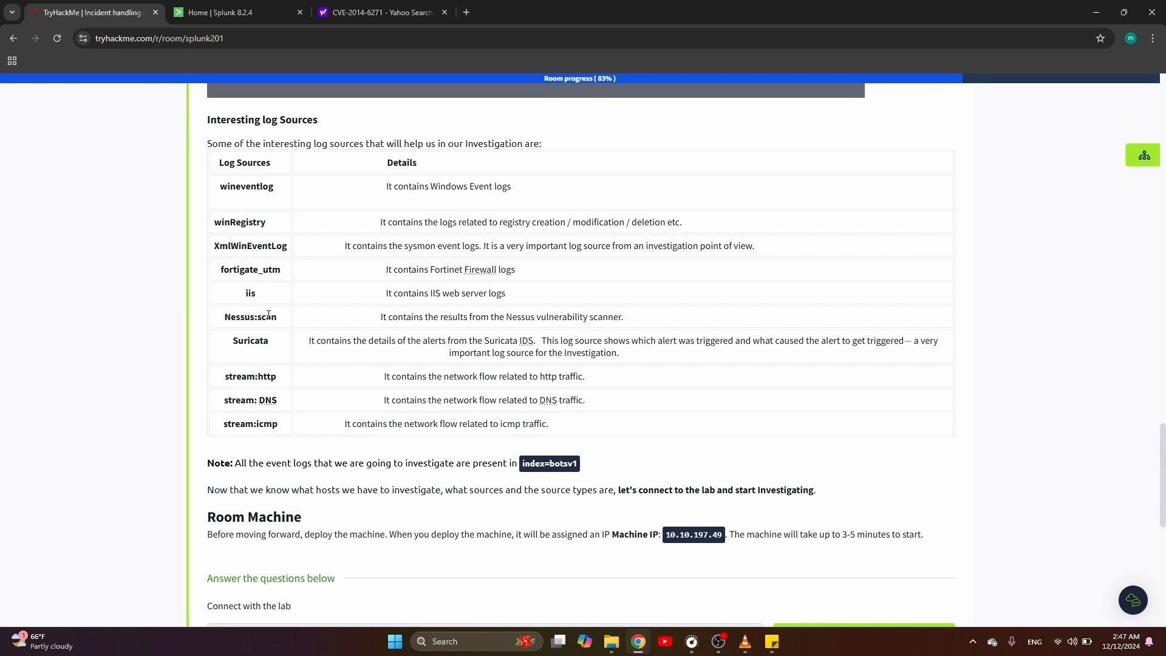
- Review the interesting log sources table in the TryHackMe room, noting Suricata and stream:http
double_click(262, 340)
triple_click(261, 377)
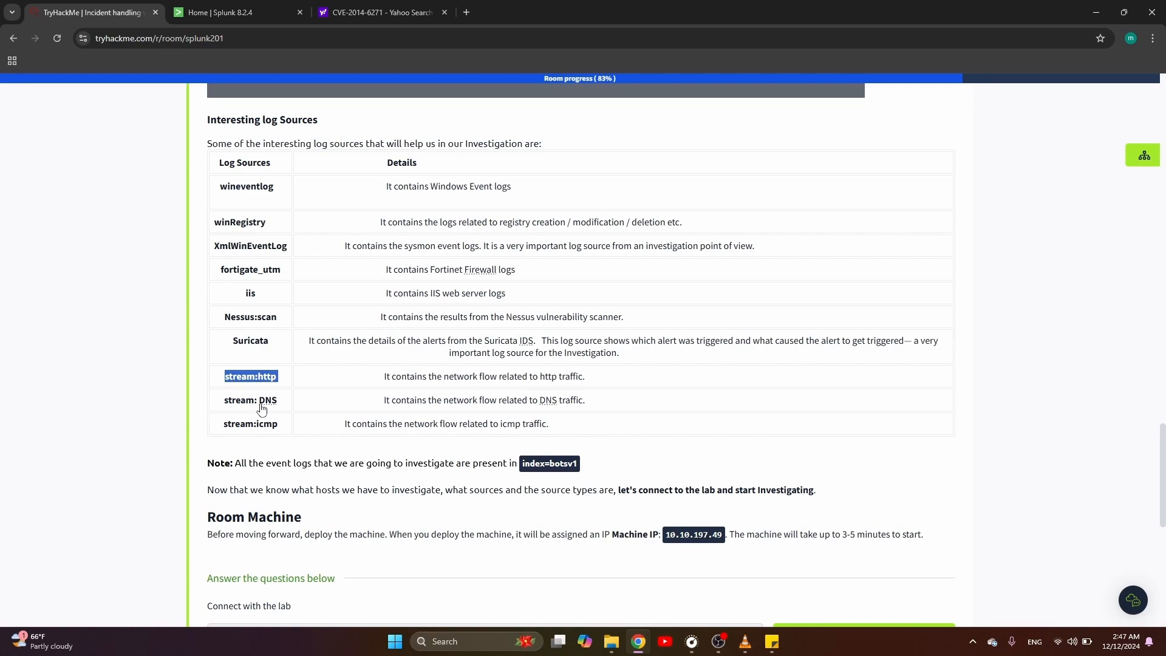
scroll(141, 241, "up", 15)
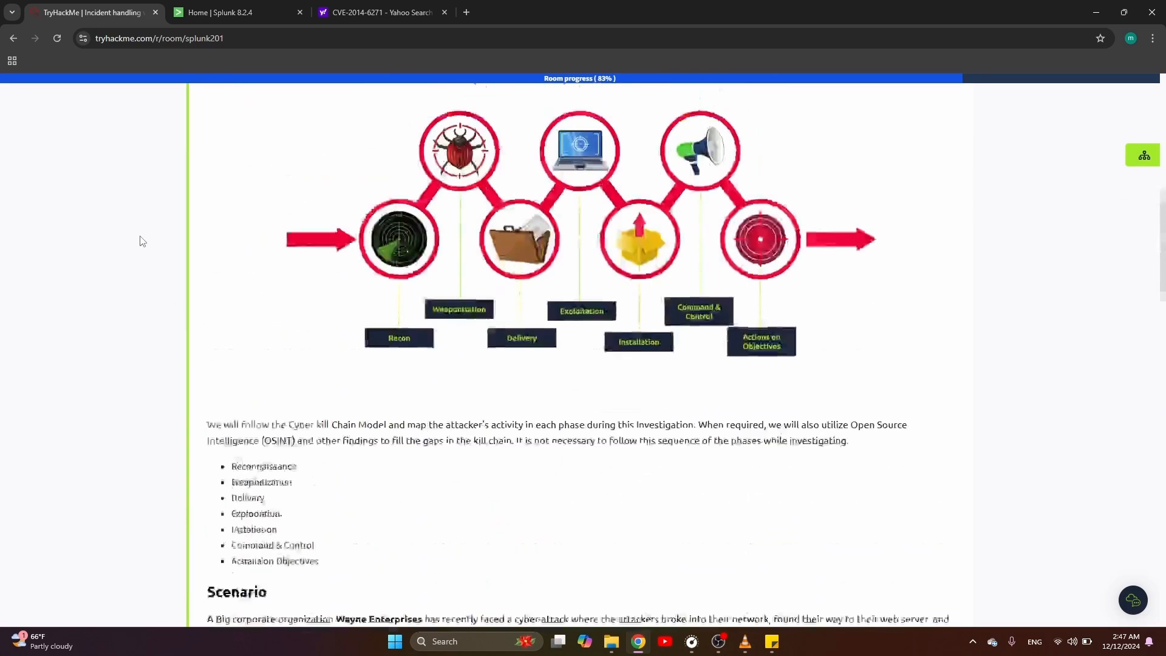
scroll(141, 241, "up", 10)
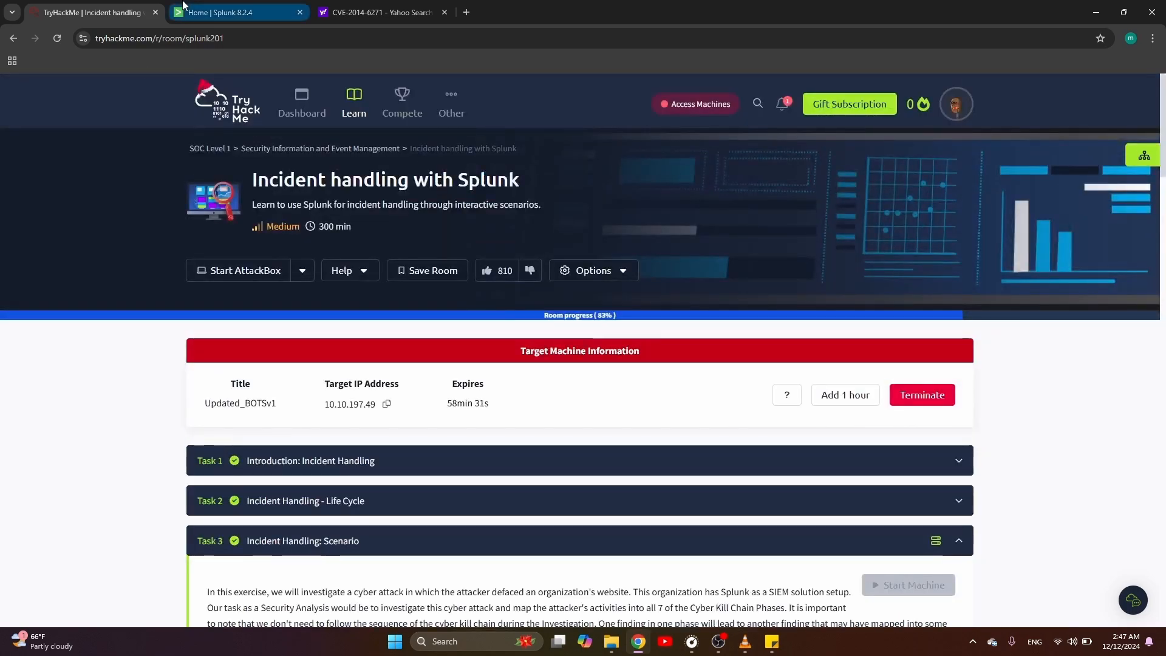
- Switch to Splunk and look up the botsv1 index in the list of configured indexes
left_click(213, 12)
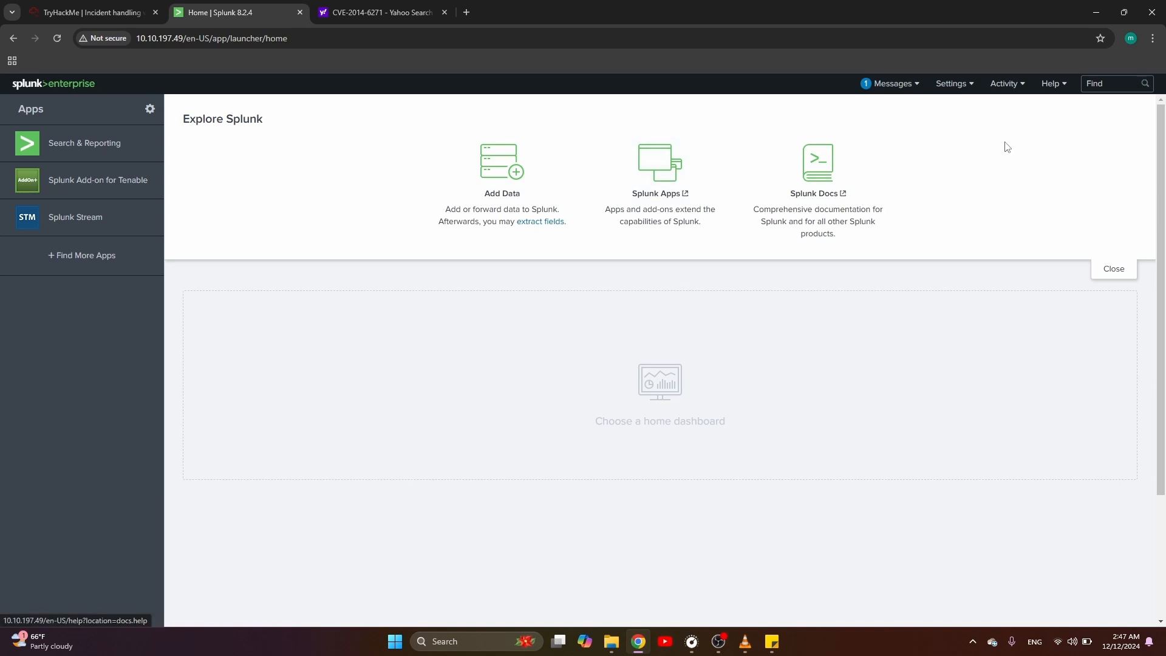
left_click(949, 84)
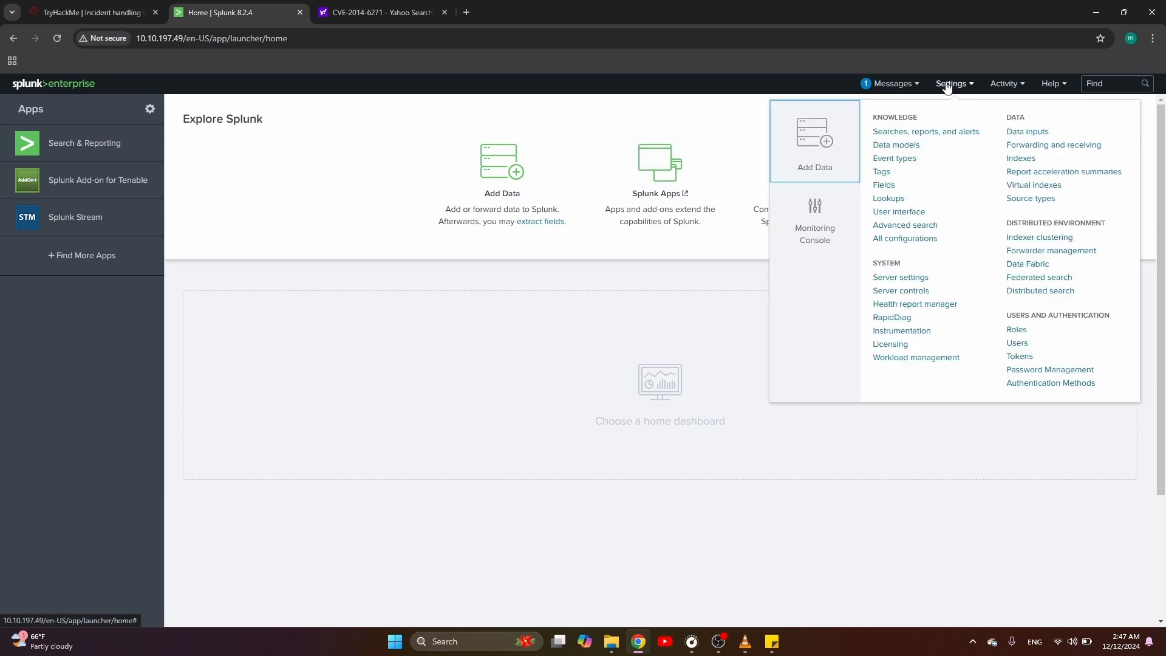
left_click(1014, 159)
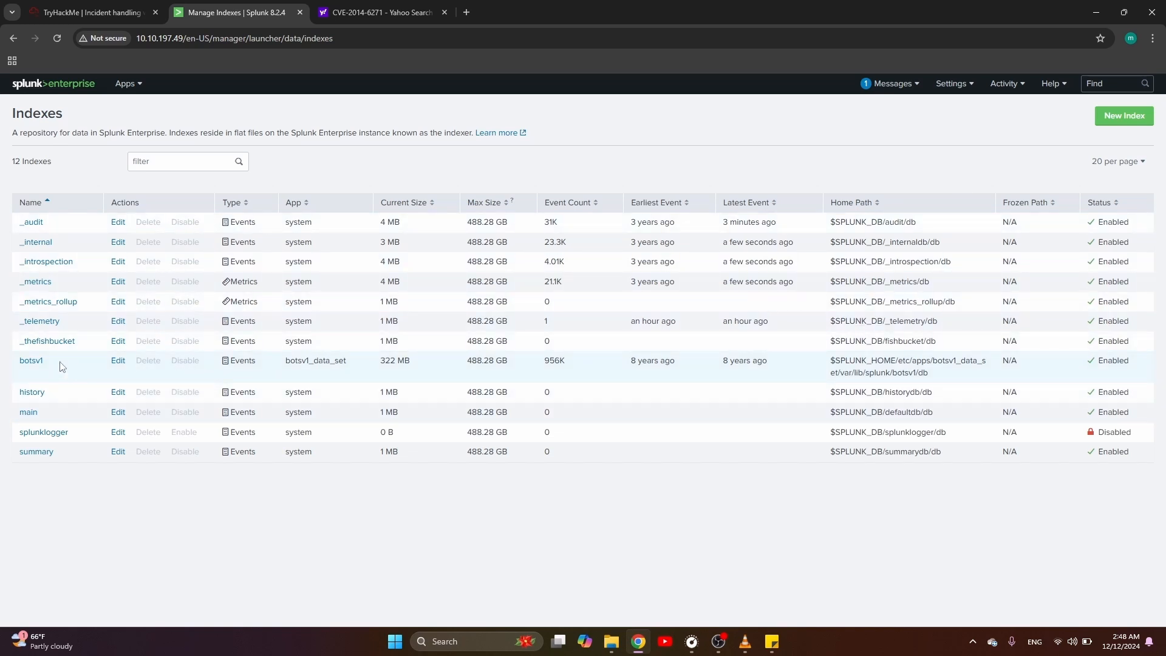
left_click_drag(60, 365, 4, 373)
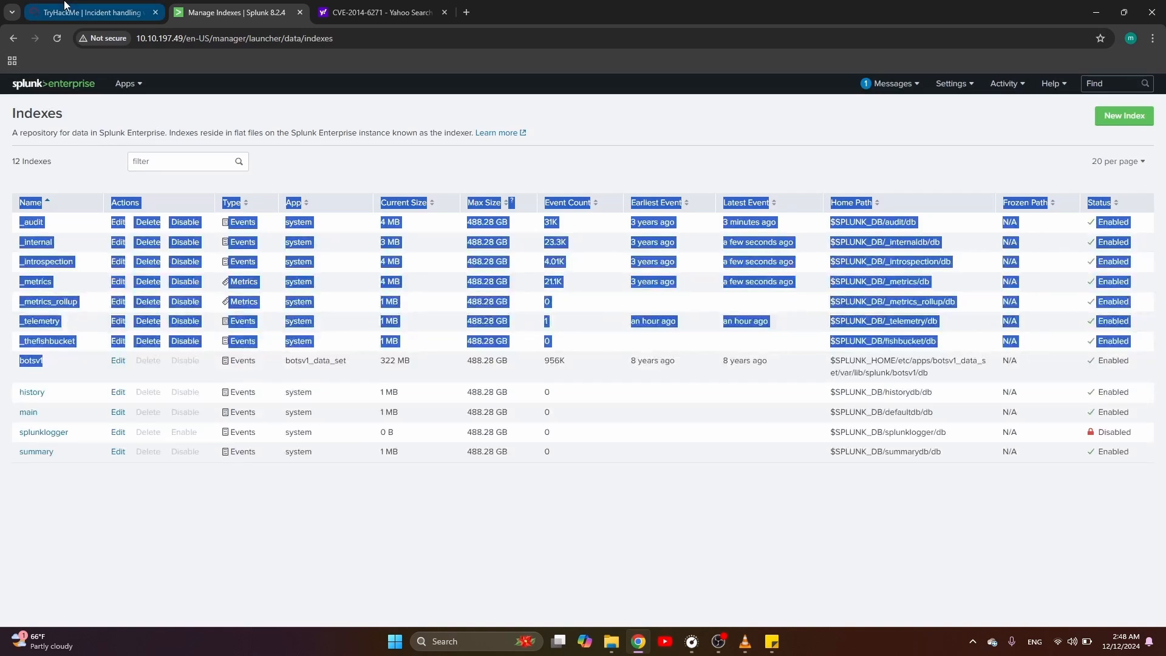
- Run the query index="botsv1" in Search & Reporting with the time range set to All time
left_click(41, 90)
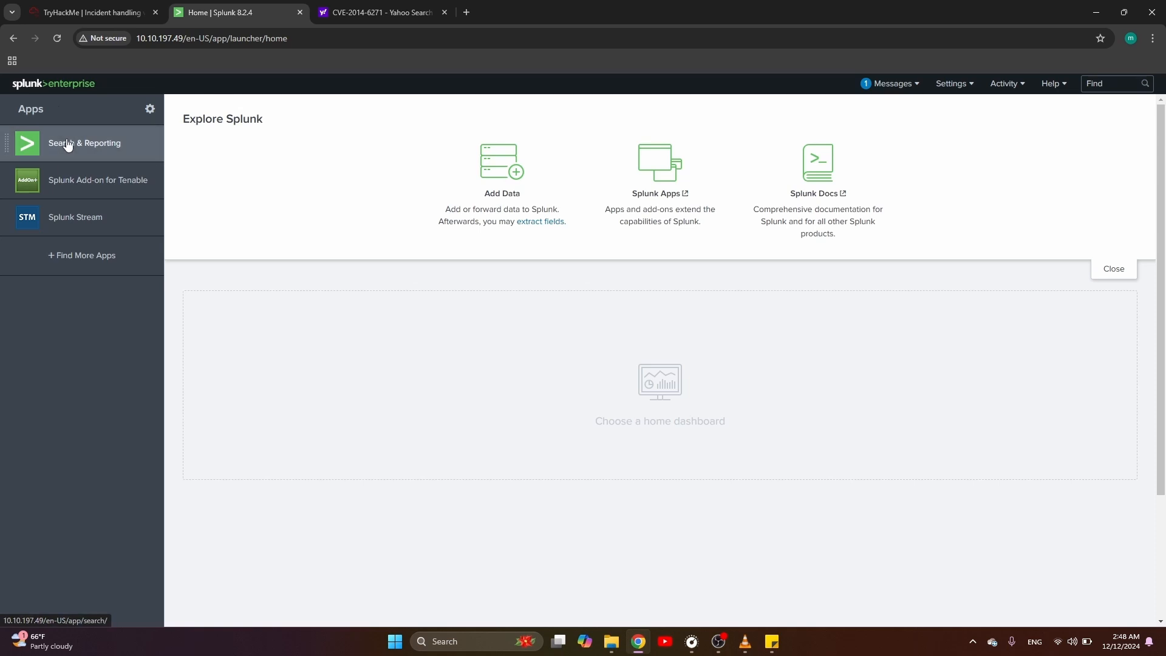
left_click(68, 144)
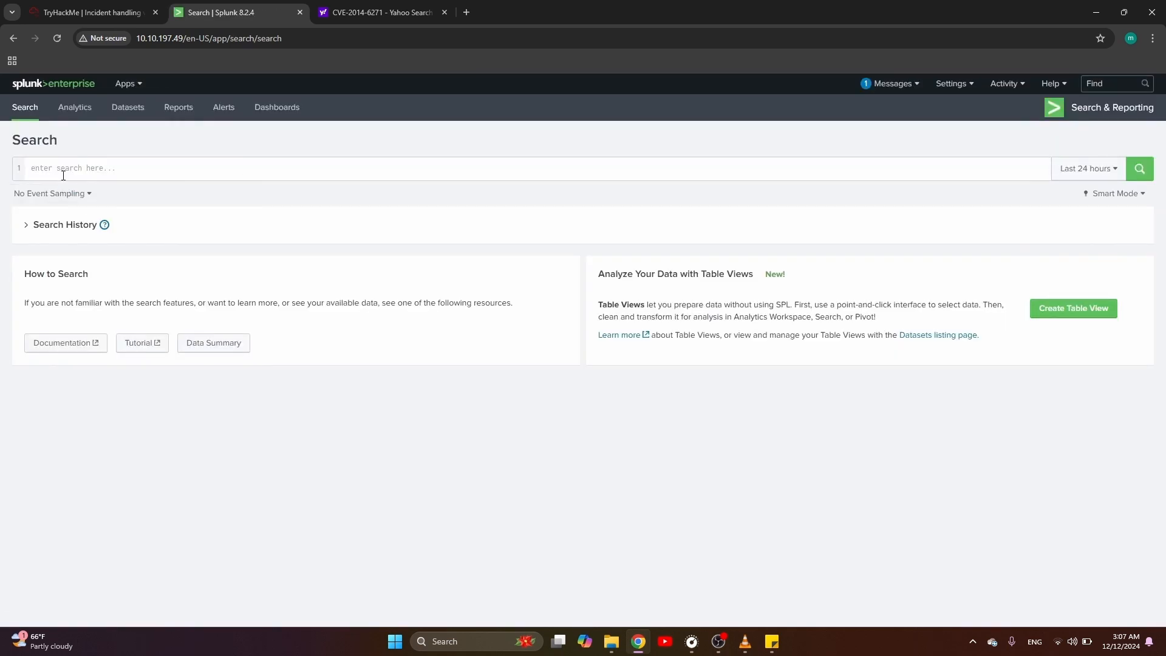
left_click(63, 175)
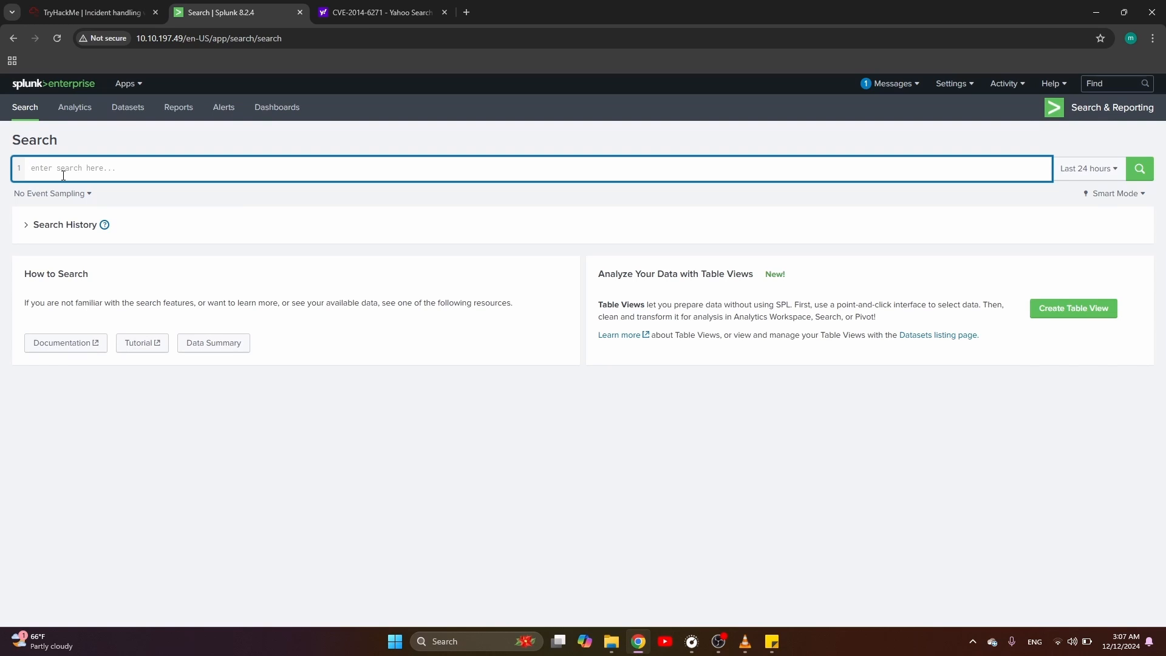
type("indes")
key("BackSpace")
type("x\"\"")
key("BackSpace")
type("=\"botsv1")
key("Return")
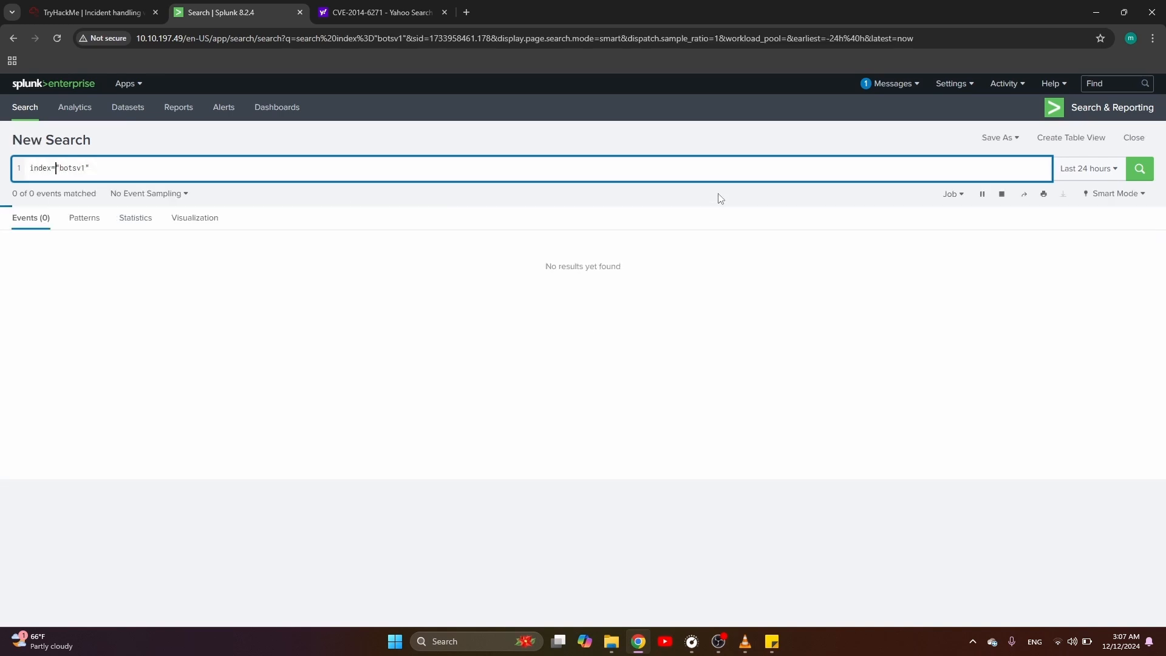
left_click(1091, 178)
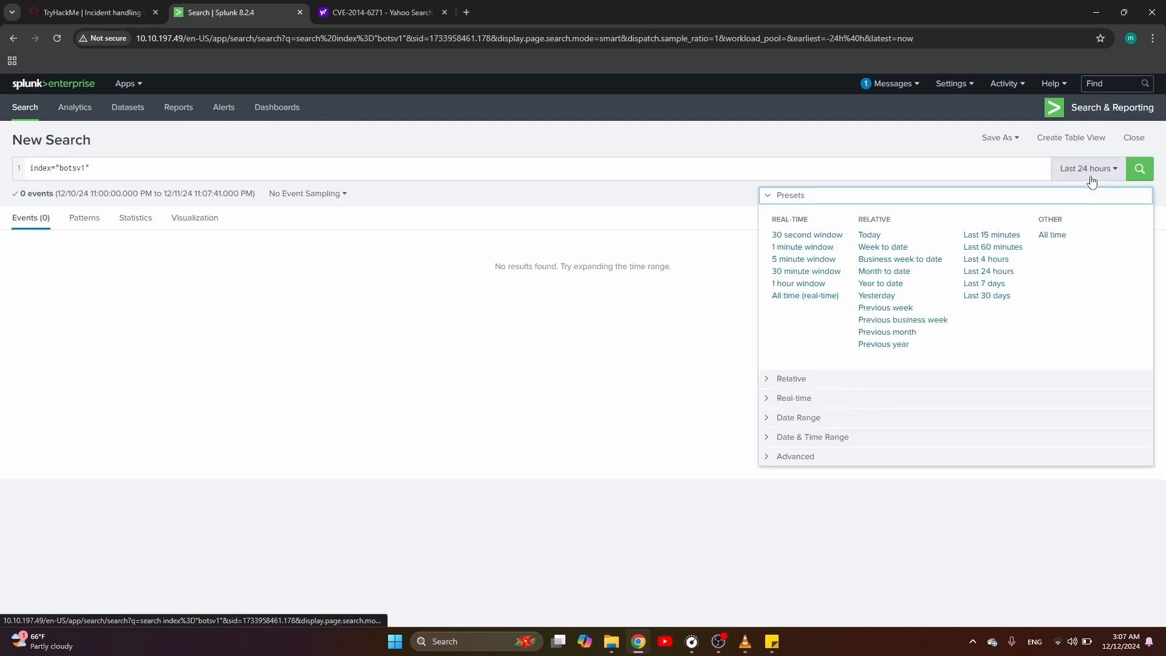
left_click(1054, 235)
- Add the term imreallynotbatman to the index="botsv1" query and run the search
left_click(195, 174)
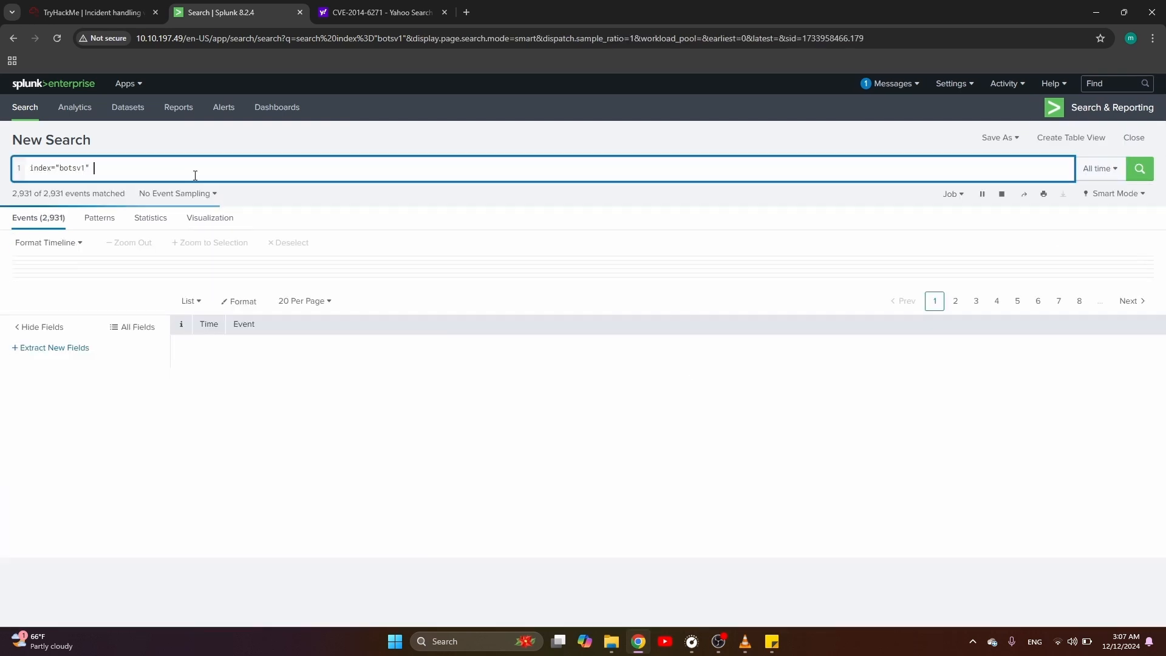
type("im")
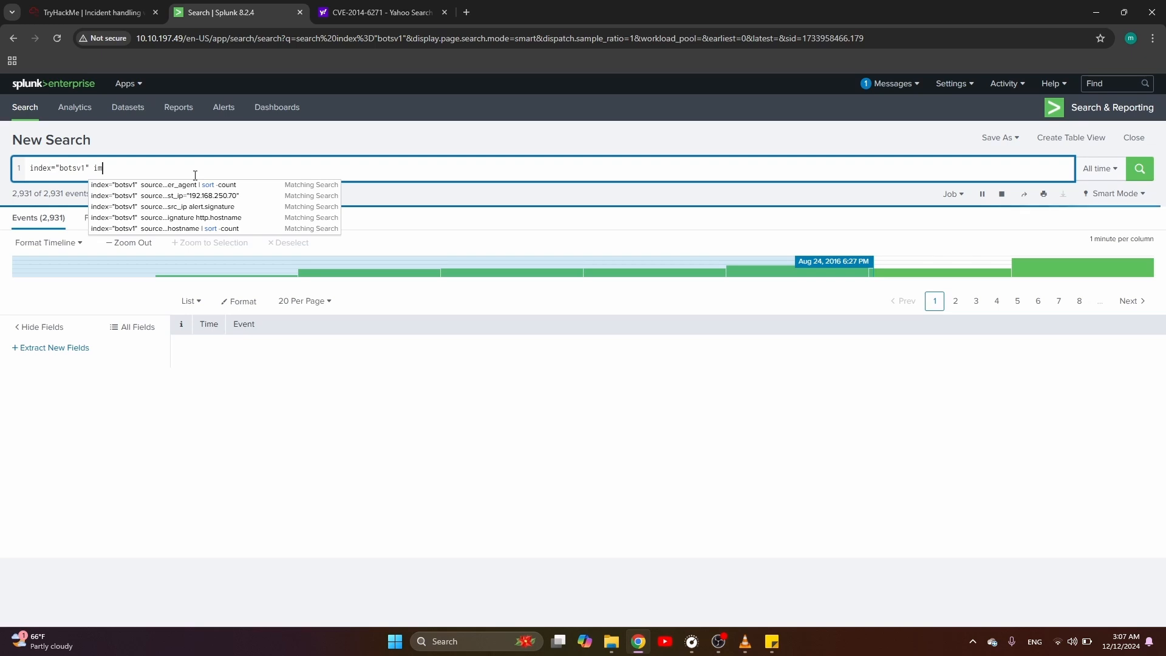
type("reallybn")
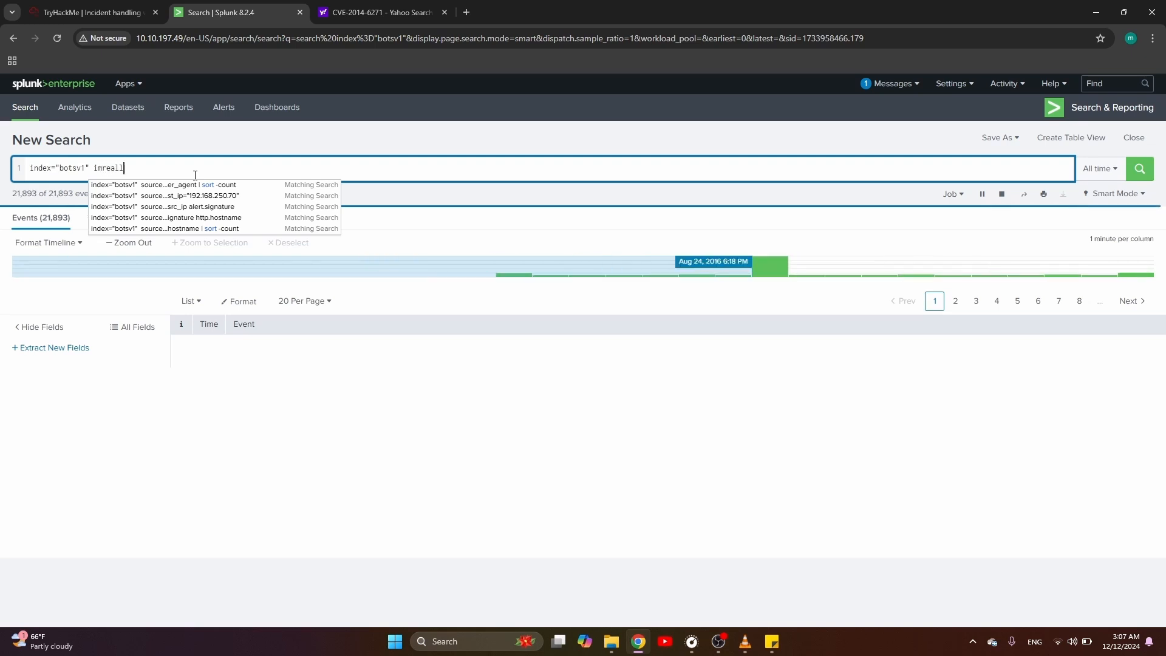
key("BackSpace")
key("BackSpace")
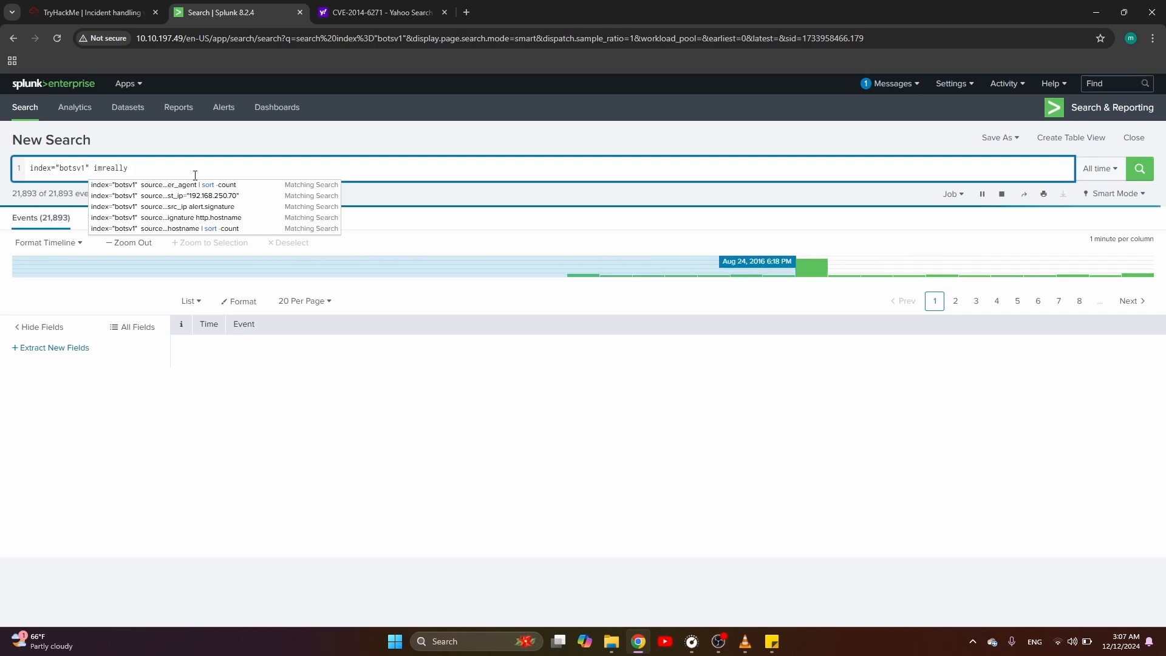
type("notabatm")
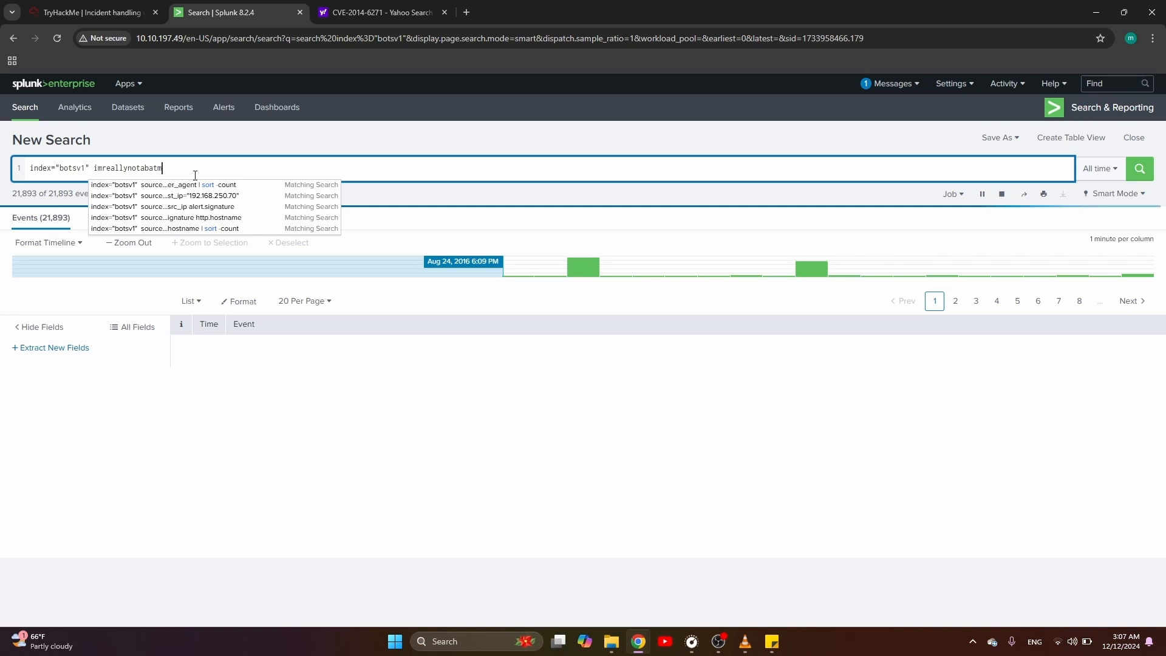
type("an")
key("Return")
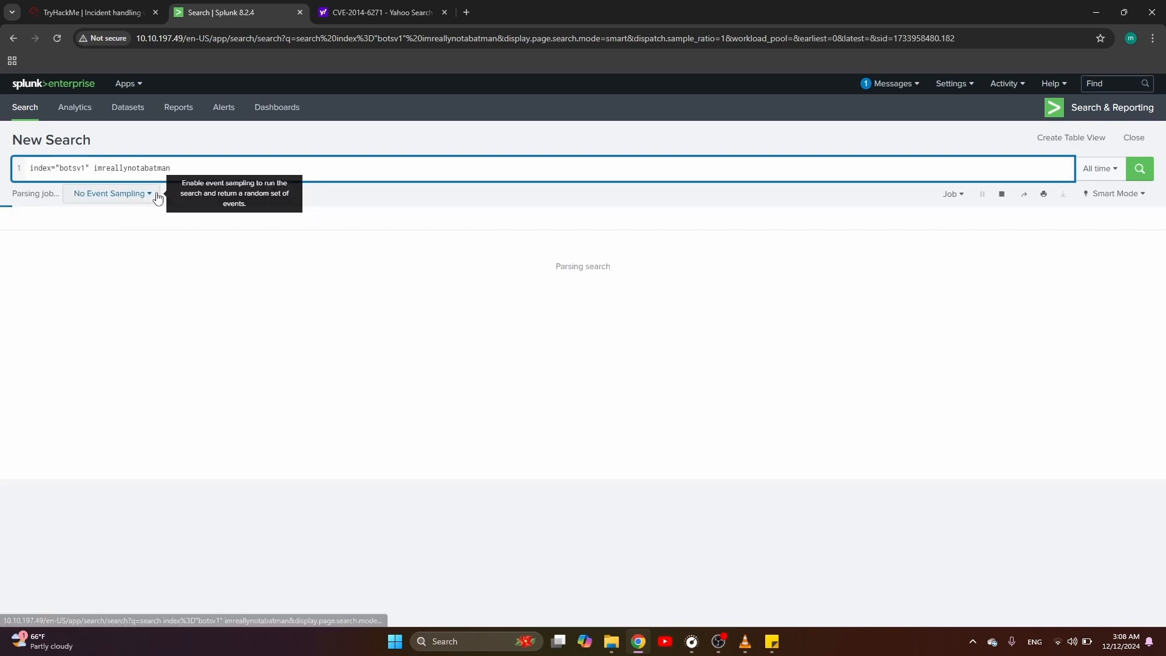
left_click(145, 168)
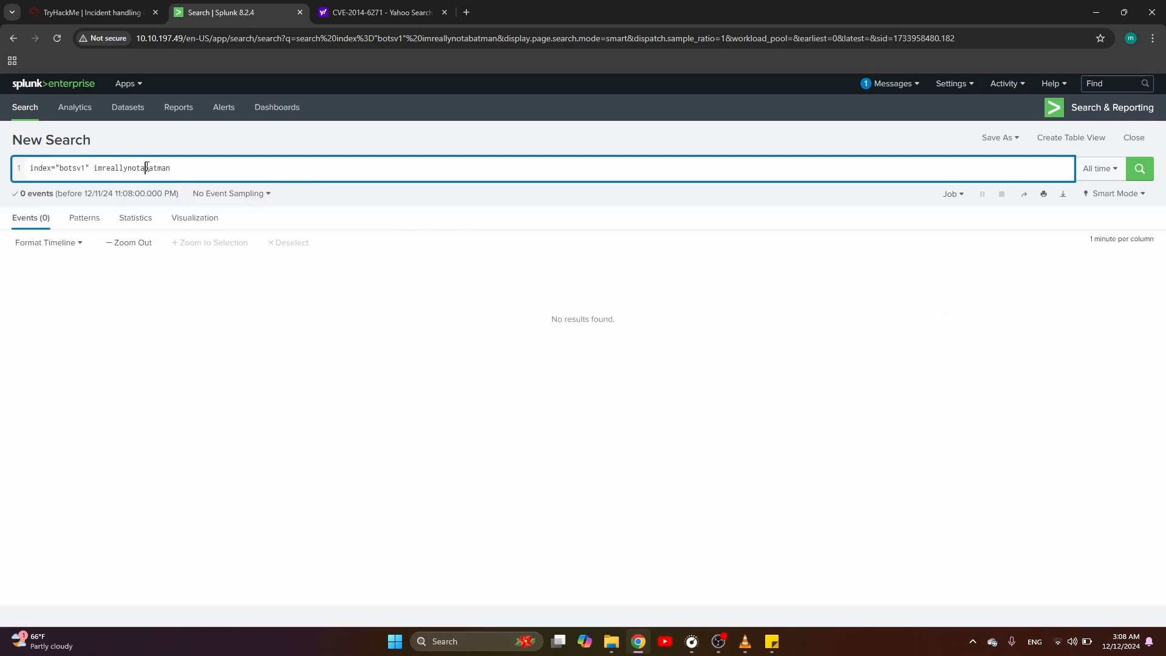
key("BackSpace")
key("Return")
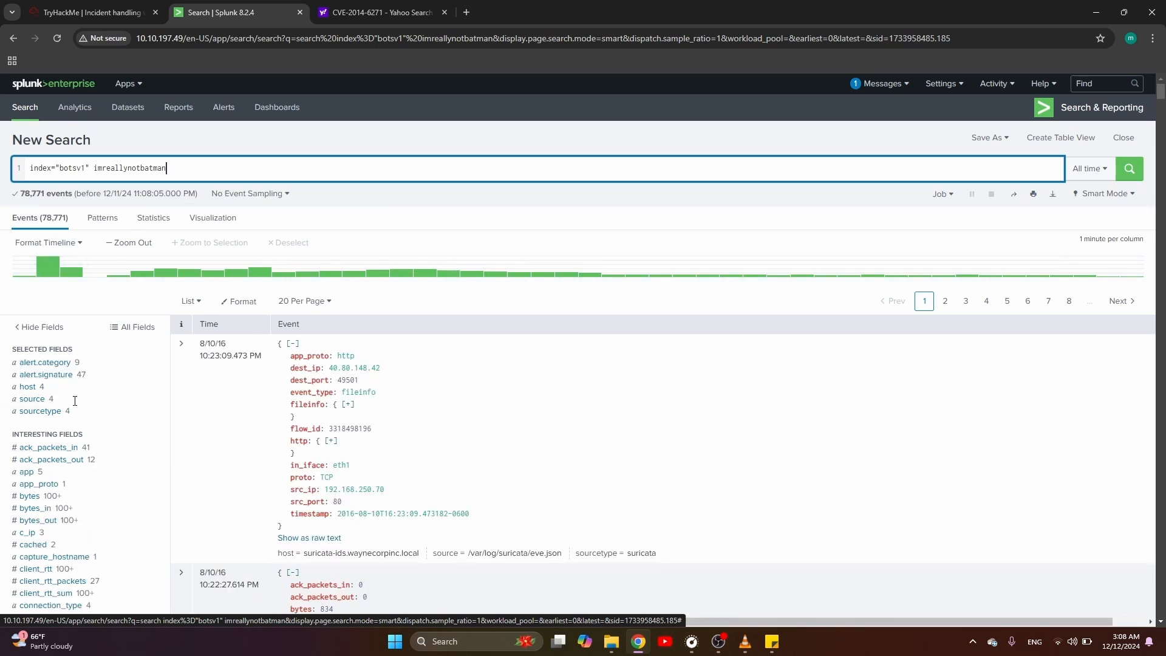
- Examine the selected and interesting fields extracted from the events matching imreallynotbatman
scroll(131, 294, "down", 2)
scroll(133, 296, "up", 2)
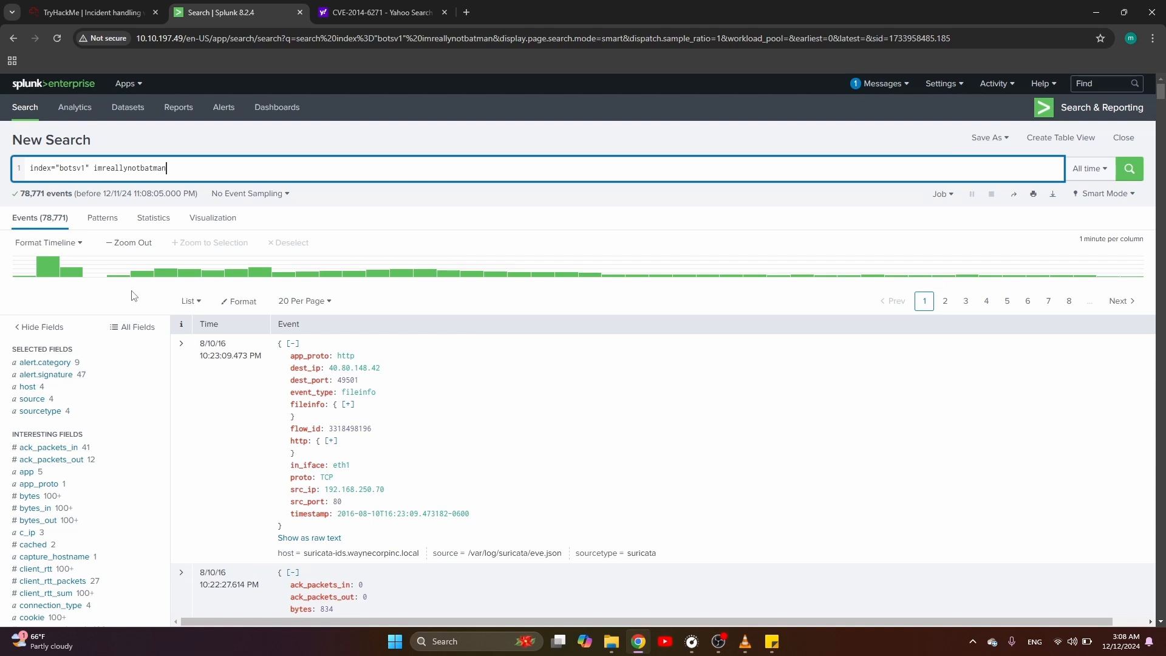
scroll(131, 294, "down", 3)
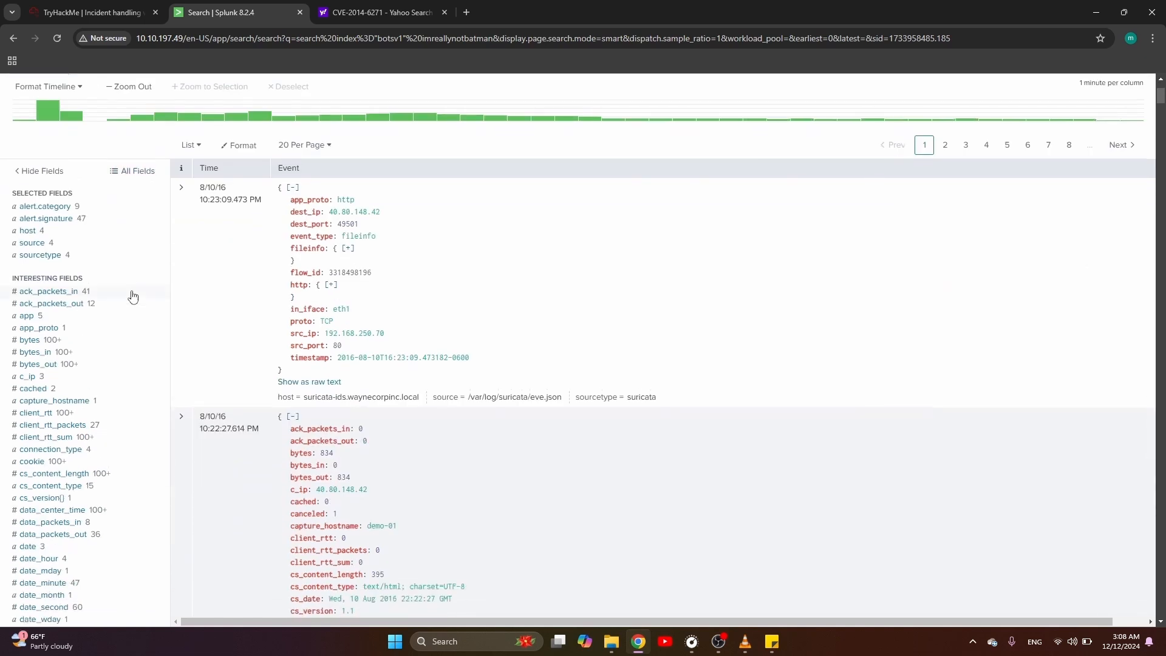
scroll(131, 294, "up", 3)
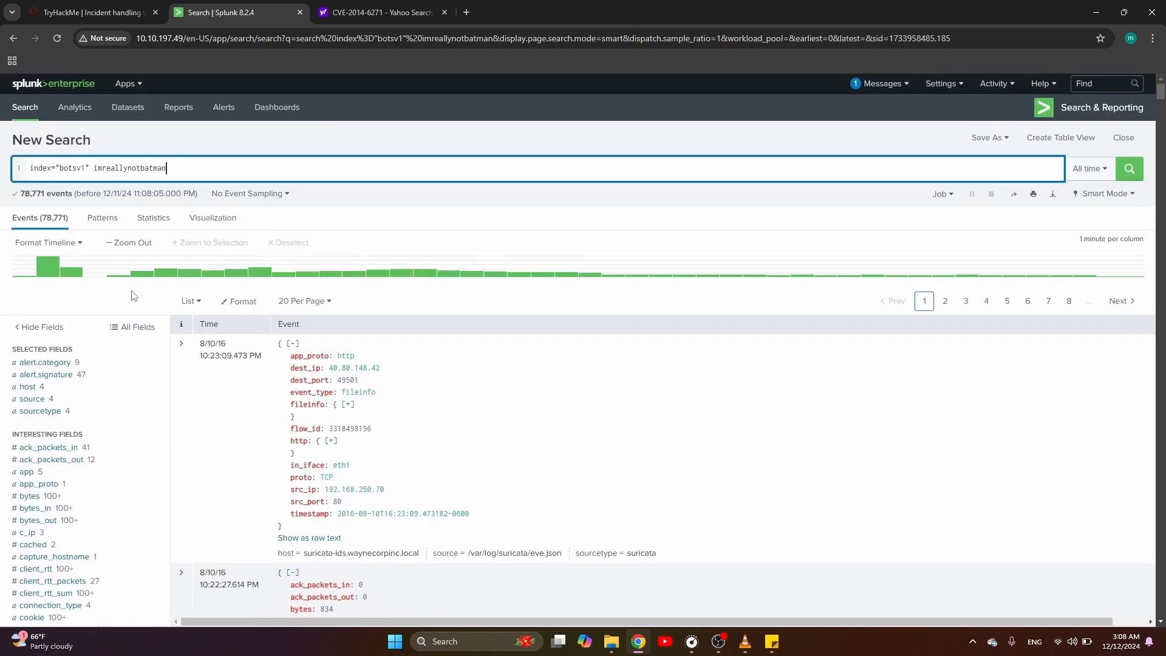
scroll(114, 481, "down", 2)
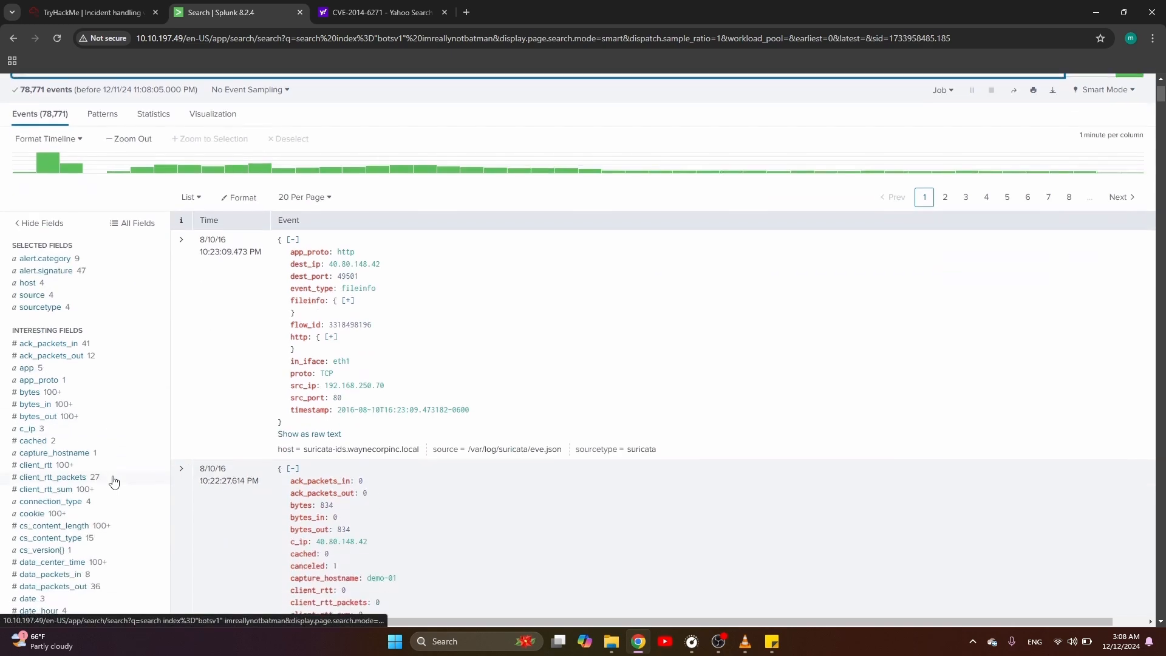
scroll(114, 481, "down", 3)
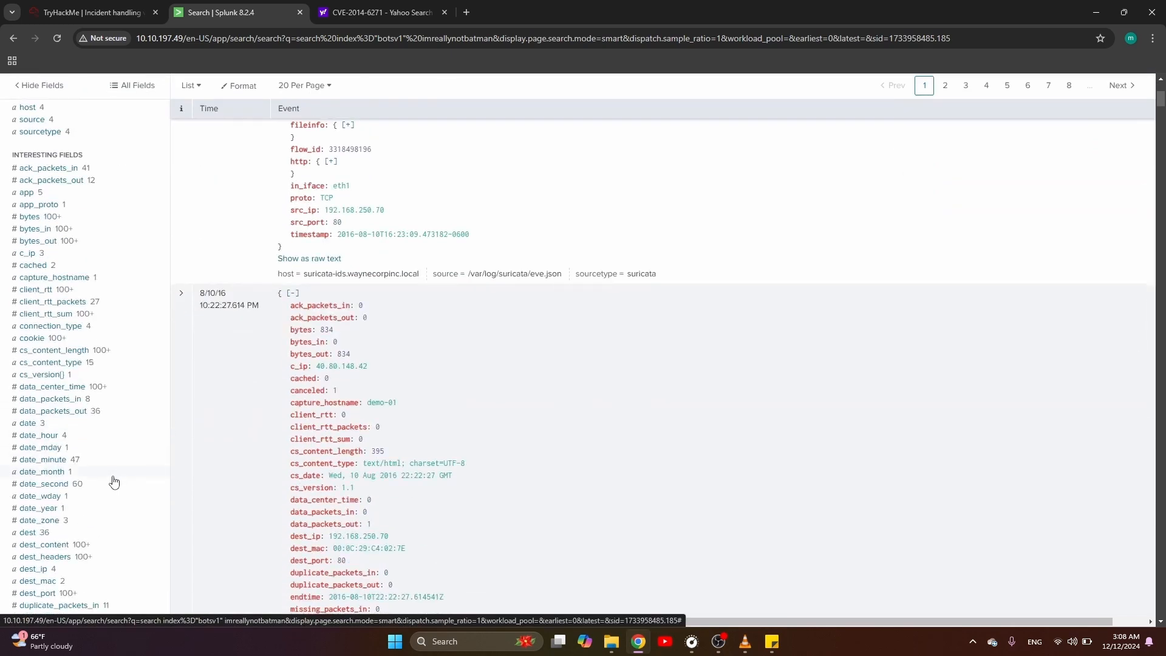
scroll(114, 481, "up", 5)
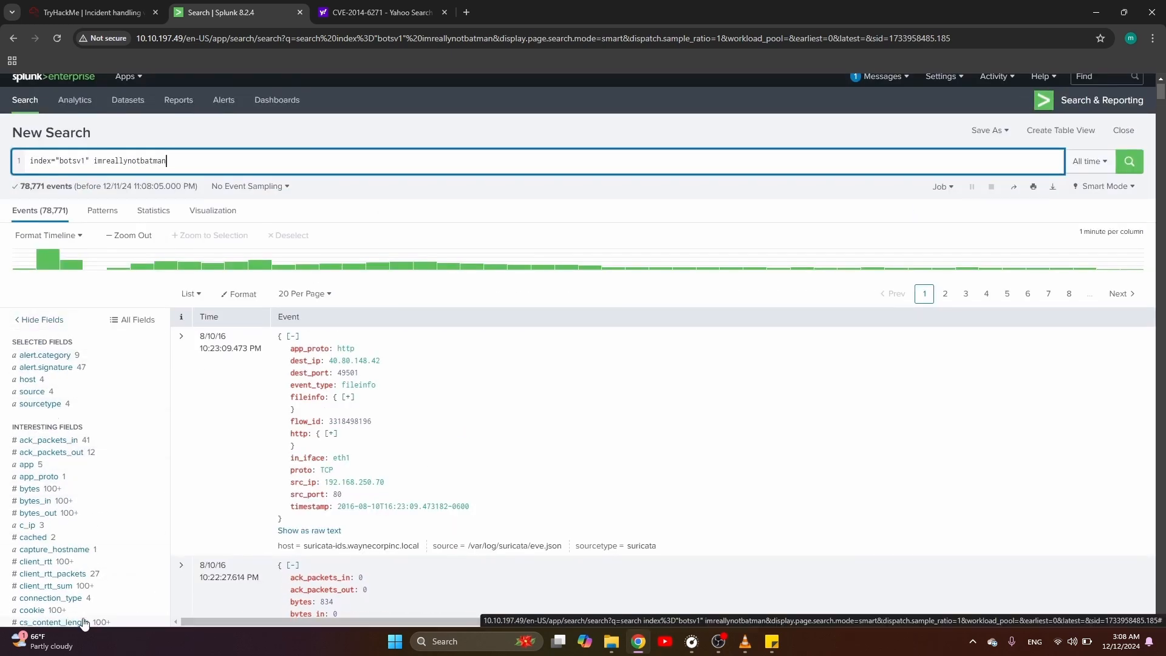
scroll(82, 616, "down", 2)
scroll(70, 510, "up", 2)
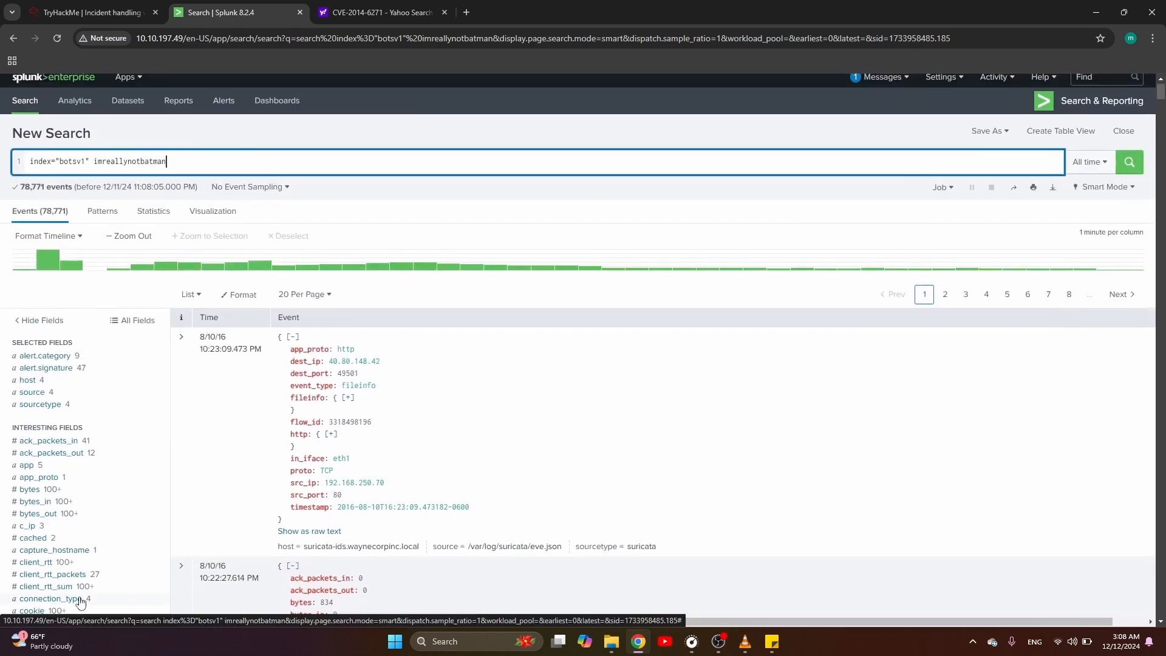
- Filter the search results by the sourcetype value stream:http
left_click(61, 405)
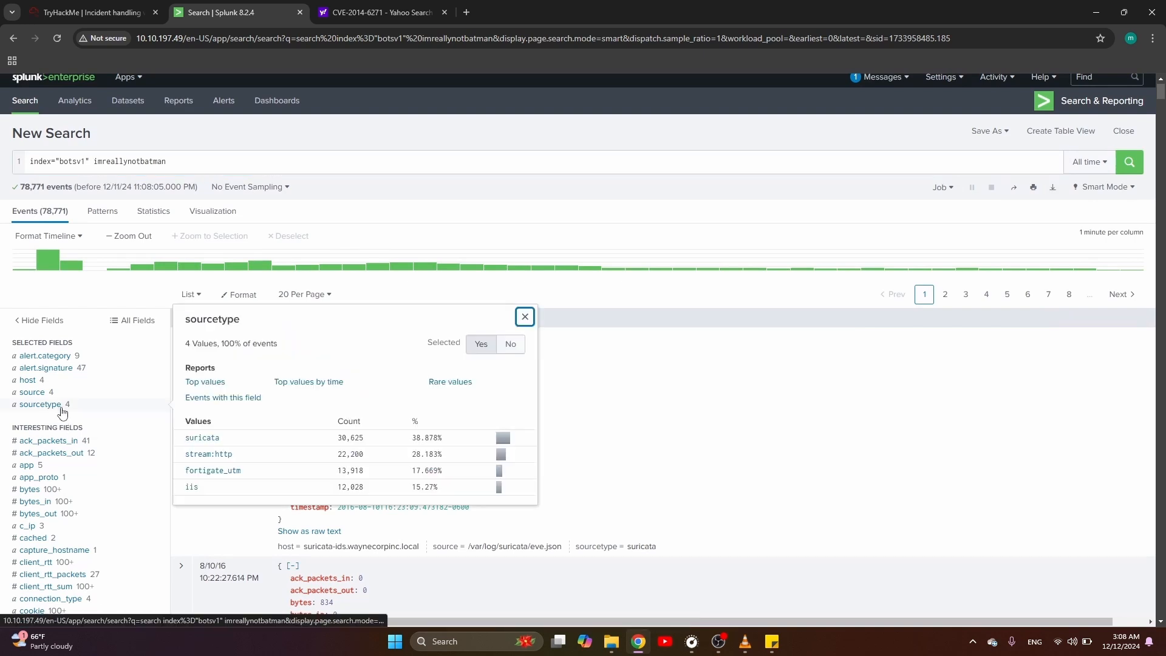
left_click(219, 455)
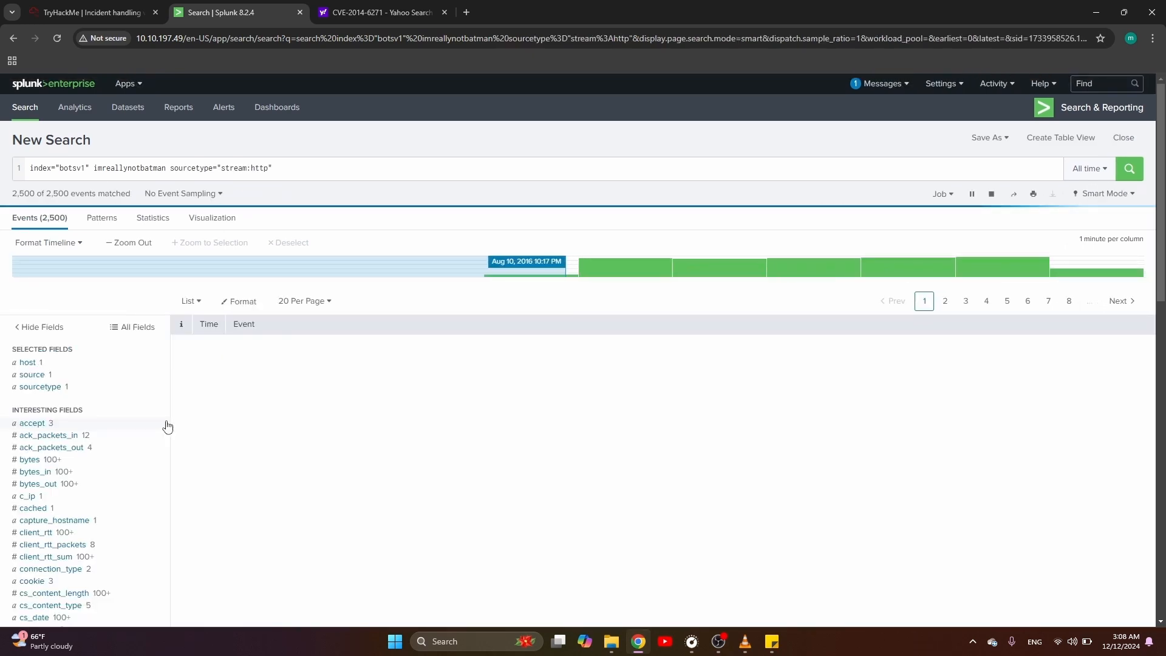
- Inspect the dest_ip field's values for the stream:http events
scroll(78, 522, "down", 3)
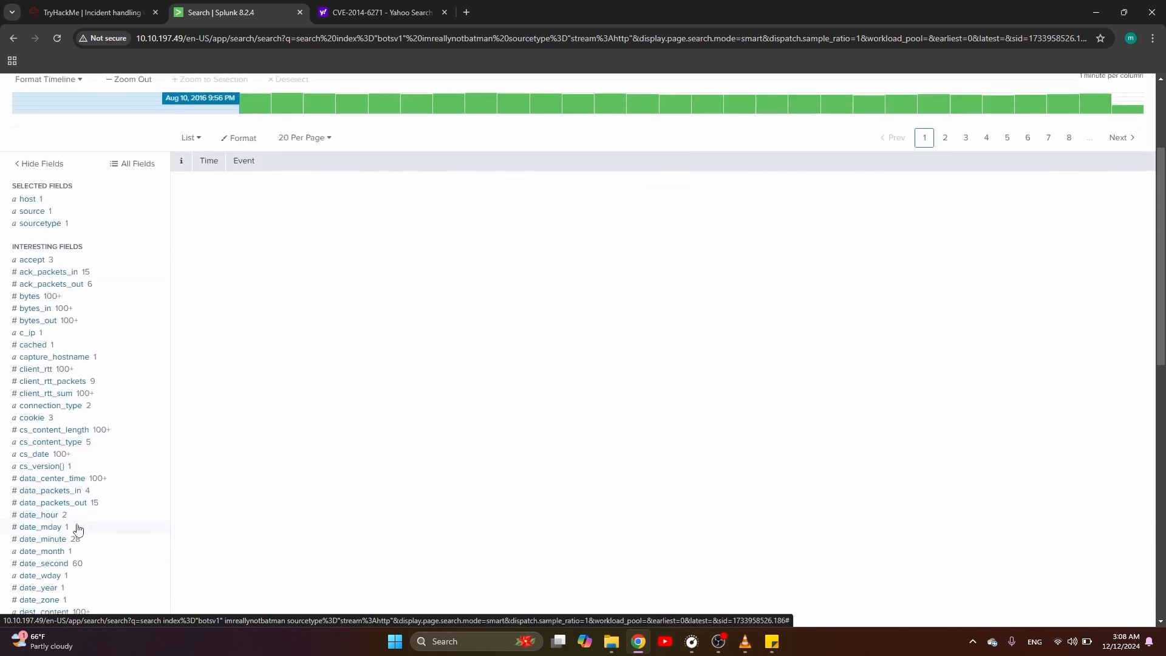
scroll(79, 528, "up", 3)
scroll(79, 529, "down", 7)
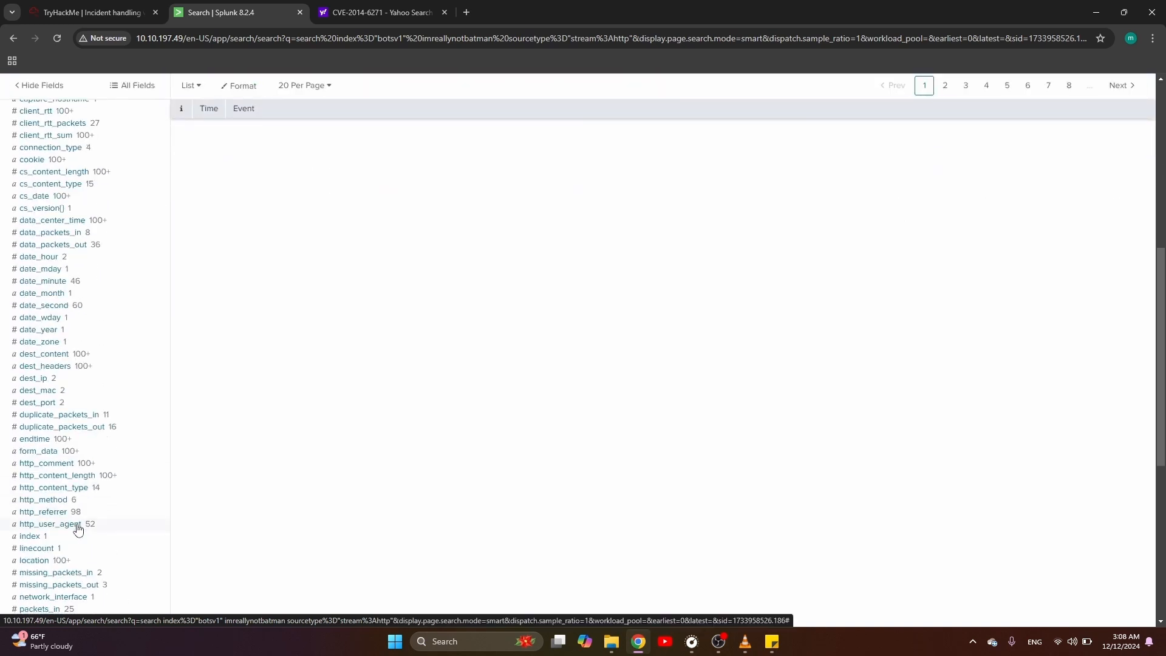
scroll(77, 529, "down", 1)
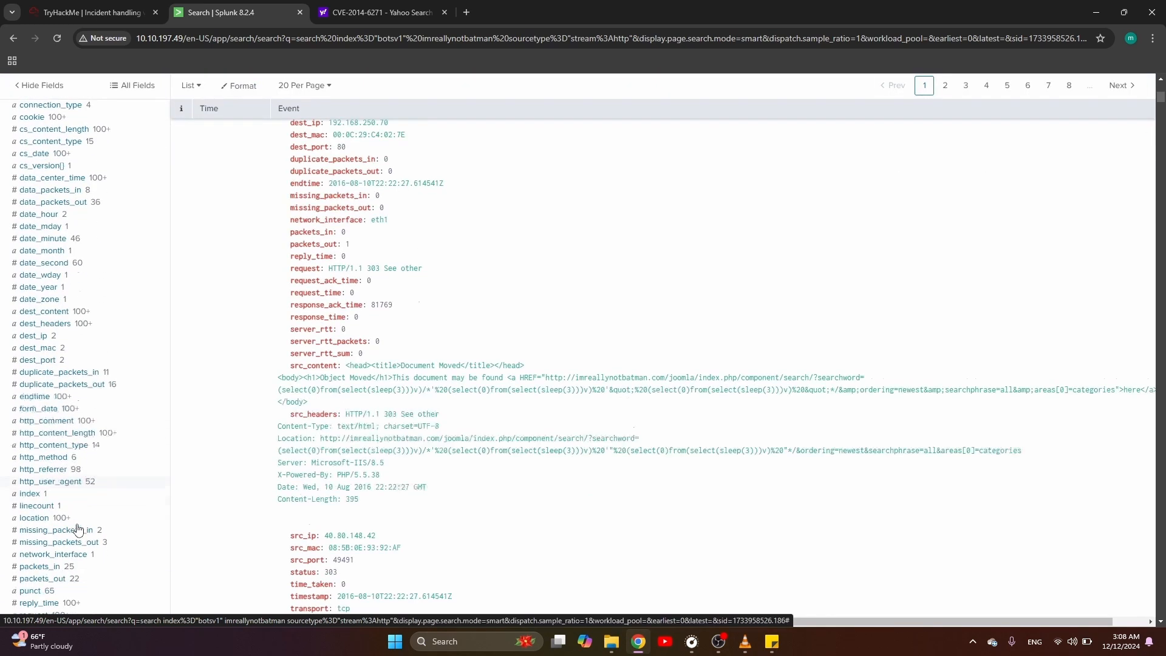
left_click(37, 324)
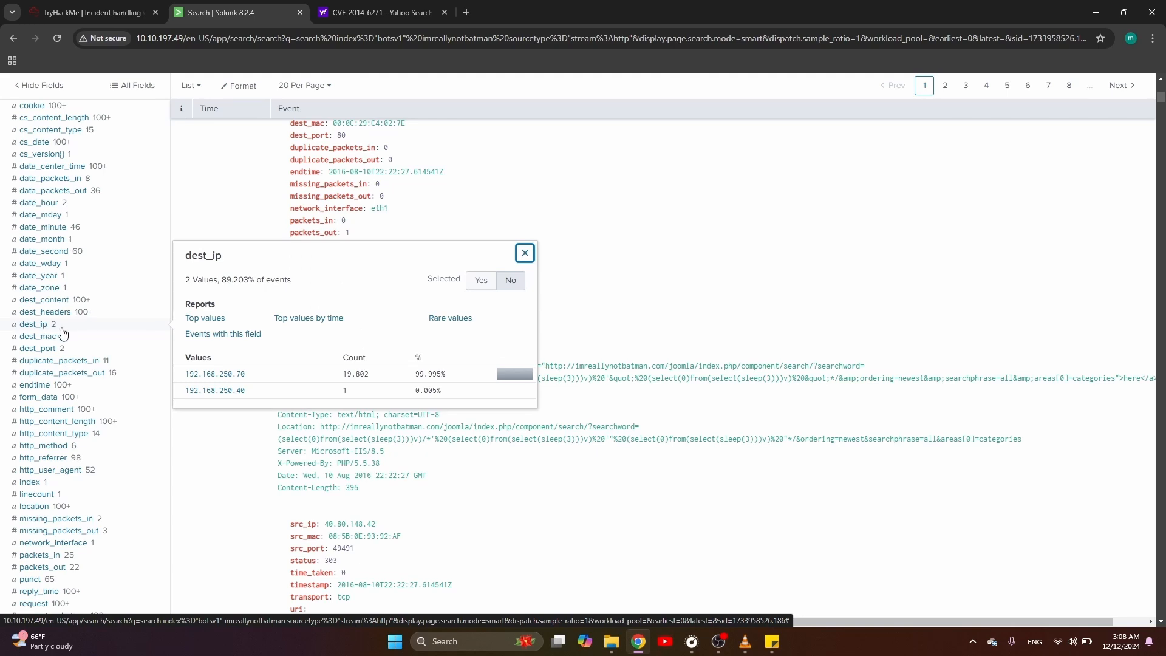
scroll(103, 389, "up", 8)
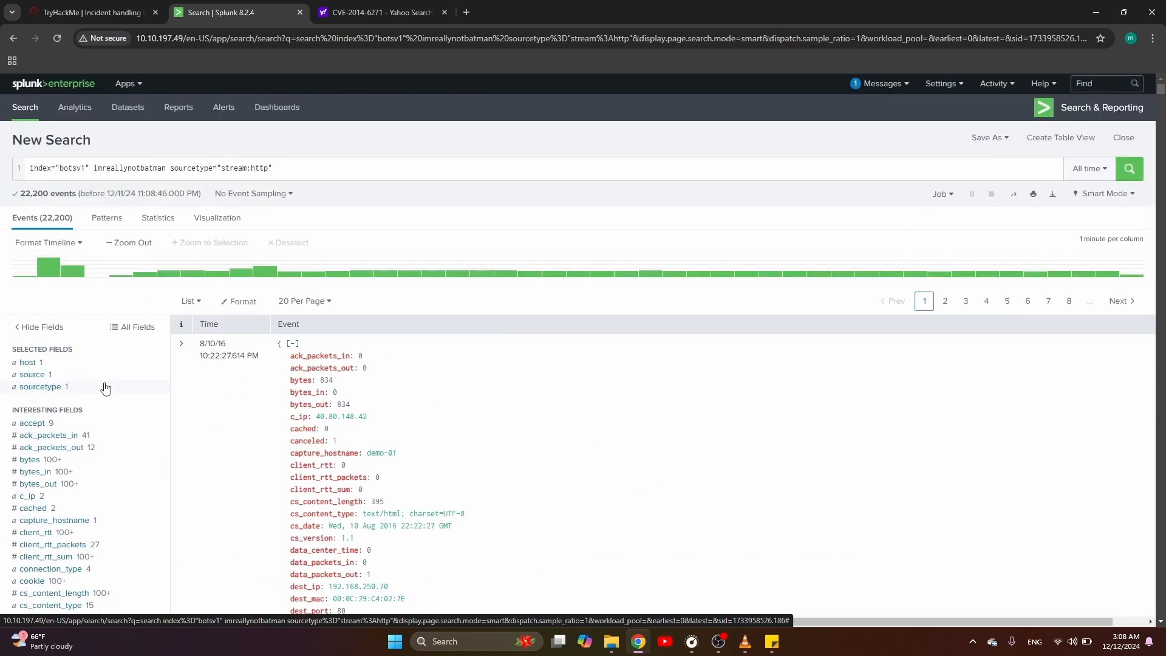
scroll(105, 388, "down", 7)
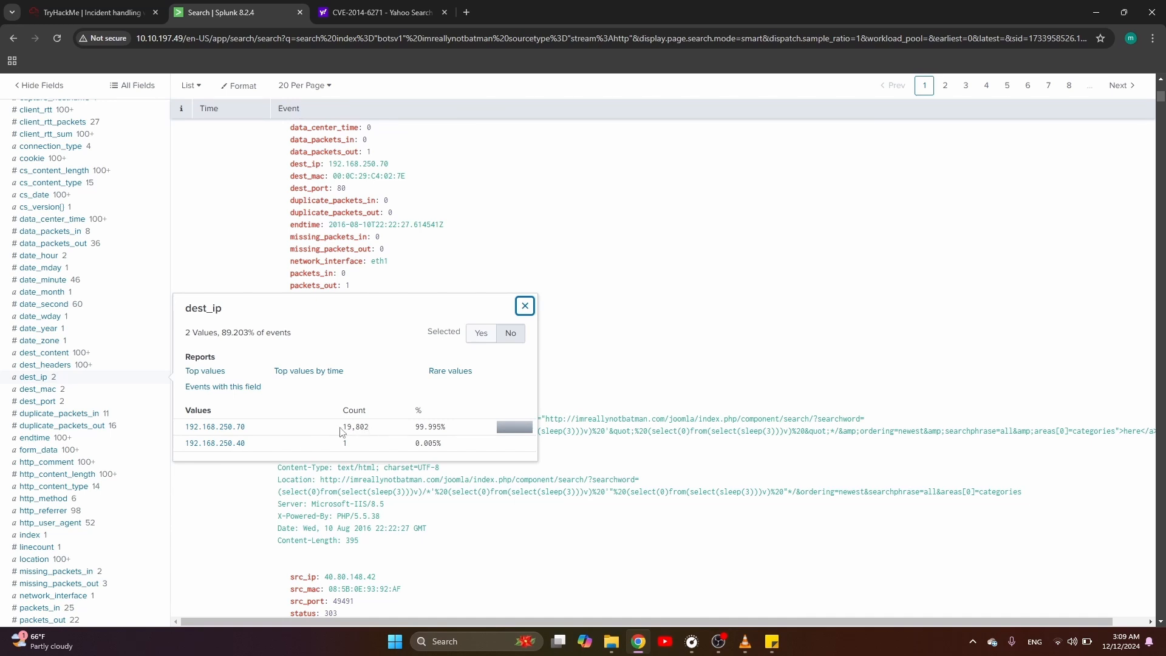
- Filter the events by the dest_ip value 192.168.250.70 and rerun the search without the term imreallynotbatman
left_click_drag(248, 428, 184, 428)
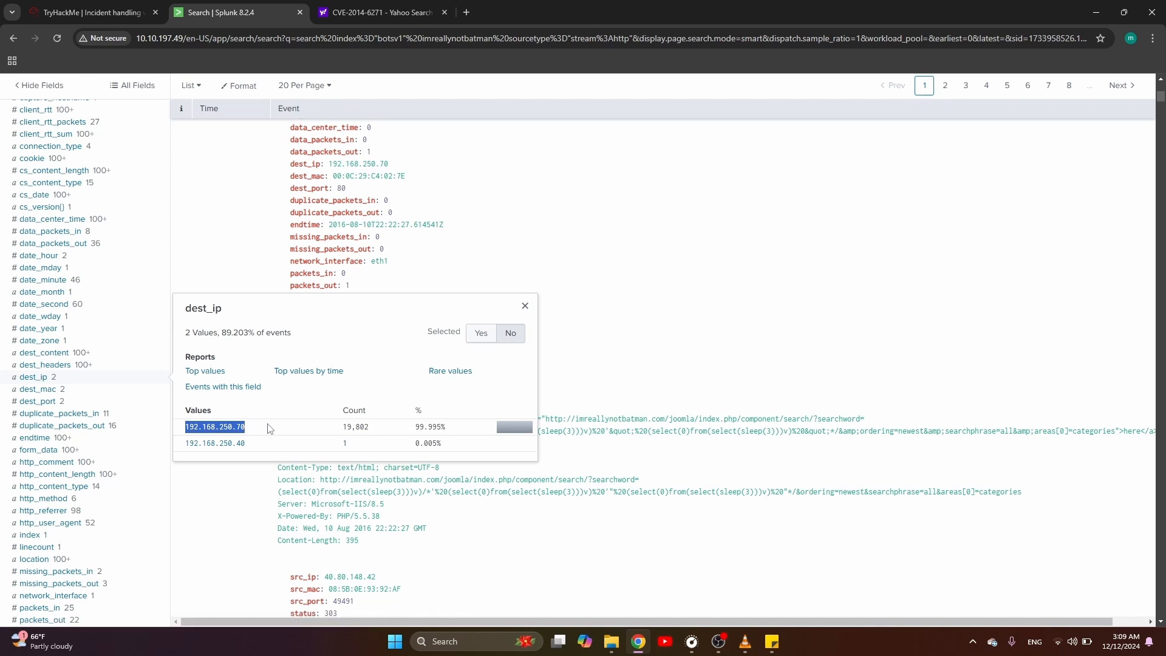
left_click(232, 431)
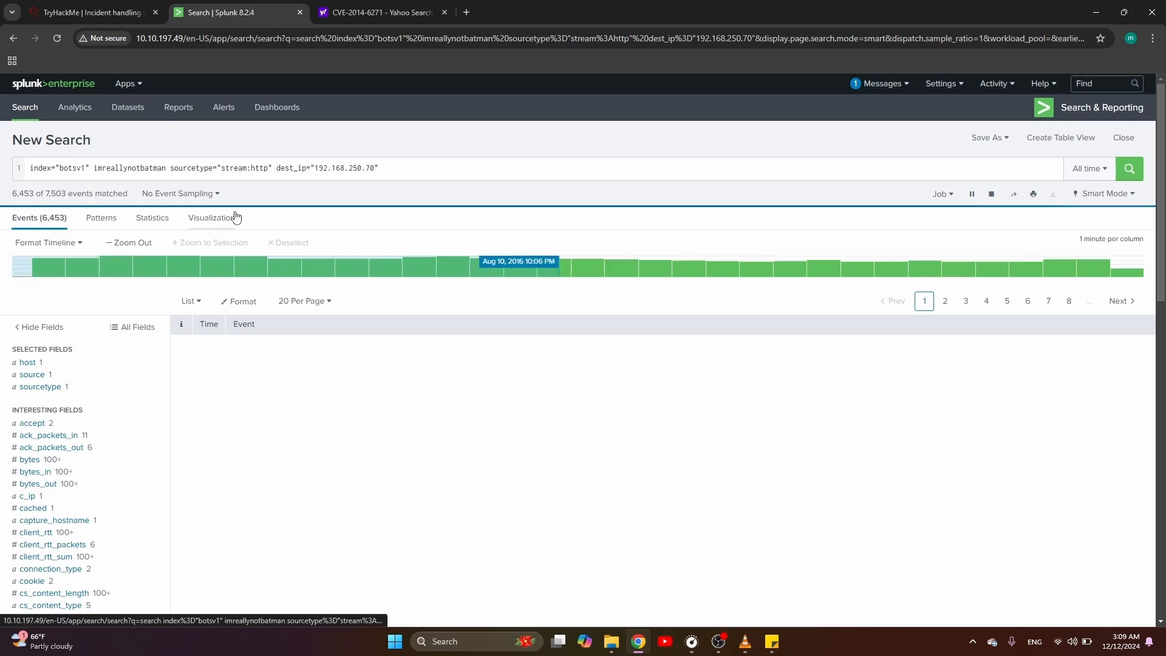
double_click(151, 169)
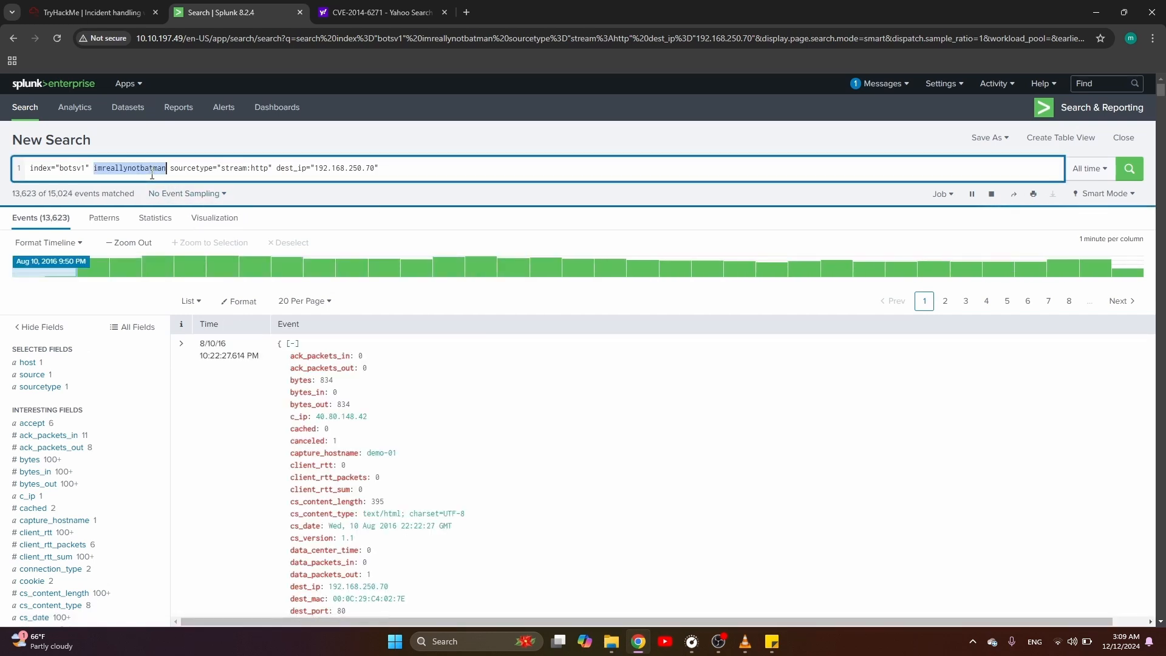
key("BackSpace")
key("Return")
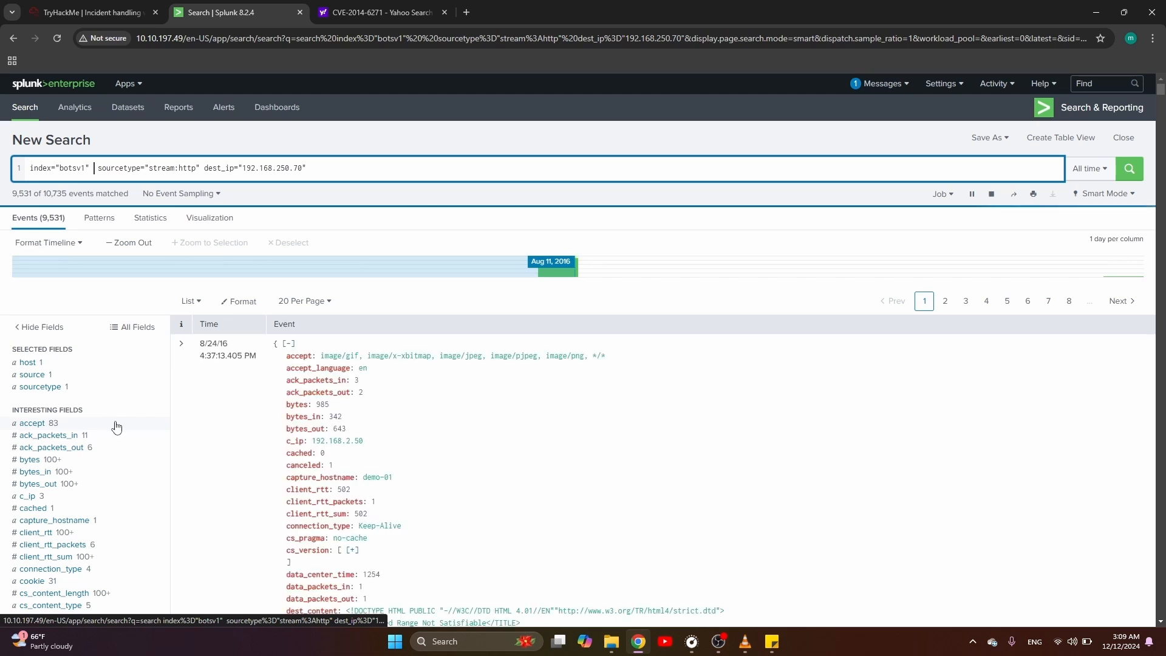
- Inspect the src_ip field's values for the stream:http events sent to 192.168.250.70
scroll(117, 427, "down", 4)
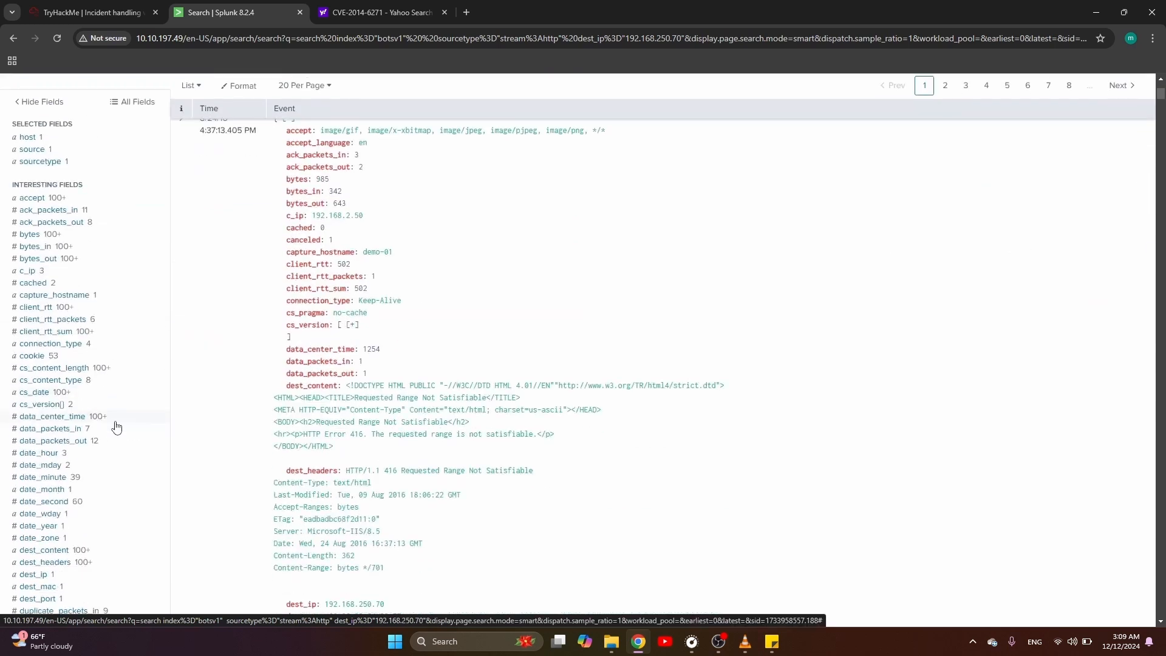
scroll(116, 427, "down", 3)
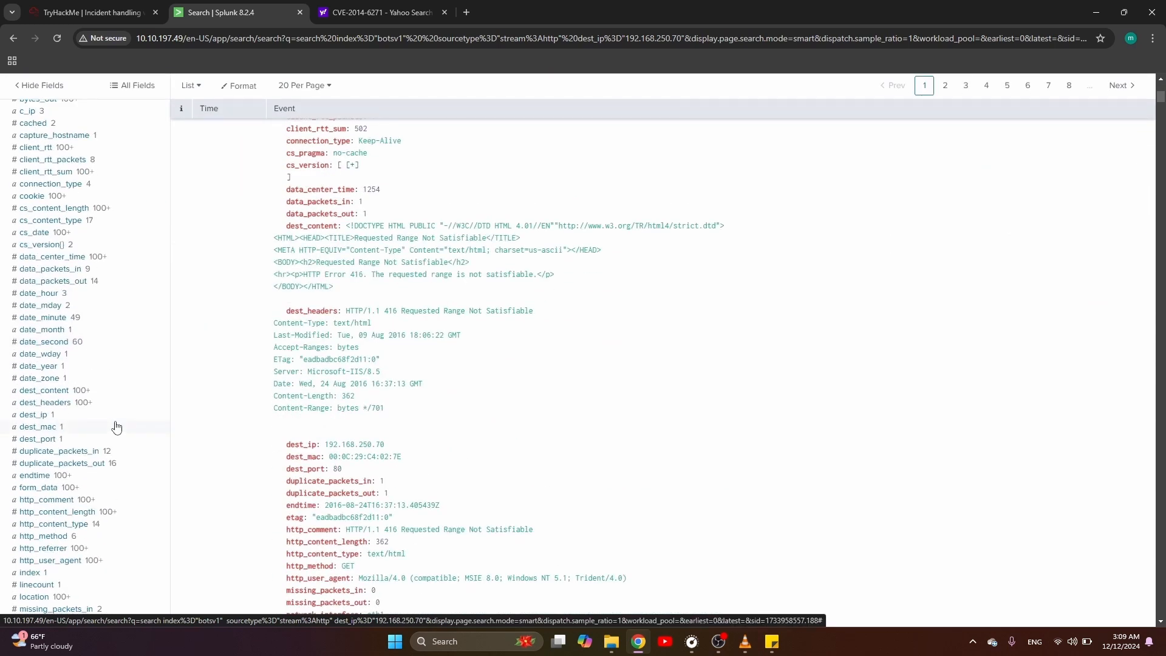
scroll(117, 427, "down", 4)
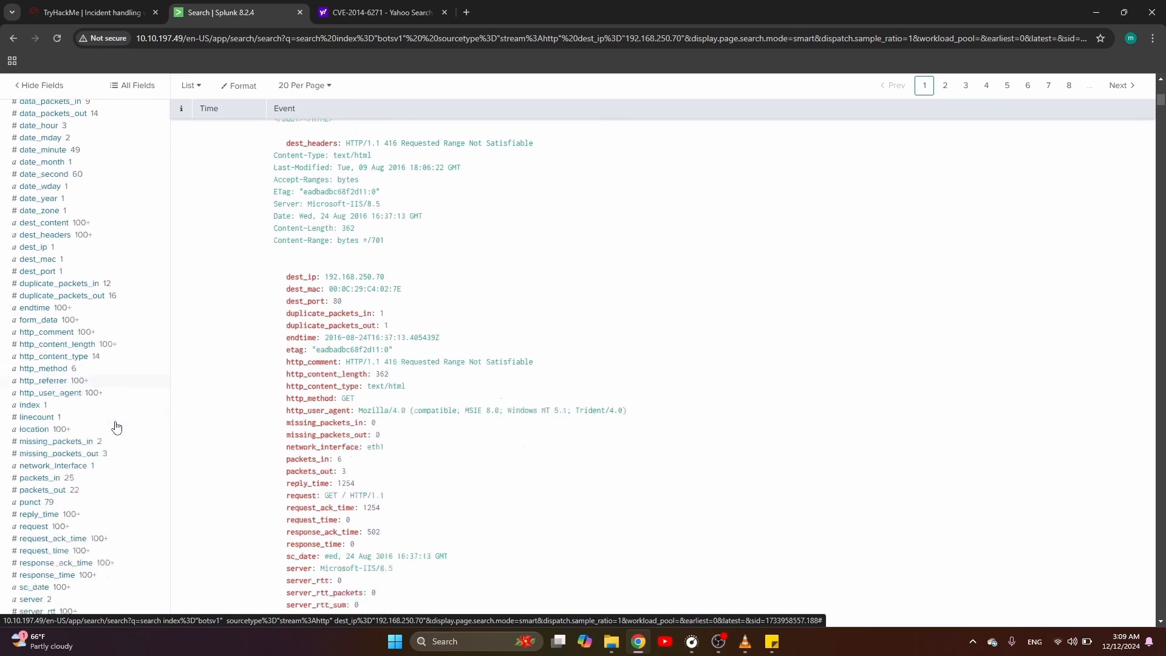
scroll(116, 427, "up", 2)
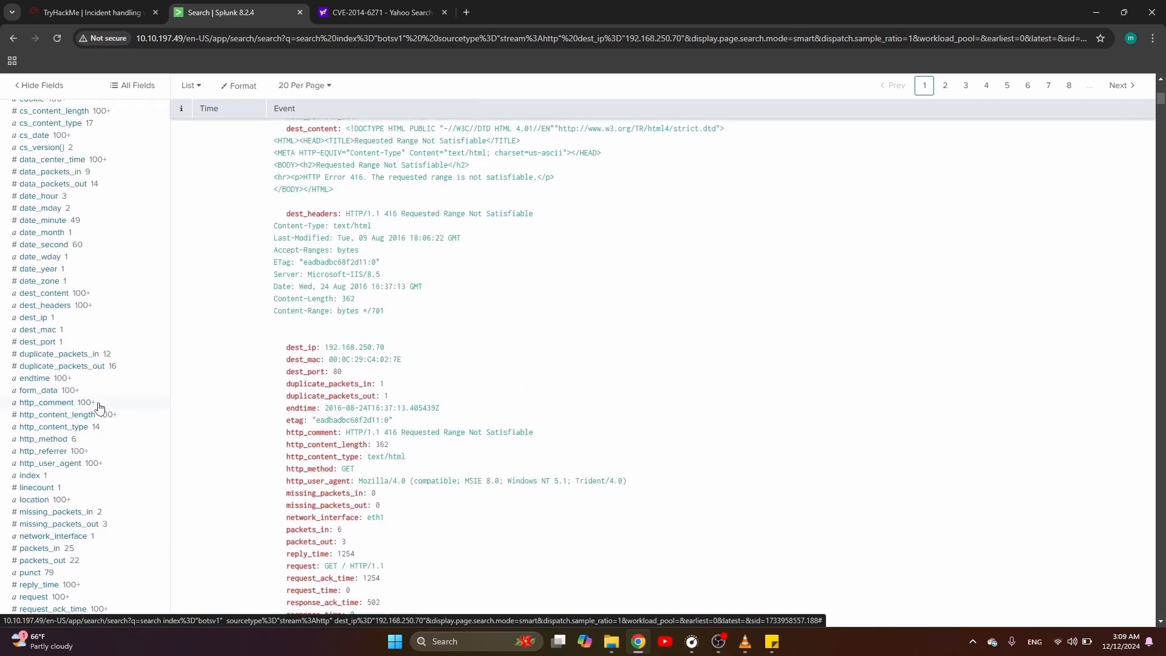
scroll(101, 408, "down", 4)
scroll(100, 408, "down", 2)
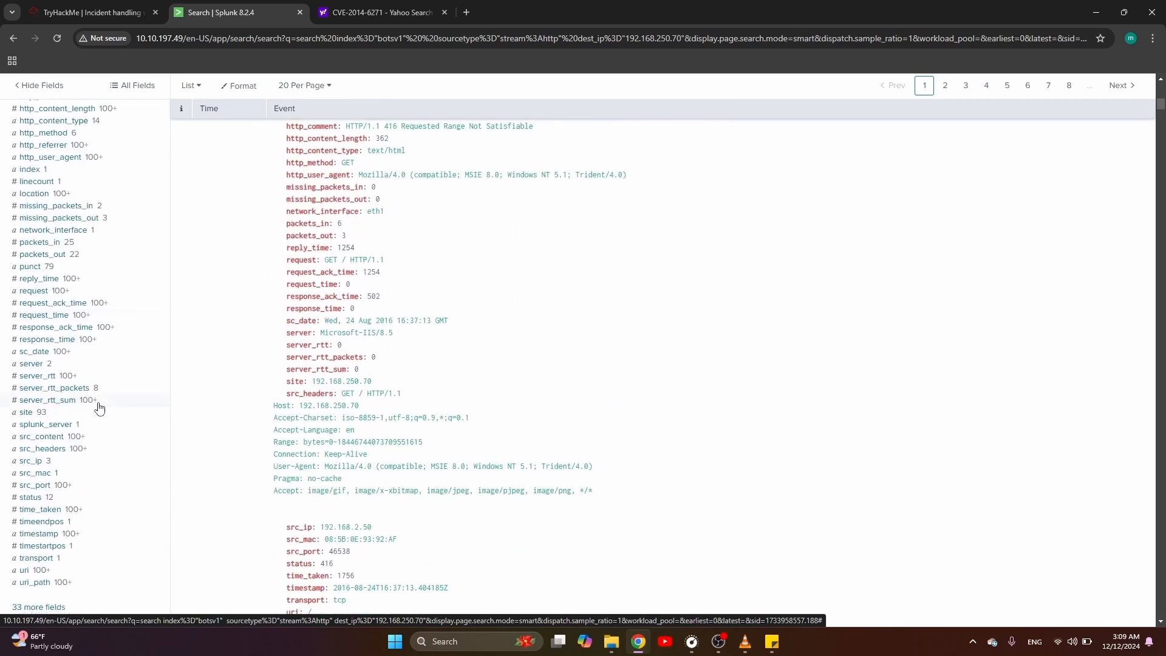
left_click(59, 463)
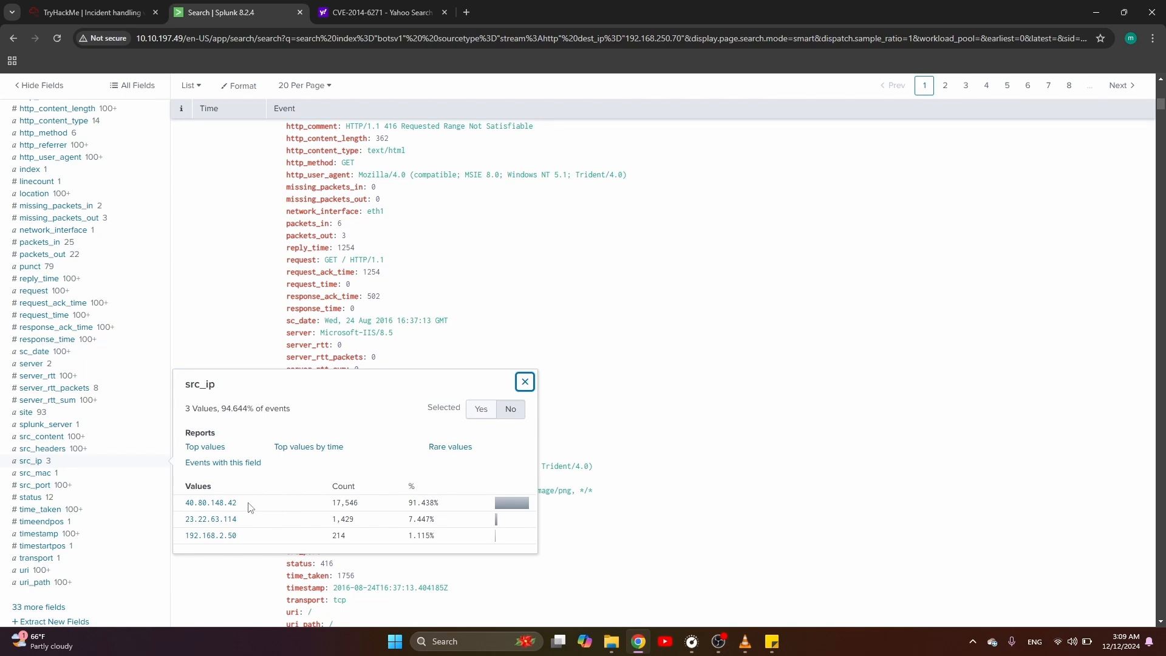
- Filter the search results by the src_ip value 40.80.148.42
scroll(230, 495, "up", 10)
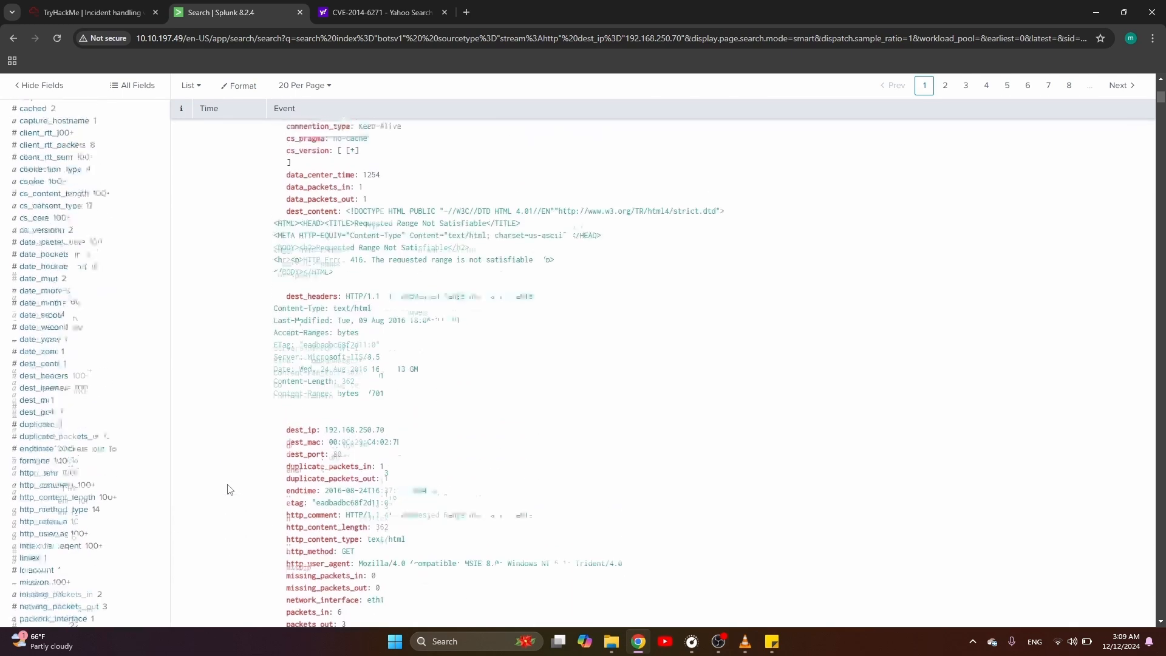
scroll(230, 490, "down", 13)
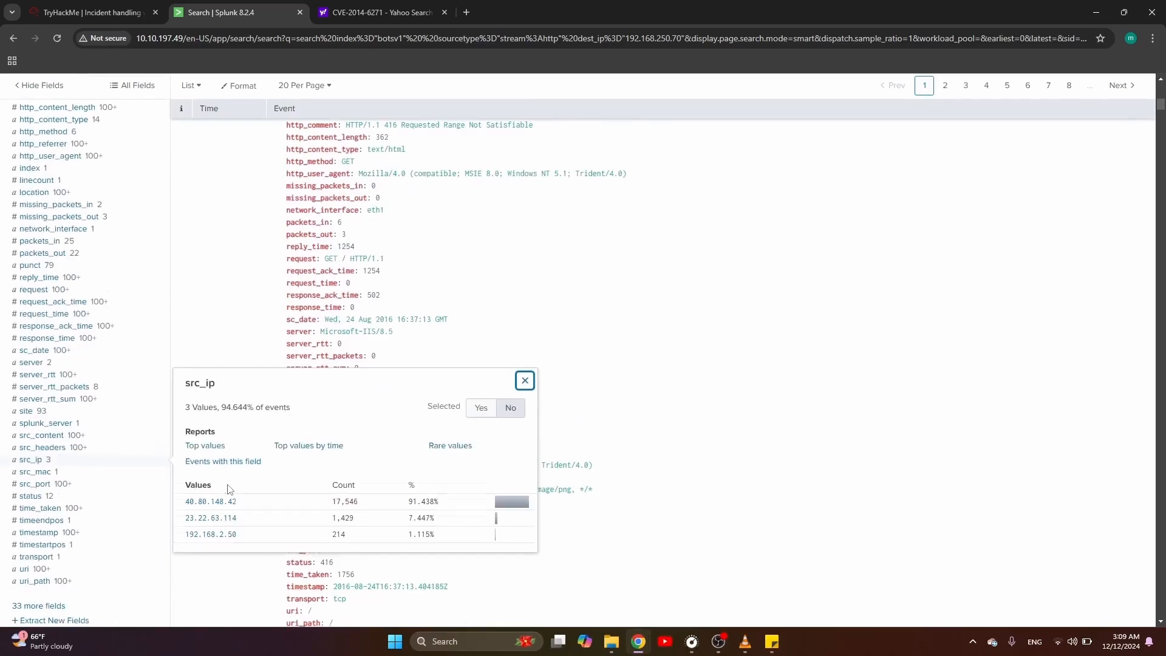
left_click(223, 484)
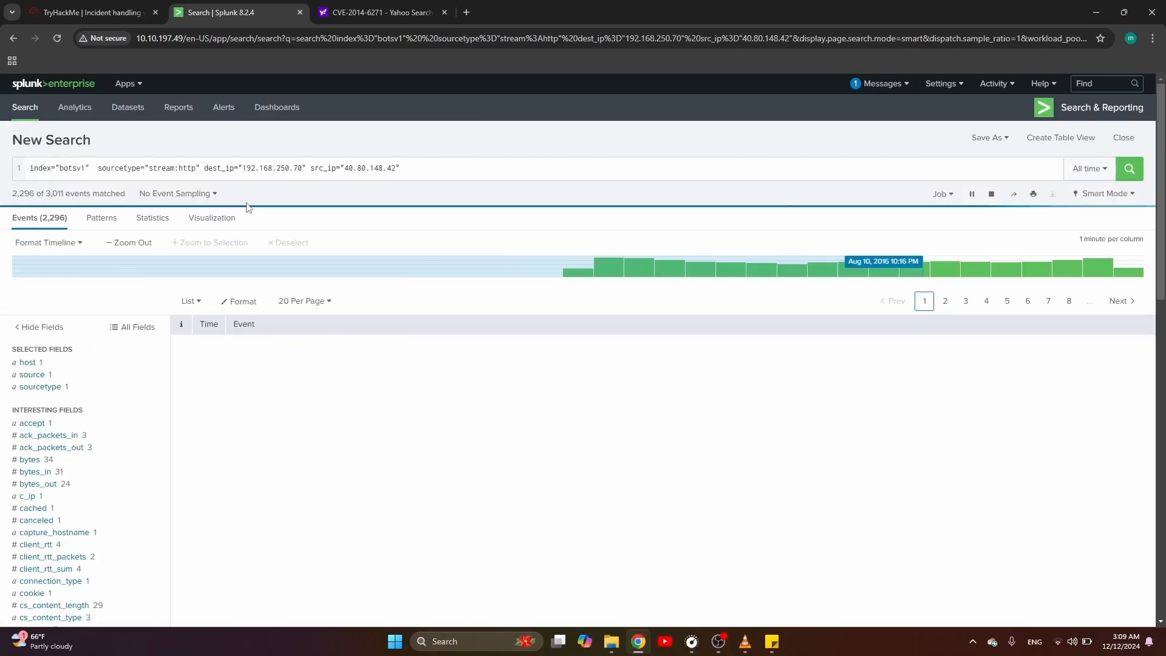
- Inspect the uri field's top values for the HTTP events coming from 40.80.148.42
scroll(237, 309, "down", 2)
scroll(237, 309, "down", 2)
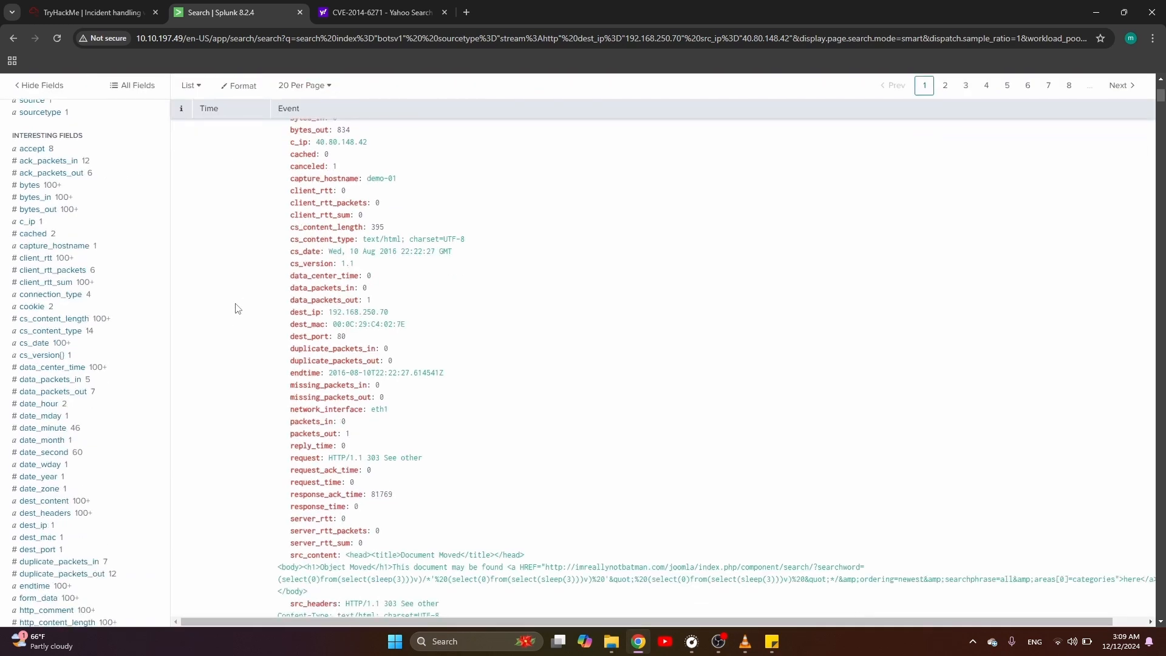
scroll(237, 308, "down", 5)
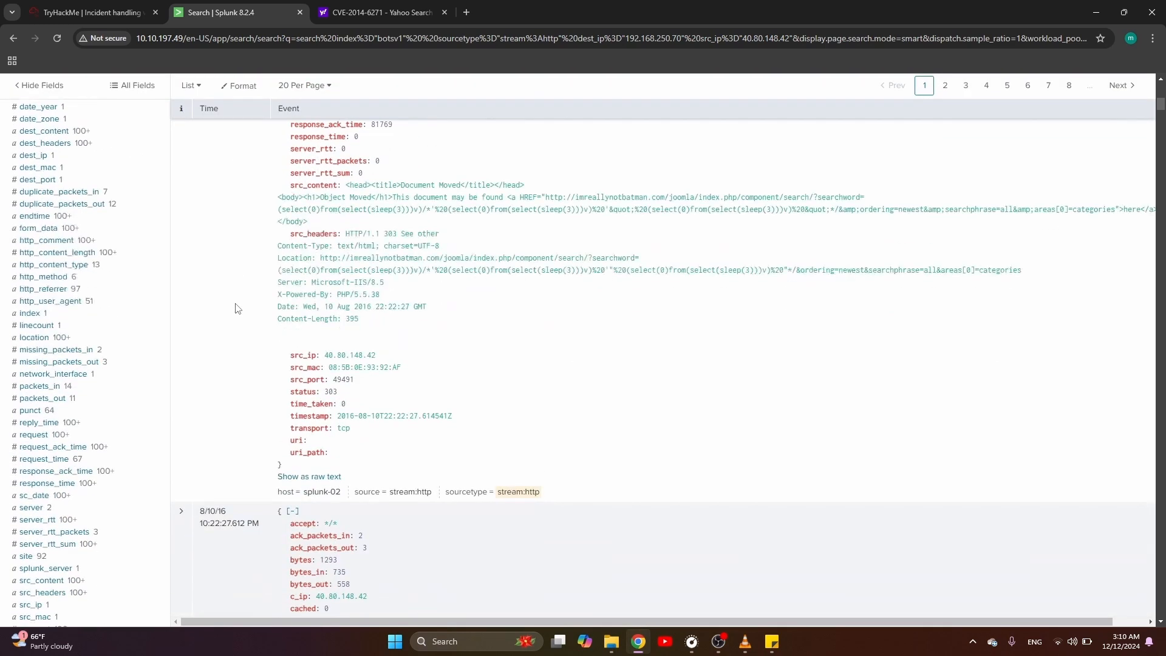
scroll(140, 447, "down", 2)
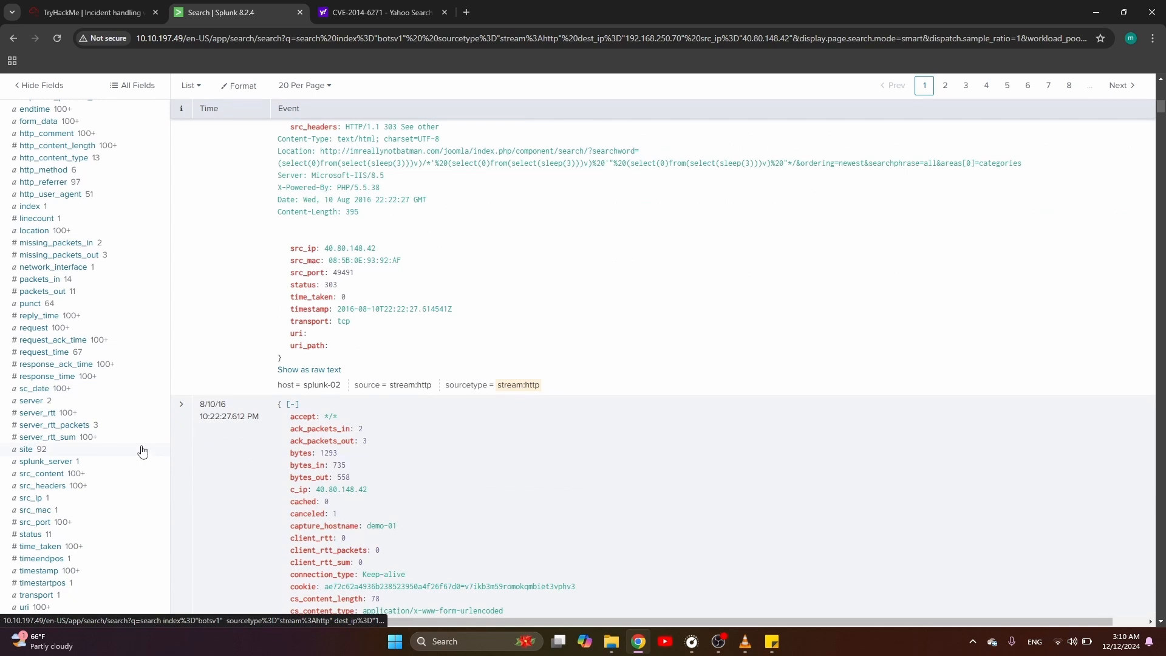
scroll(142, 452, "down", 2)
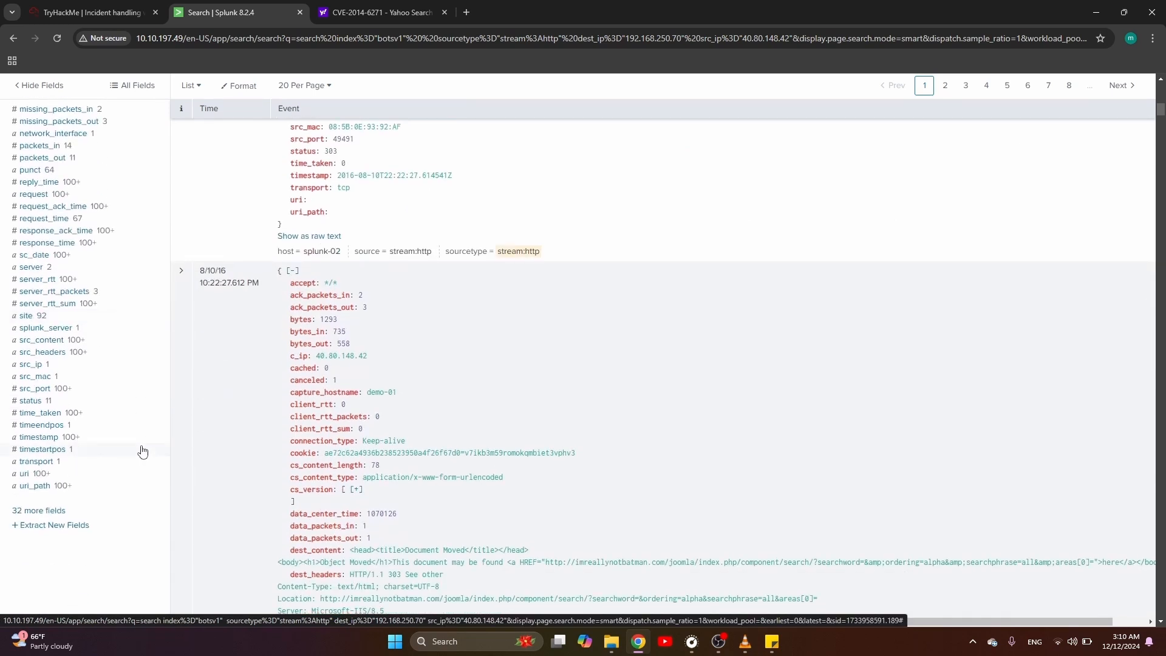
left_click(108, 476)
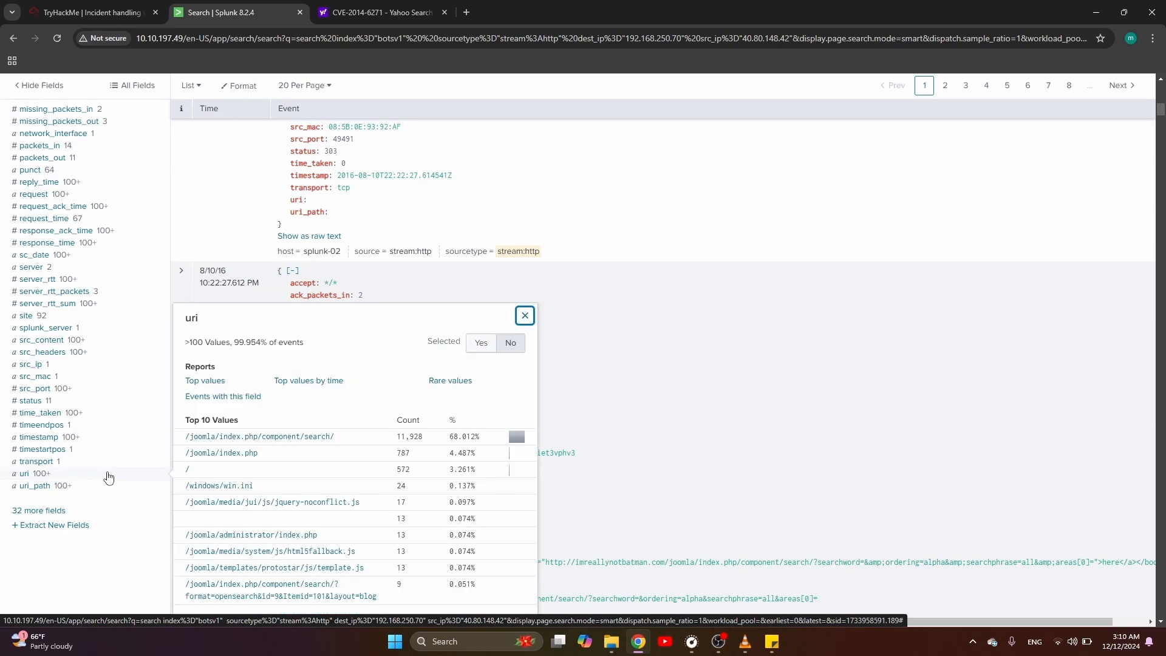
- Inspect the values of the http_user_agent and http_method fields for the events from 40.80.148.42
scroll(180, 501, "up", 5)
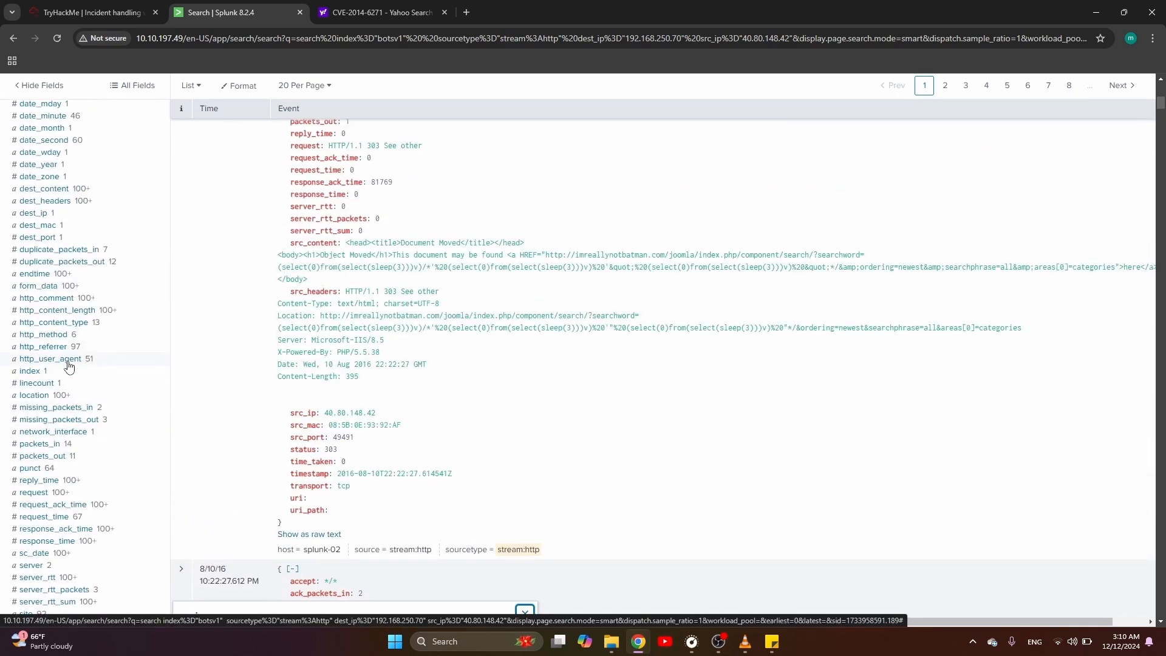
left_click(51, 359)
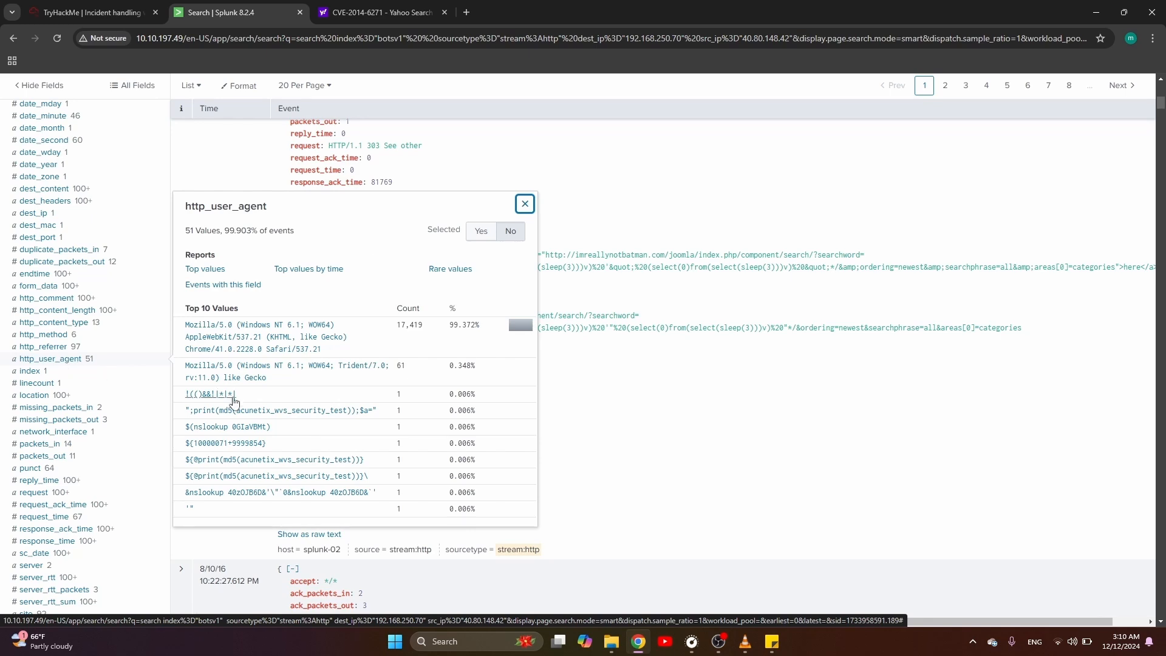
scroll(230, 396, "up", 7)
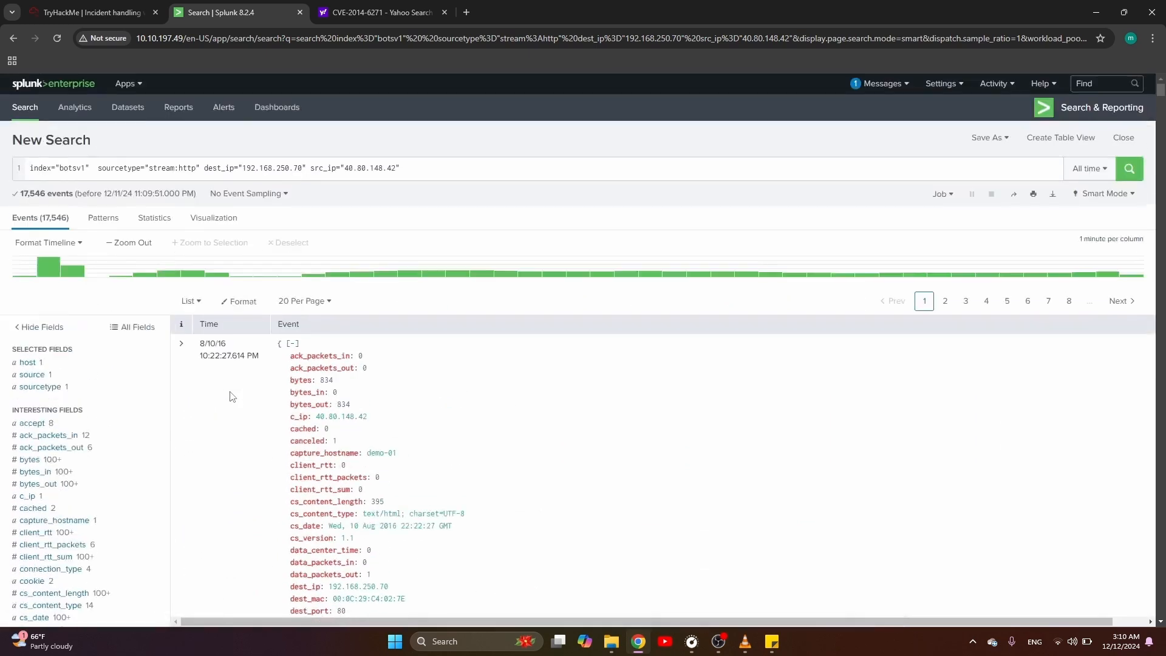
scroll(55, 588, "down", 8)
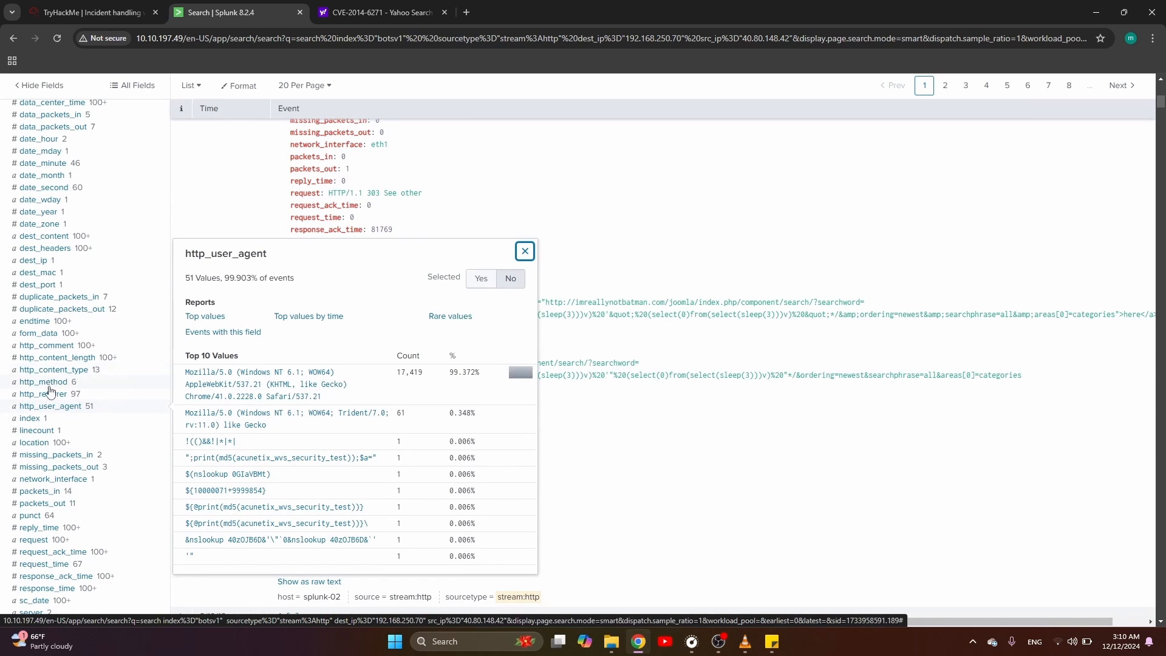
left_click(49, 384)
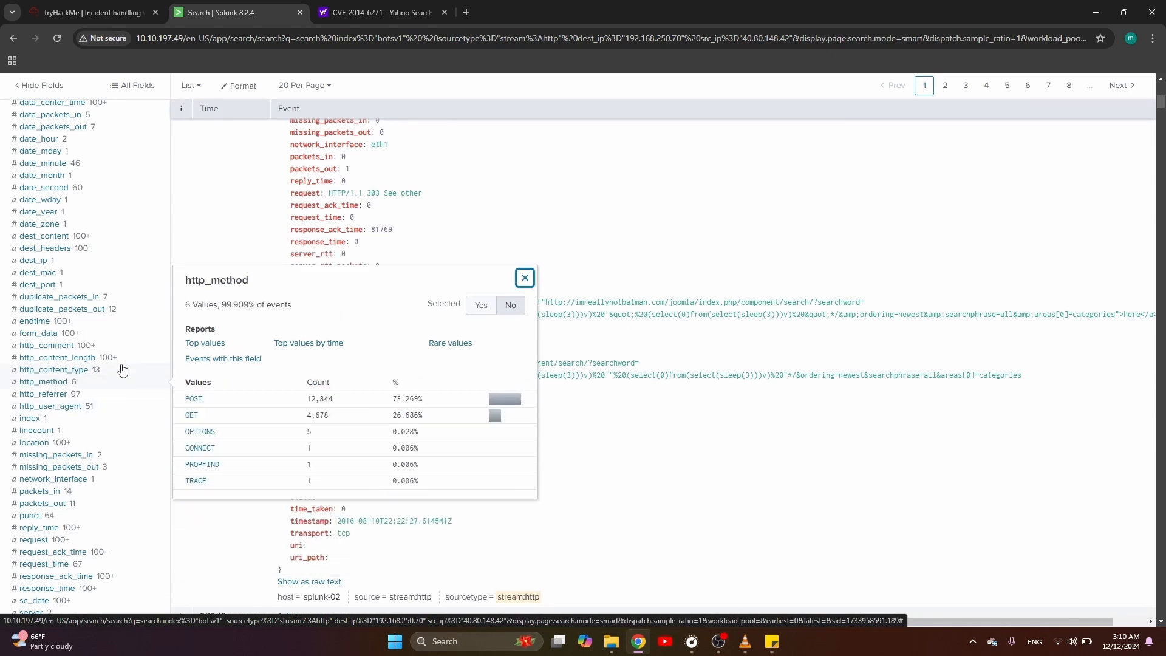
- Remove the src_ip condition from the query and rerun the search for dest_ip="192.168.250.70"
scroll(123, 371, "up", 9)
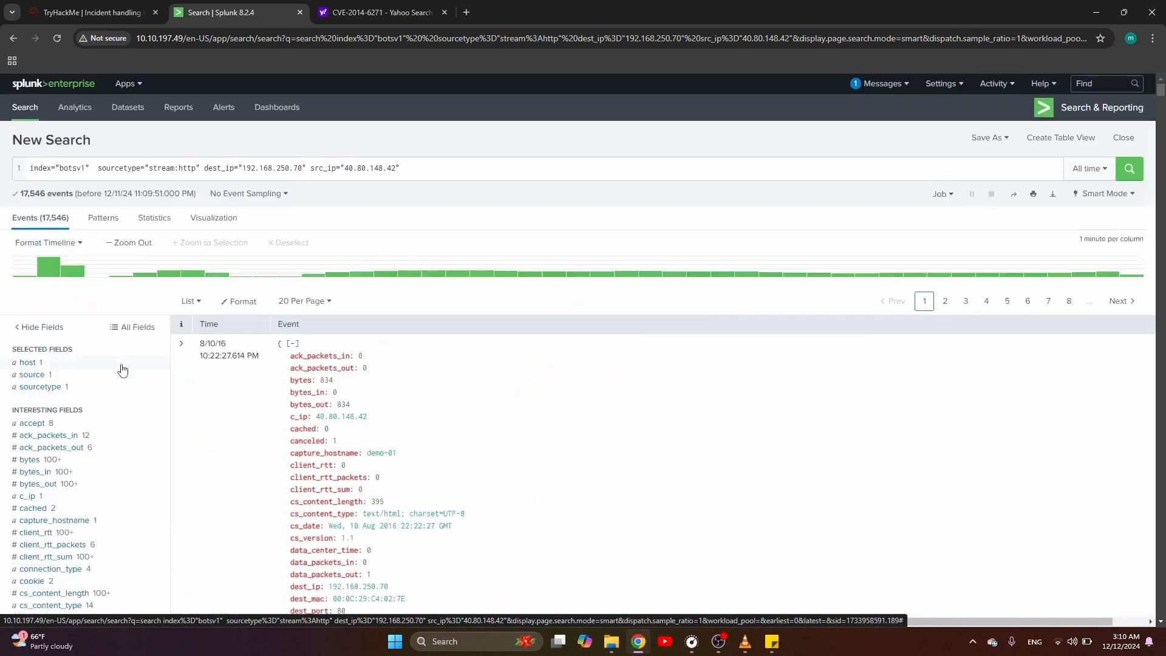
left_click(429, 167)
key("BackSpace")
key("BackSpace")
key("BackSpace")
key("BackSpace")
key("BackSpace")
key("BackSpace")
key("BackSpace")
key("BackSpace")
key("BackSpace")
key("BackSpace")
key("BackSpace")
key("BackSpace")
key("BackSpace")
key("BackSpace")
key("BackSpace")
key("BackSpace")
key("BackSpace")
key("BackSpace")
key("BackSpace")
key("BackSpace")
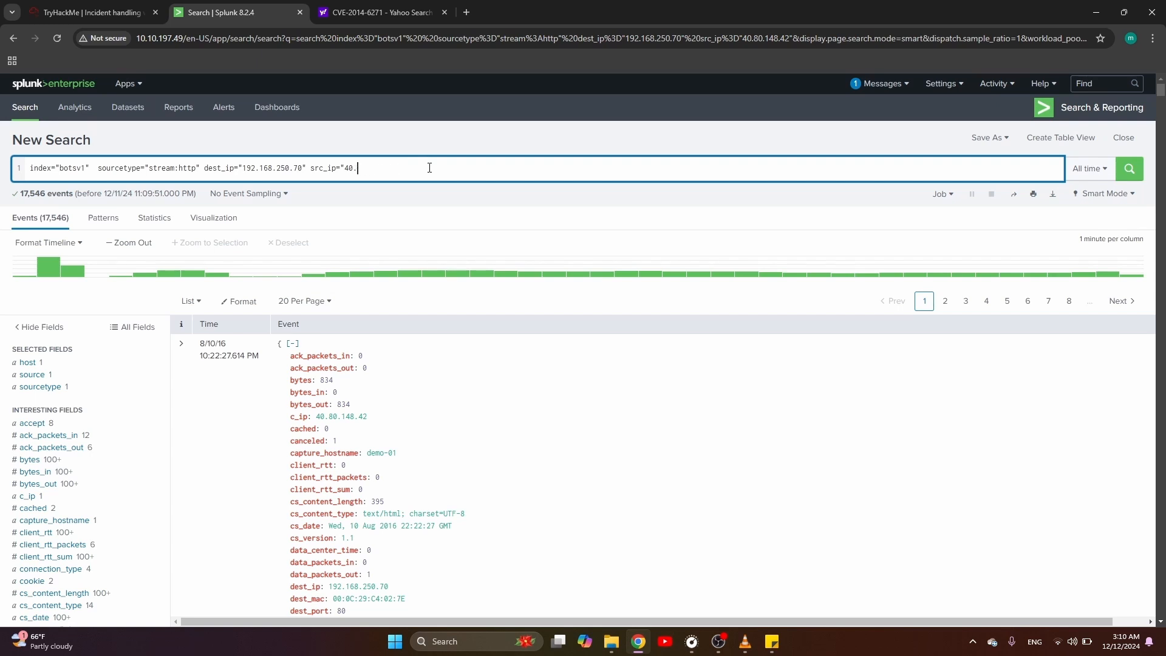
key("Return")
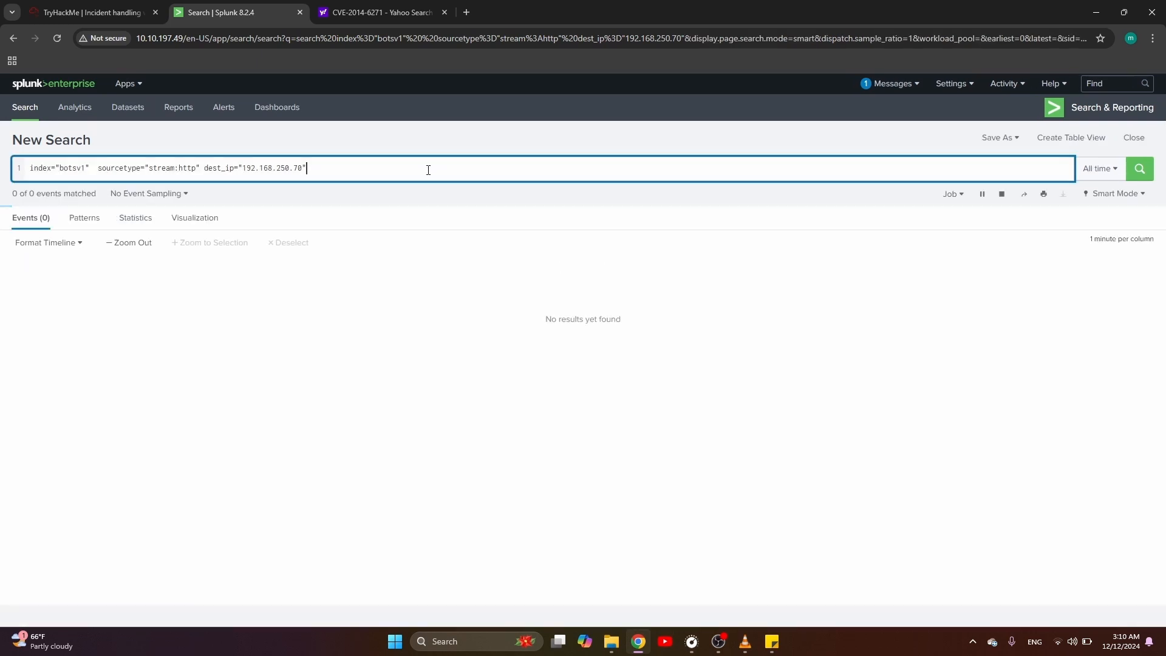
- Append | stats count by src_ip uri on a second line of the query and run the search
key("shift+Return")
type("| st")
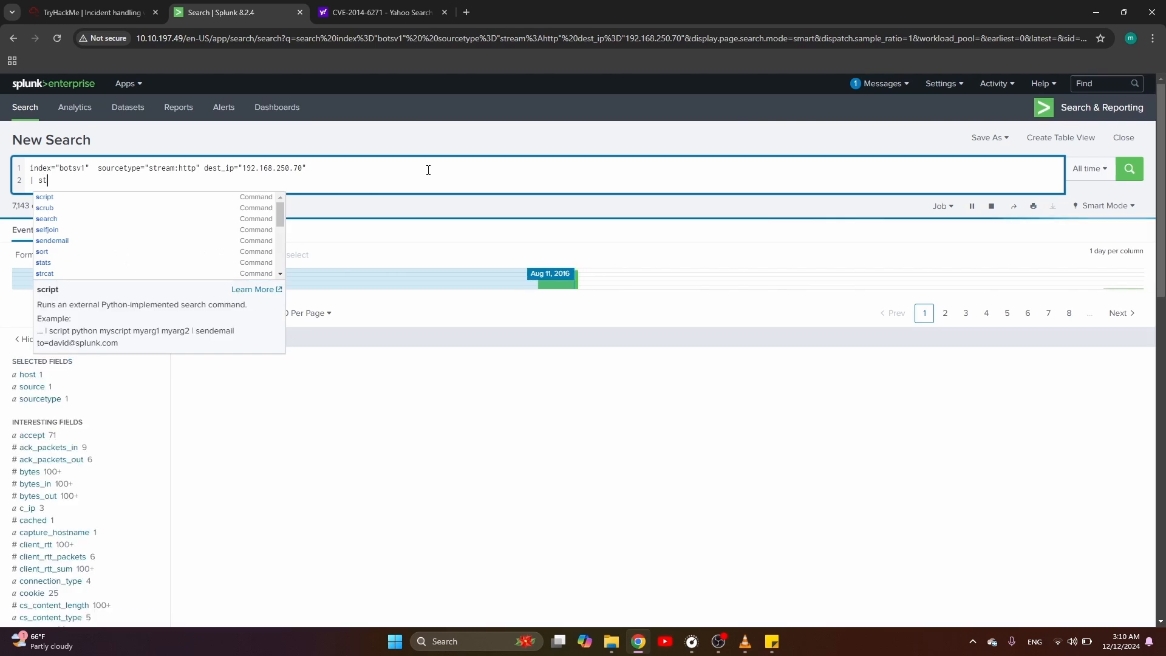
type("ats count b")
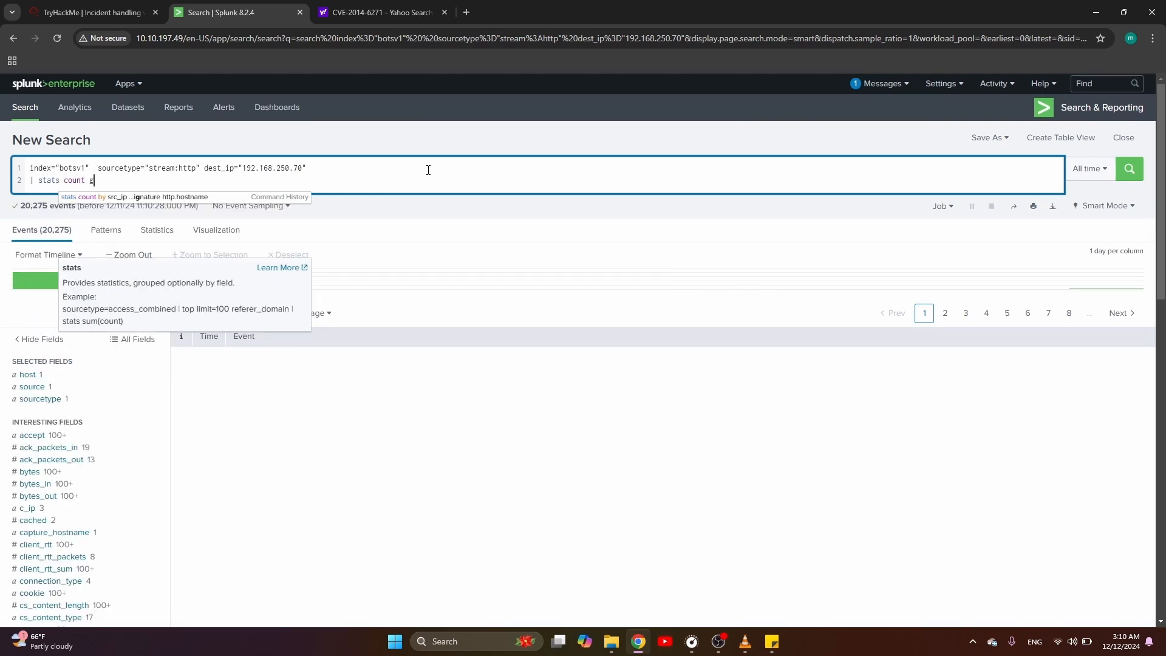
type("y sr")
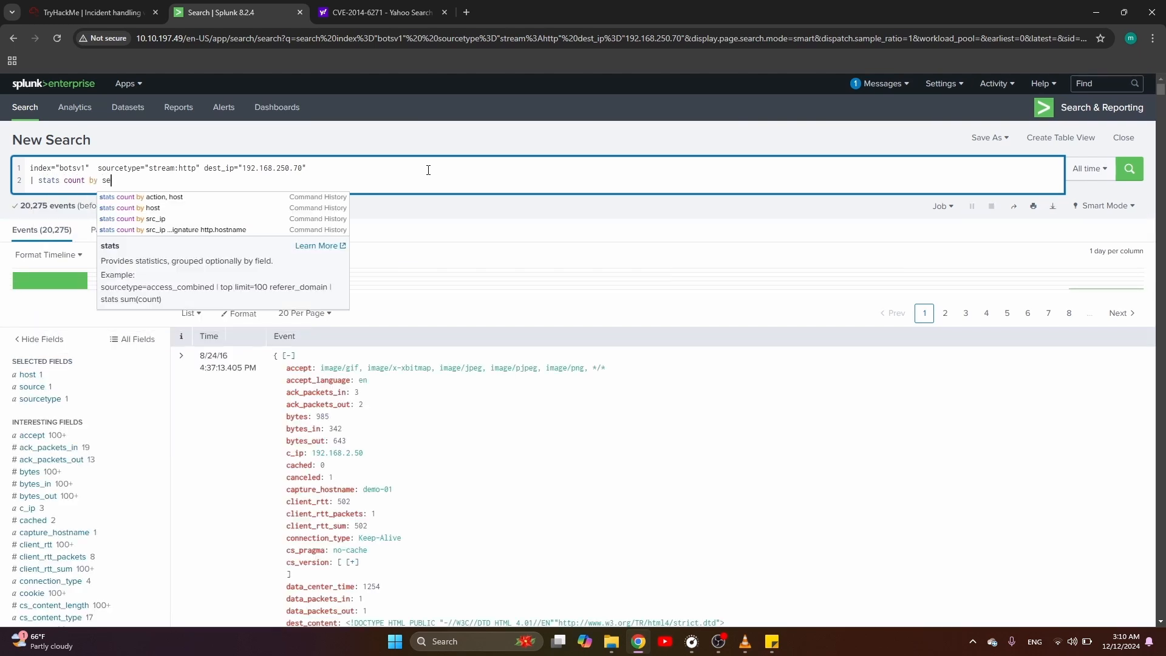
type("c_ip")
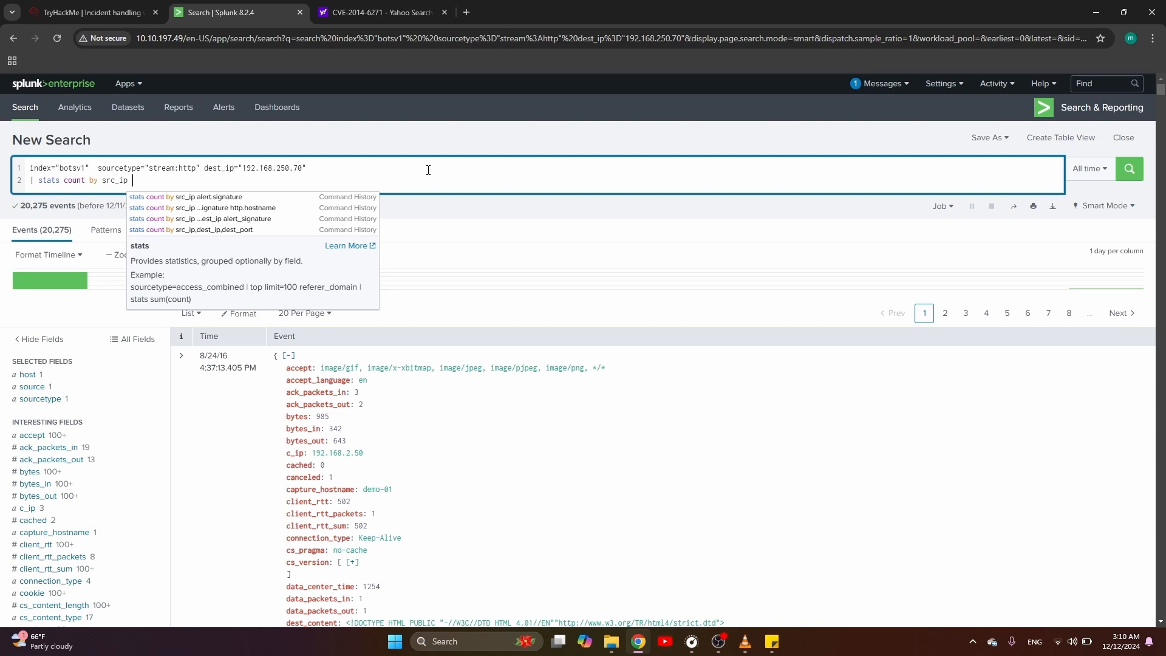
type("uri")
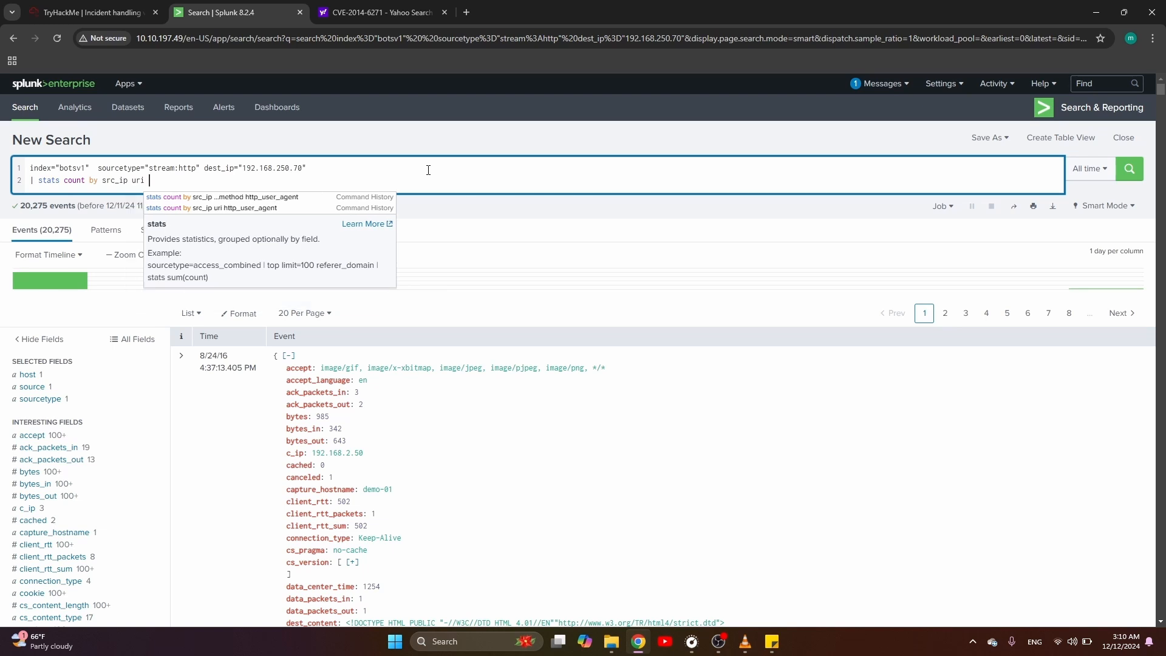
left_click(429, 170)
key("Return")
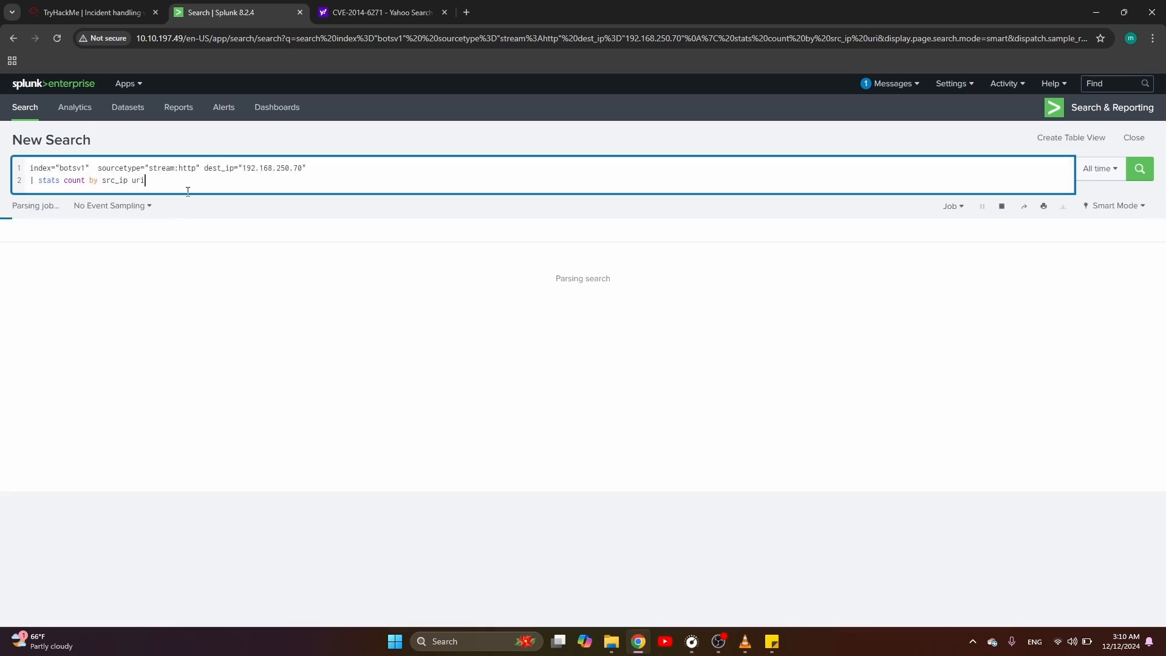
- Add http.method as a further grouping field of the stats command and run the search
type("h")
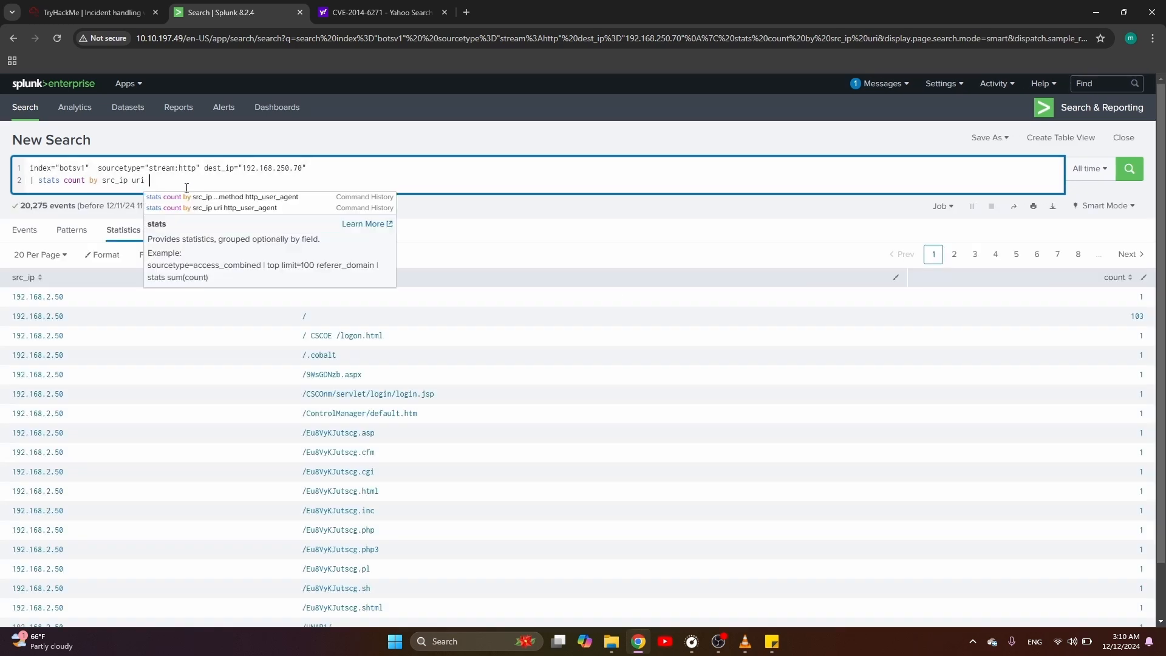
type("ttp.")
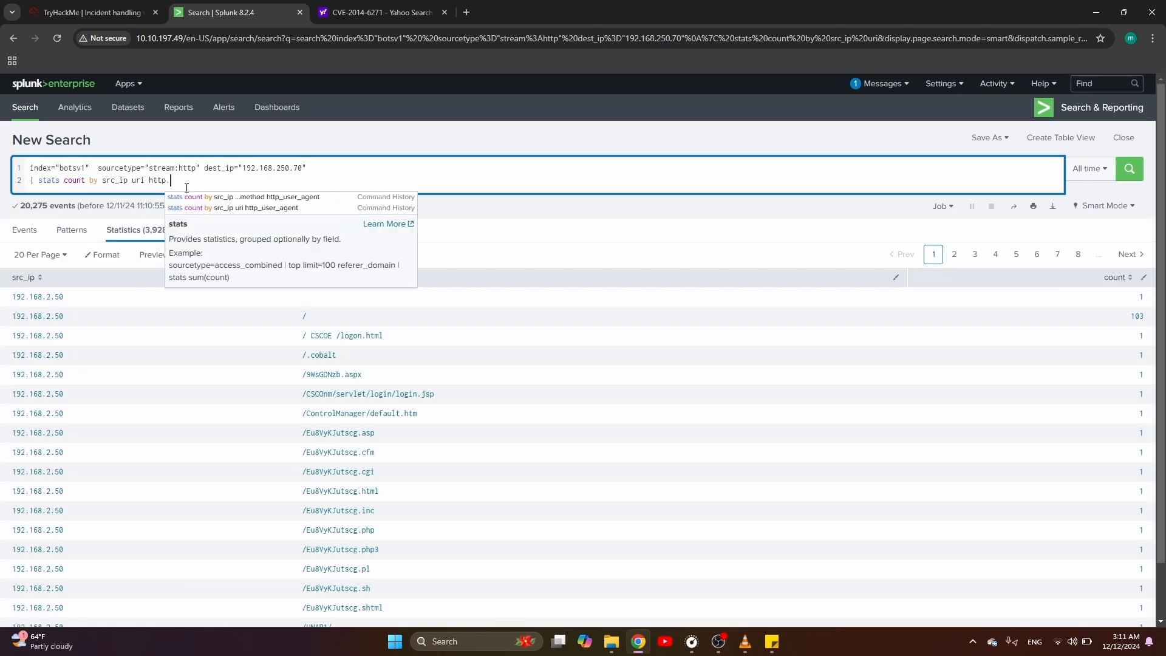
type("method")
key("Return")
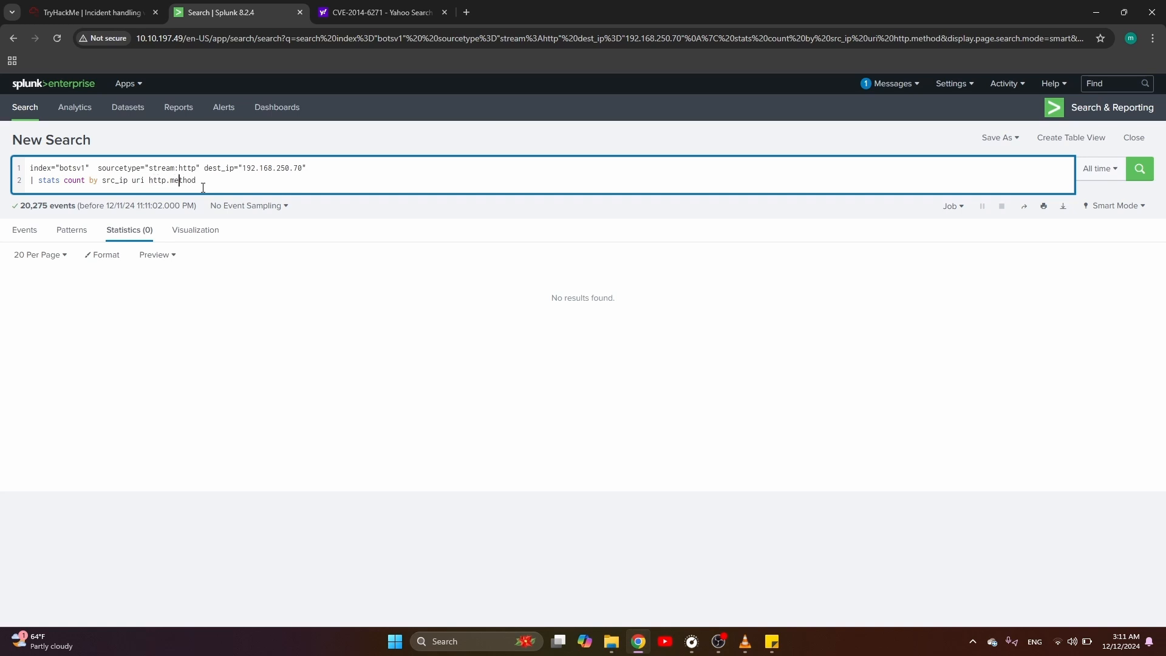
- Replace http.method with http_method in the stats command's grouping fields and run the search
key("BackSpace")
key("BackSpace")
key("BackSpace")
key("BackSpace")
key("BackSpace")
key("BackSpace")
key("BackSpace")
key("BackSpace")
type("_method")
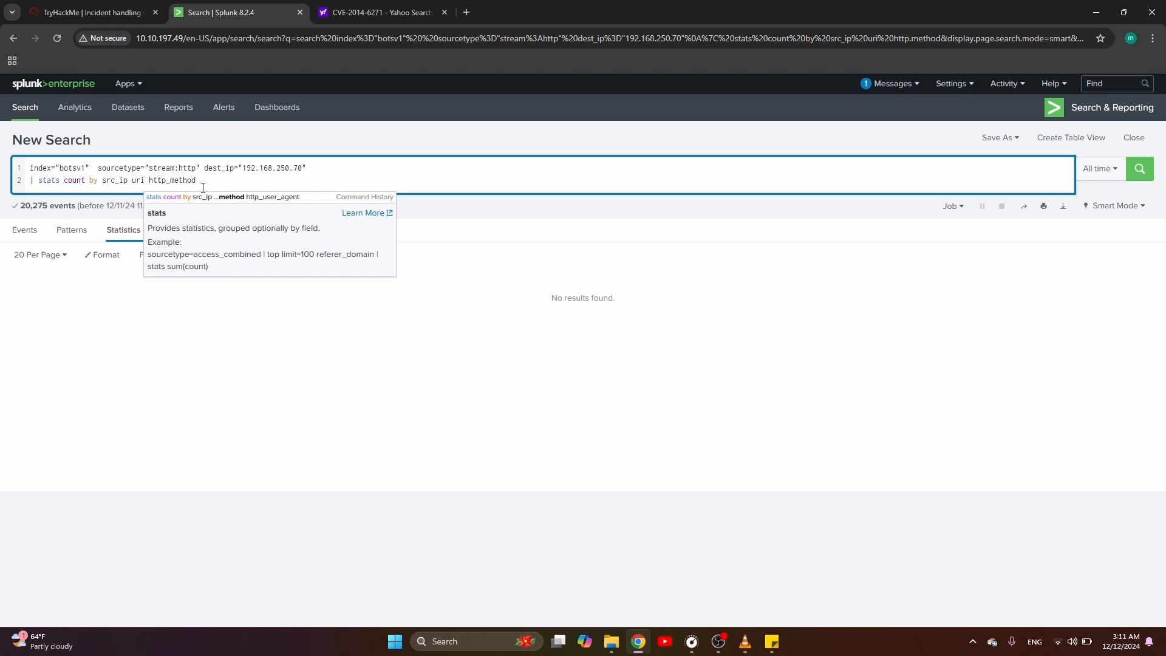
key("Return")
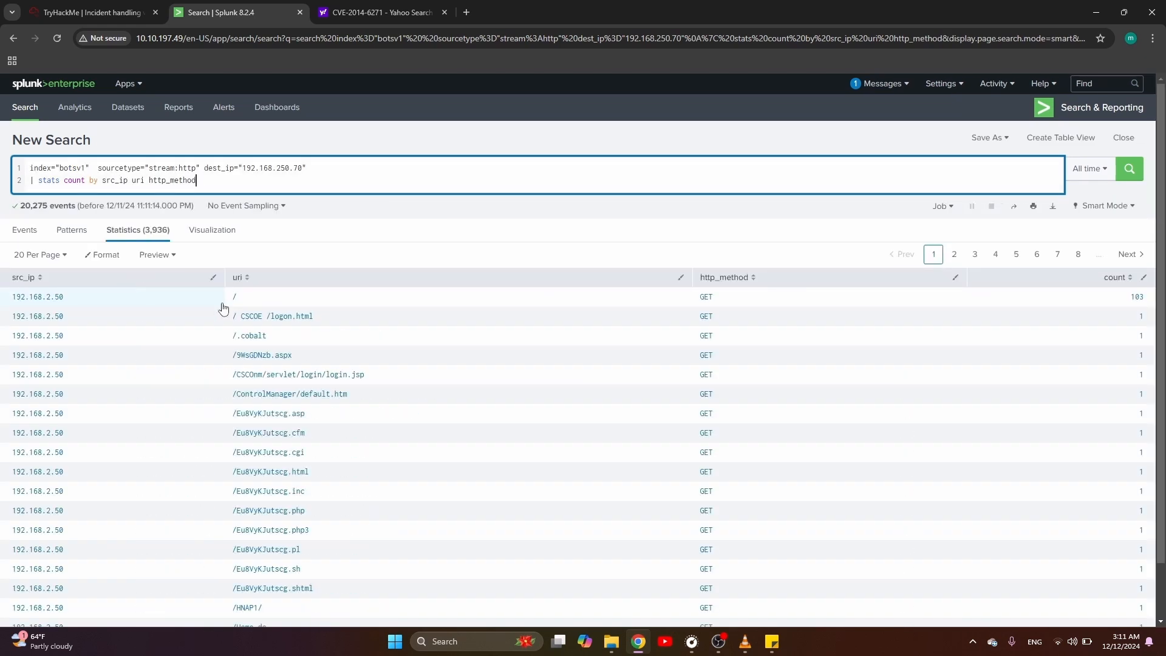
- Append | sort -count on a third line of the query and run the search
key("shift+Return")
type("| ")
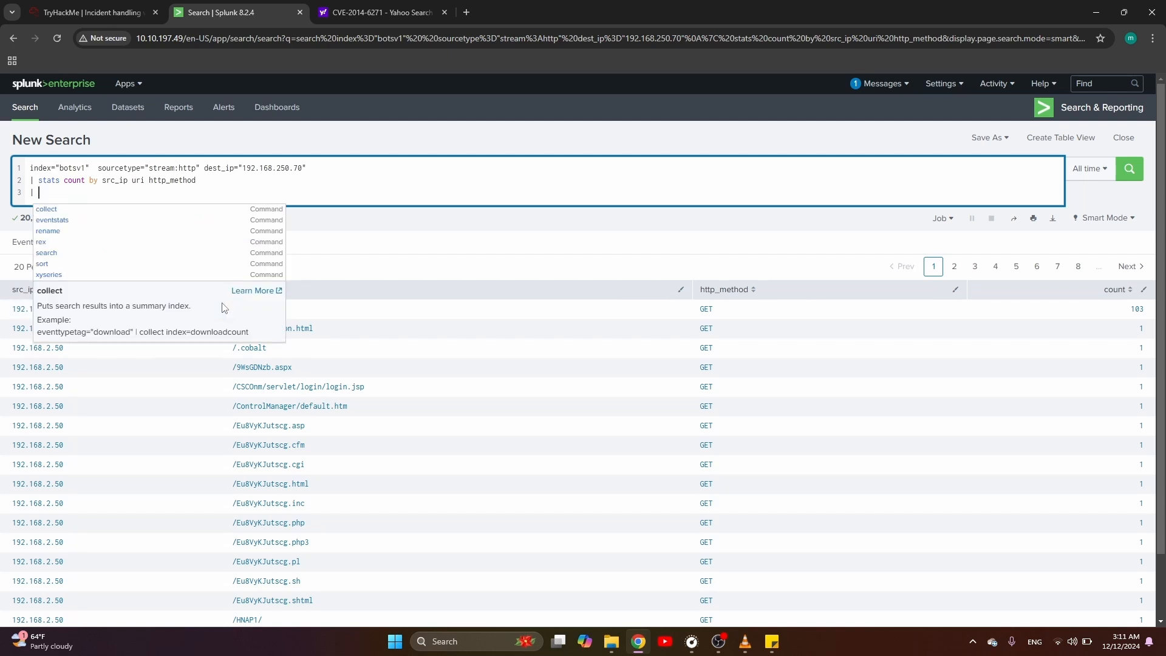
type("sort")
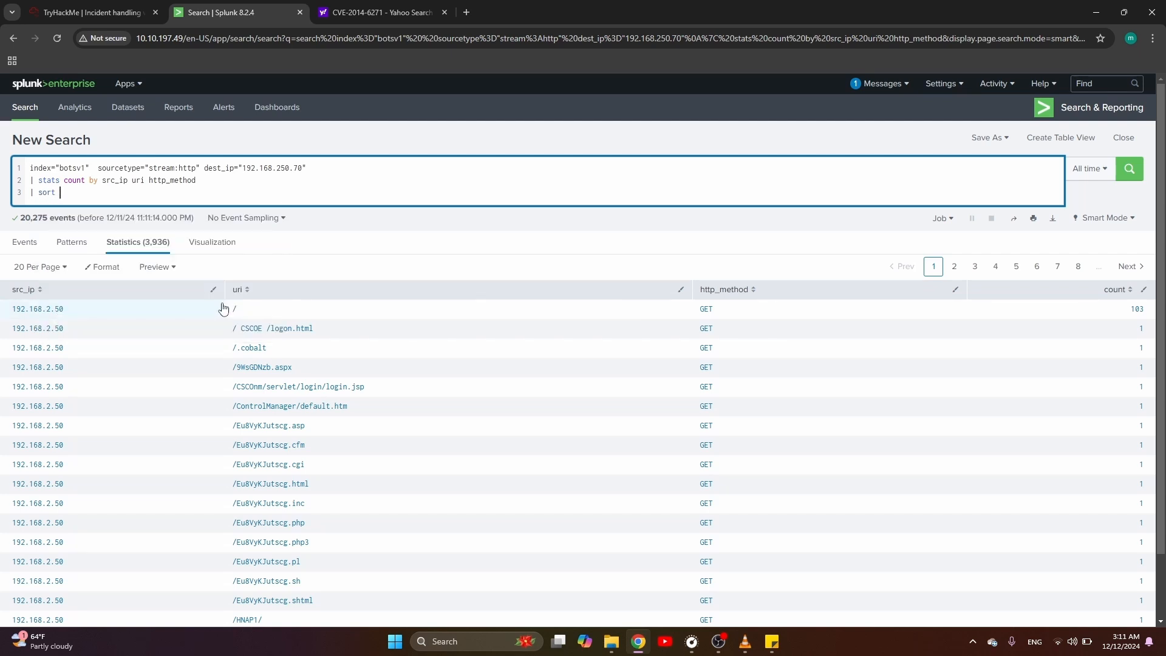
type(" -count")
key("Return")
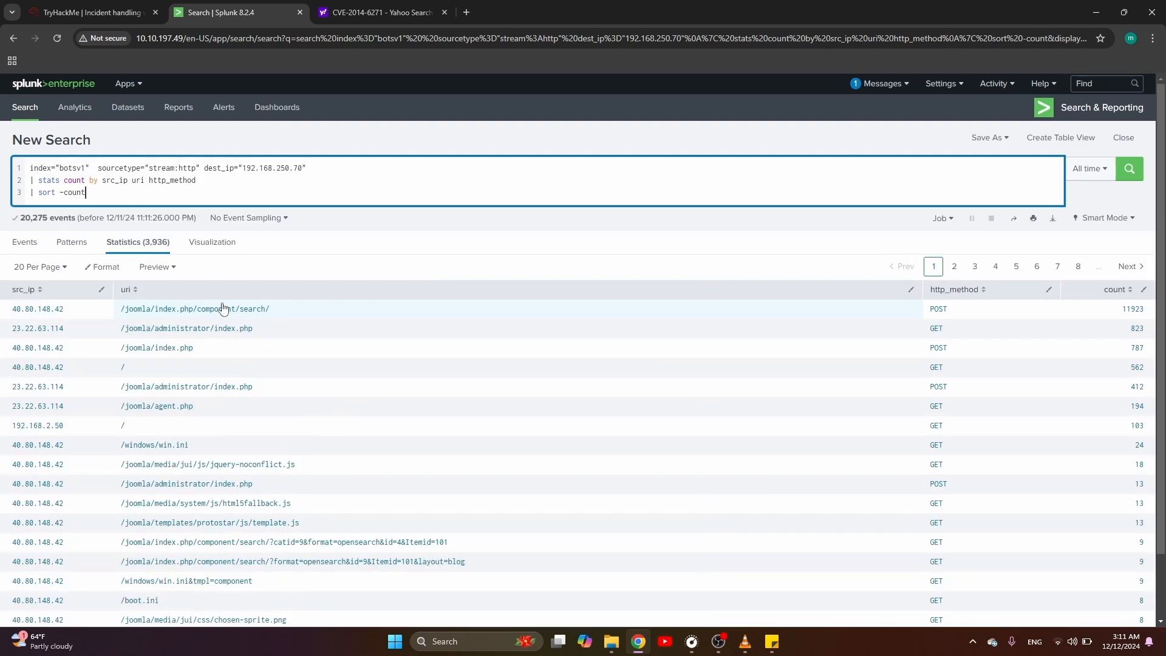
- Add dest_ip as a grouping field between src_ip and uri in the stats command and run the search
key("Up")
key("Right")
key("Right")
type("dest")
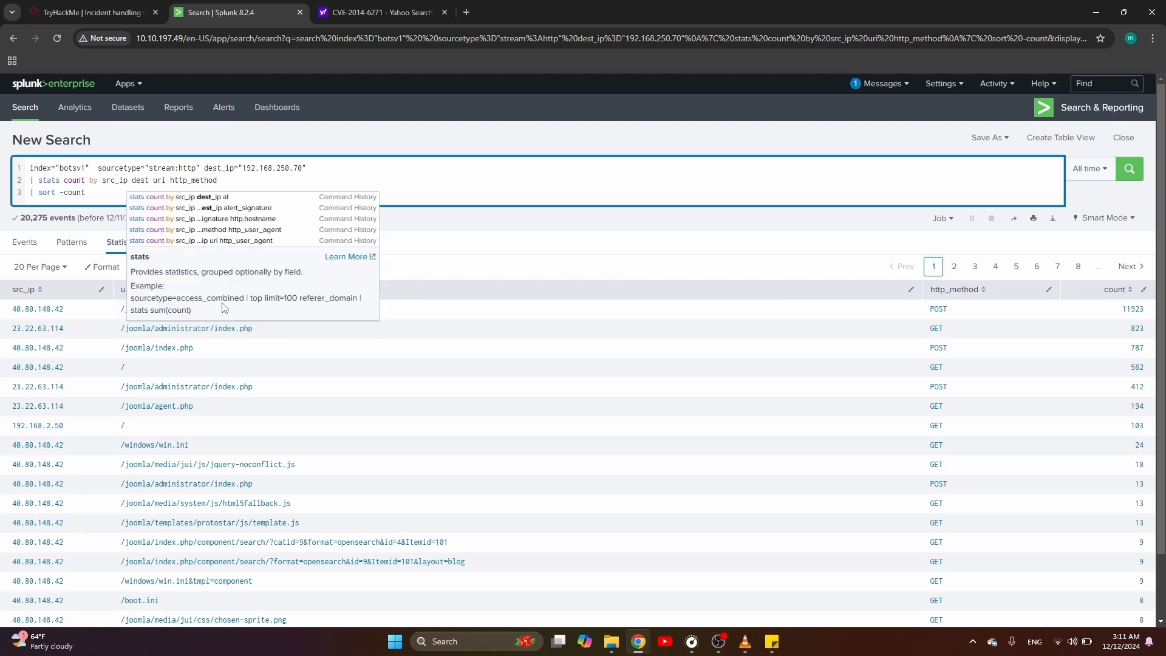
type("_ip")
key("Return")
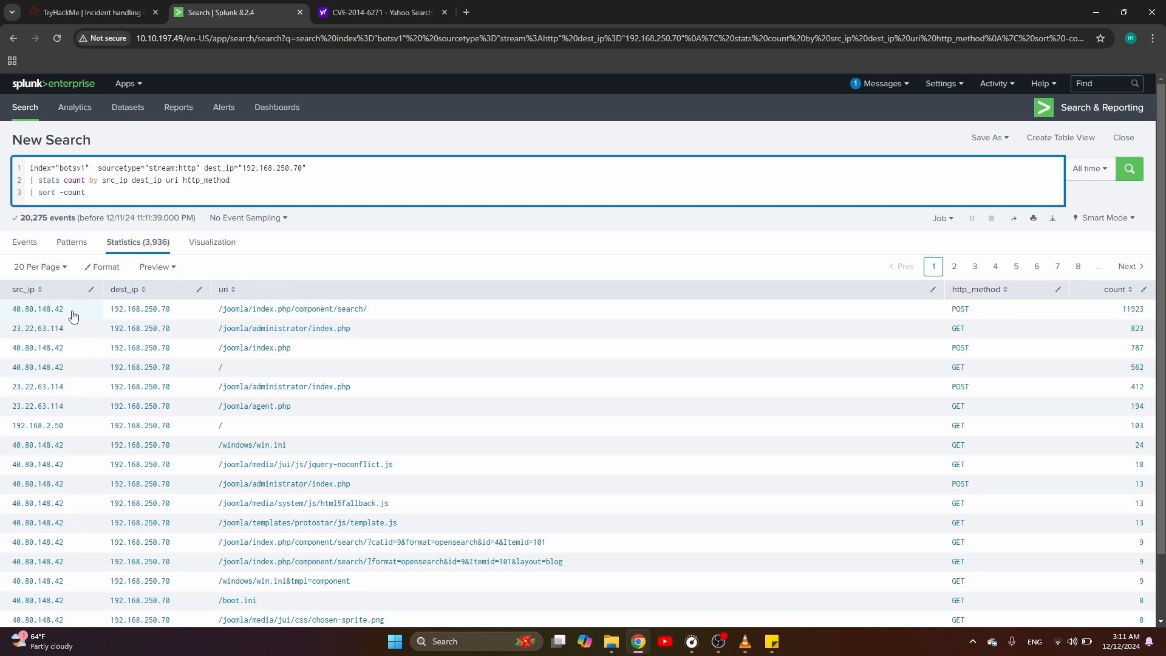
- Examine the source IPs, URIs, HTTP methods and counts in the highest-count rows of the sorted results
left_click_drag(68, 311, 11, 310)
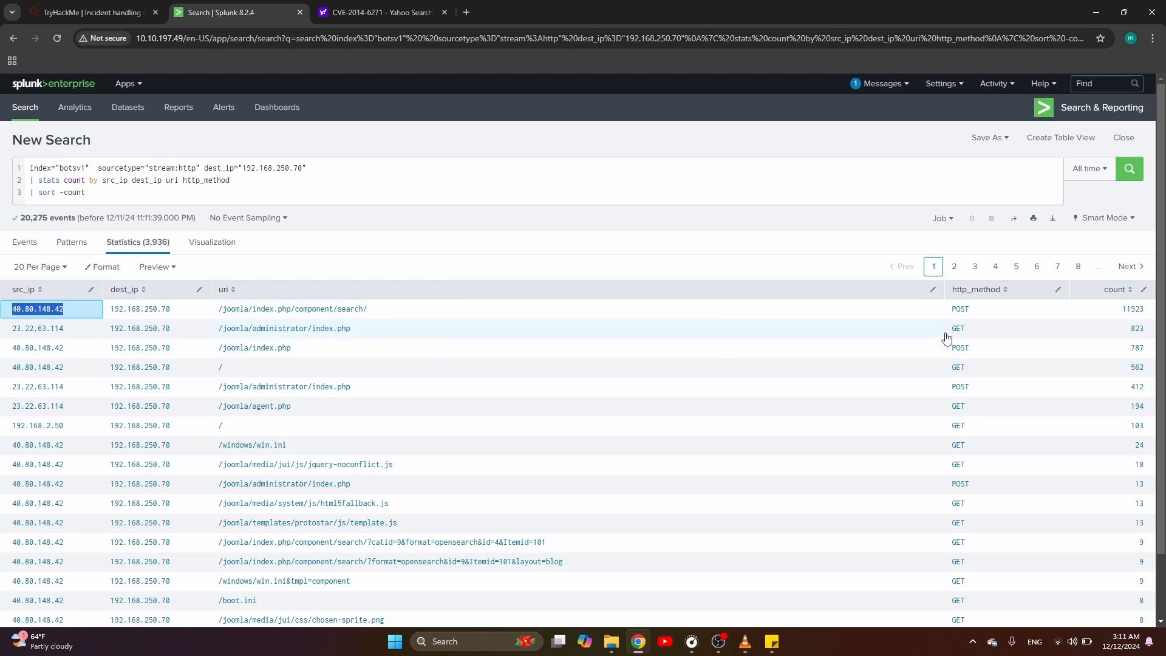
double_click(979, 308)
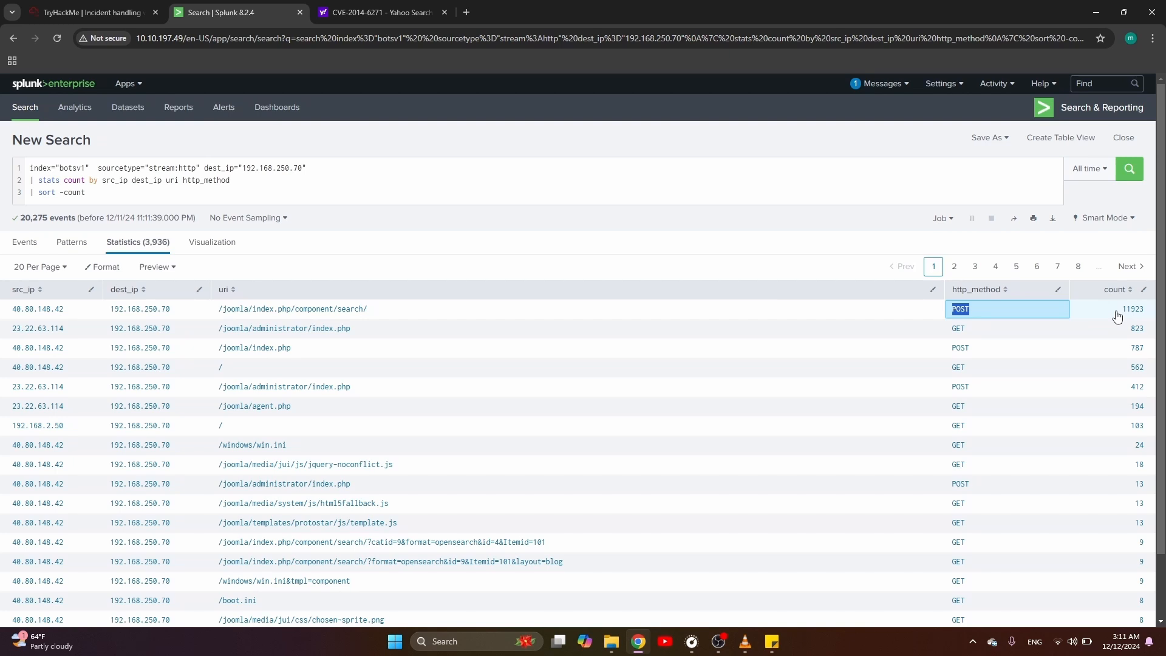
left_click_drag(1122, 316, 1150, 316)
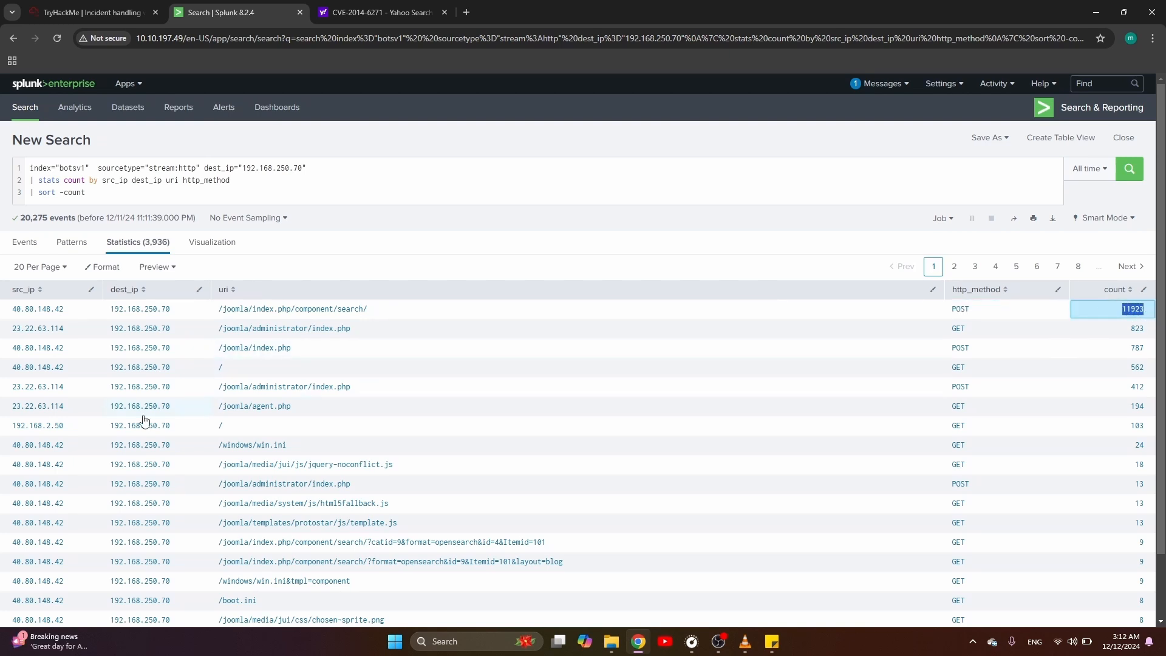
scroll(173, 419, "down", 1)
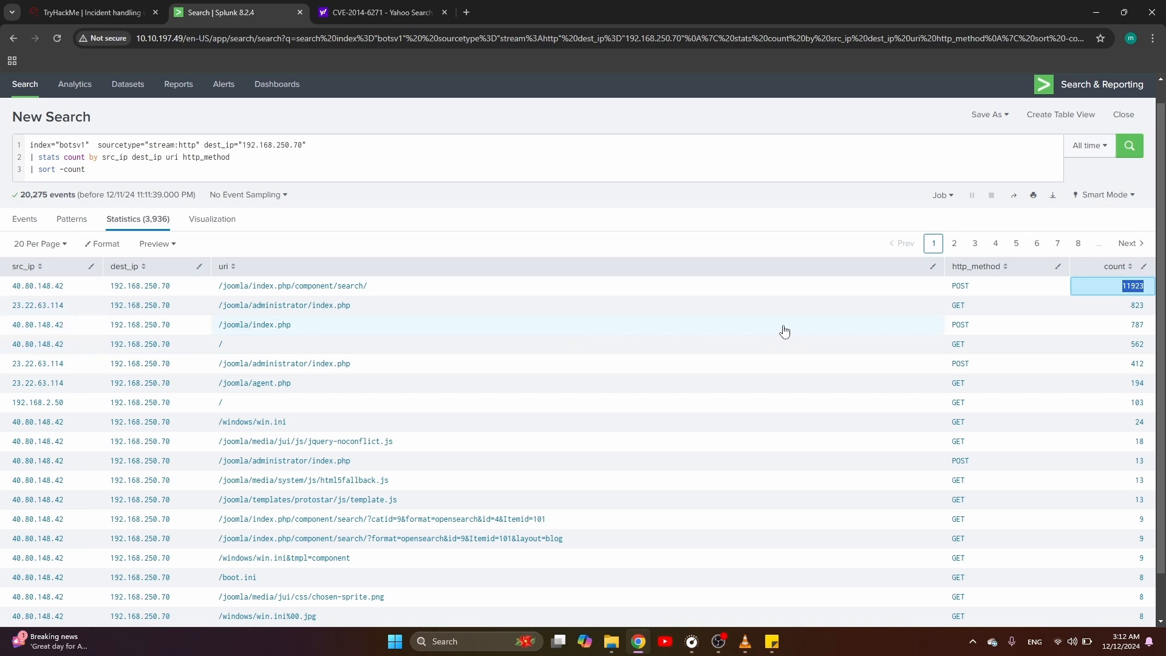
double_click(969, 311)
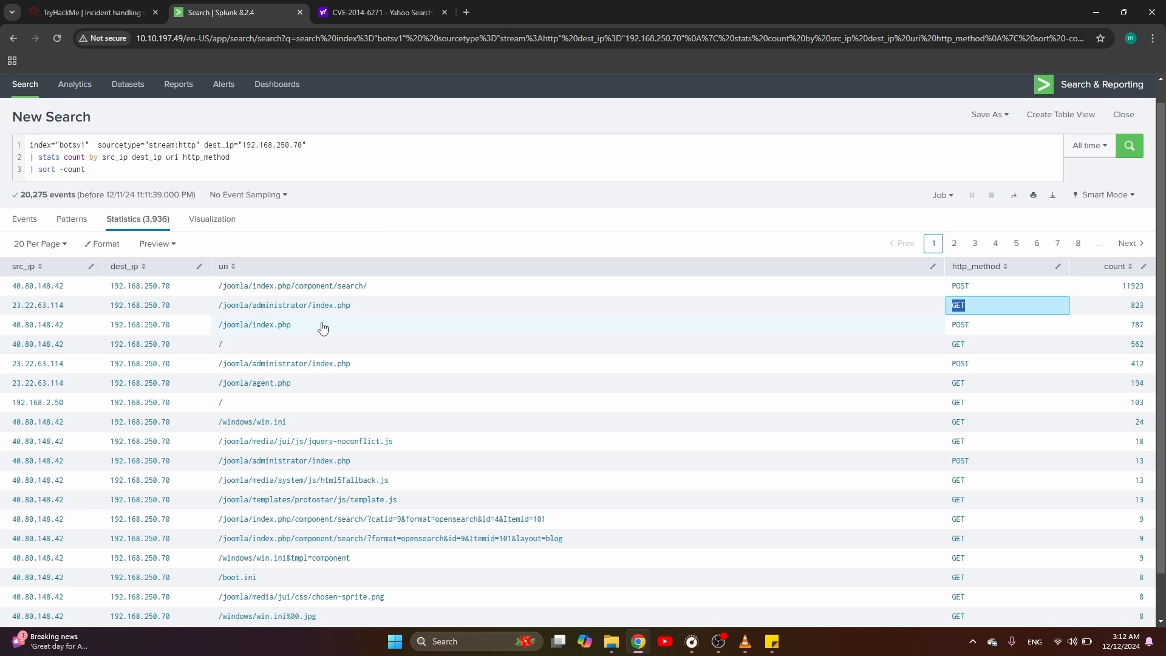
left_click_drag(359, 313, 323, 312)
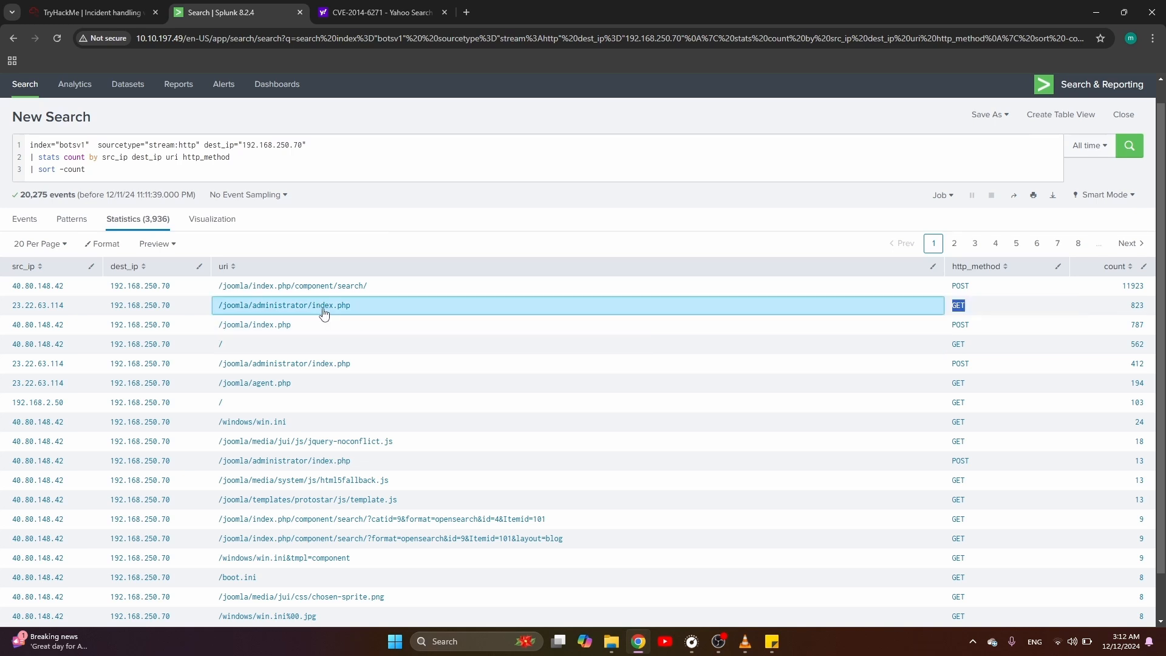
scroll(274, 315, "down", 1)
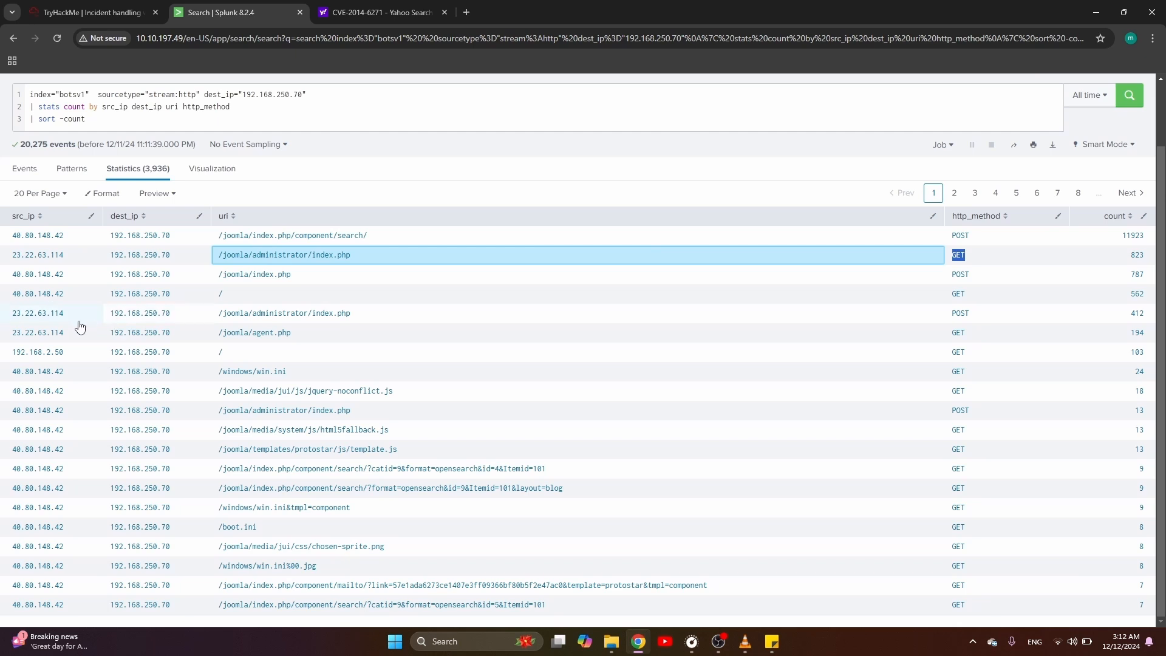
left_click(973, 317)
double_click(973, 317)
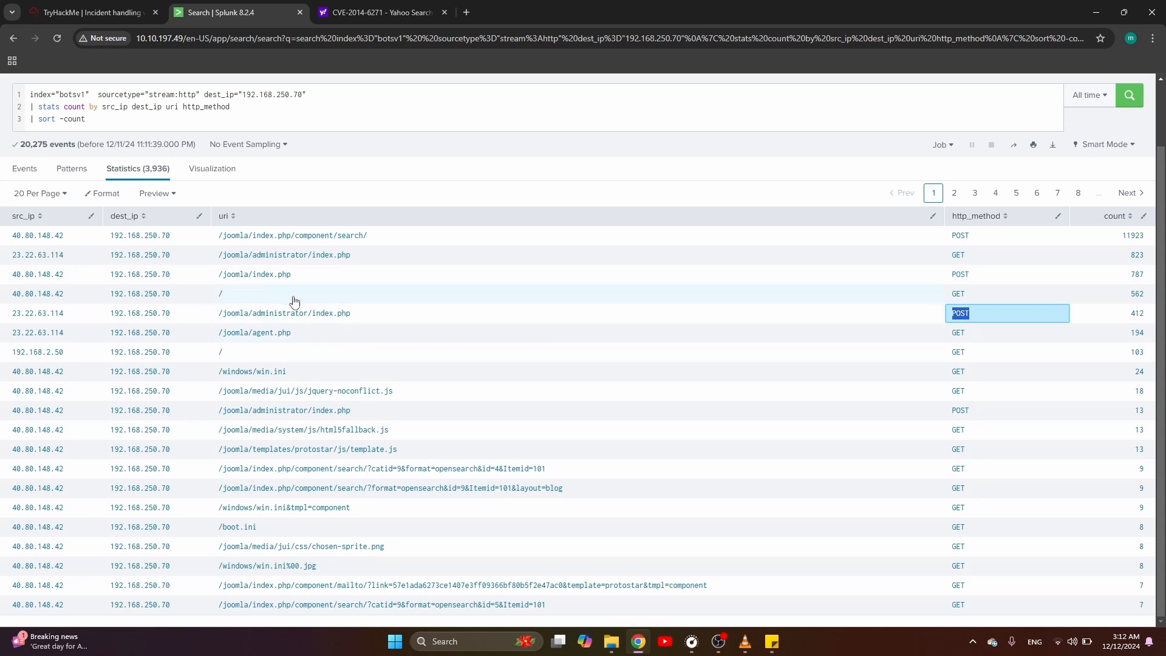
scroll(344, 304, "up", 1)
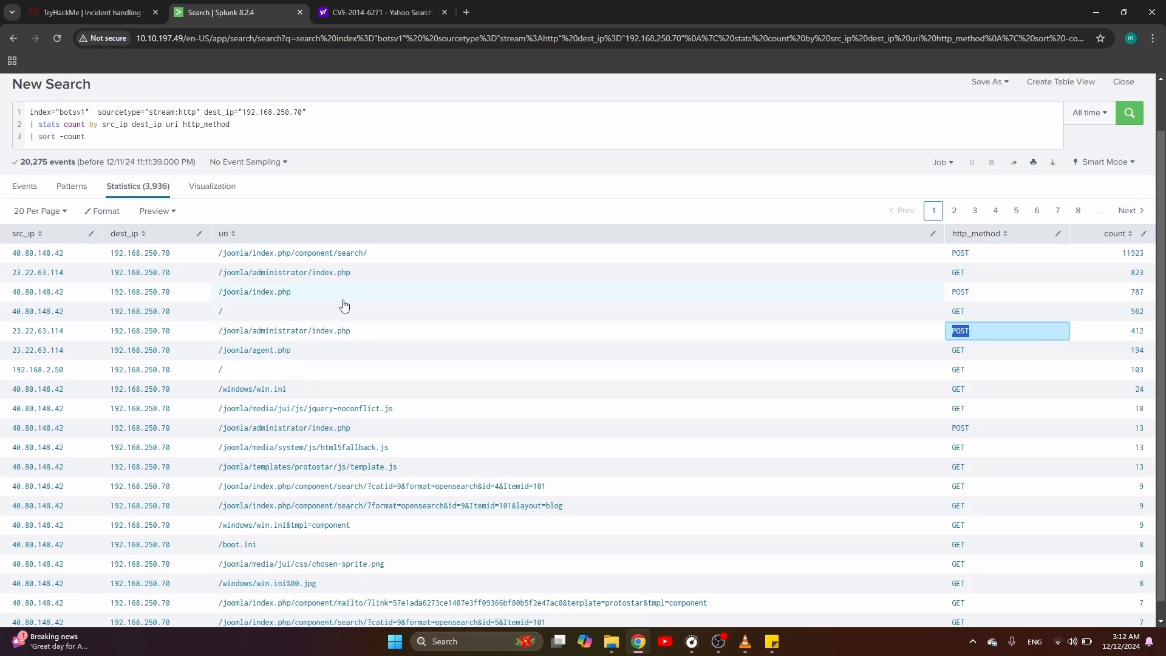
- Add http_user_agent as a grouping field between uri and http_method in the stats command and run the search
left_click(261, 131)
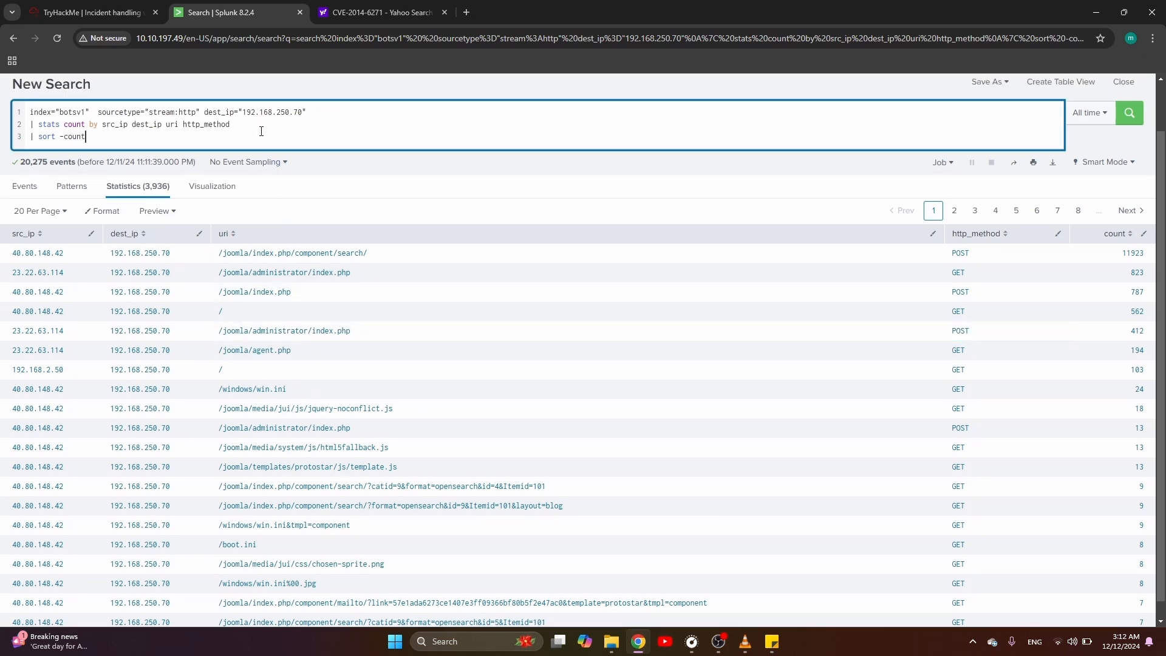
left_click(260, 128)
type("http")
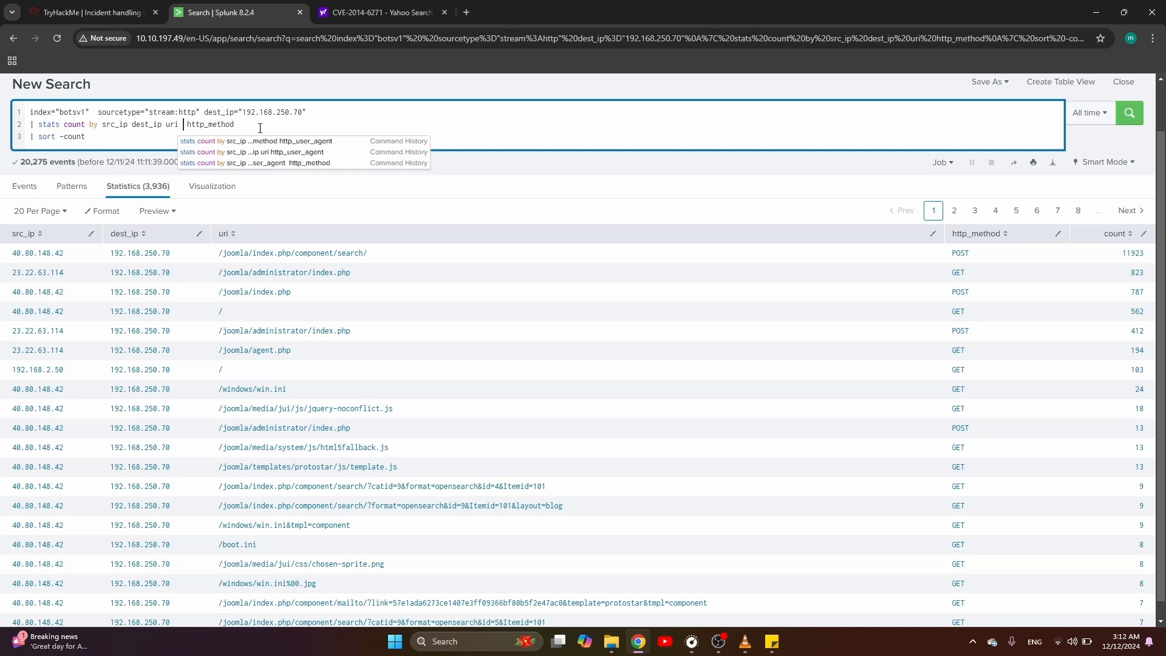
type("_user")
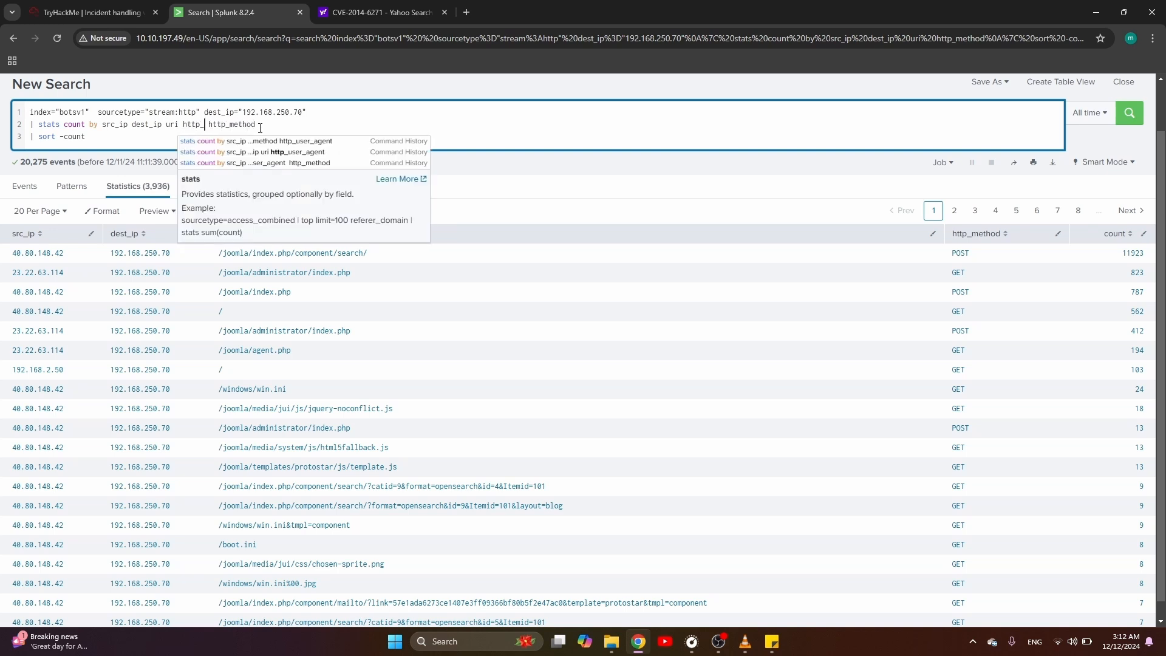
type("_agent")
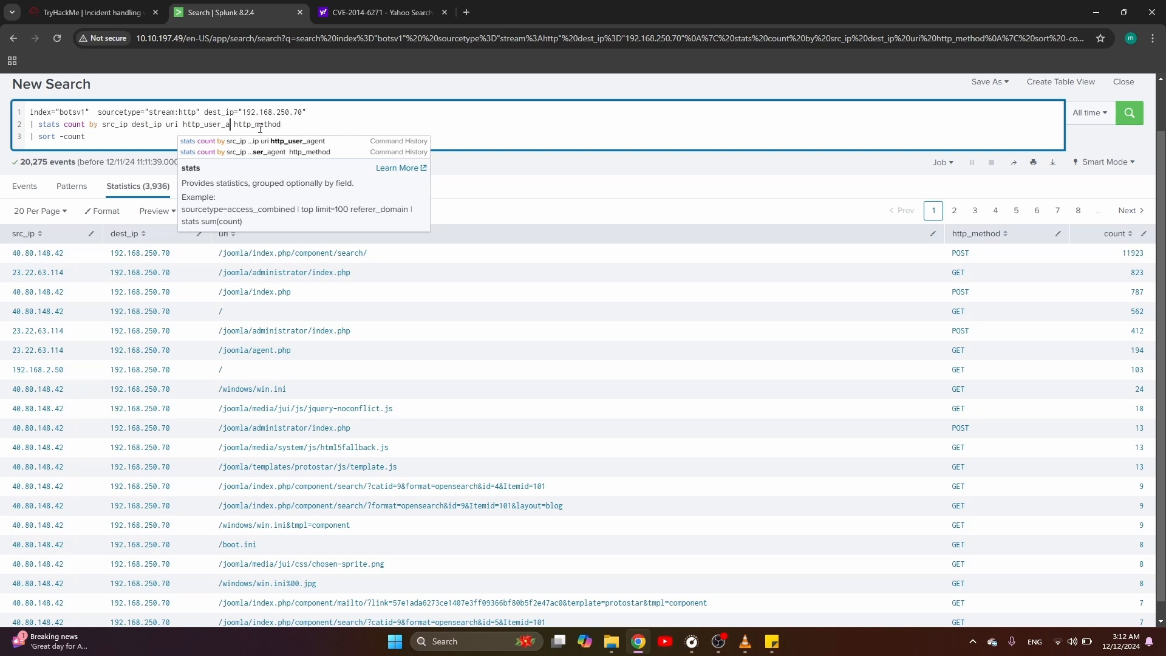
key("Return")
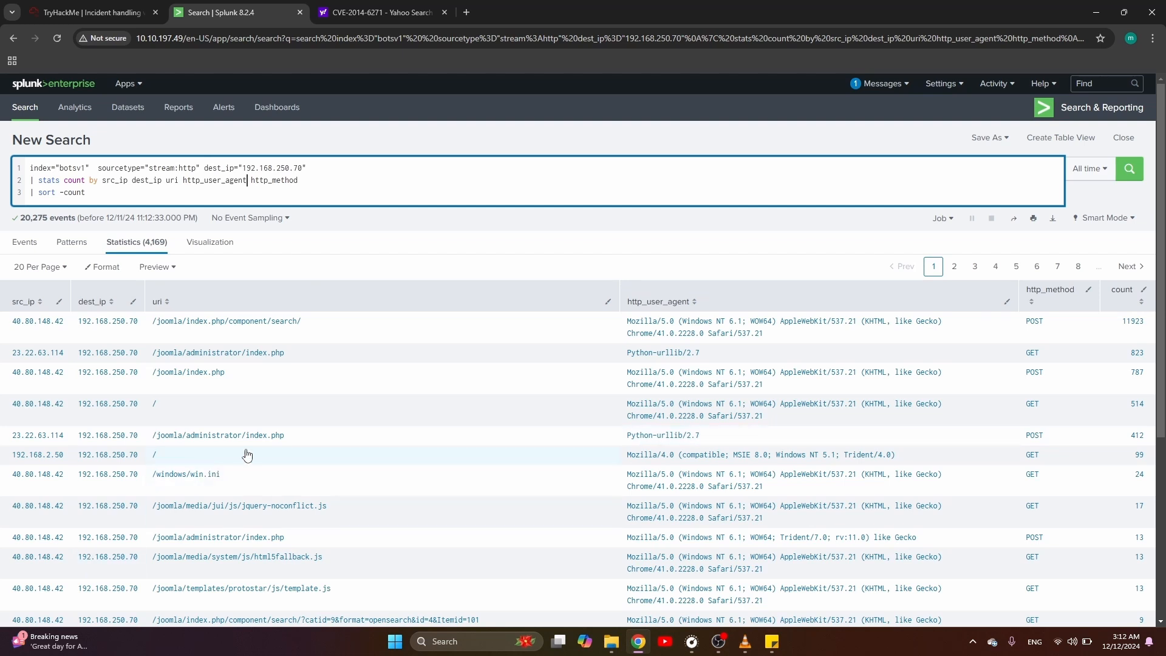
- Examine the user agents per source IP and URI, including the /joomla/administrator/index.php requests, across result pages 1, 2, 3 and 6
double_click(282, 436)
left_click_drag(268, 442, 253, 441)
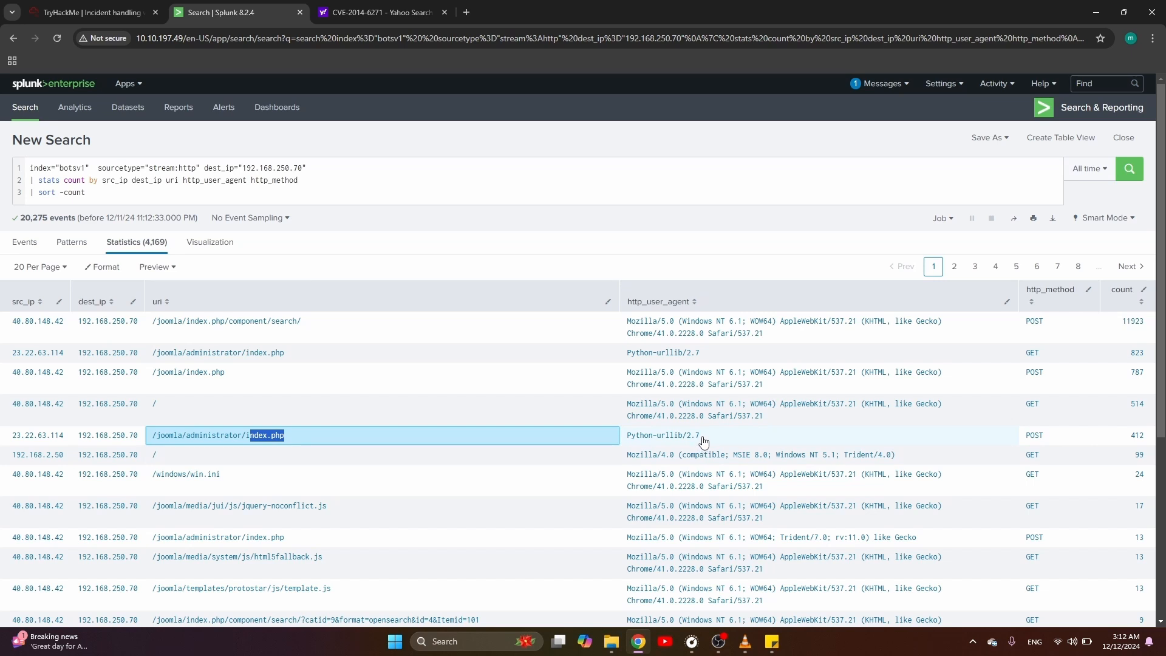
left_click_drag(704, 441, 623, 442)
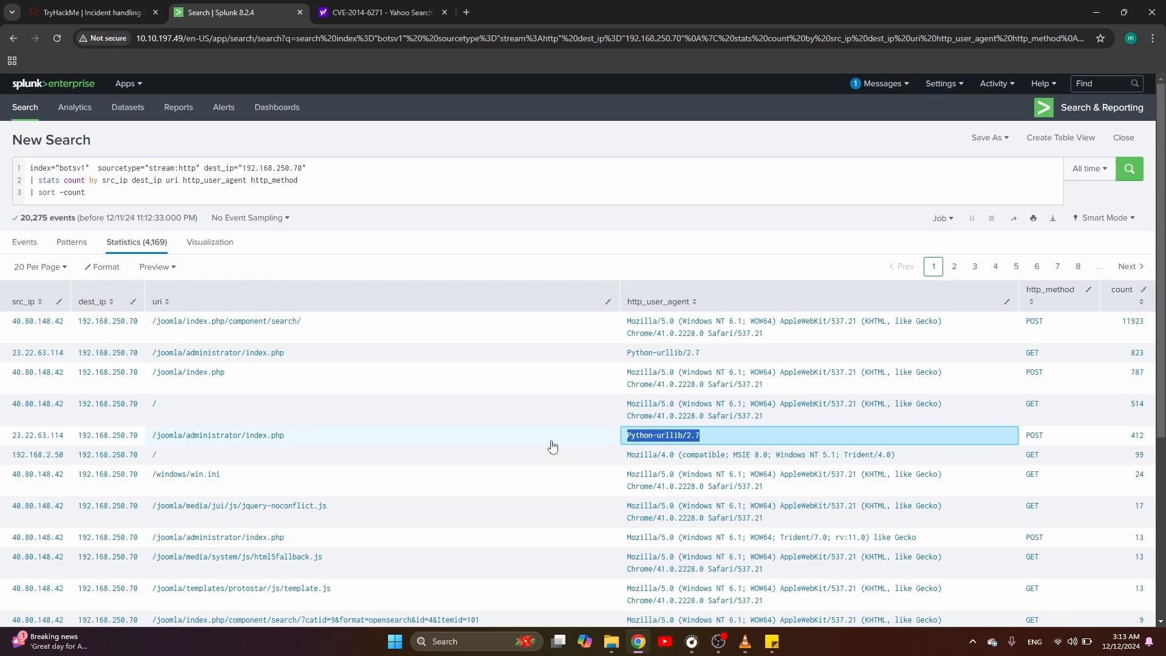
scroll(552, 447, "down", 2)
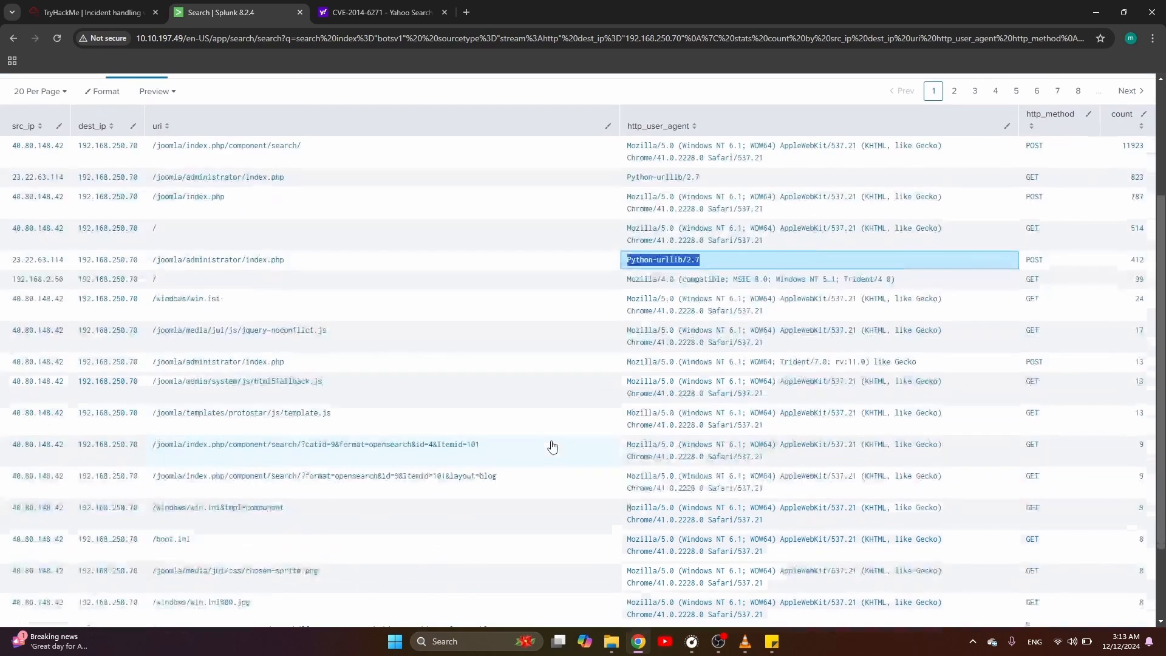
scroll(550, 446, "up", 1)
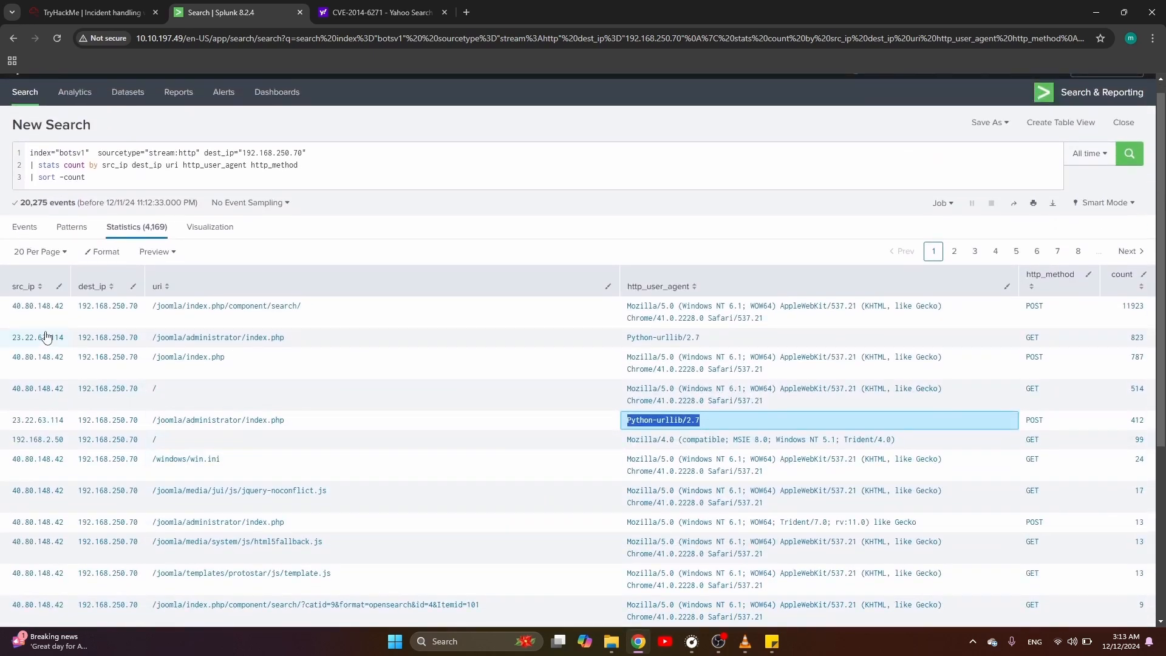
left_click_drag(65, 313, 9, 312)
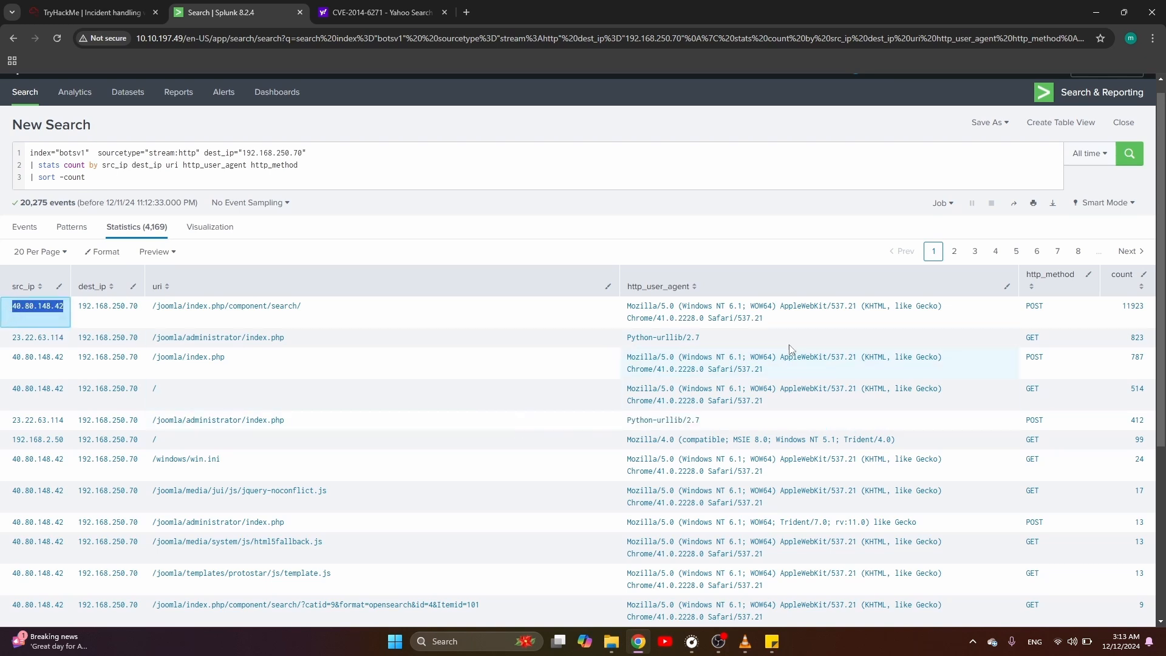
left_click(953, 258)
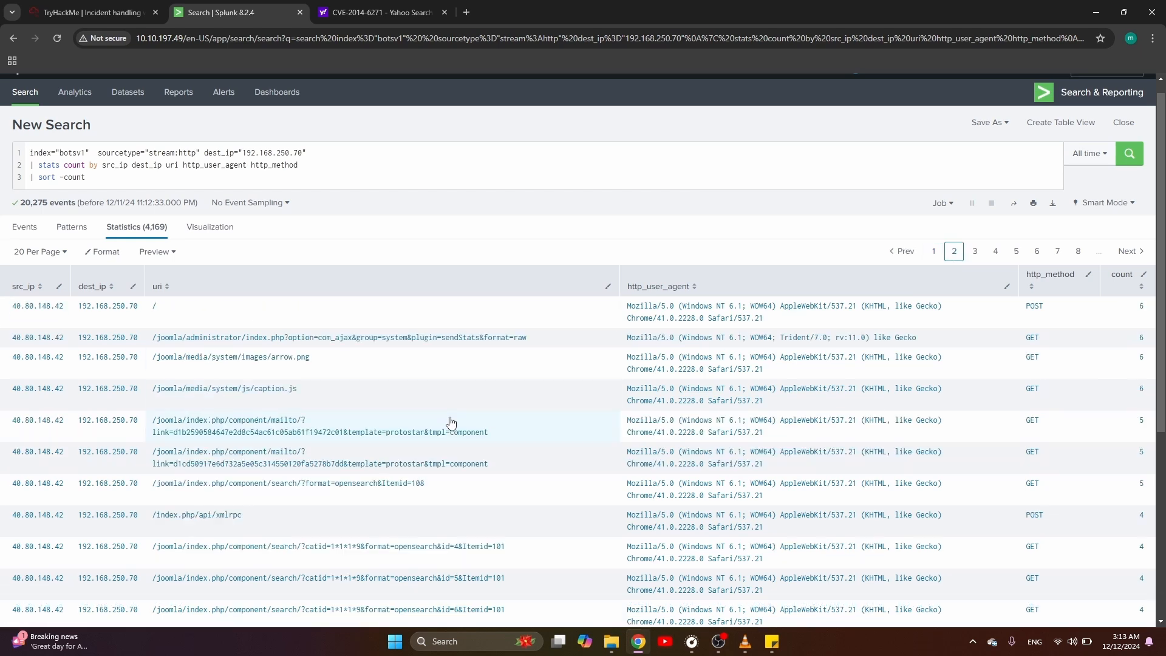
left_click(974, 250)
scroll(370, 507, "up", 1)
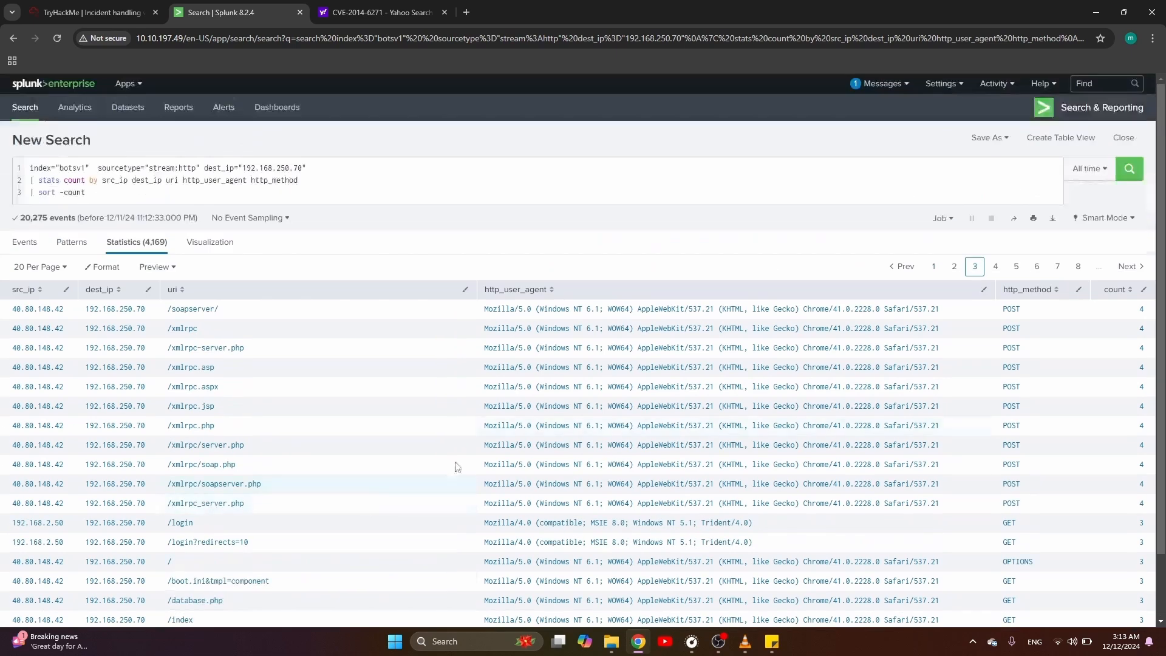
left_click(1037, 268)
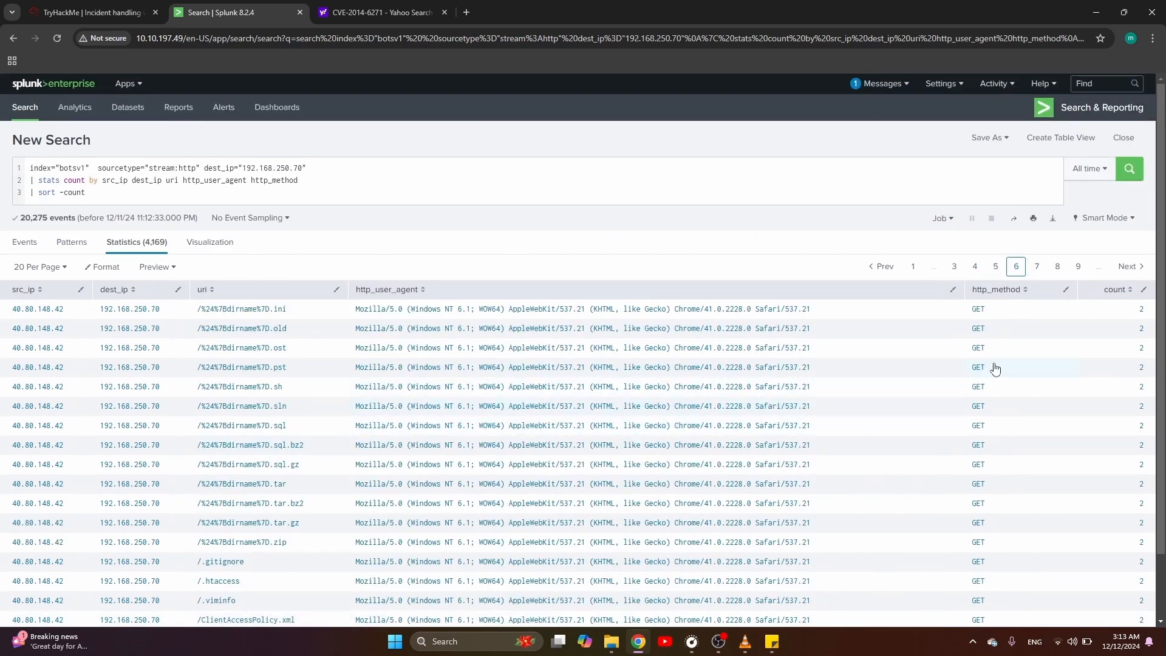
left_click(913, 266)
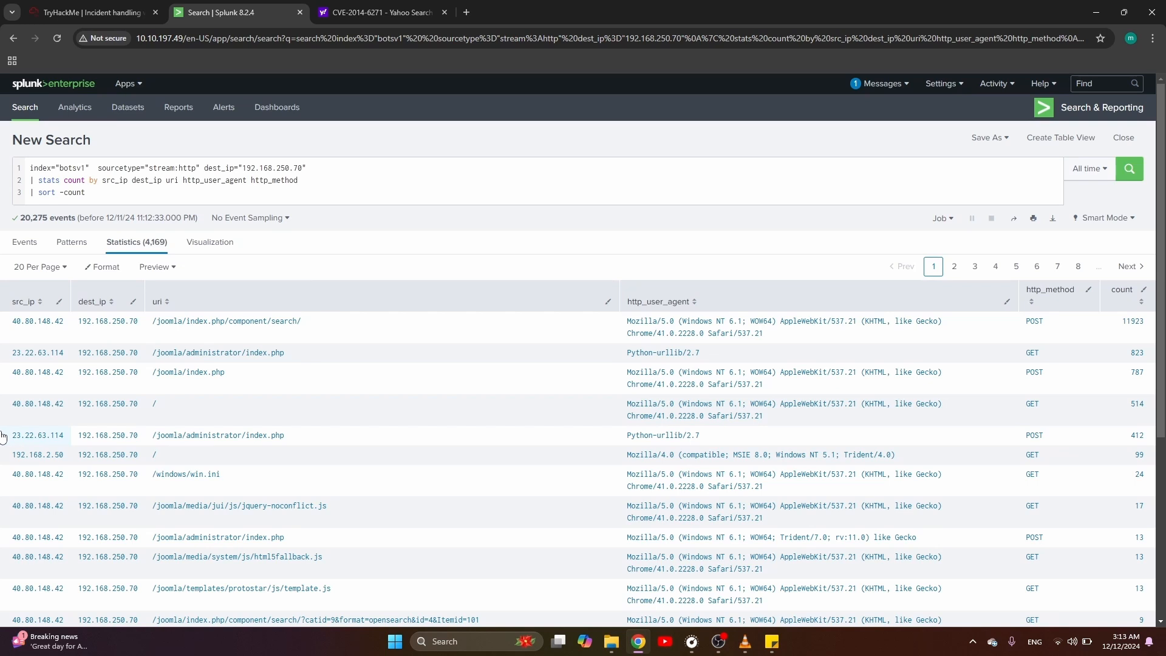
- Remove the stats and sort lines, change the sourcetype to "suricata", and run the search for dest_ip="192.168.250.70"
left_click_drag(86, 193, 31, 184)
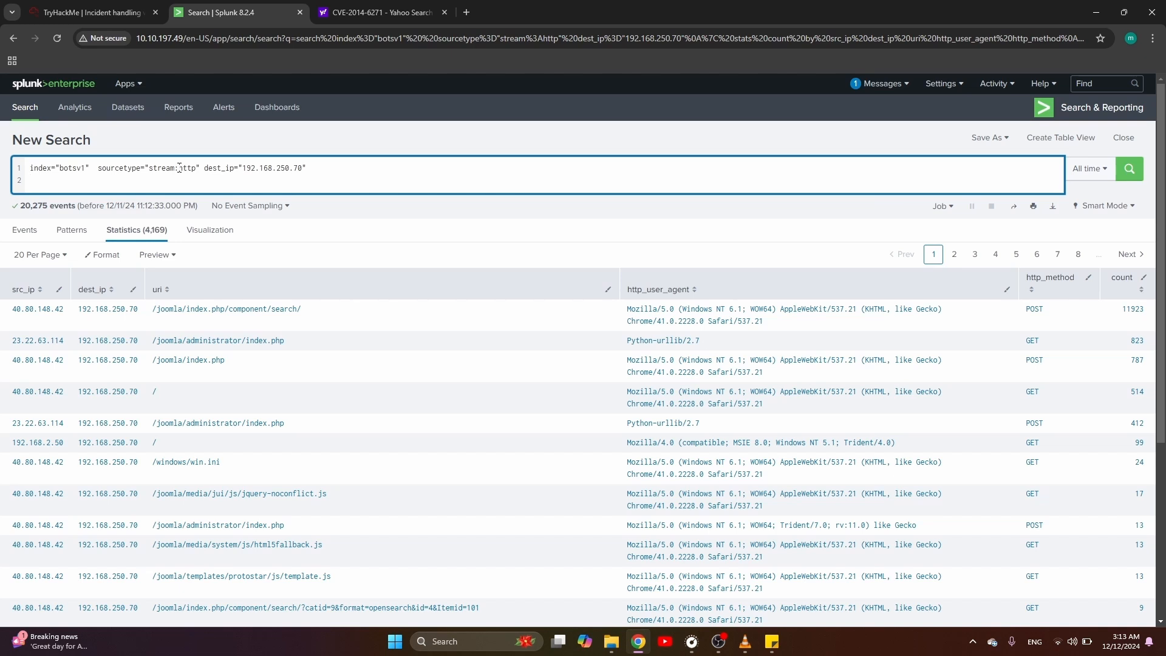
left_click(198, 168)
key("BackSpace")
key("BackSpace")
key("BackSpace")
key("BackSpace")
key("BackSpace")
key("BackSpace")
key("BackSpace")
key("BackSpace")
key("BackSpace")
key("BackSpace")
key("BackSpace")
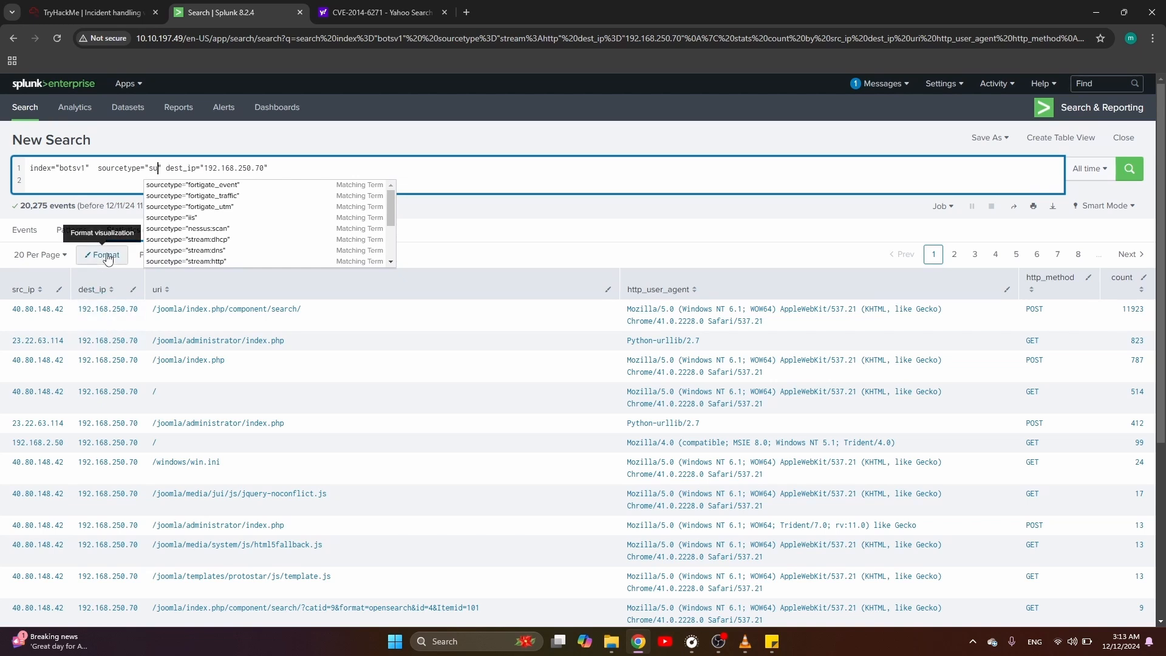
type("sur")
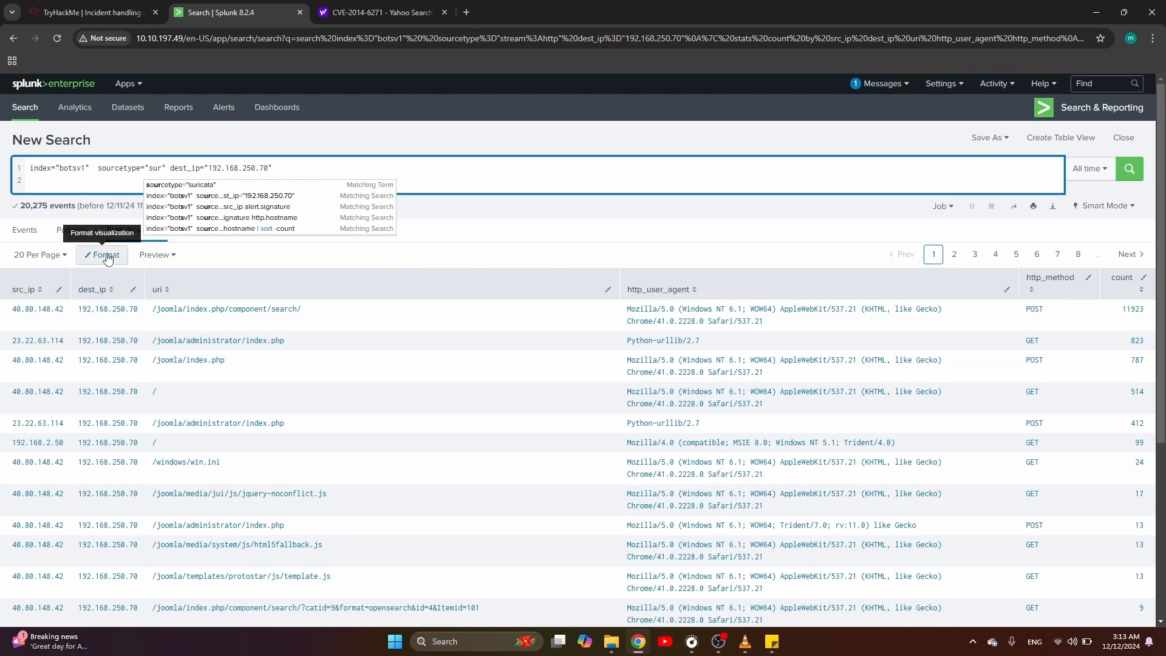
type("icata")
key("Return")
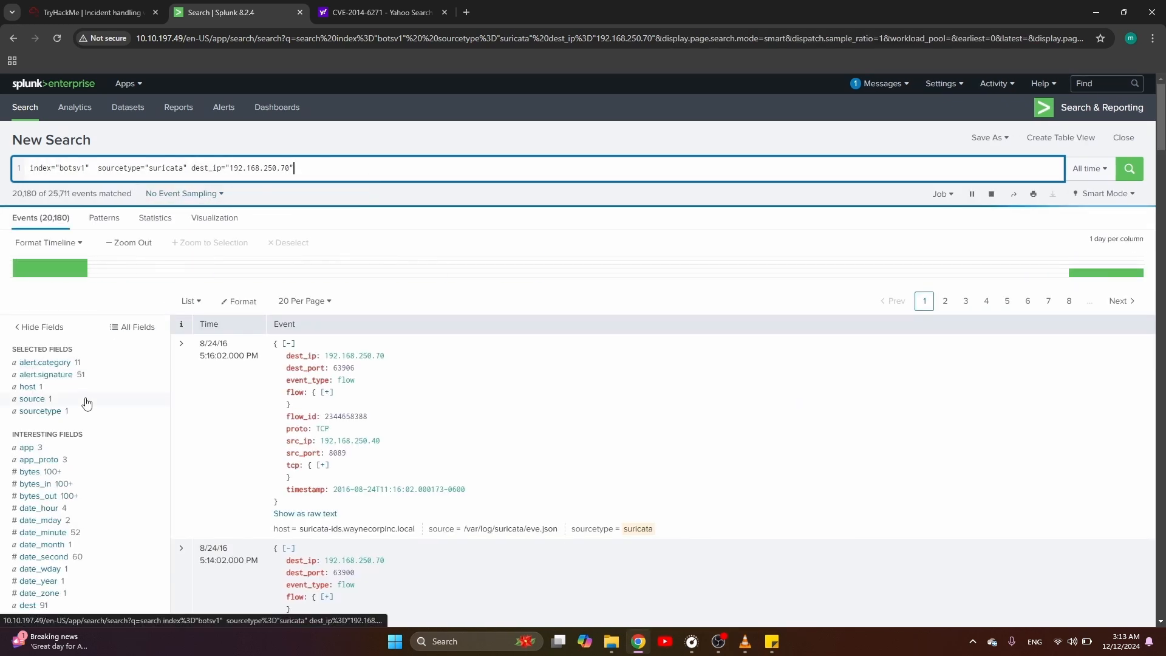
scroll(77, 373, "down", 2)
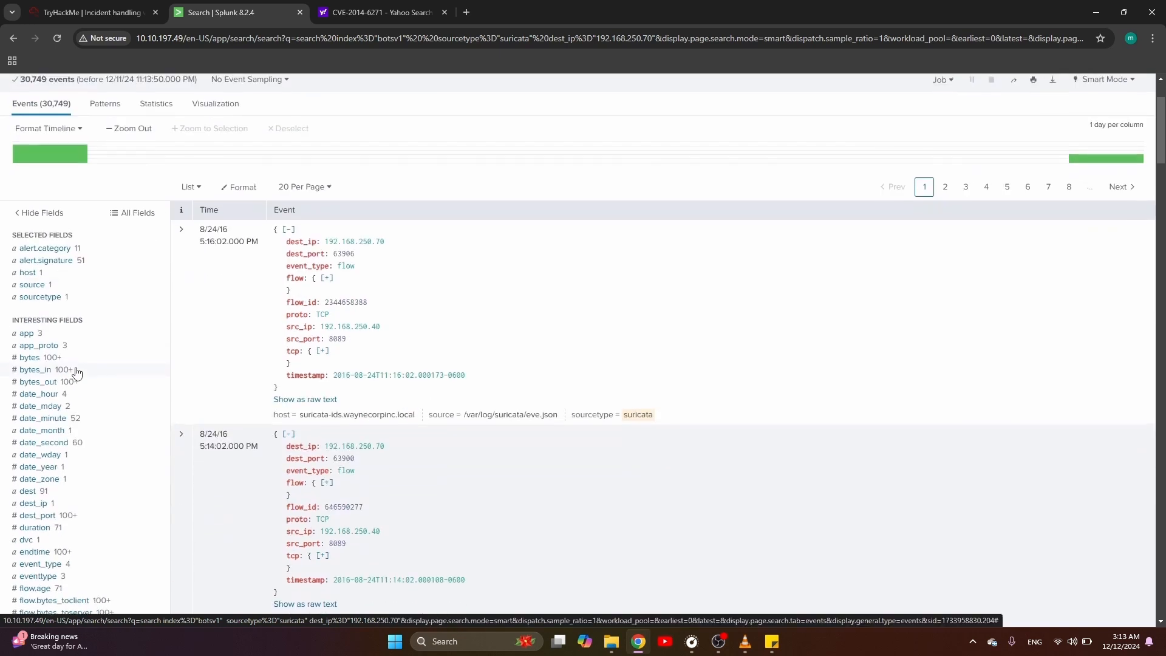
- Examine the top alert.signature values and look through the other fields available in the Suricata events
left_click(54, 260)
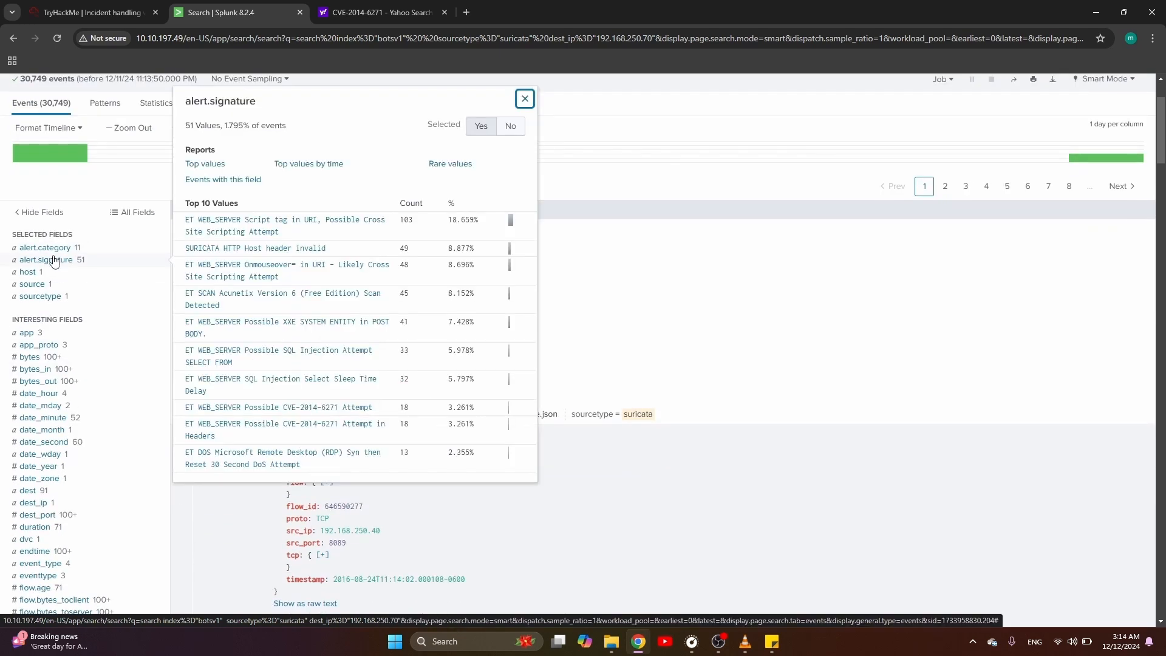
scroll(110, 484, "down", 4)
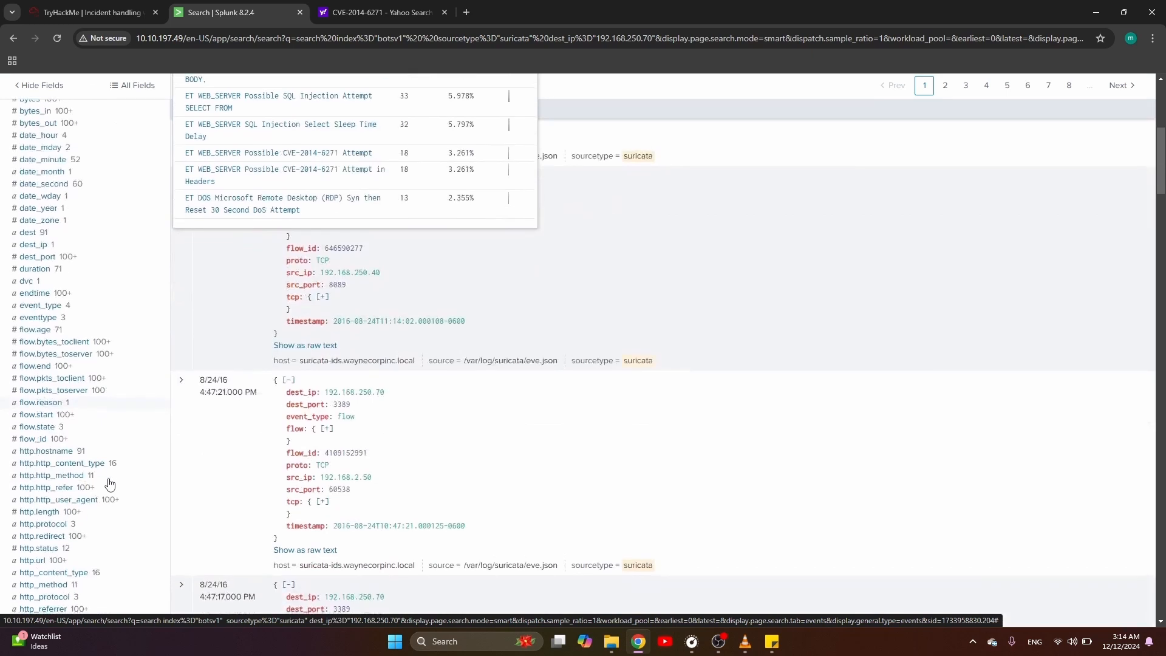
scroll(109, 484, "down", 1)
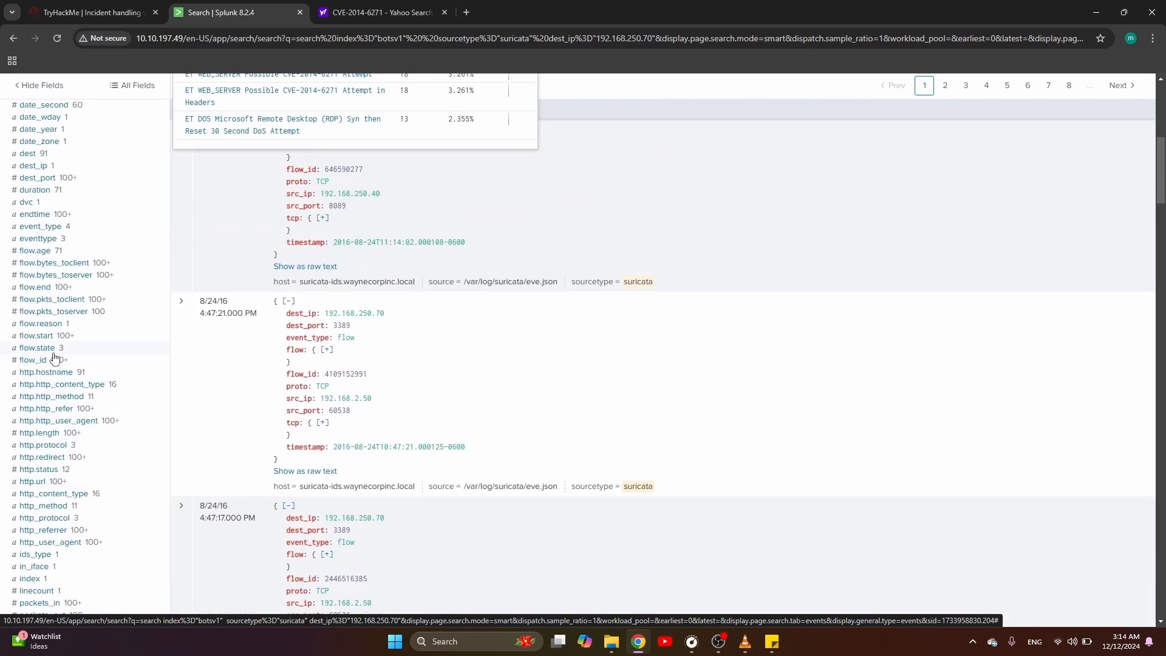
scroll(54, 418, "down", 5)
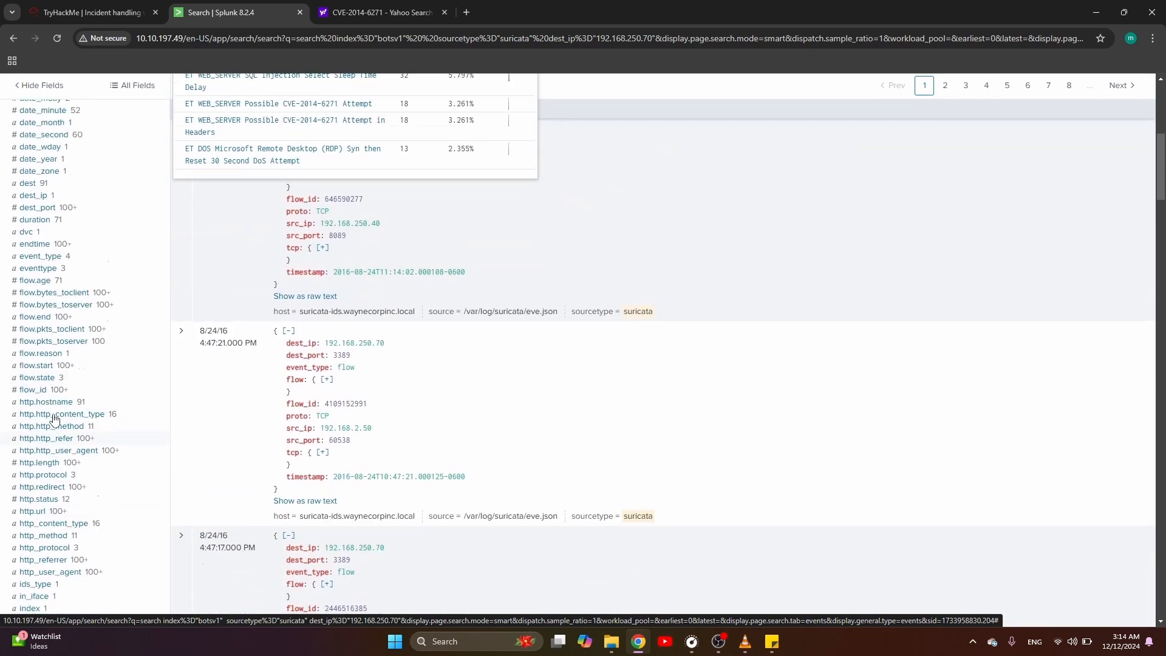
scroll(53, 417, "up", 5)
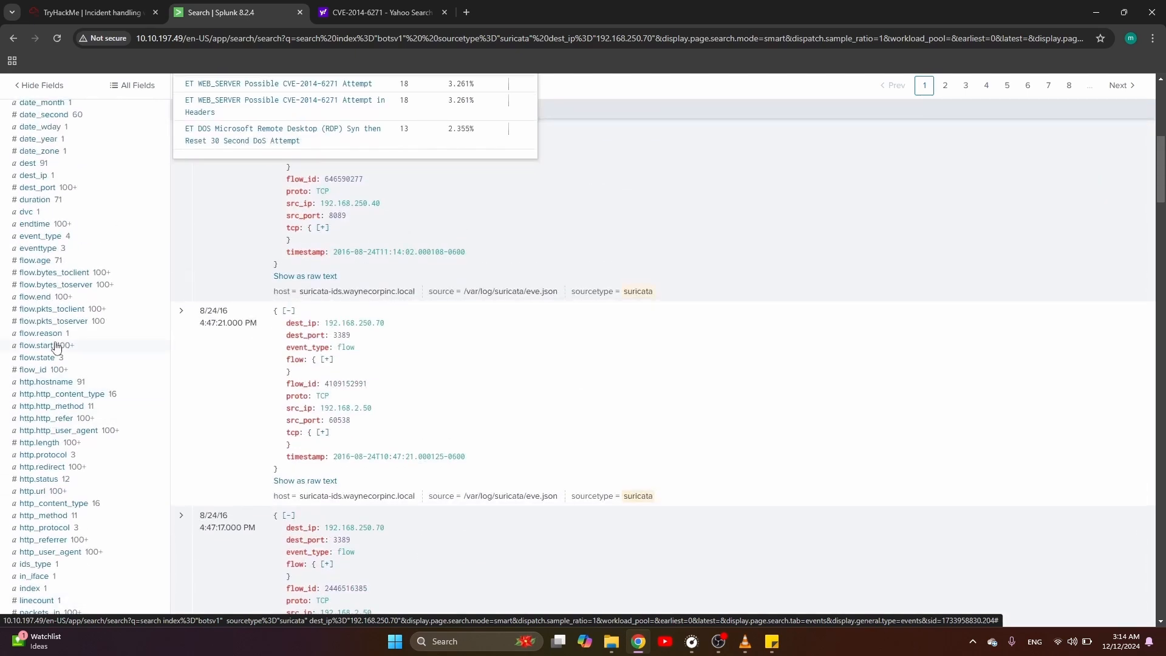
scroll(53, 416, "up", 7)
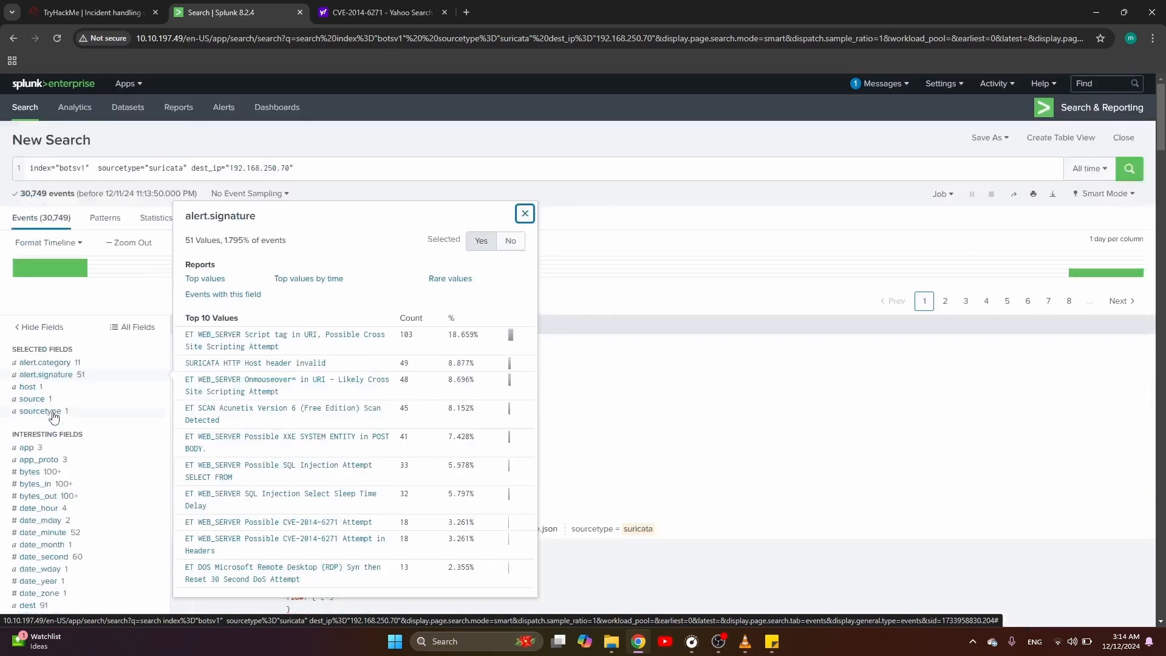
- Add a second line "| stats count by src_ip" to the Suricata query and run the search
left_click(304, 163)
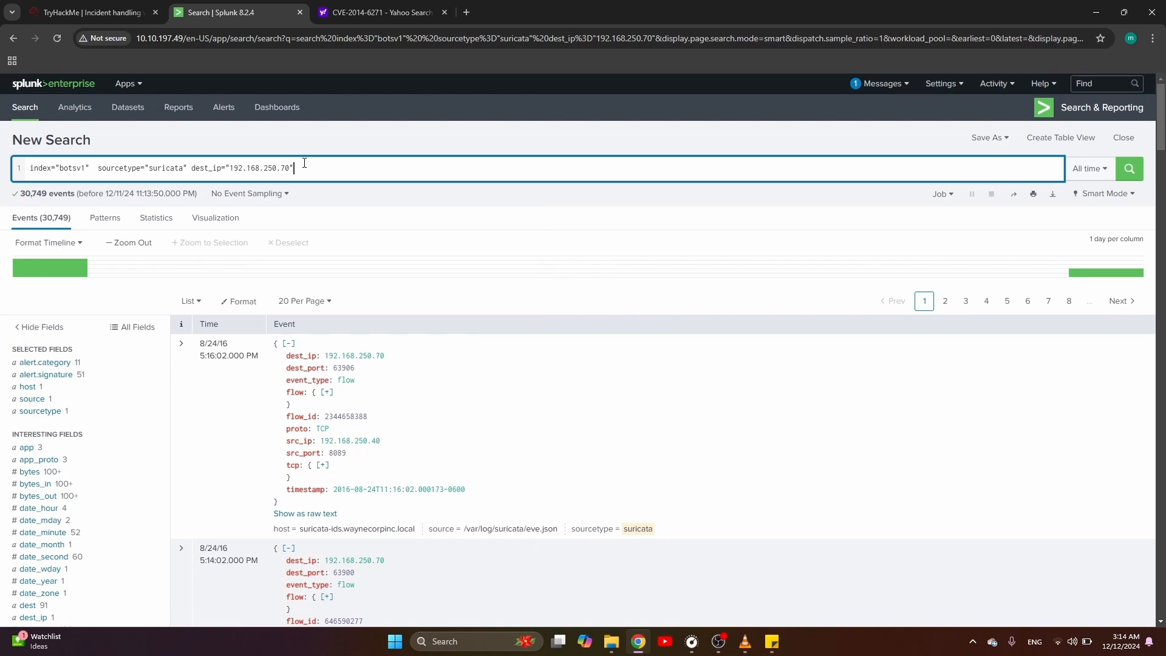
type("|")
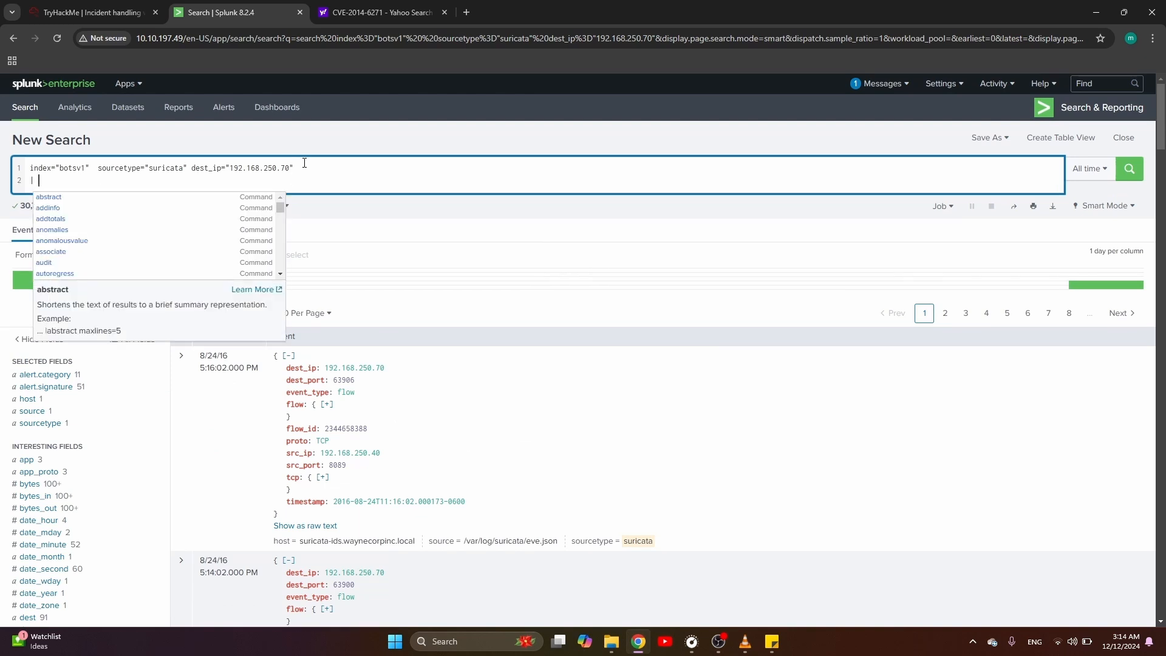
type(" statx")
key("BackSpace")
type("s")
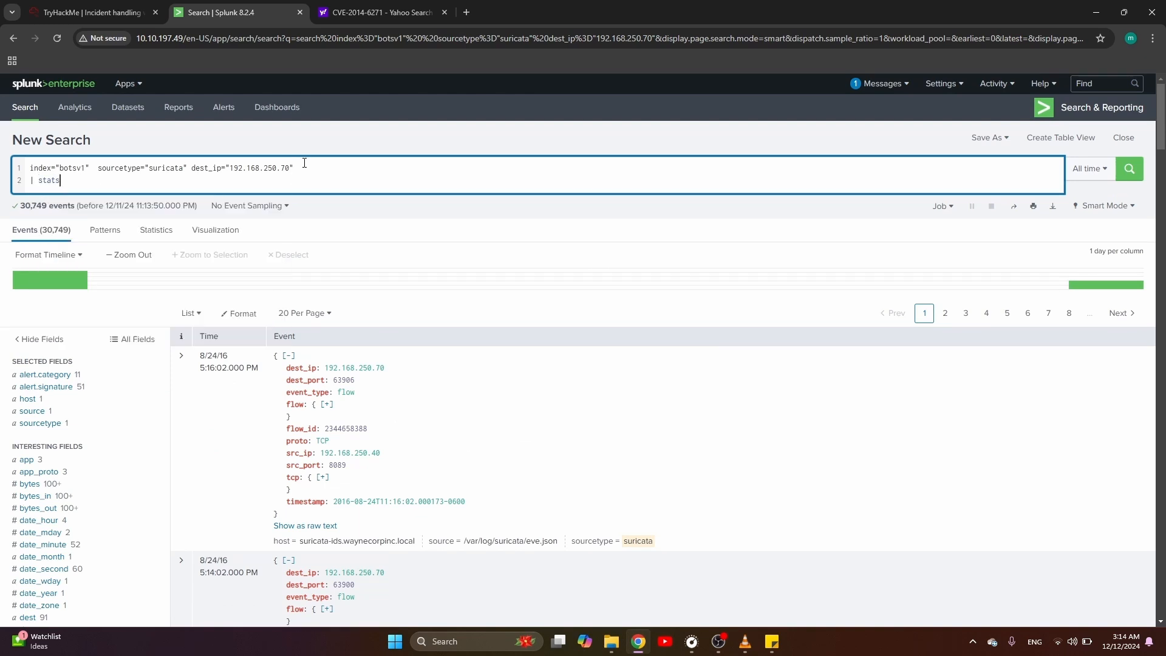
type(" coybt")
type("nt by")
type("y se")
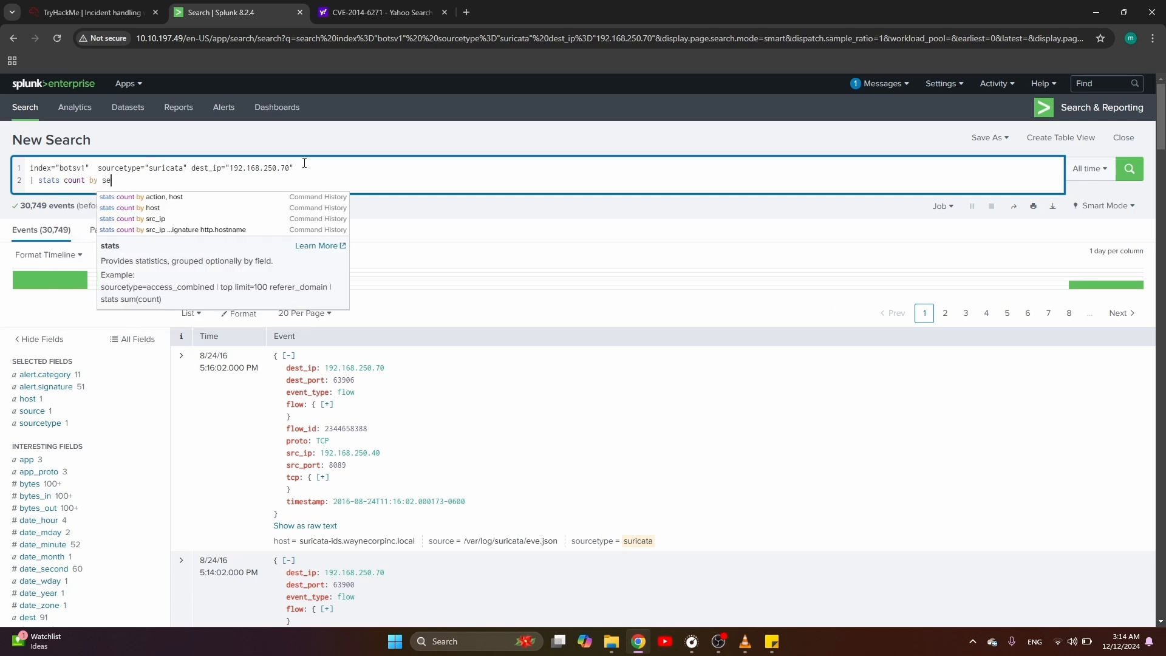
key("BackSpace")
type("rc_ip")
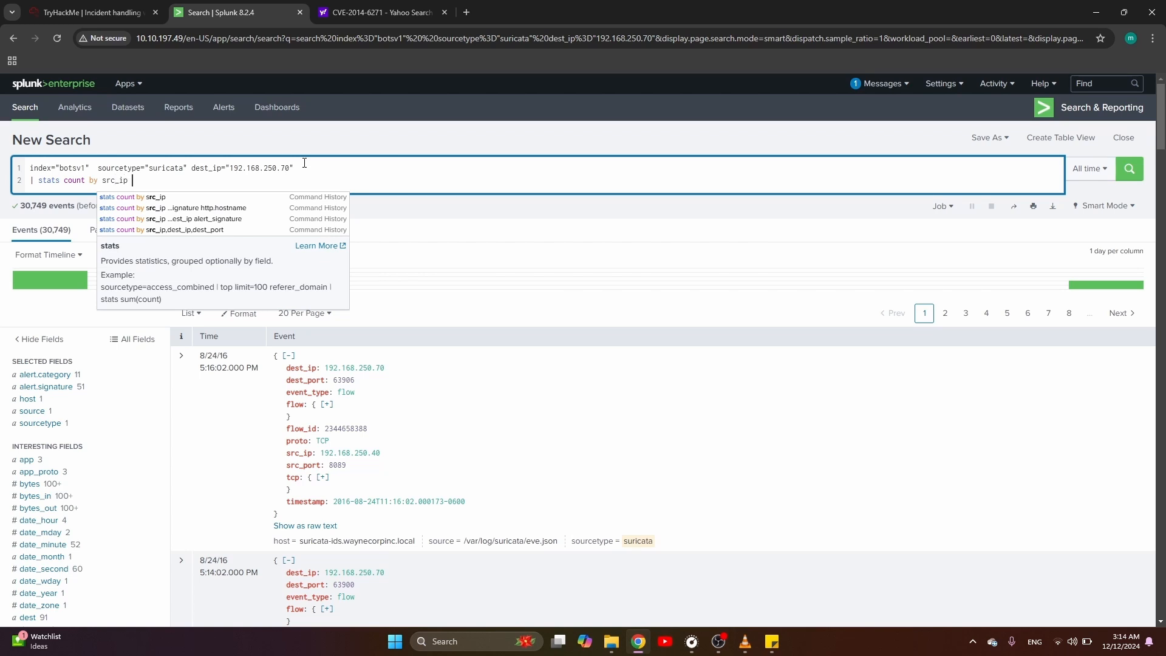
key("BackSpace")
key("Return")
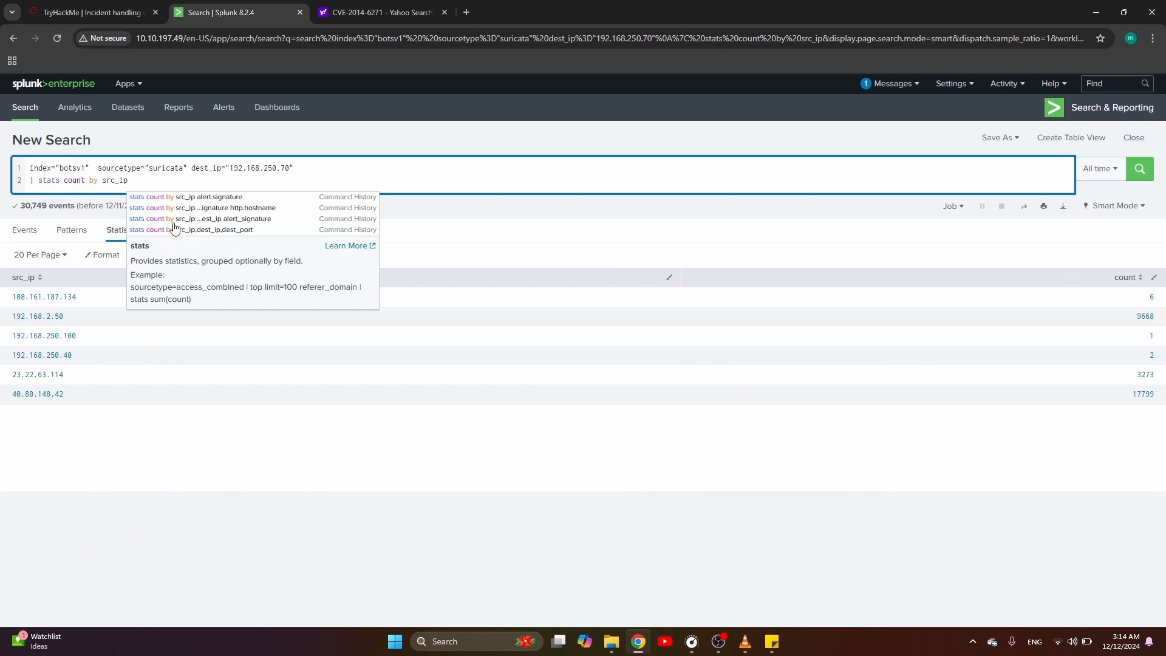
- Add alert.signature as a grouping field after src_ip in the stats command and run the search
type("alert.")
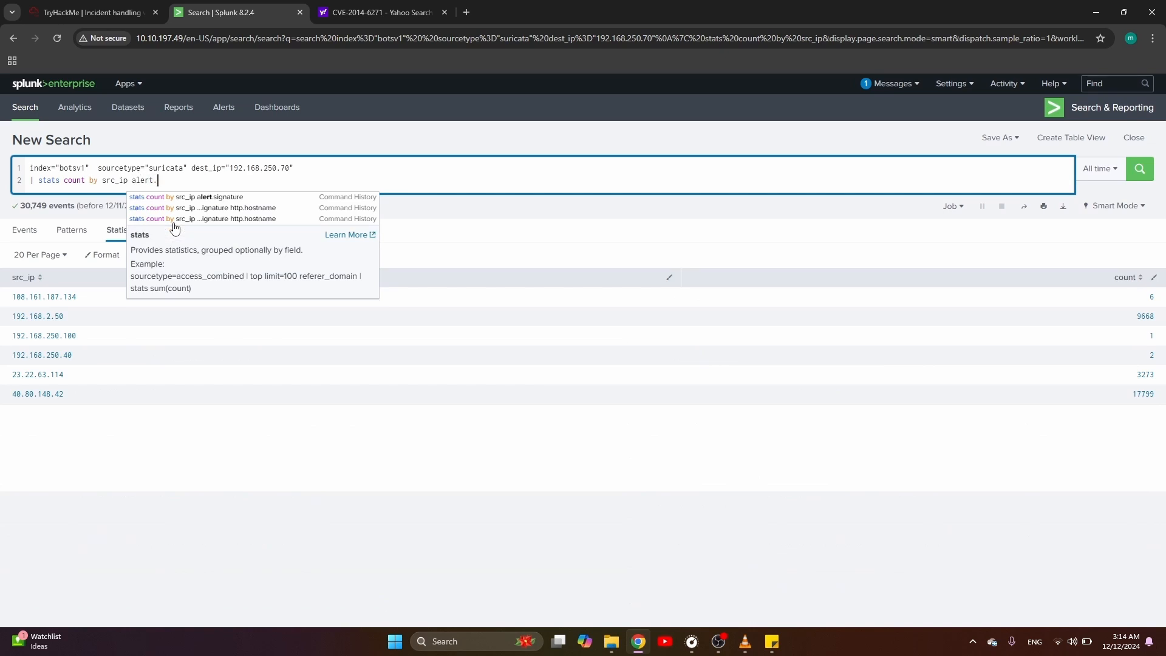
type("signature")
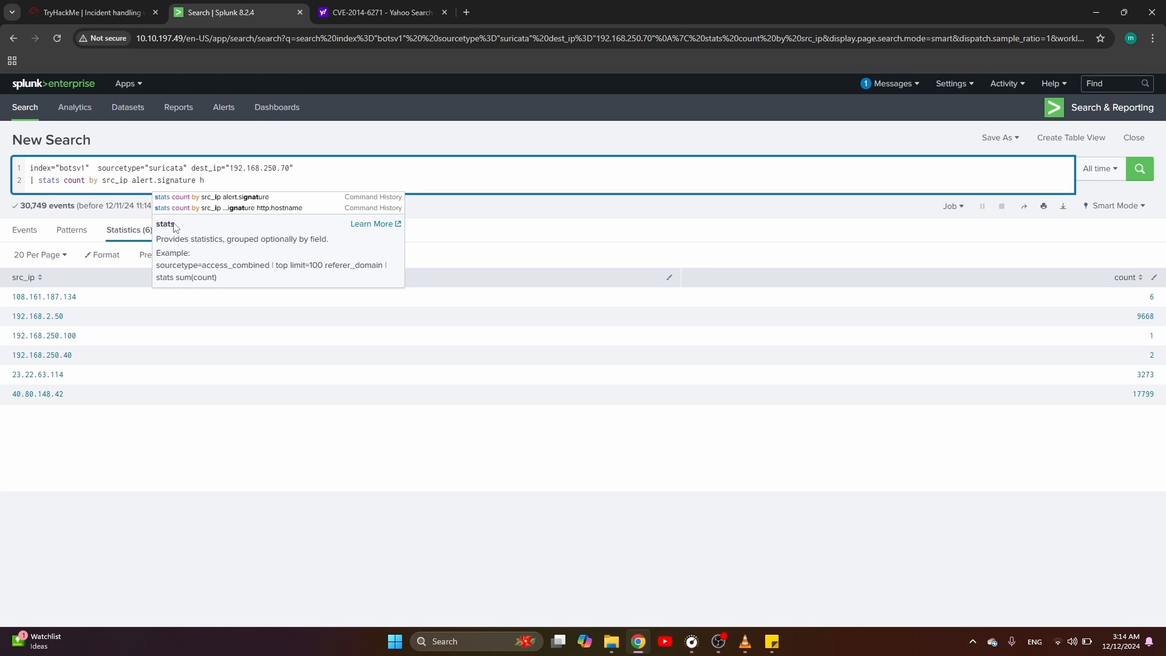
key("BackSpace")
key("Return")
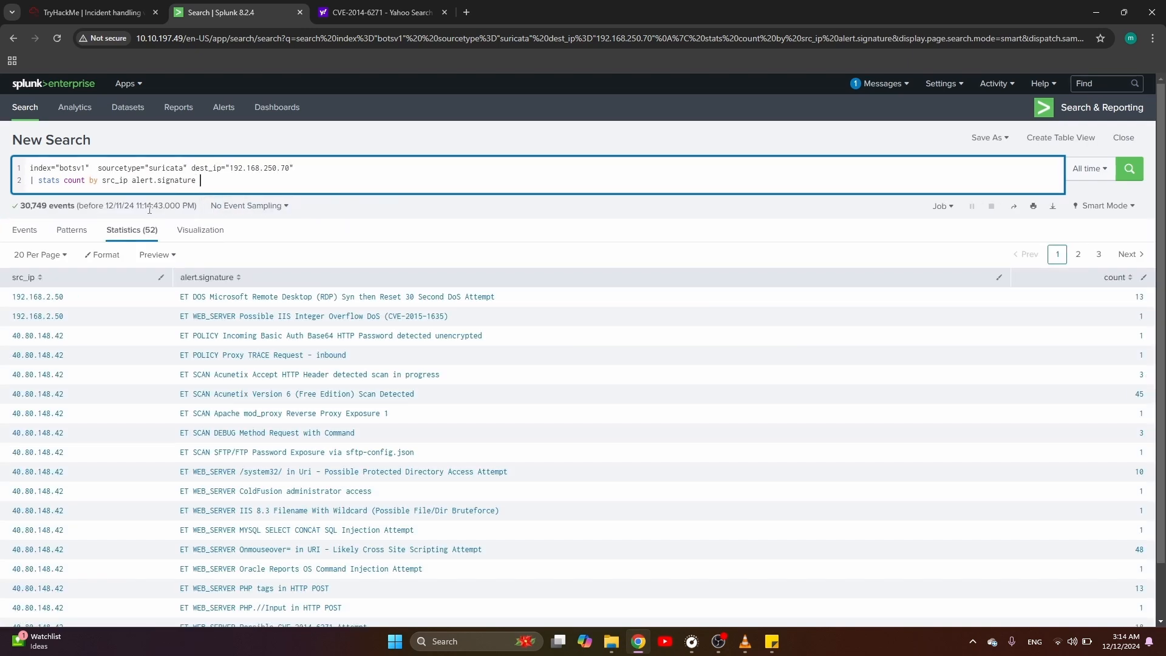
- Add http.hostname as a third grouping field after alert.signature in the stats command and run the search
type("http")
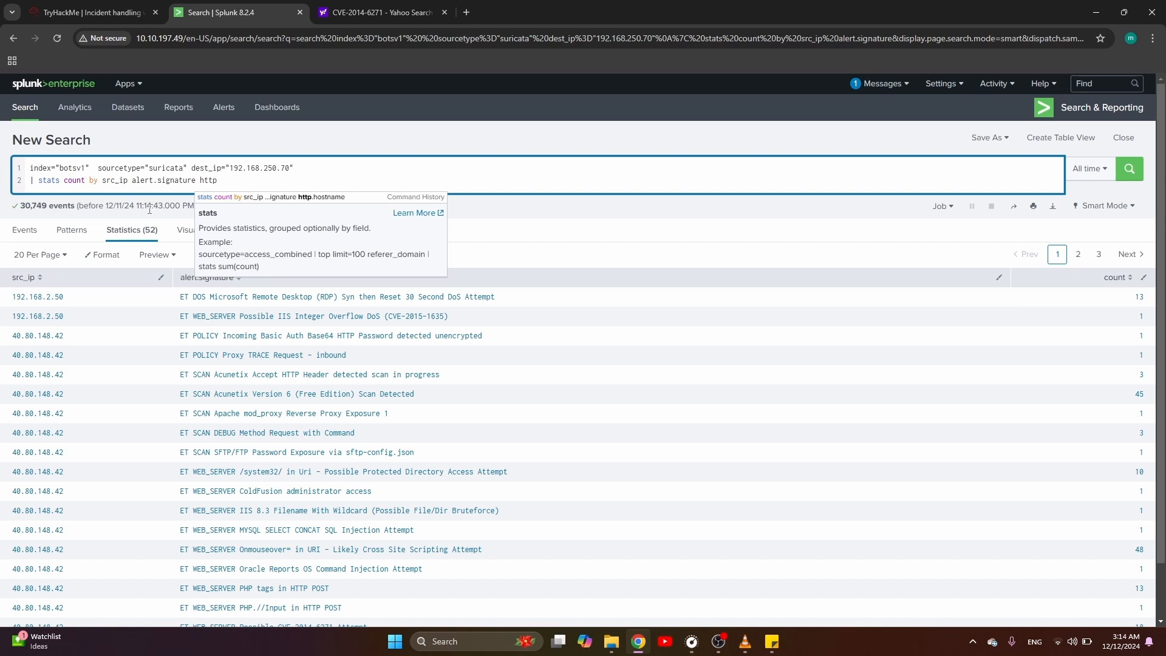
type(".host.name")
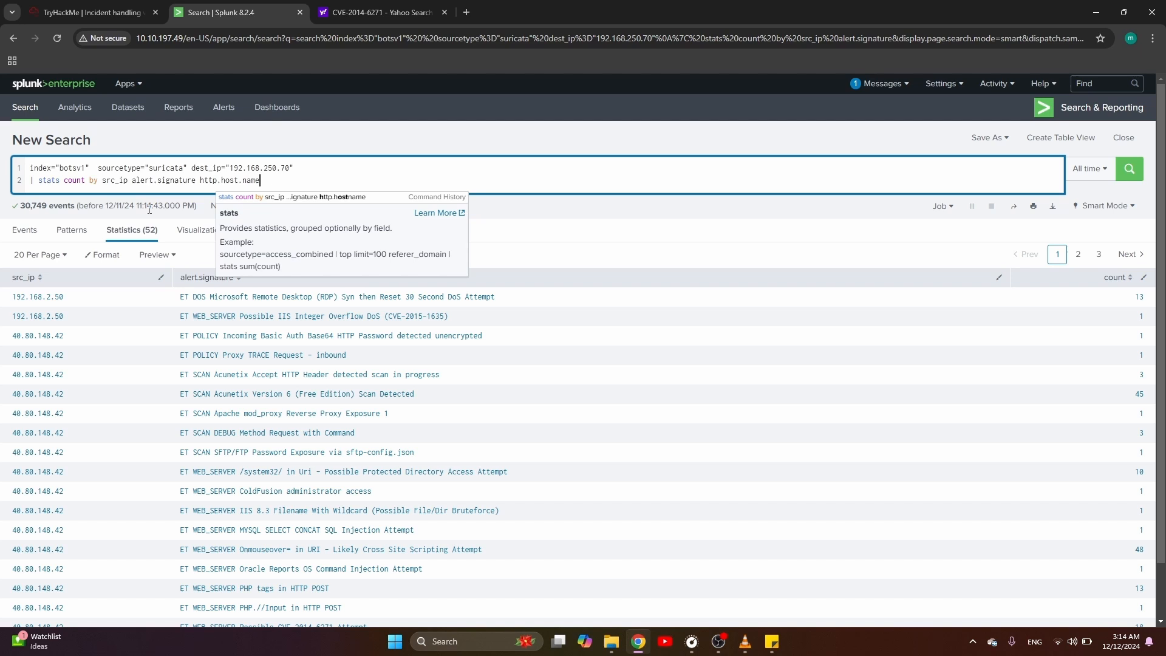
key("Return")
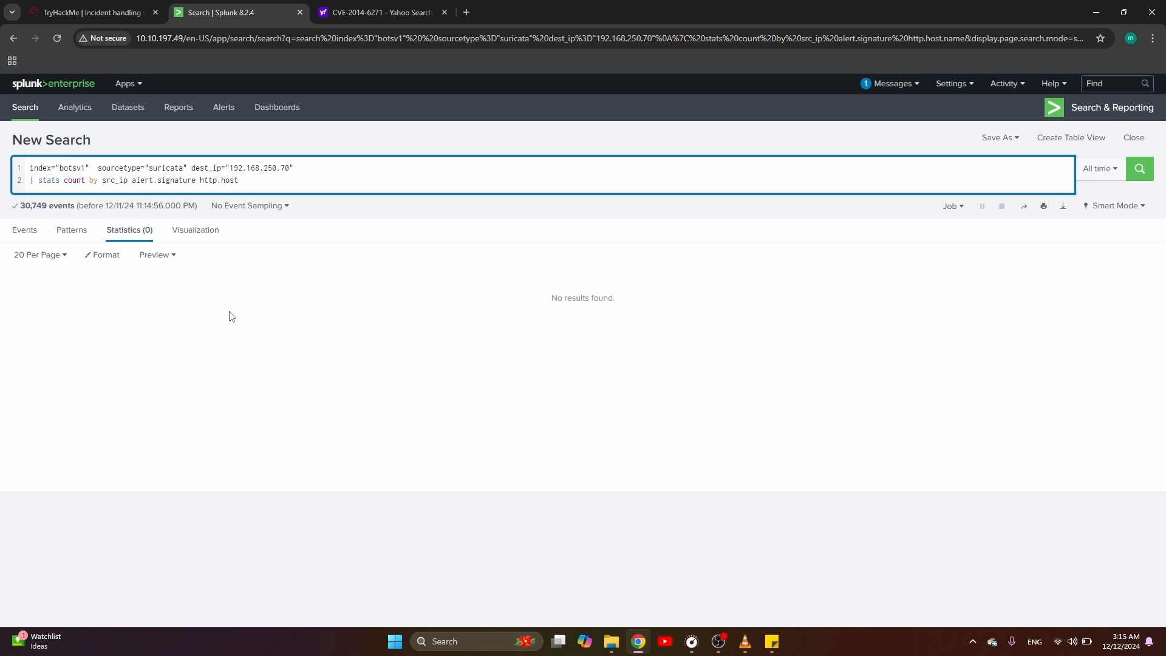
type("name")
key("Return")
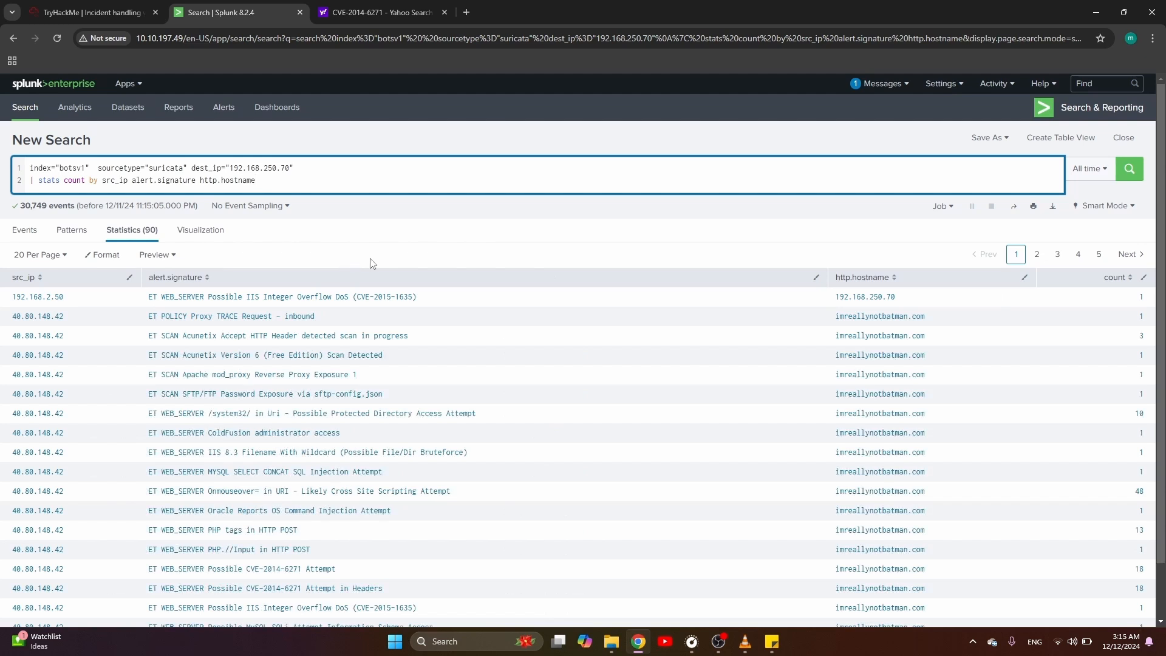
- Append a third line "| sort -count" to the query and run the search
key("shift+Return")
type("| so")
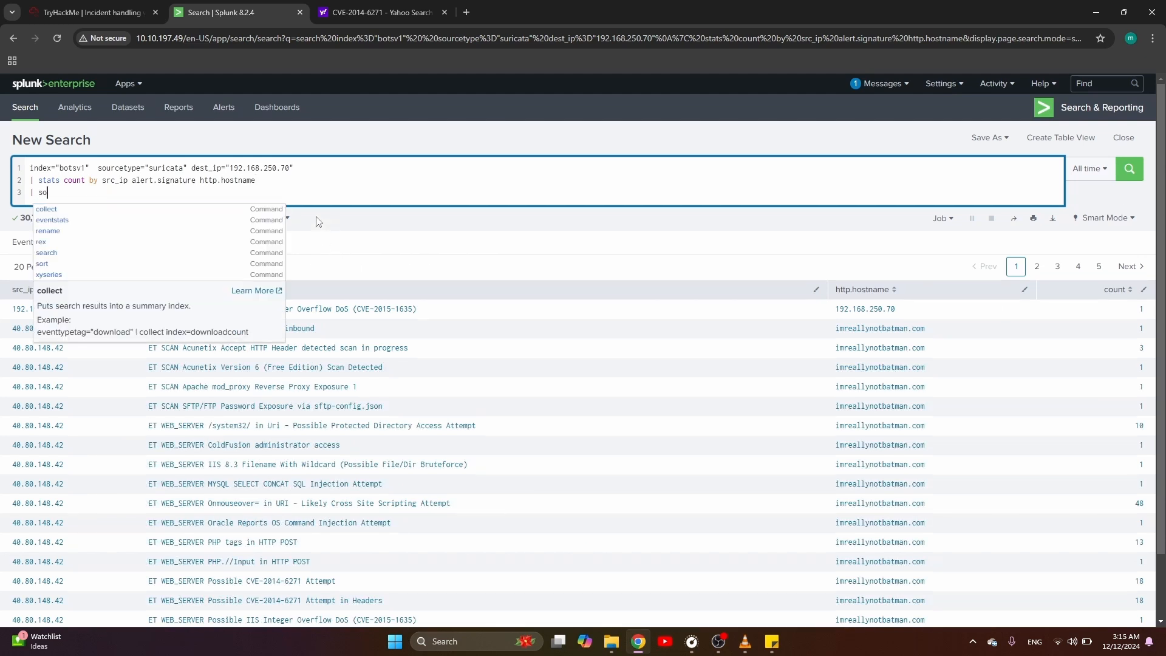
type("rt -count")
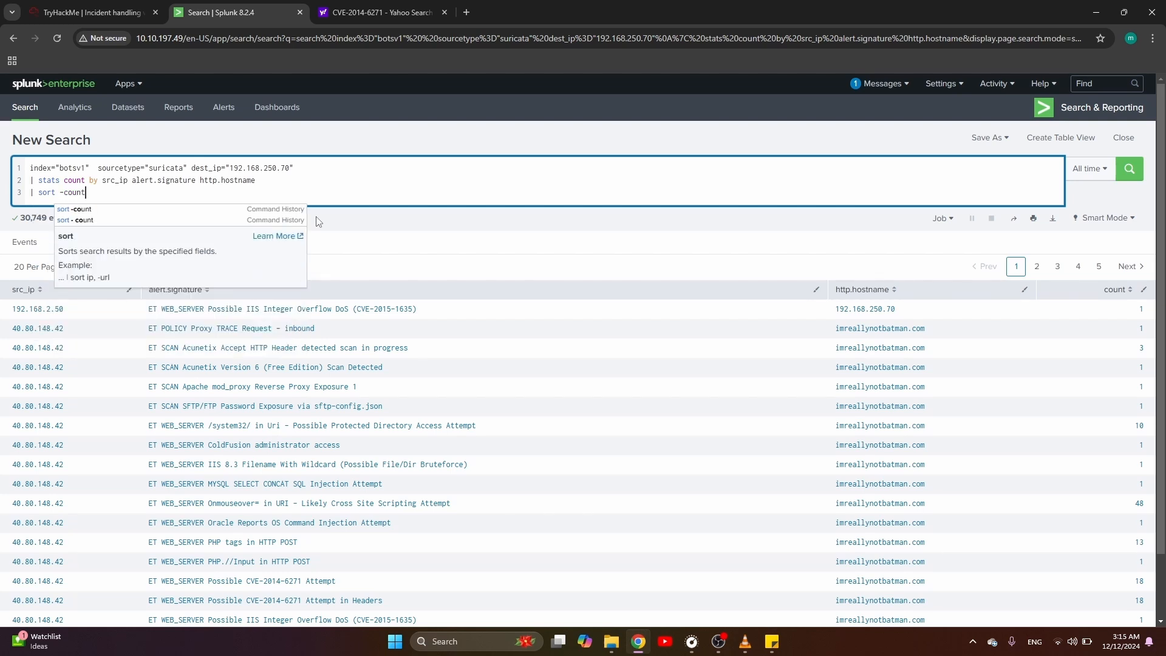
key("Return")
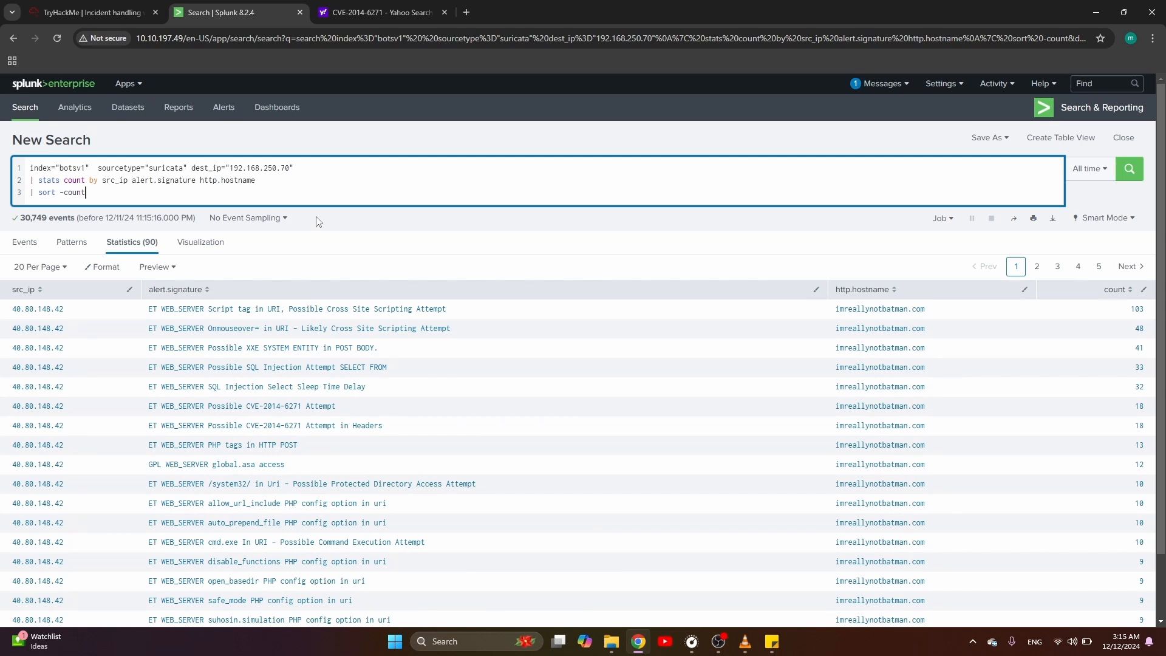
- Examine the alert signatures on the first page of sorted results, highlighting SQL Injection text and CVE-2014-6271
scroll(161, 444, "down", 2)
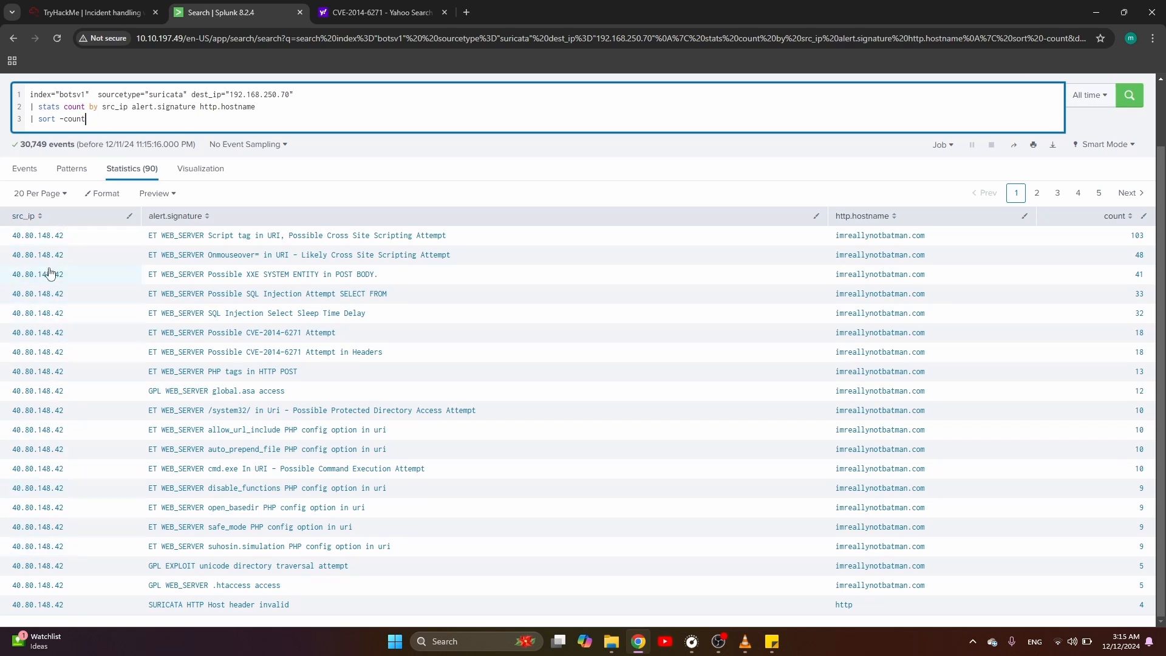
scroll(207, 331, "up", 2)
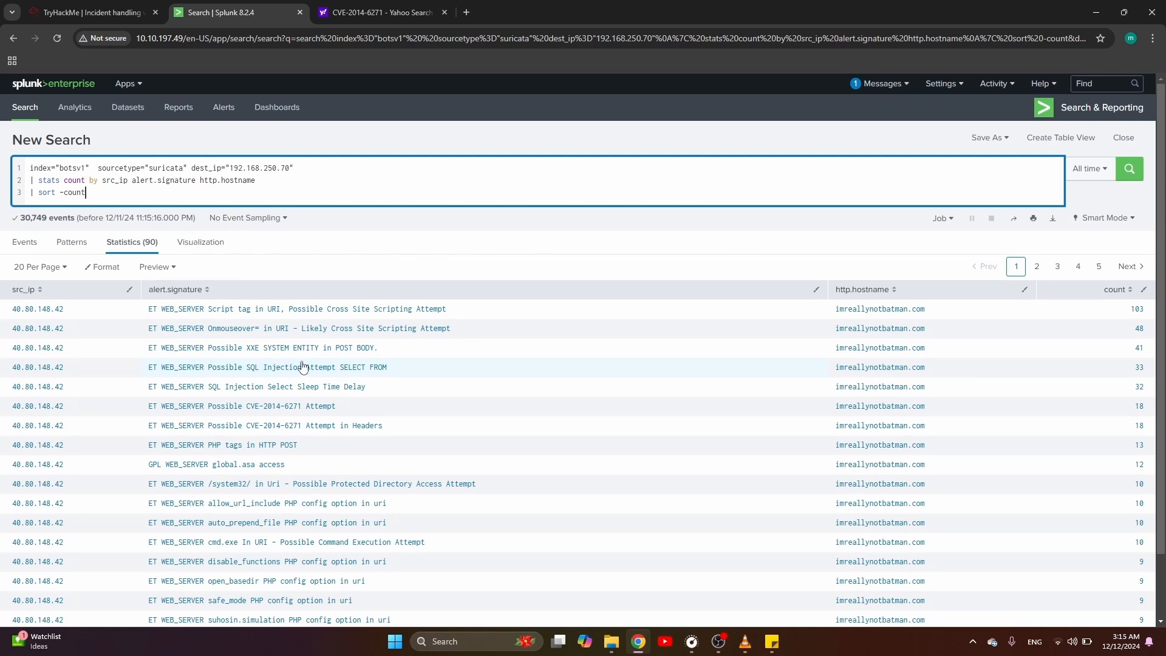
left_click_drag(255, 367, 284, 368)
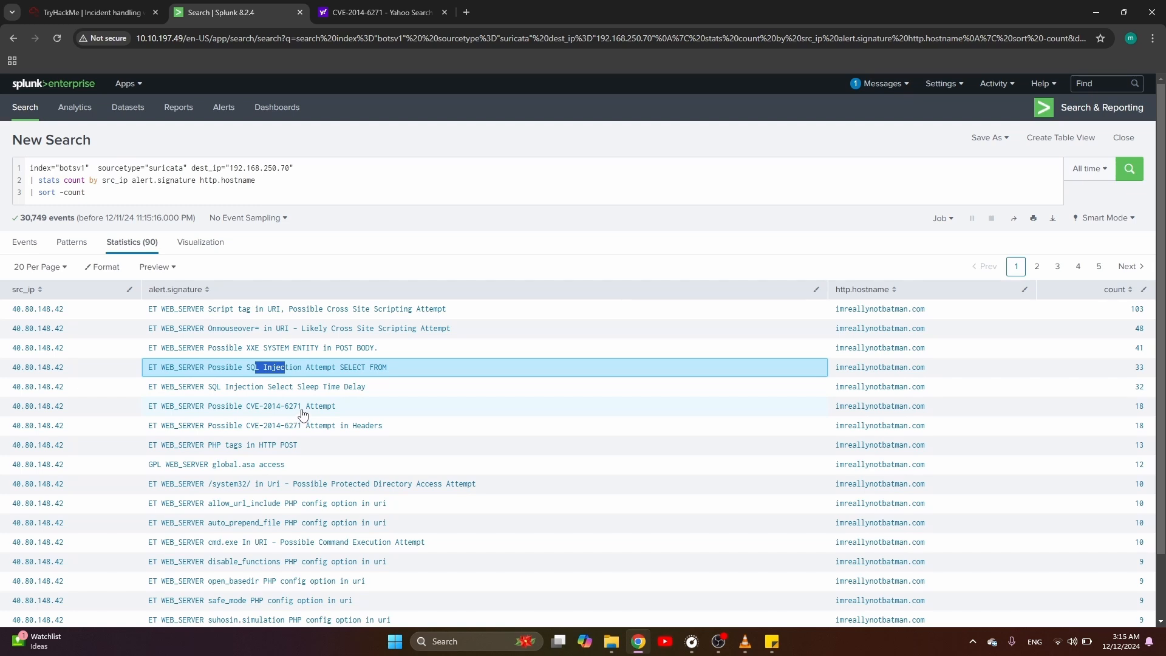
left_click_drag(302, 411, 247, 415)
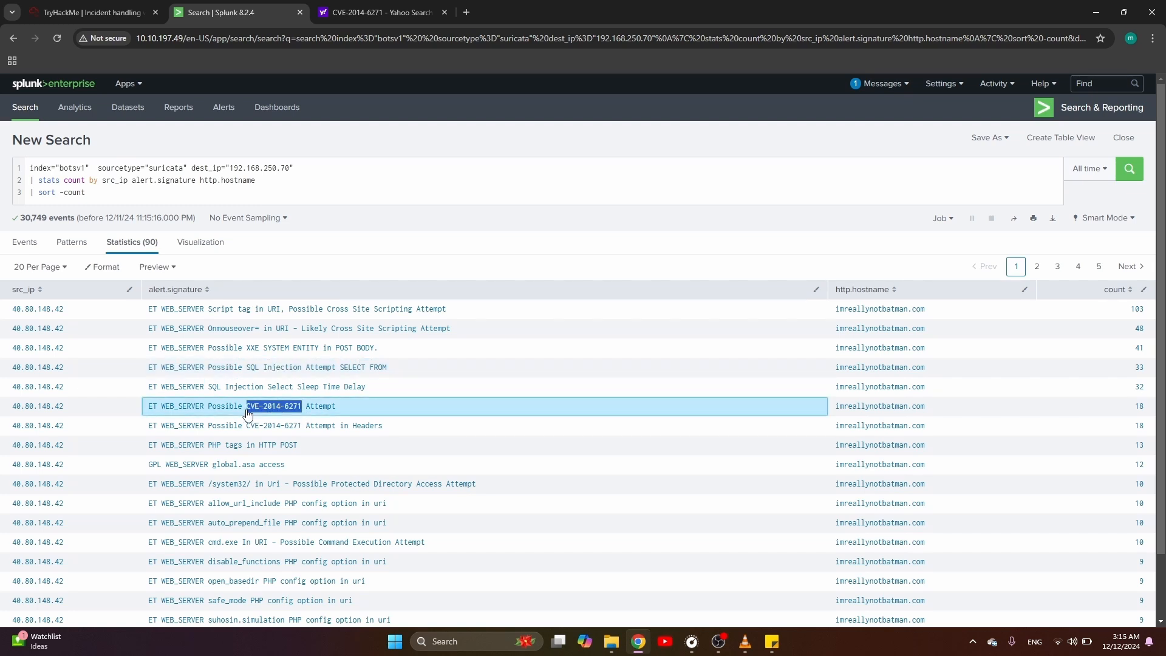
scroll(248, 415, "down", 2)
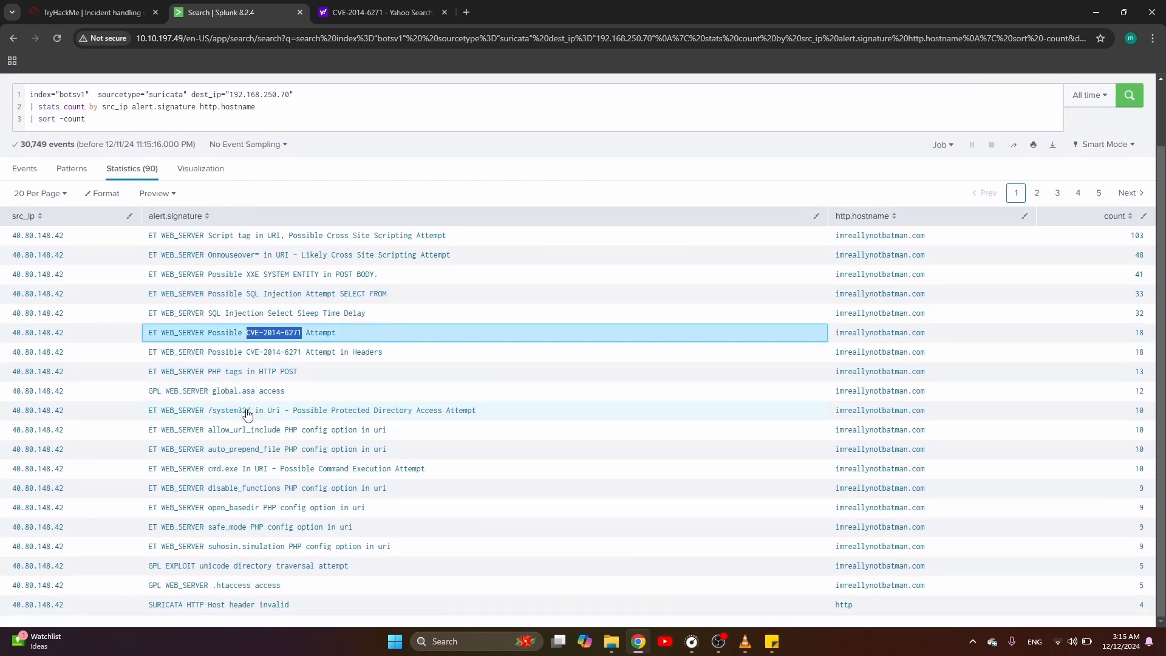
scroll(248, 415, "up", 2)
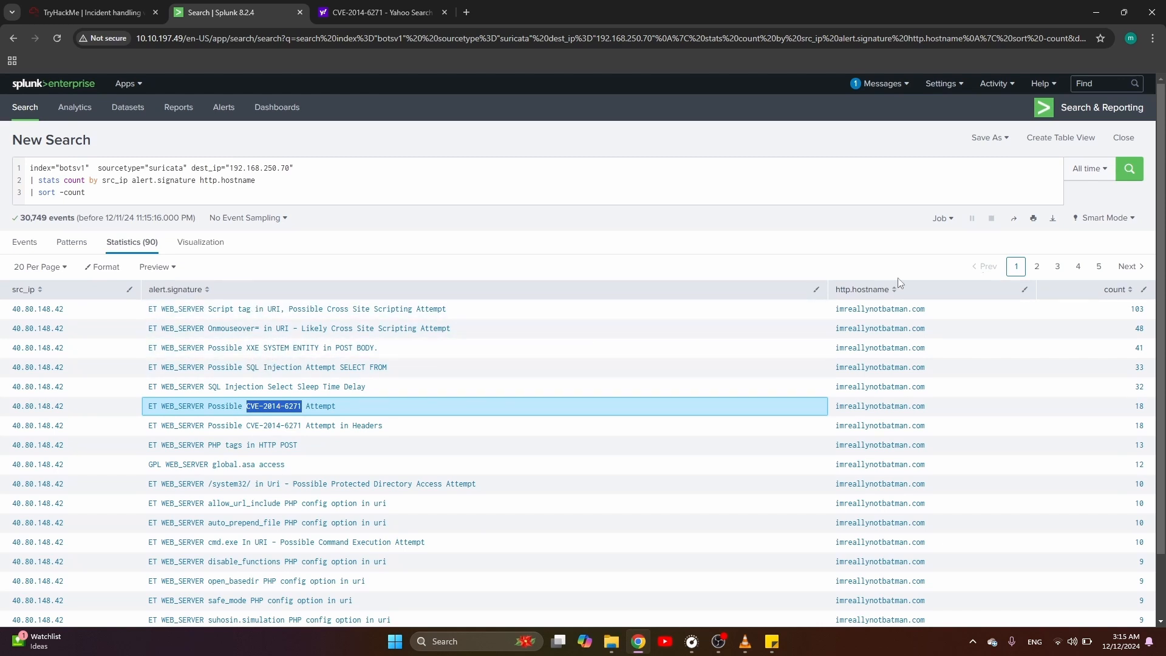
- Examine the alert signatures and HTTP hostnames on result pages 2, 4 and 5, and return to page 2
left_click(1037, 266)
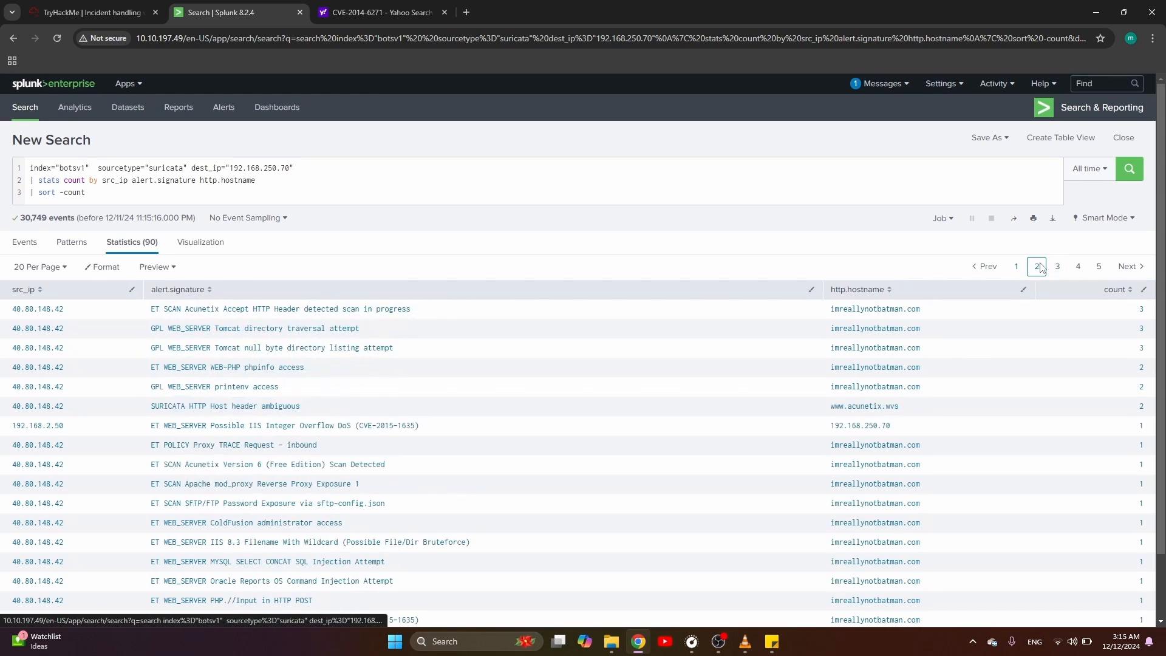
scroll(374, 452, "down", 1)
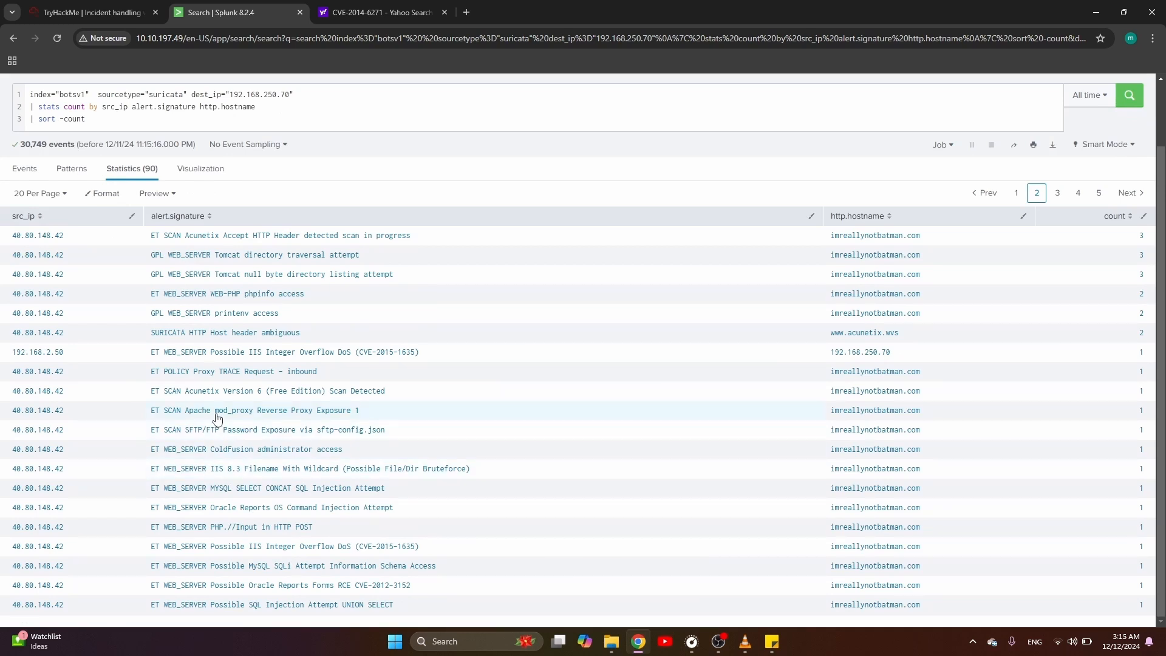
scroll(217, 419, "up", 1)
scroll(217, 419, "down", 1)
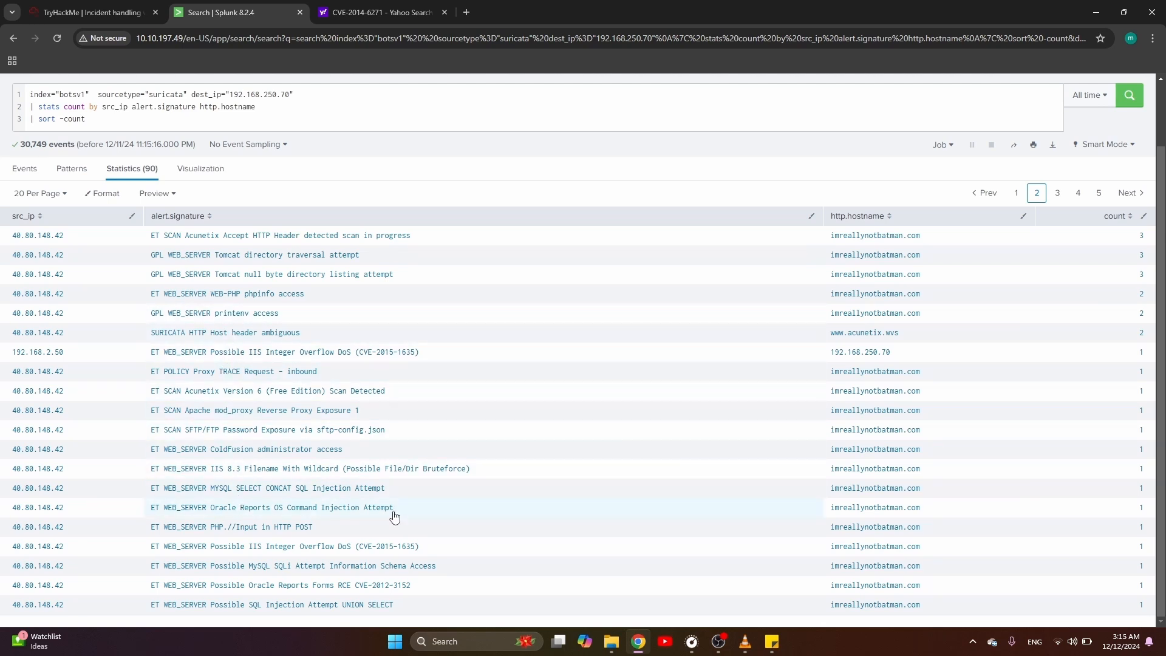
left_click(1078, 193)
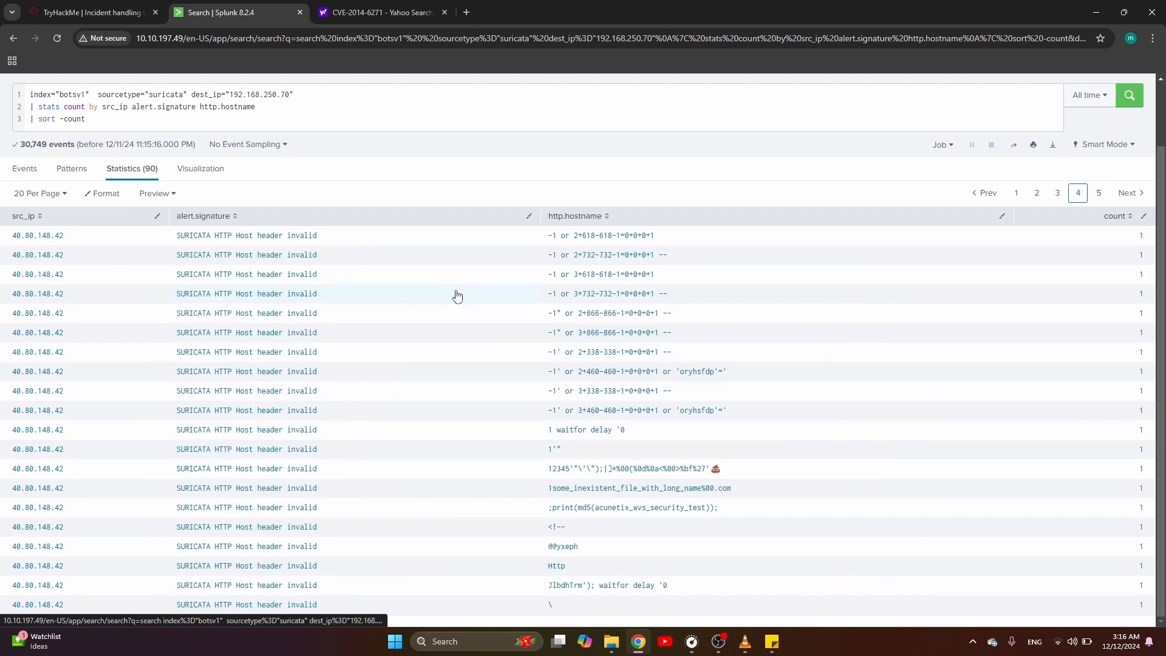
scroll(150, 453, "up", 1)
scroll(150, 453, "down", 1)
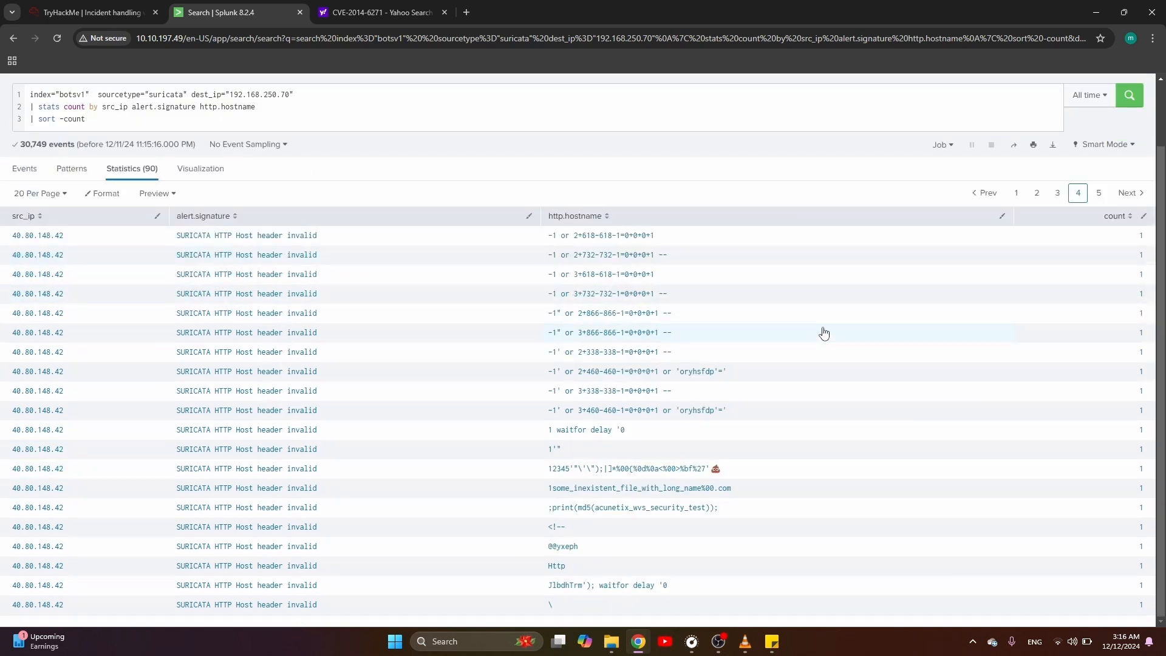
left_click(1099, 193)
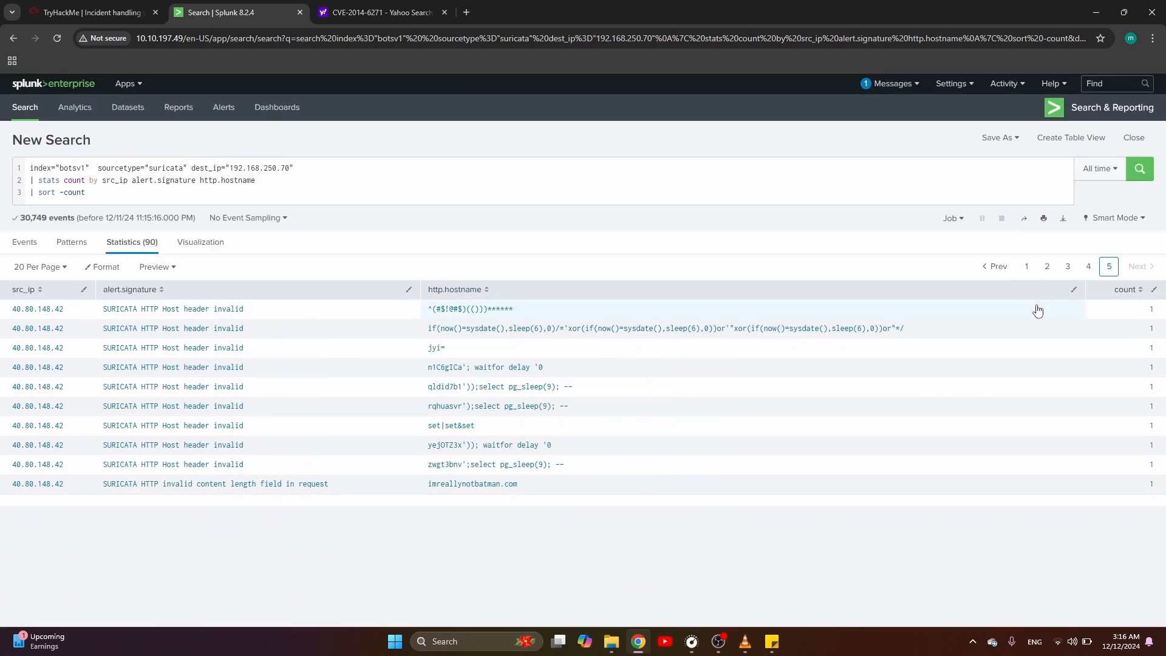
left_click(1045, 273)
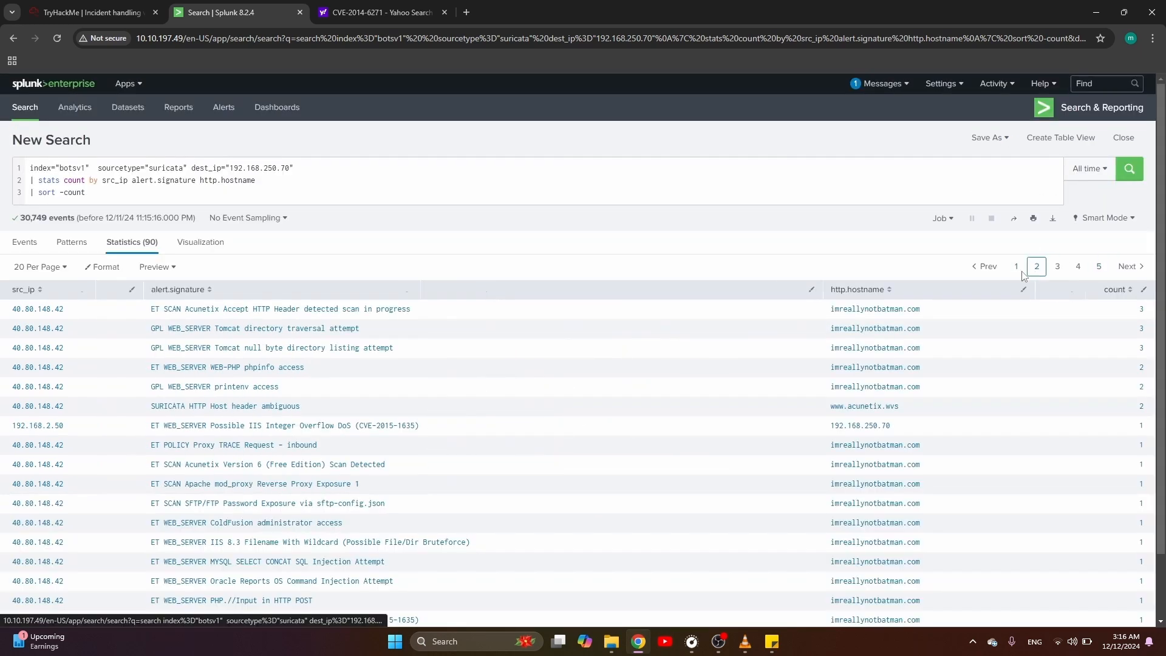
- Examine the alert signatures on result page 2, highlighting Acunetix in the Version 6 (Free Edition) scan alert
scroll(219, 478, "down", 1)
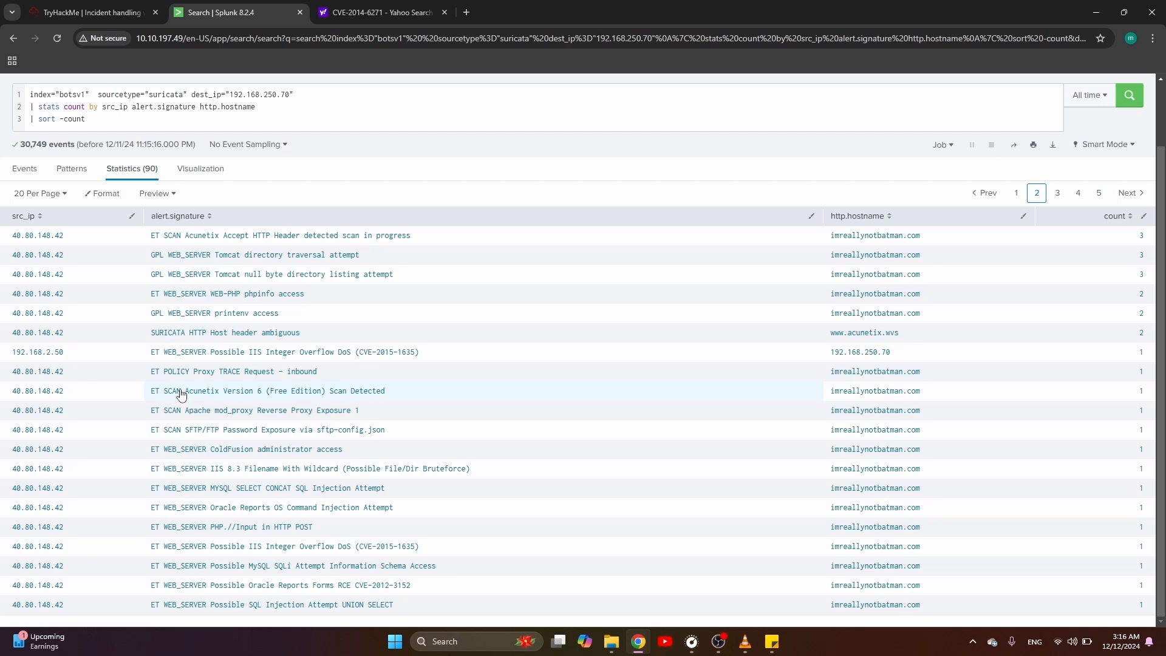
left_click_drag(185, 393, 220, 398)
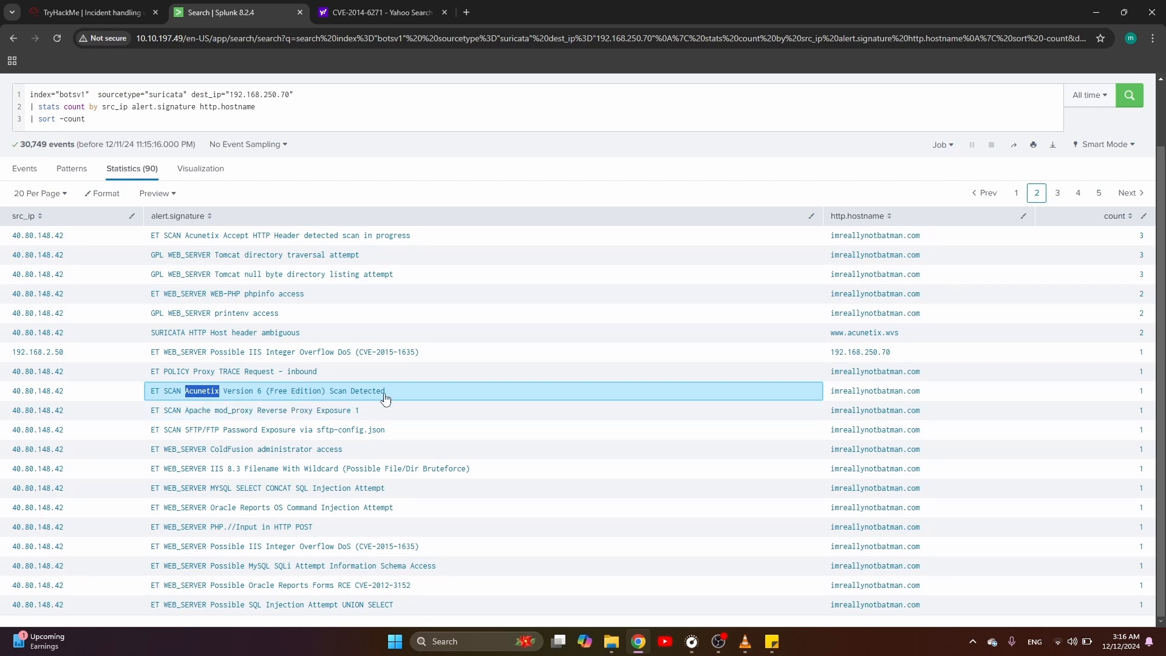
scroll(386, 396, "up", 2)
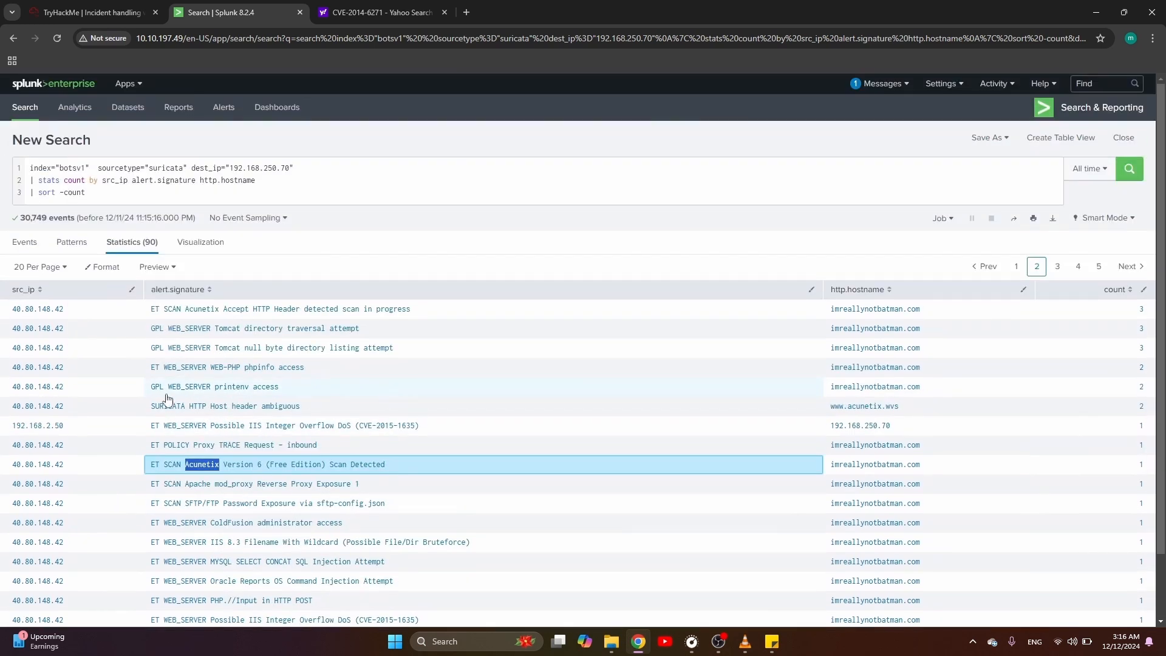
scroll(109, 395, "down", 2)
scroll(110, 404, "up", 2)
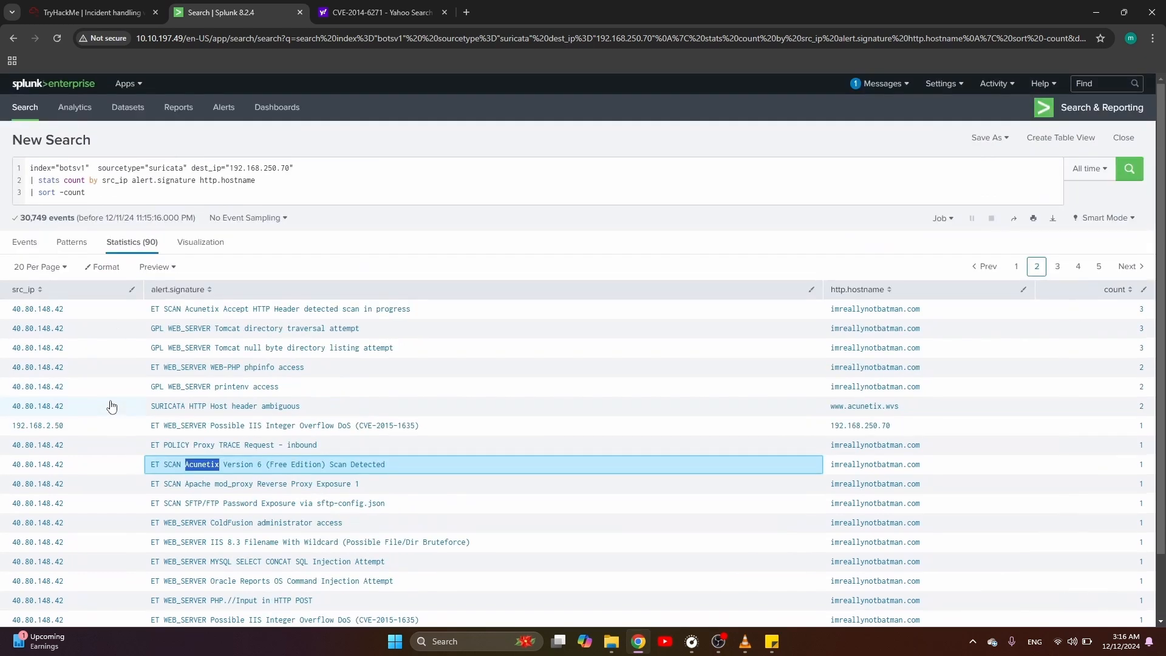
- Remove the stats and sort lines from the query, keeping only the index, sourcetype and dest_ip filters
left_click_drag(86, 193, 26, 188)
key("BackSpace")
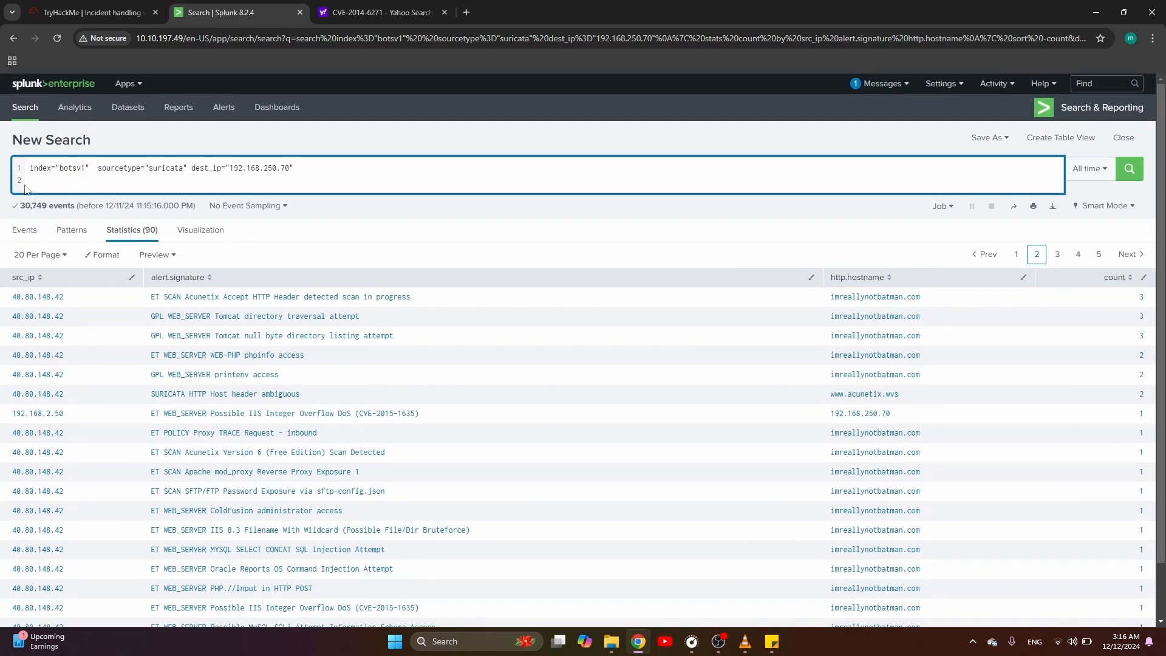
- Switch to the TryHackMe room, expand Task 4 Reconnaissance Phase and read the questions at its end
left_click(61, 6)
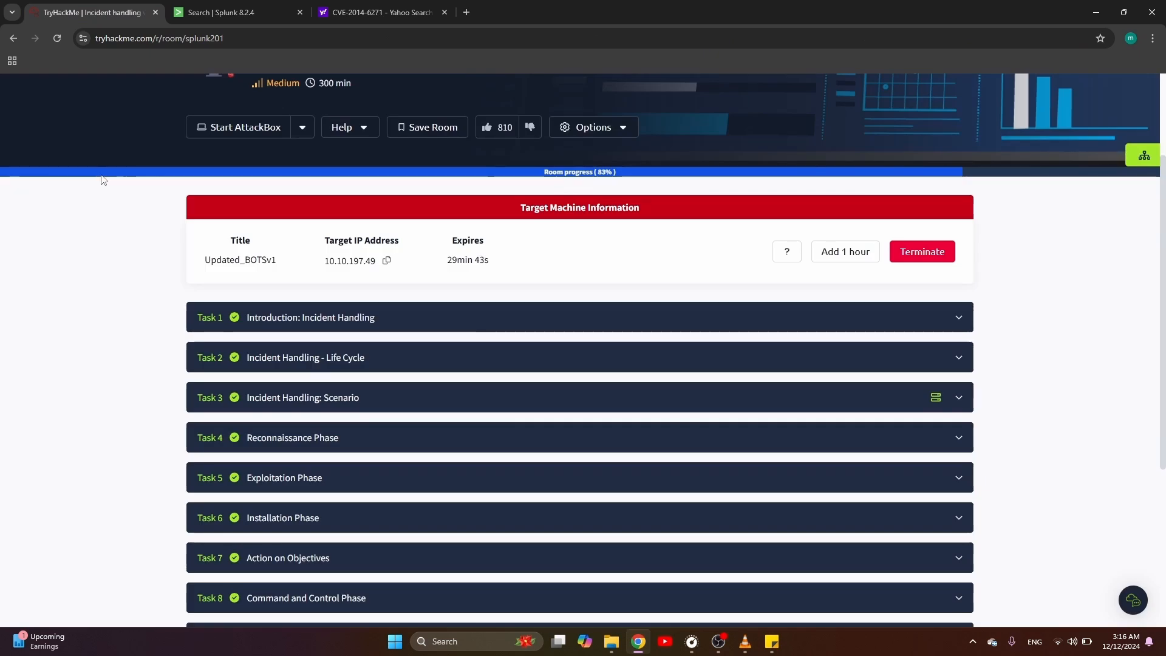
left_click(282, 447)
scroll(249, 456, "down", 15)
scroll(249, 456, "down", 20)
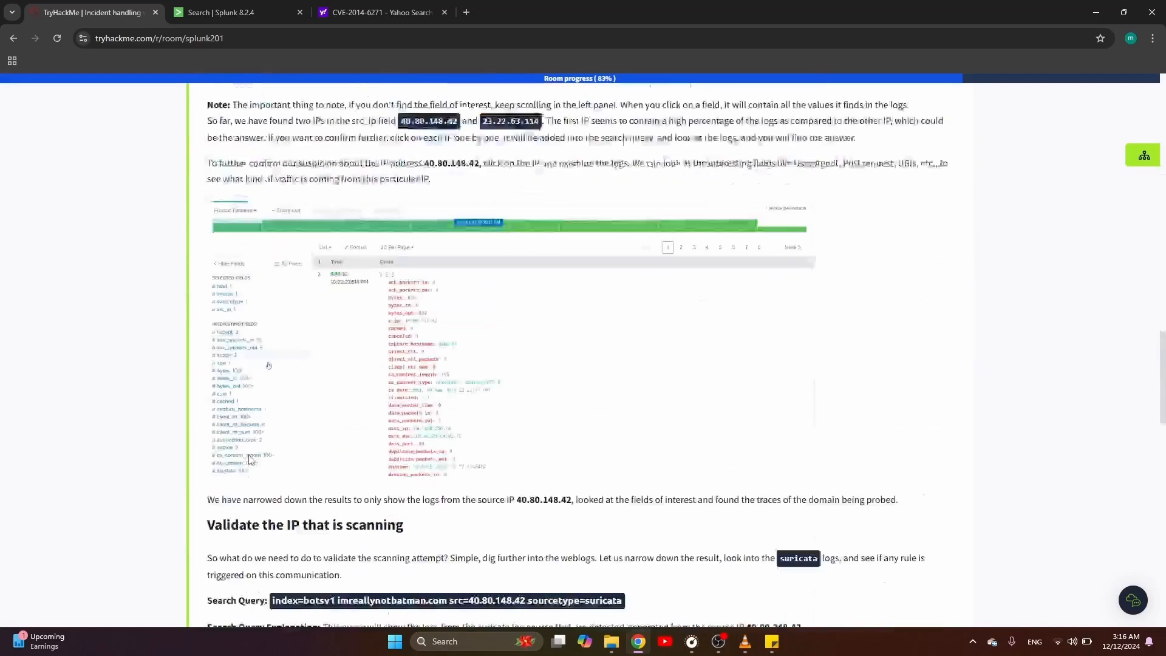
scroll(249, 459, "up", 1)
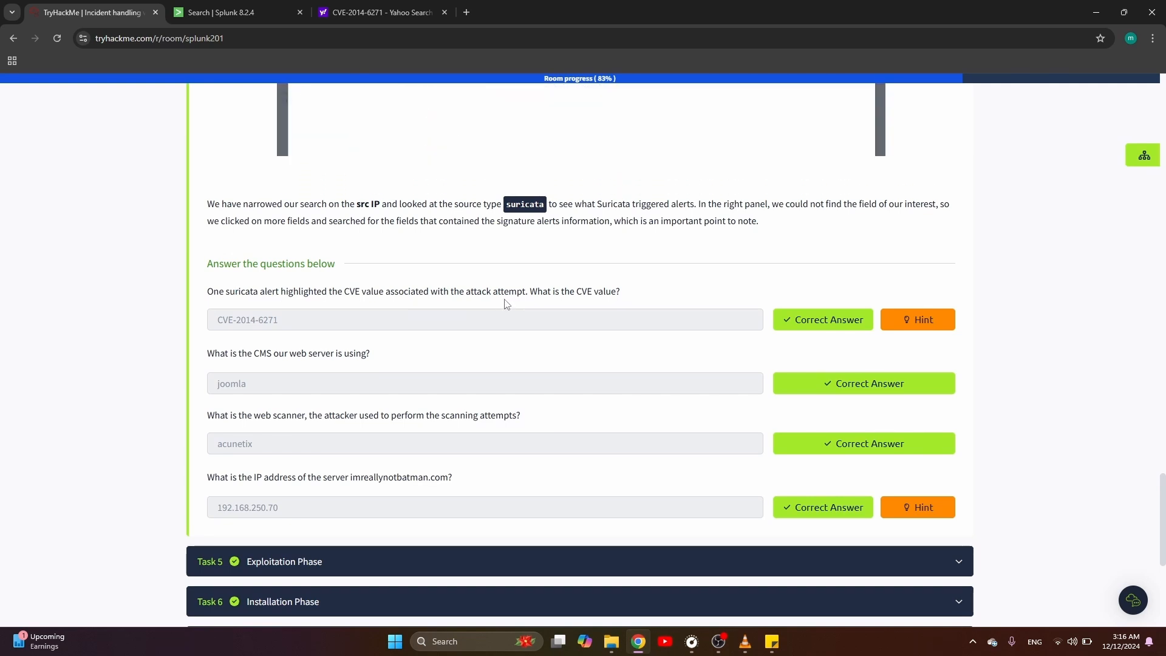
scroll(508, 304, "up", 2)
- Return to Splunk, go to result page 1 and copy CVE-2014-627 from the Possible CVE-2014-6271 Attempt signature
left_click(220, 7)
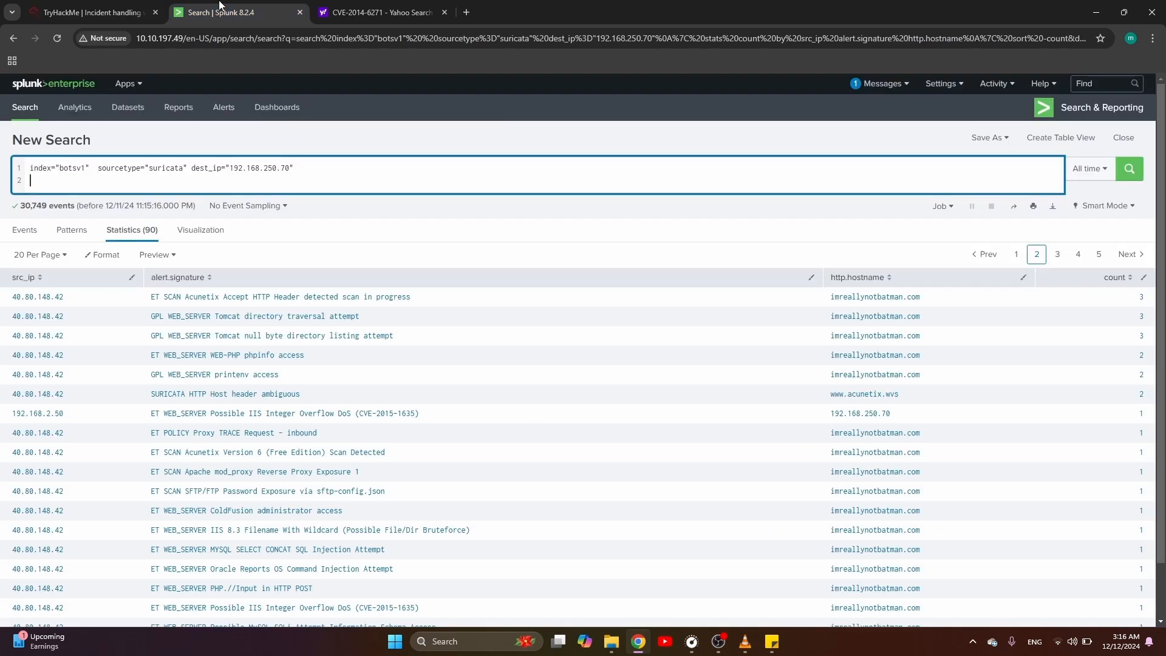
scroll(206, 450, "down", 1)
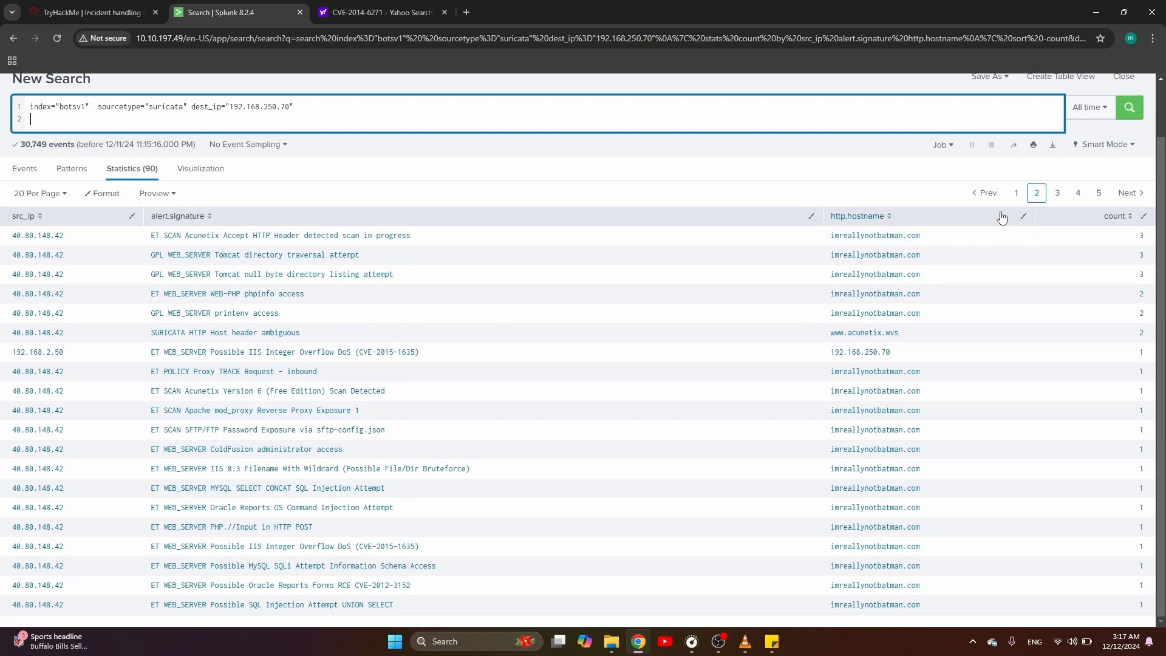
left_click(1018, 193)
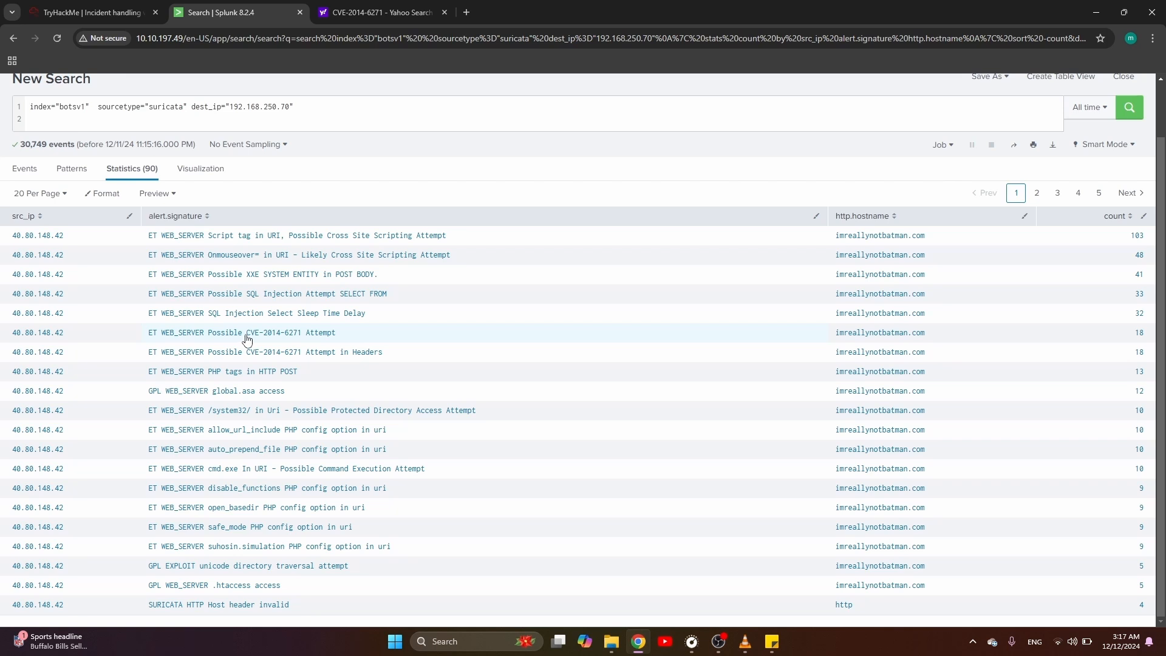
left_click_drag(247, 338, 298, 336)
key("ctrl+c")
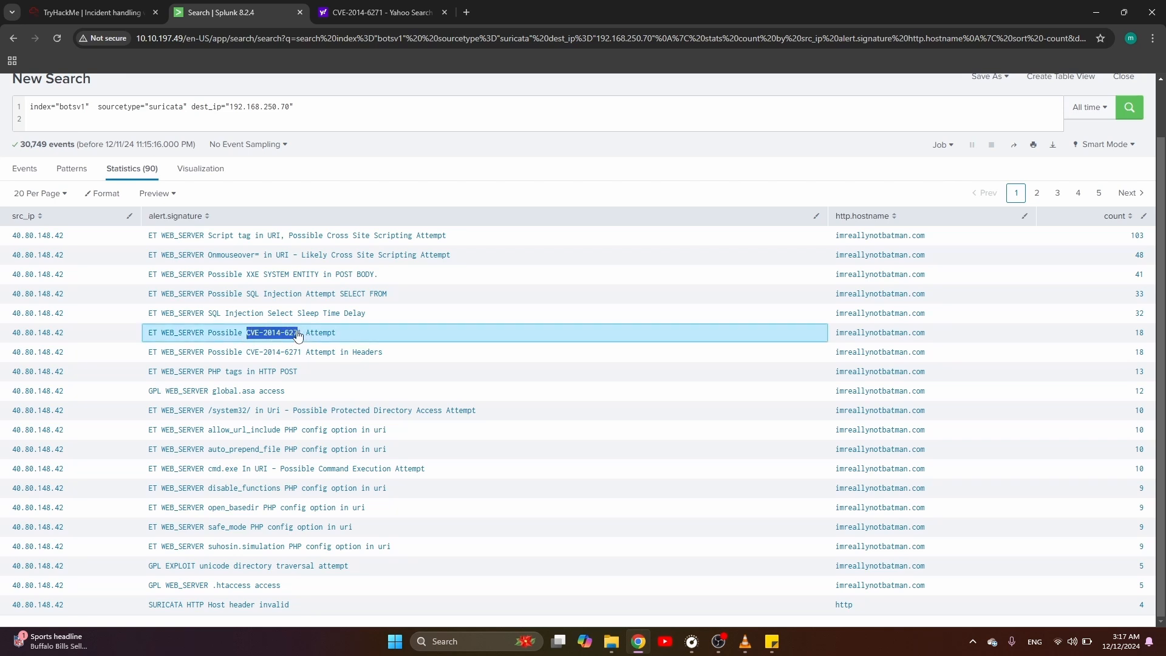
- Switch to the Yahoo search page and search the web for CVE-2014-627
left_click(350, 7)
left_click(328, 34)
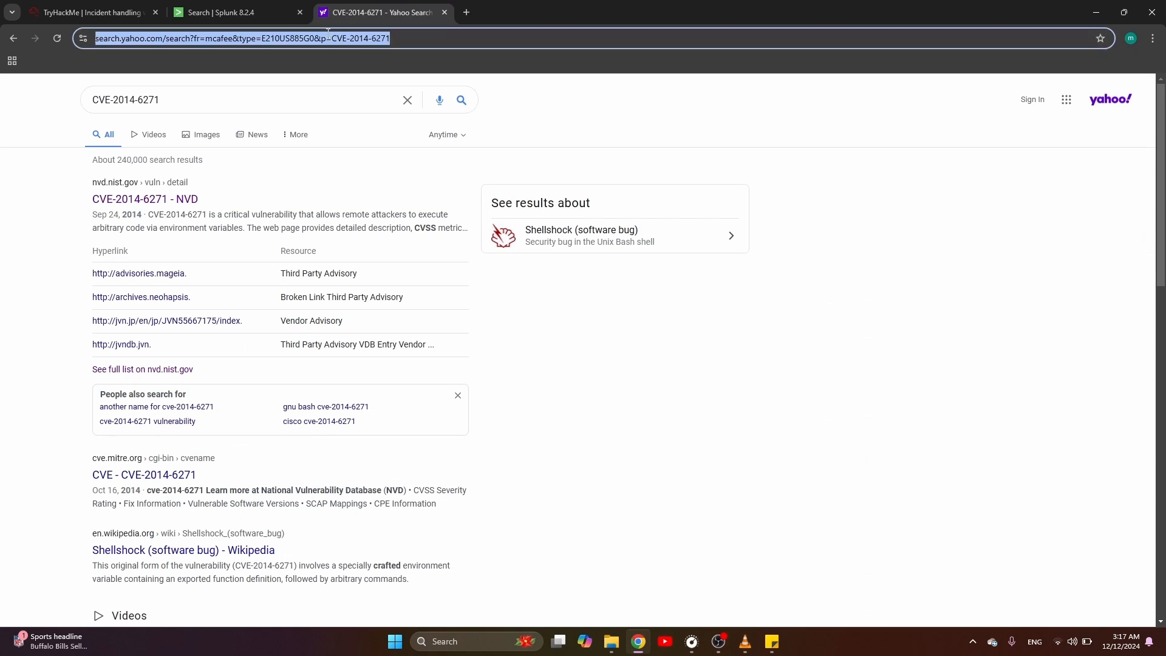
key("ctrl+v")
key("Return")
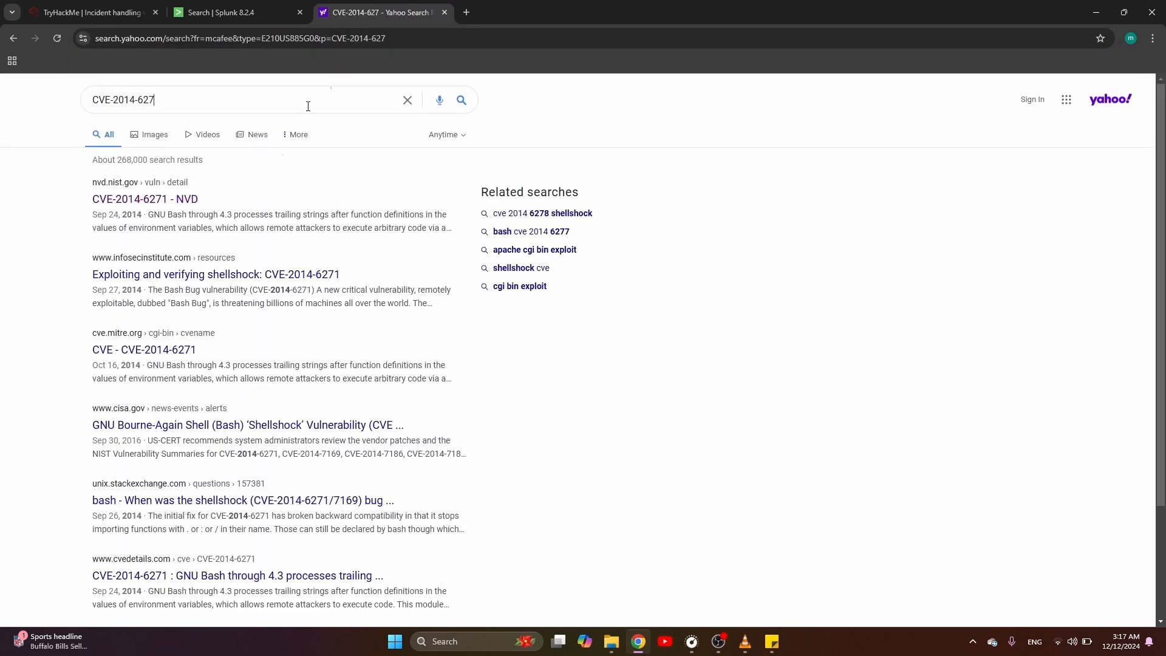
- Open the NVD entry for CVE-2014-6271, close the Yahoo results and highlight the vulnerability description
left_click(185, 205)
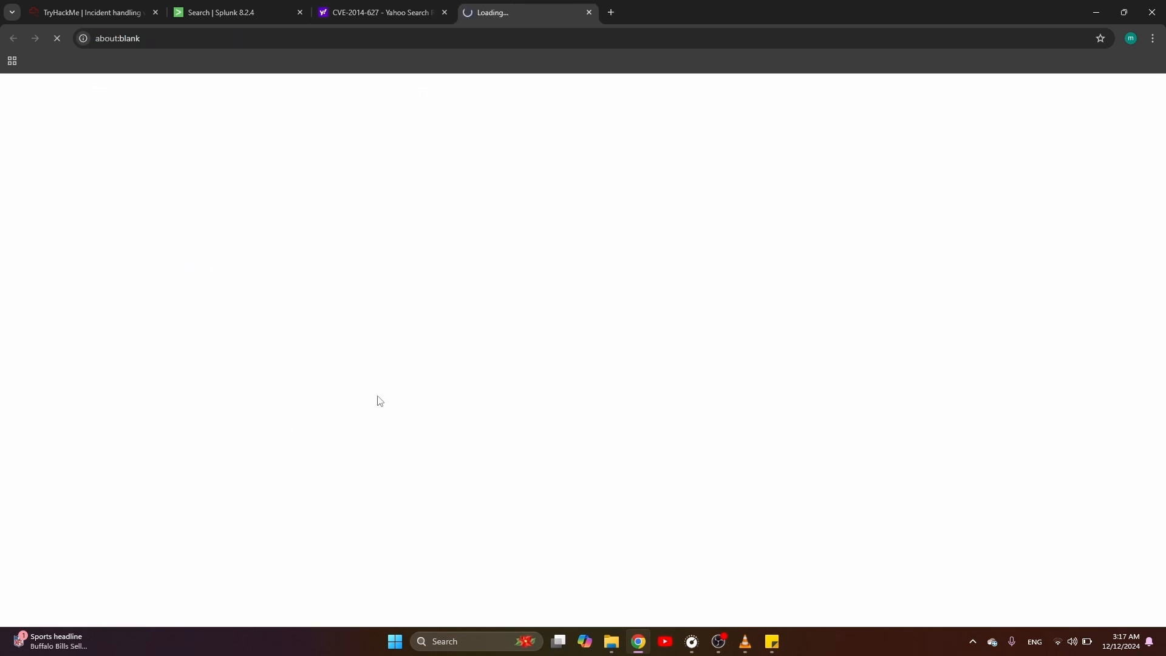
left_click(416, 8)
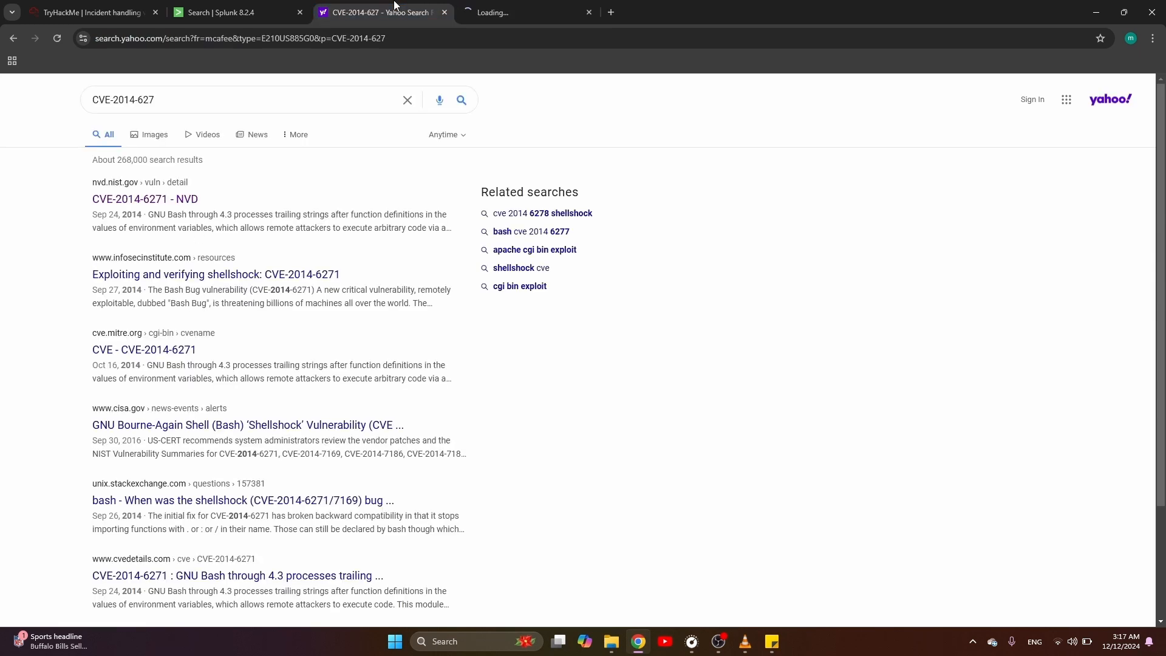
left_click(492, 5)
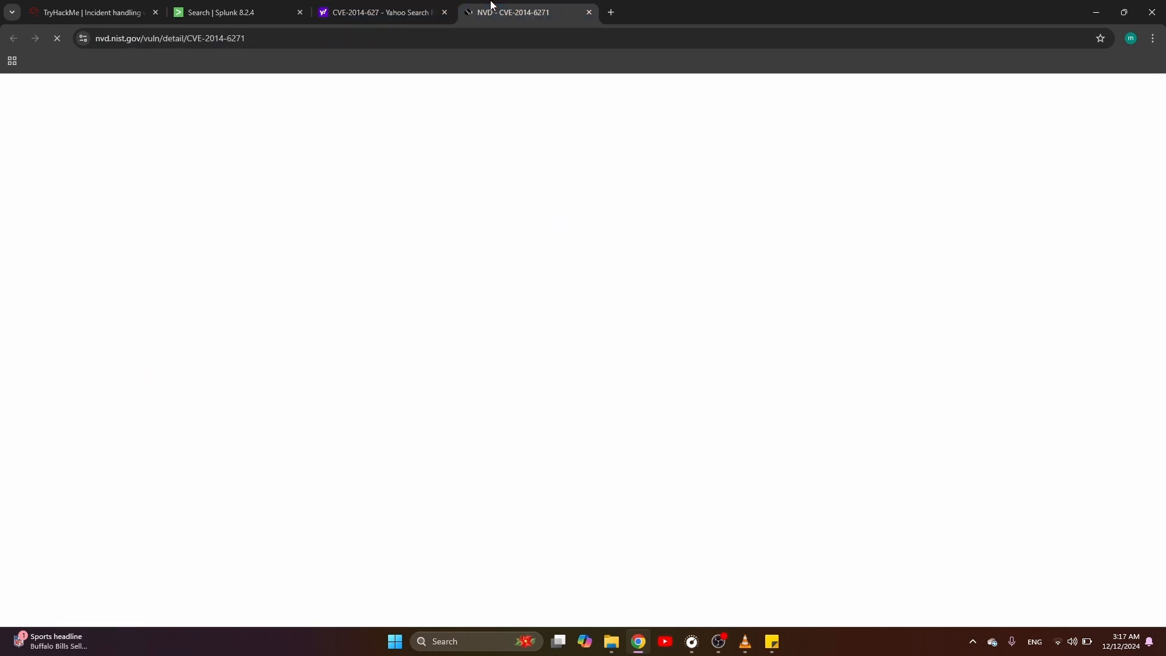
left_click(446, 12)
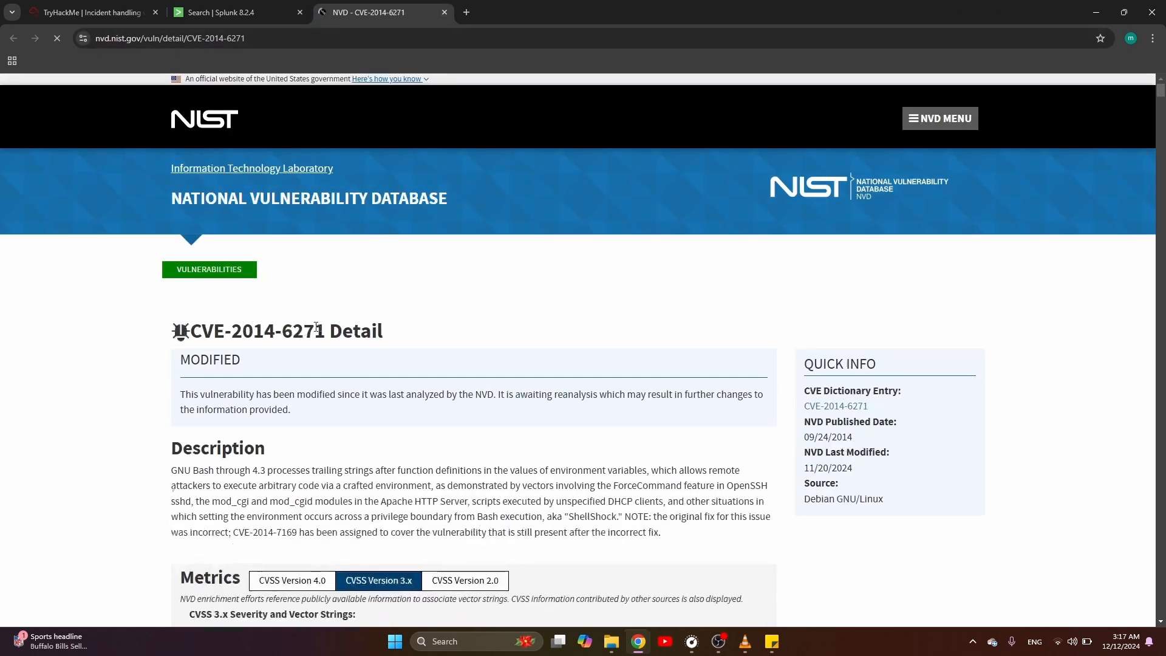
scroll(316, 327, "down", 3)
left_click_drag(205, 301, 537, 365)
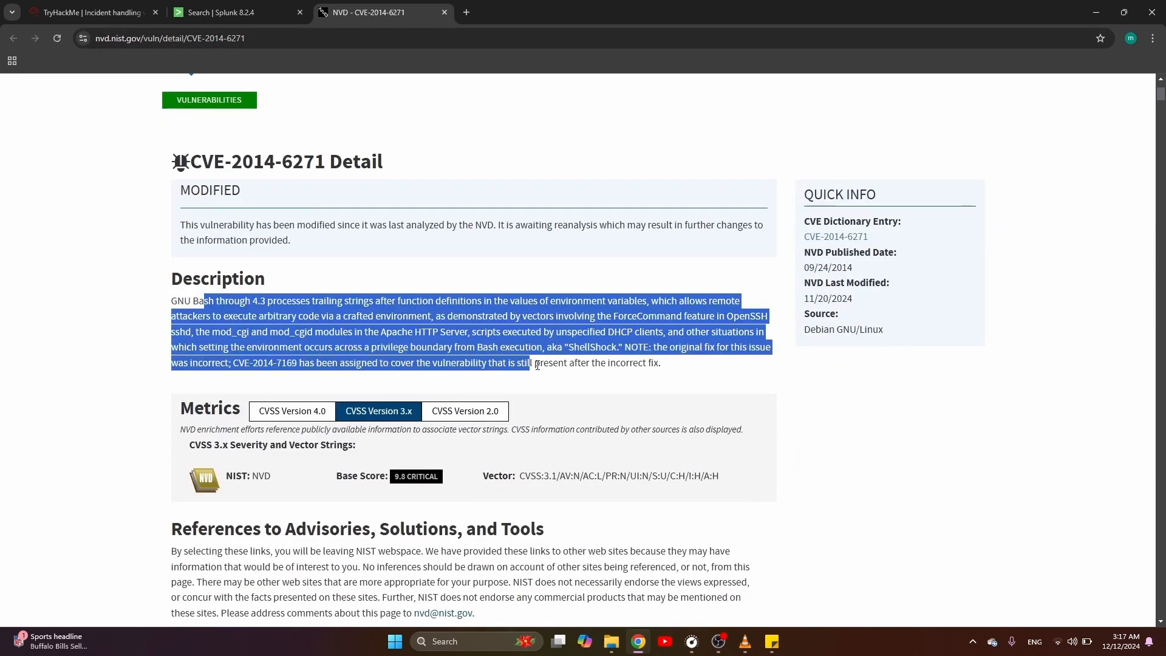
- Close the NVD page and review the Reconnaissance Phase questions in the TryHackMe room
left_click(443, 11)
left_click(82, 7)
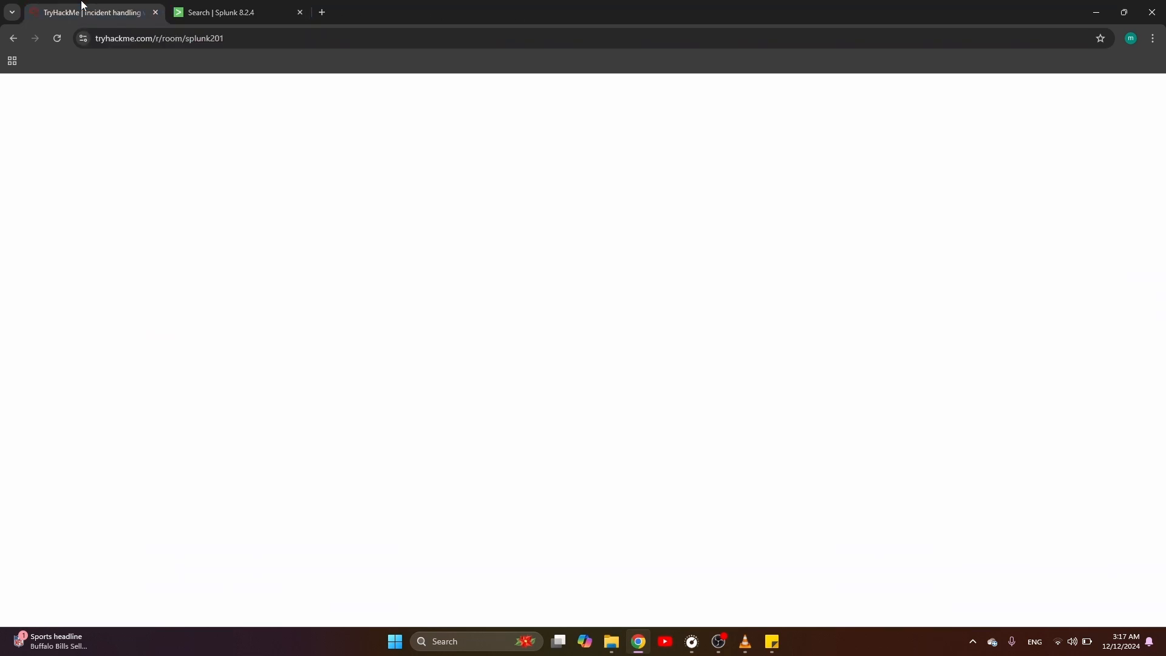
scroll(216, 448, "down", 1)
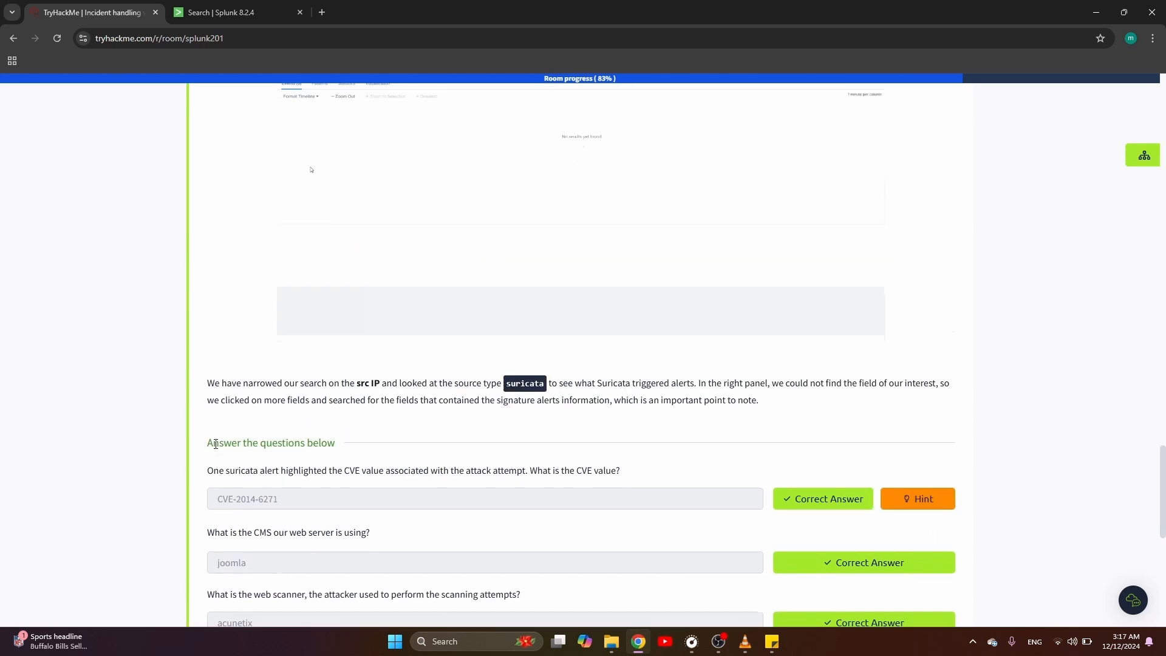
- Return to Splunk and run the one-line query for suricata events with dest_ip 192.168.250.70
left_click(188, 13)
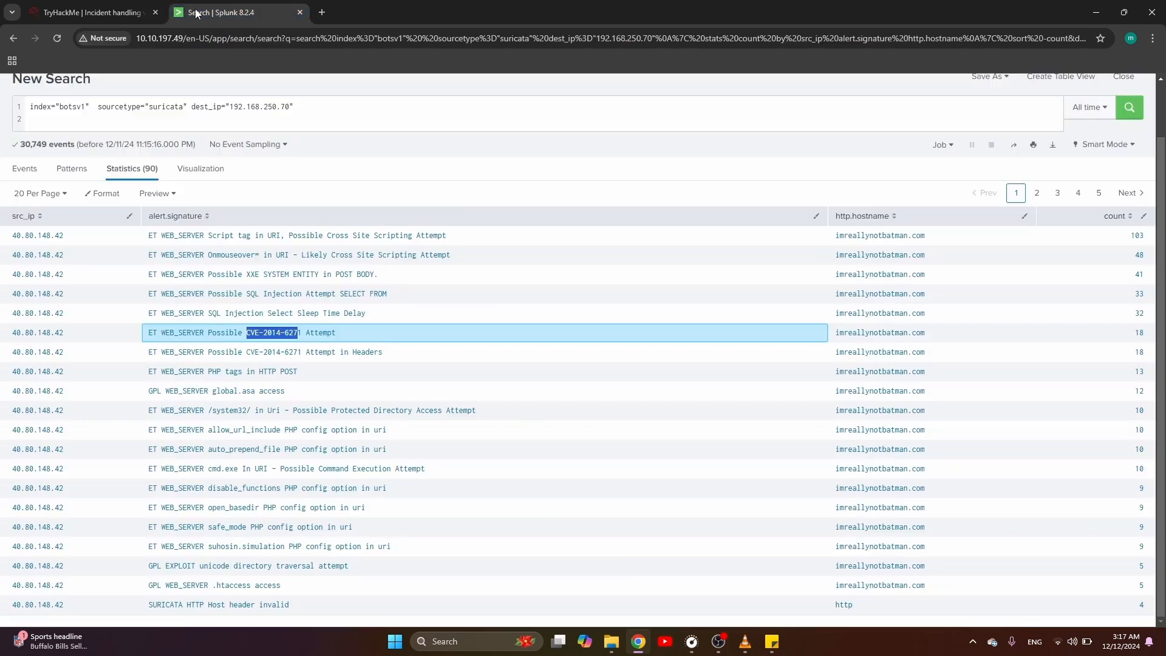
left_click(127, 126)
key("Return")
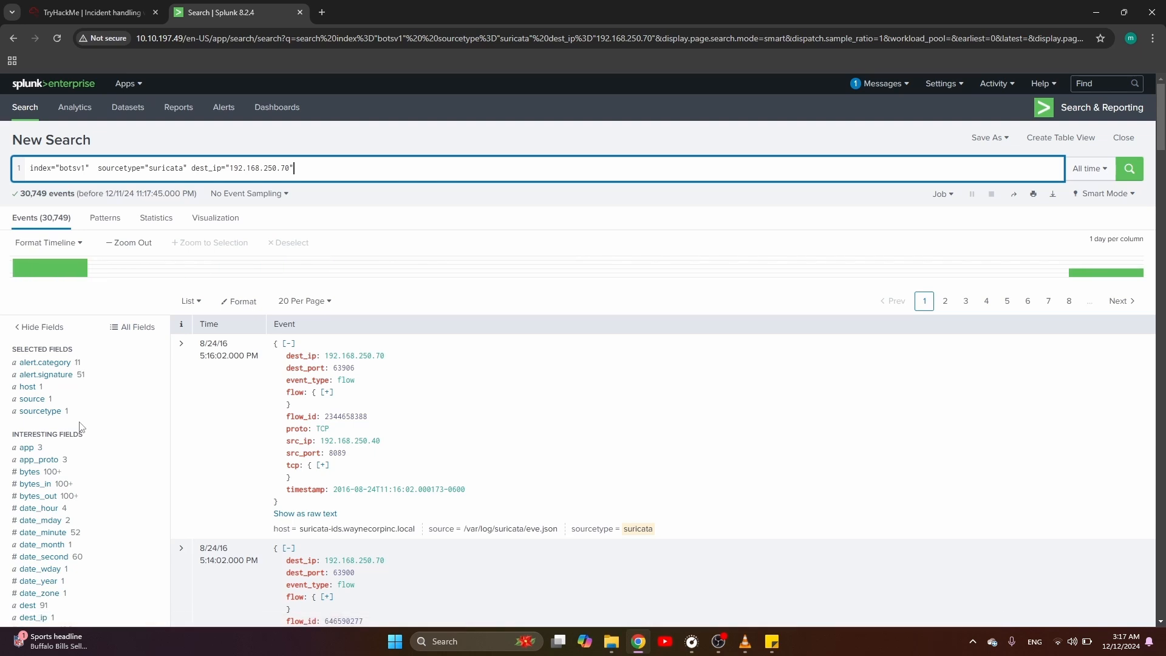
- Change the query's sourcetype to stream:http and run the search
double_click(166, 169)
type("strea")
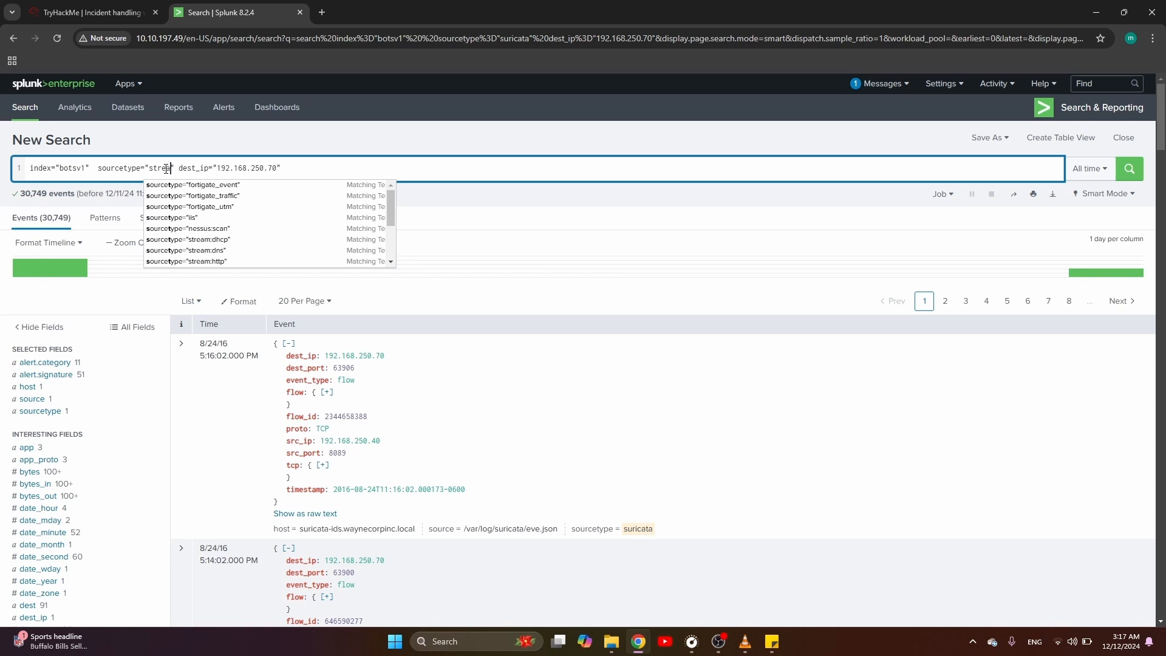
type("m:http")
key("Return")
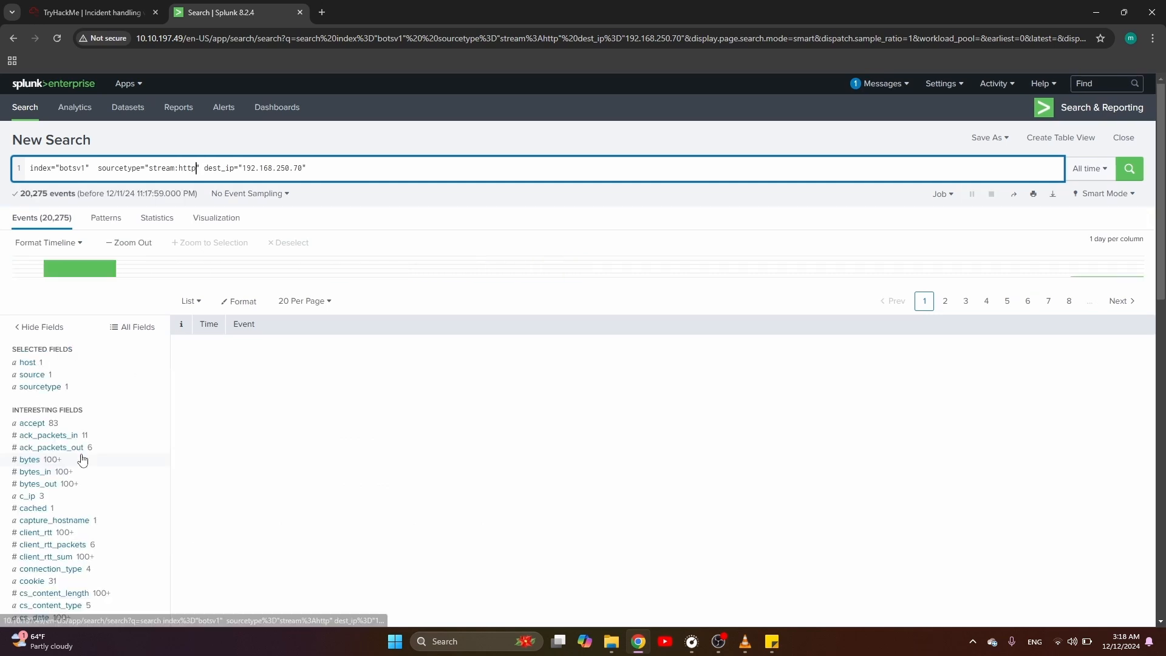
- Find the uri field among the interesting fields and examine its top 10 values for Joomla paths
scroll(83, 459, "down", 4)
scroll(84, 459, "down", 4)
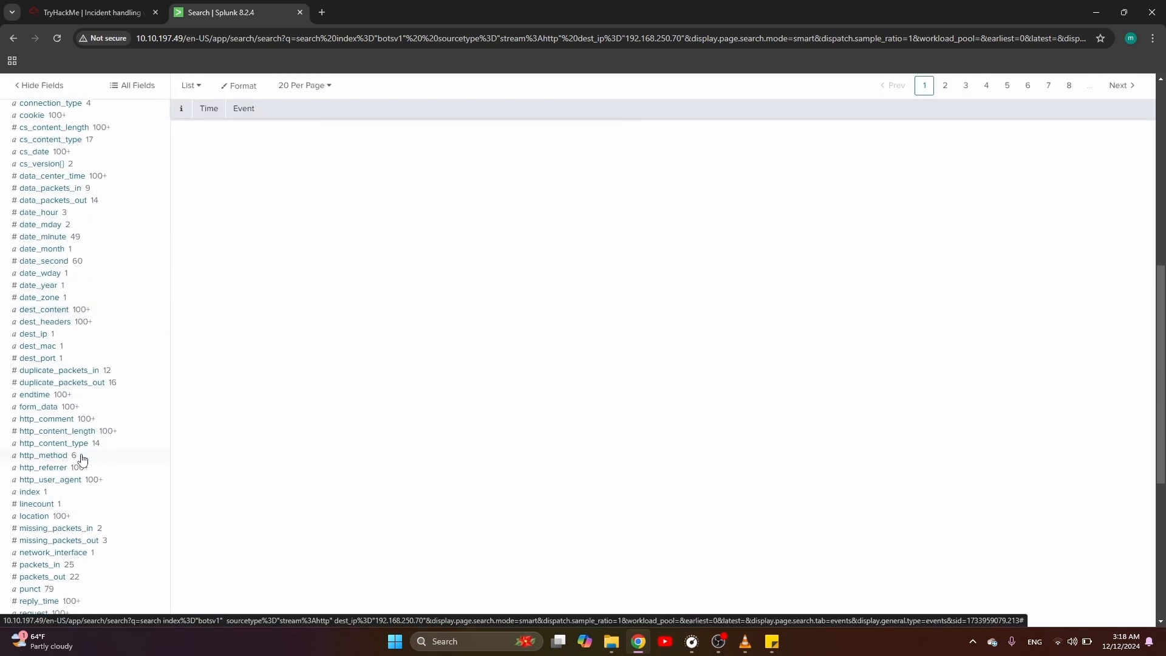
scroll(83, 460, "down", 4)
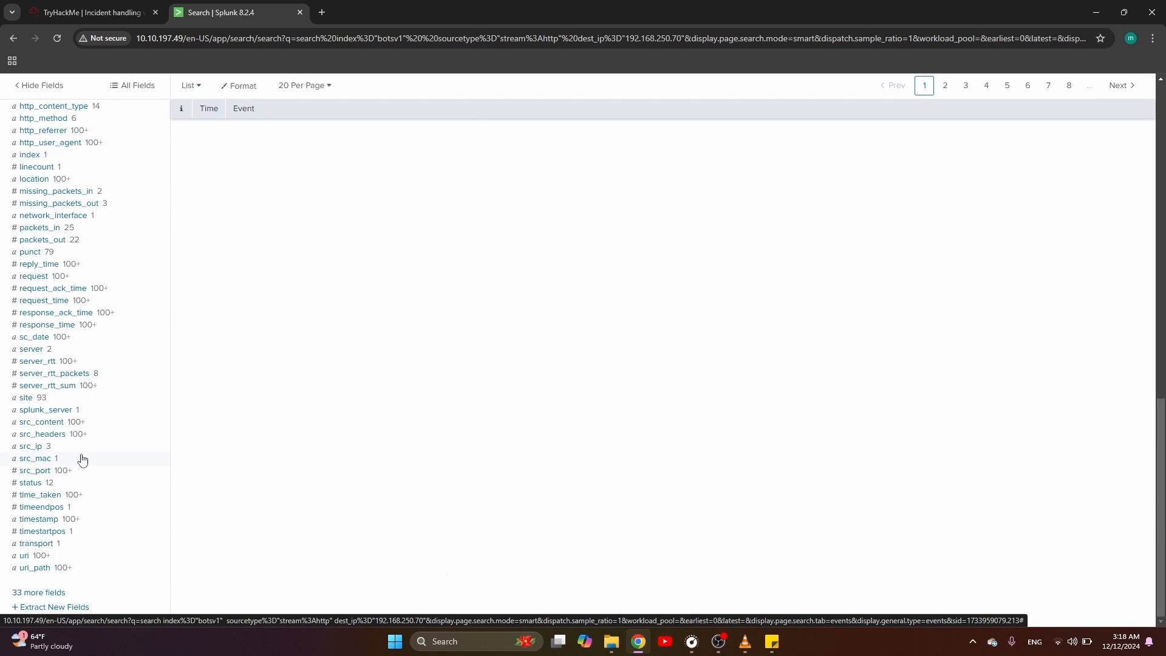
left_click(58, 553)
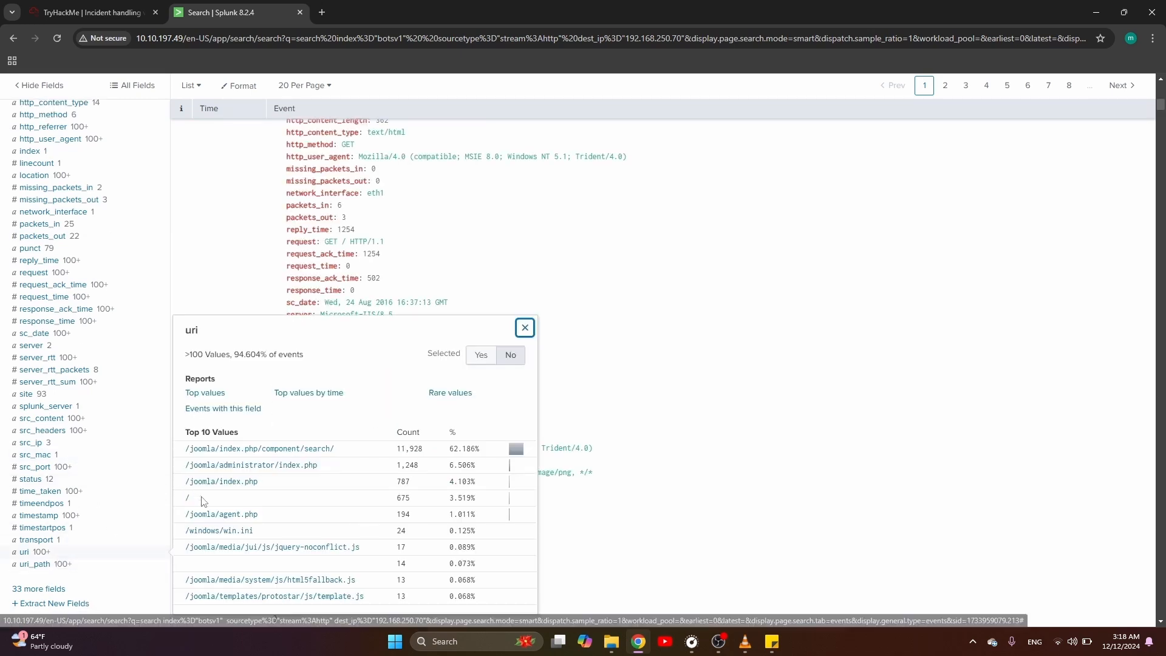
scroll(203, 495, "down", 2)
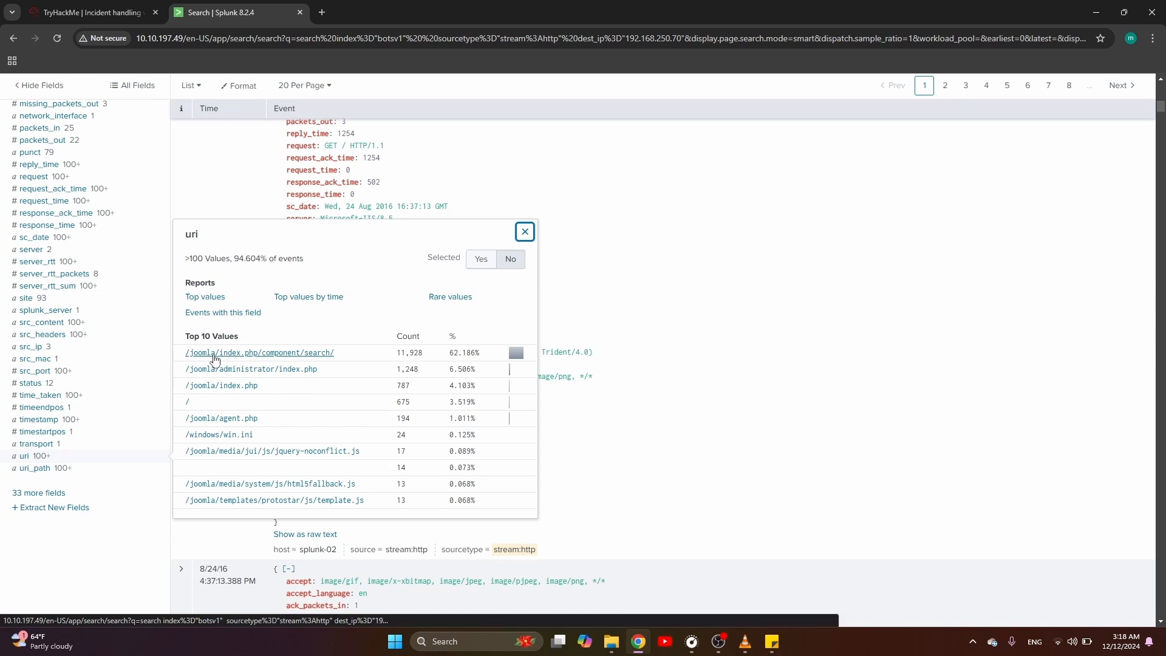
- Switch to the TryHackMe room and highlight the Task 4 answers joomla, acunetix and 192.168.250.70
left_click(125, 18)
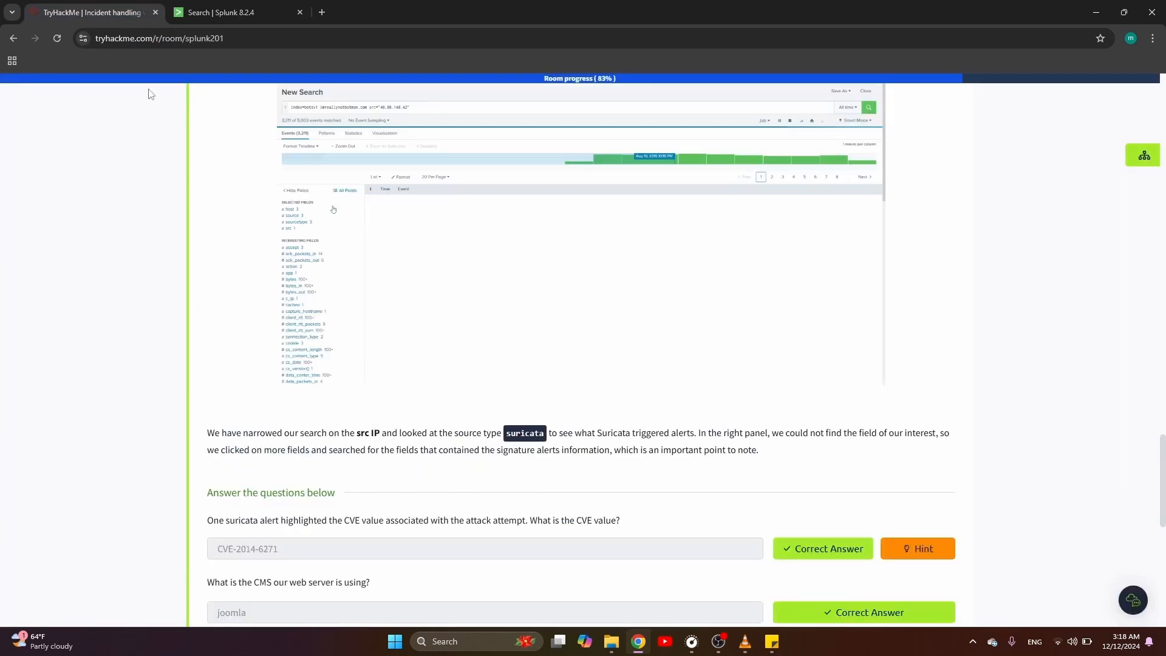
left_click_drag(248, 436, 178, 455)
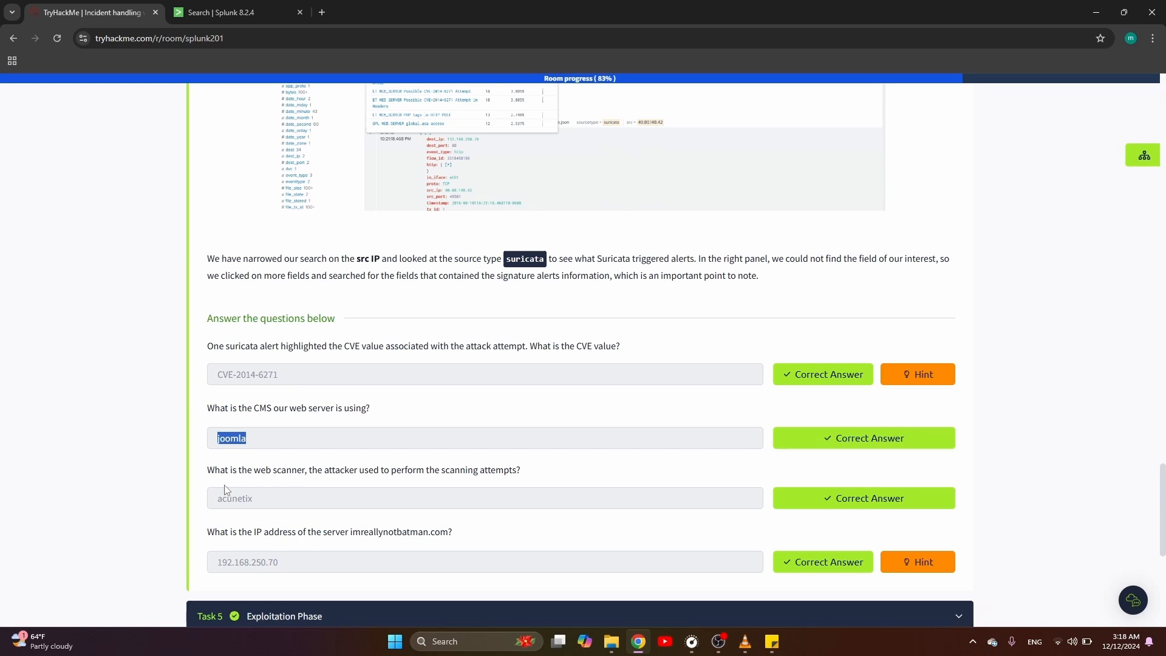
double_click(255, 498)
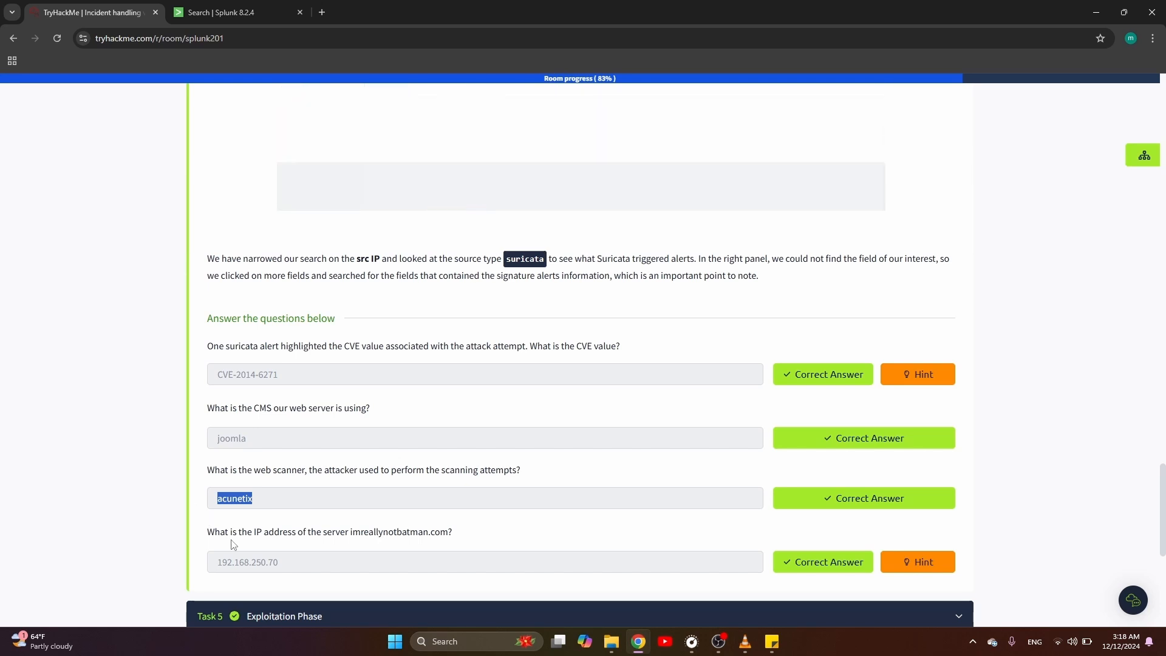
double_click(279, 562)
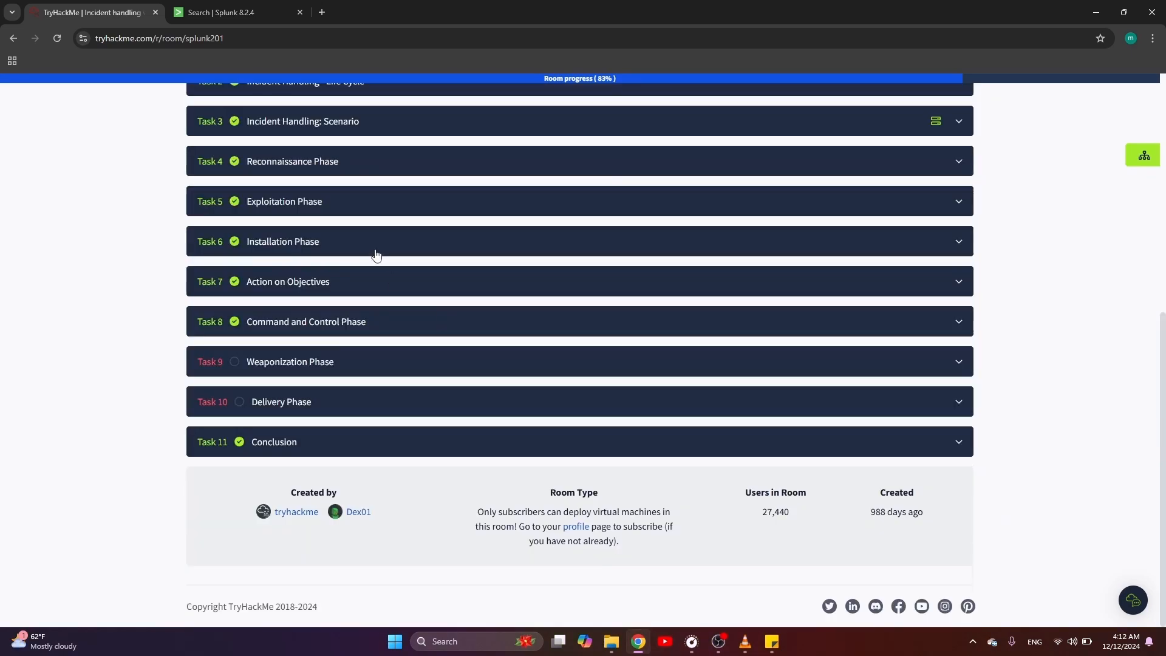
- Expand Task 4 Reconnaissance Phase in the room's task list again
scroll(377, 254, "up", 4)
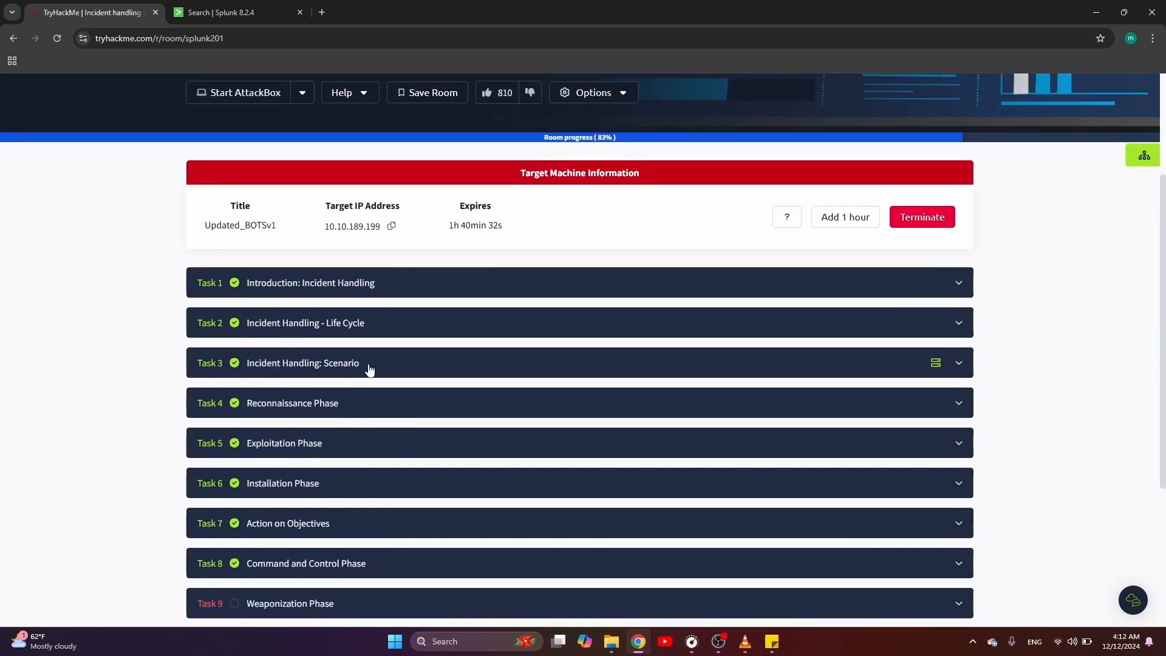
left_click(355, 403)
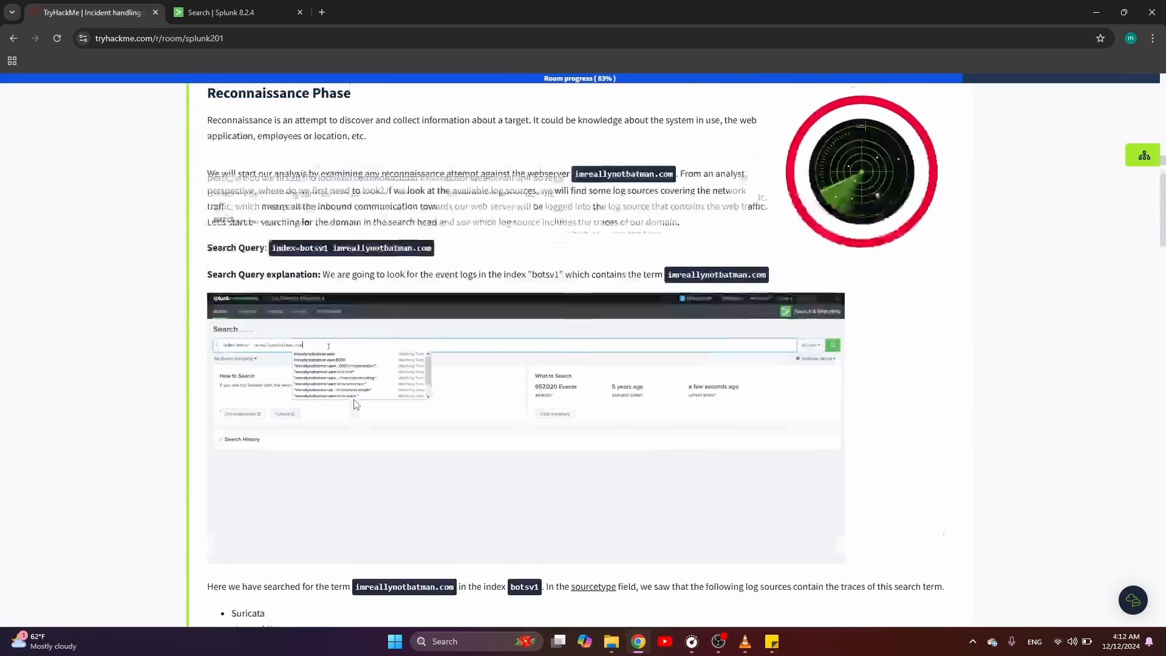
- Review the Task 4 questions and highlight the answers acunetix and CVE-2014-6271
scroll(356, 404, "down", 10)
scroll(355, 404, "down", 9)
scroll(356, 405, "up", 5)
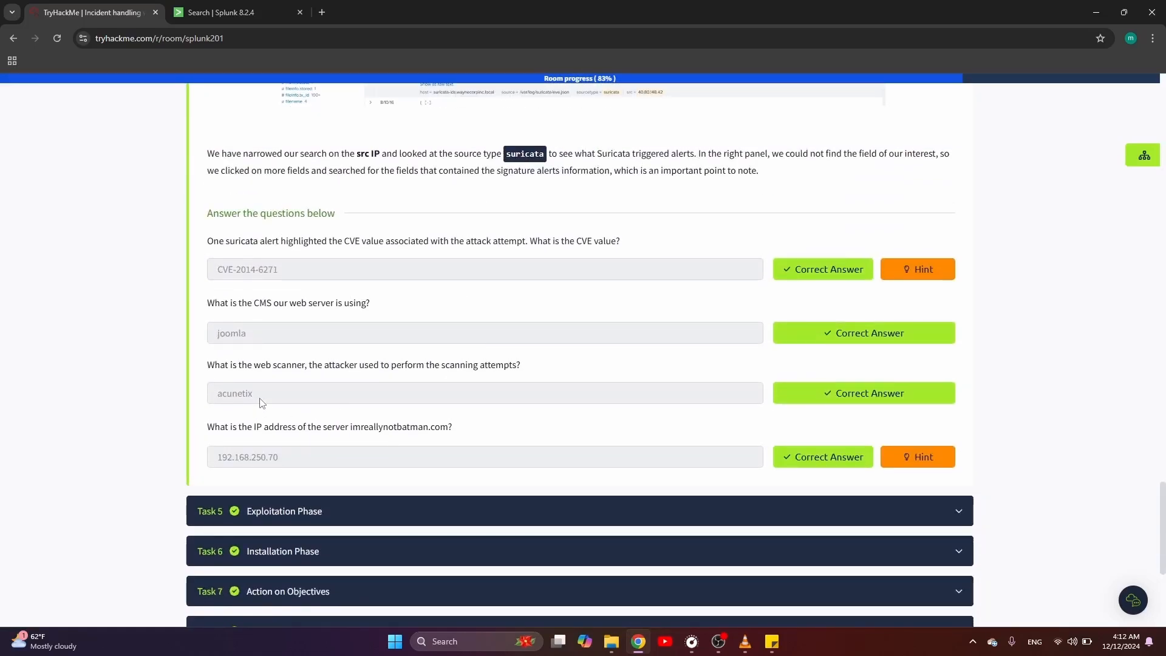
left_click_drag(262, 403, 214, 398)
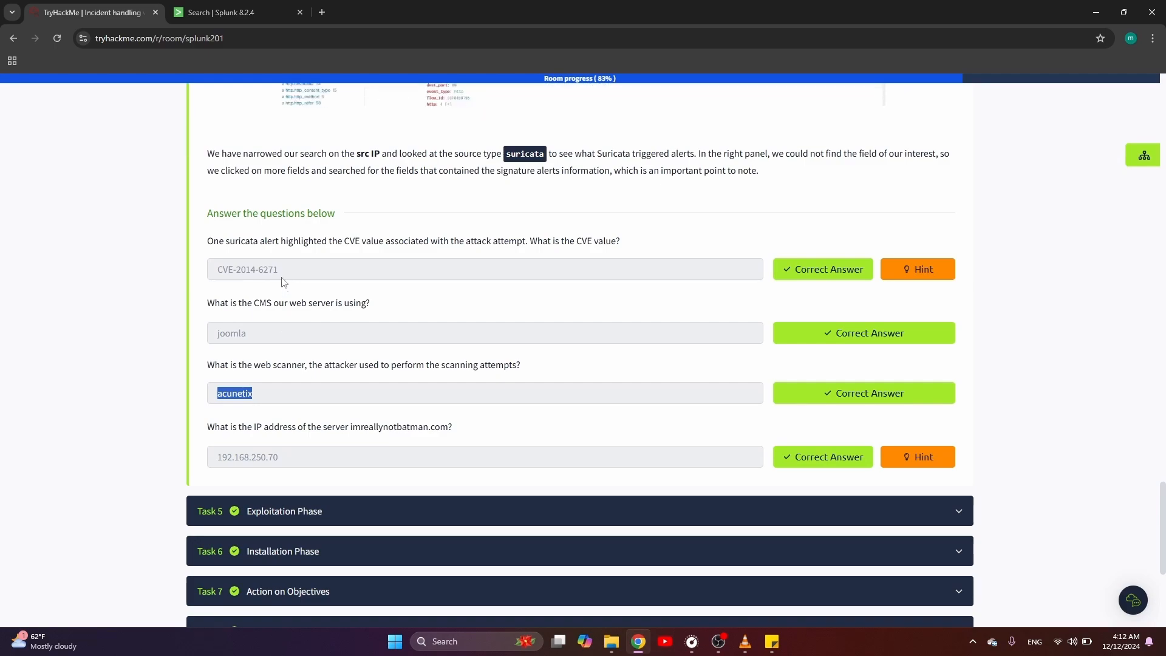
left_click_drag(282, 275, 216, 278)
- Expand Task 5 Exploitation Phase, read down to its questions and highlight the answer for the brute-forced URI
scroll(216, 278, "down", 4)
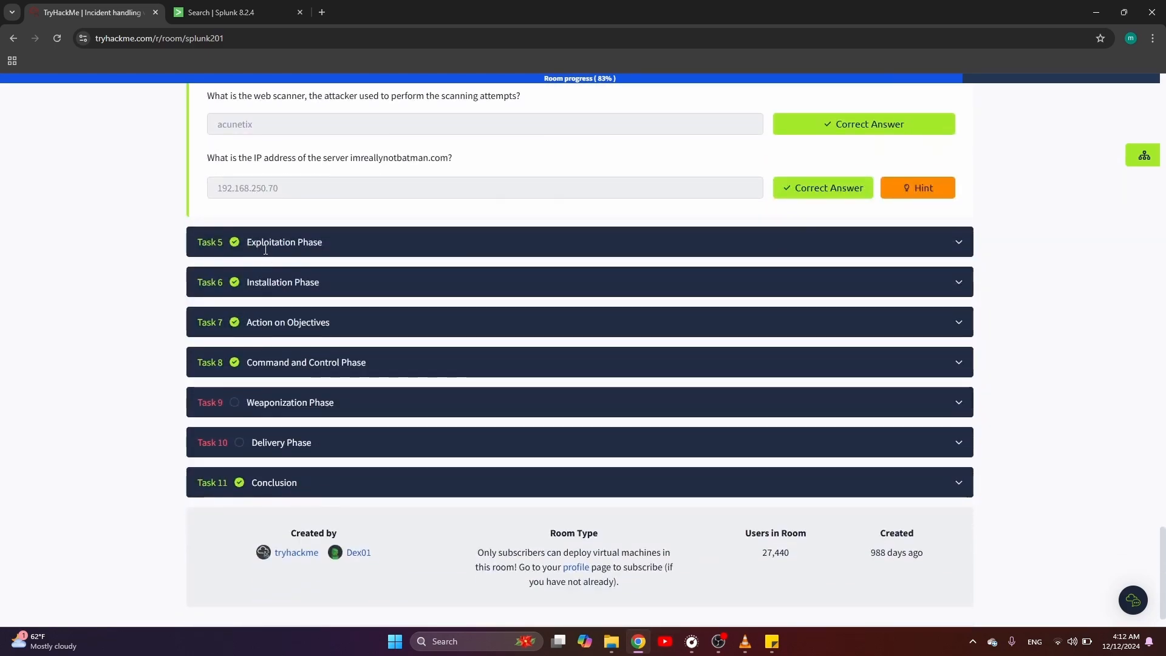
left_click(217, 244)
scroll(243, 577, "down", 10)
scroll(243, 577, "down", 10)
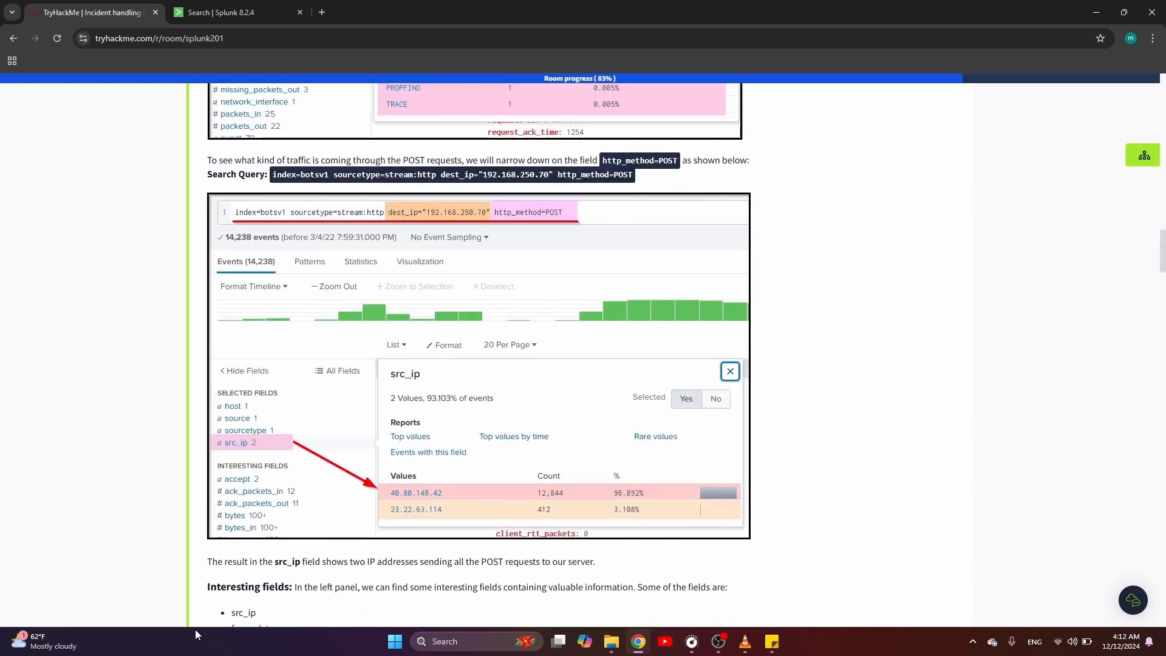
scroll(118, 537, "down", 10)
scroll(119, 537, "down", 15)
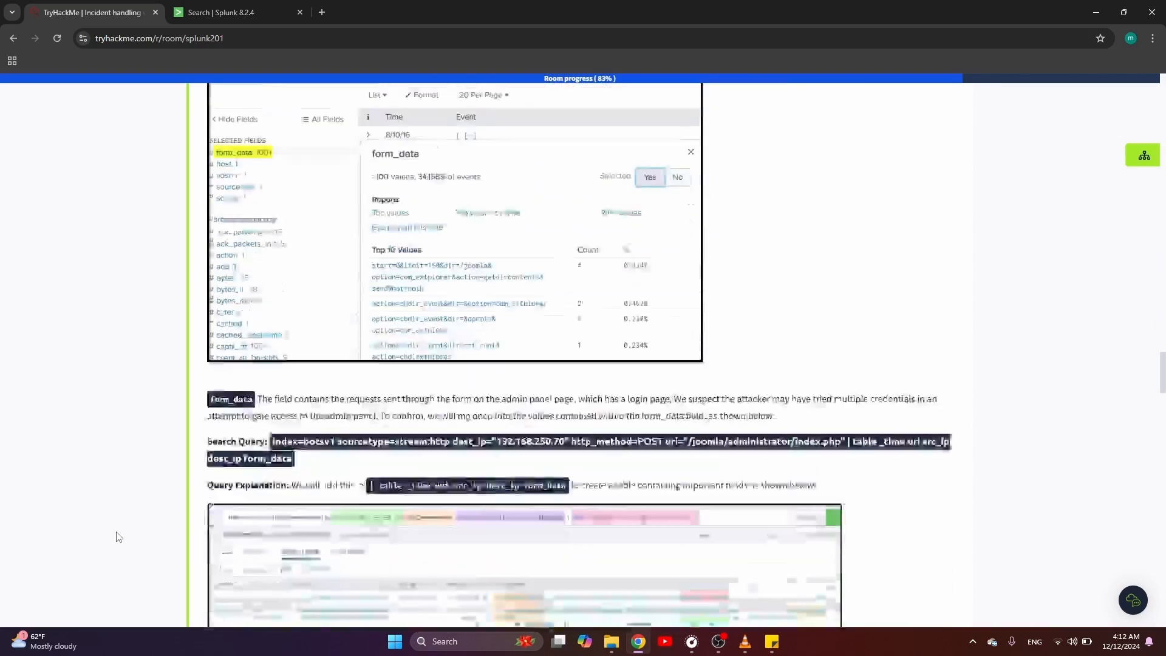
scroll(118, 537, "down", 15)
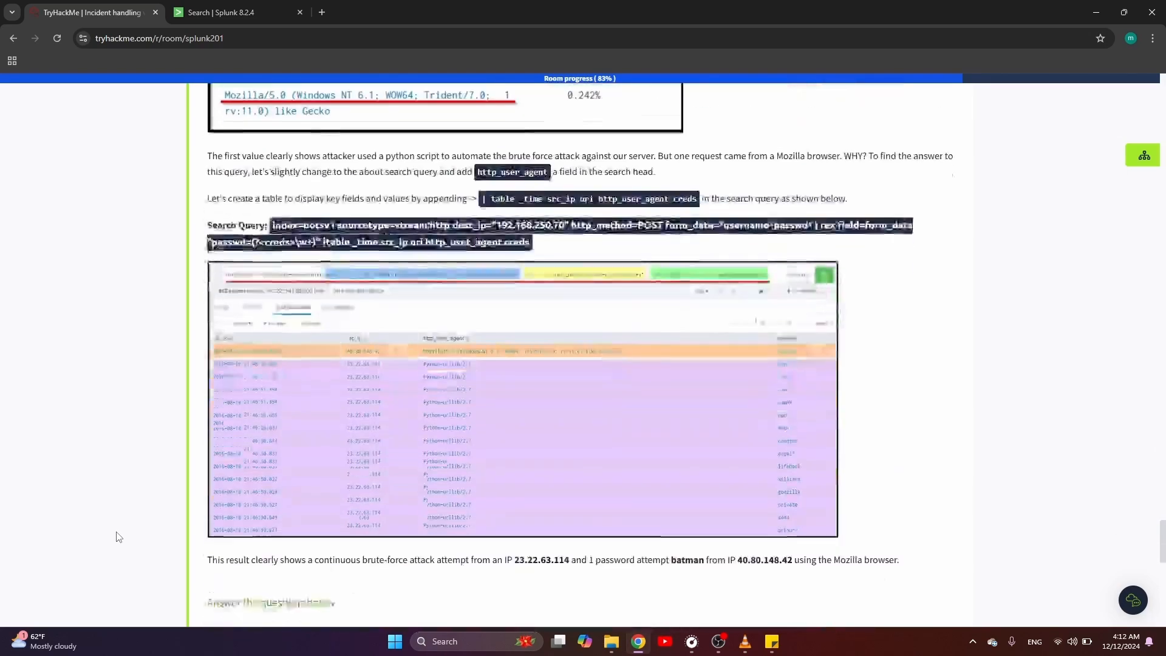
scroll(118, 537, "up", 1)
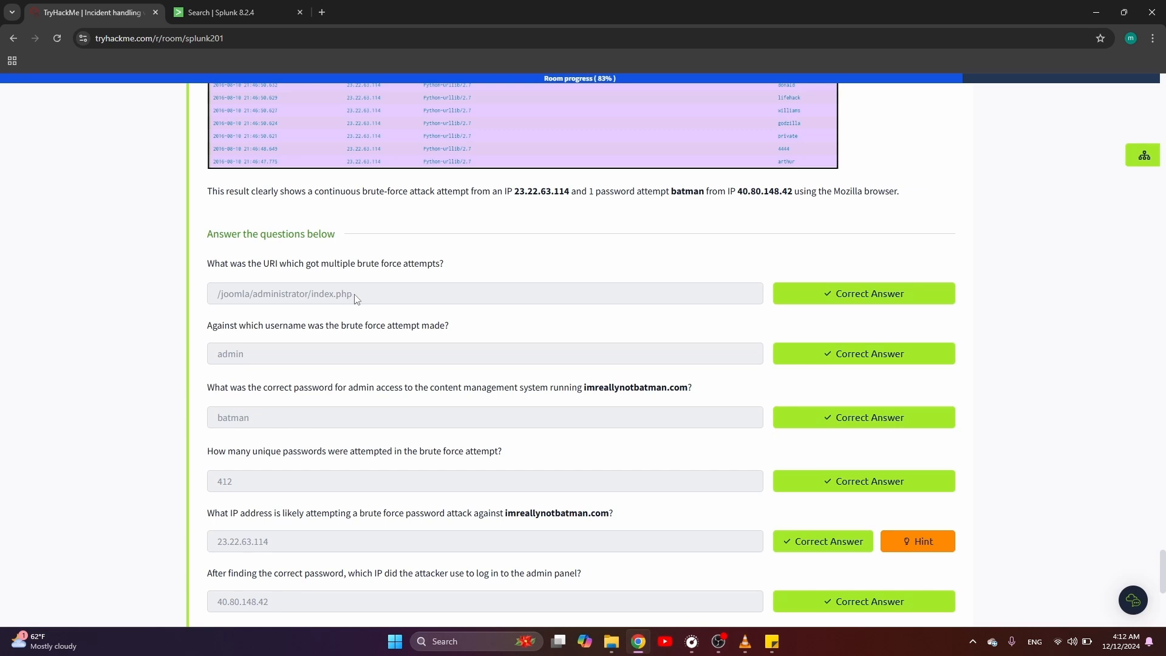
left_click_drag(356, 296, 313, 296)
scroll(347, 300, "up", 10)
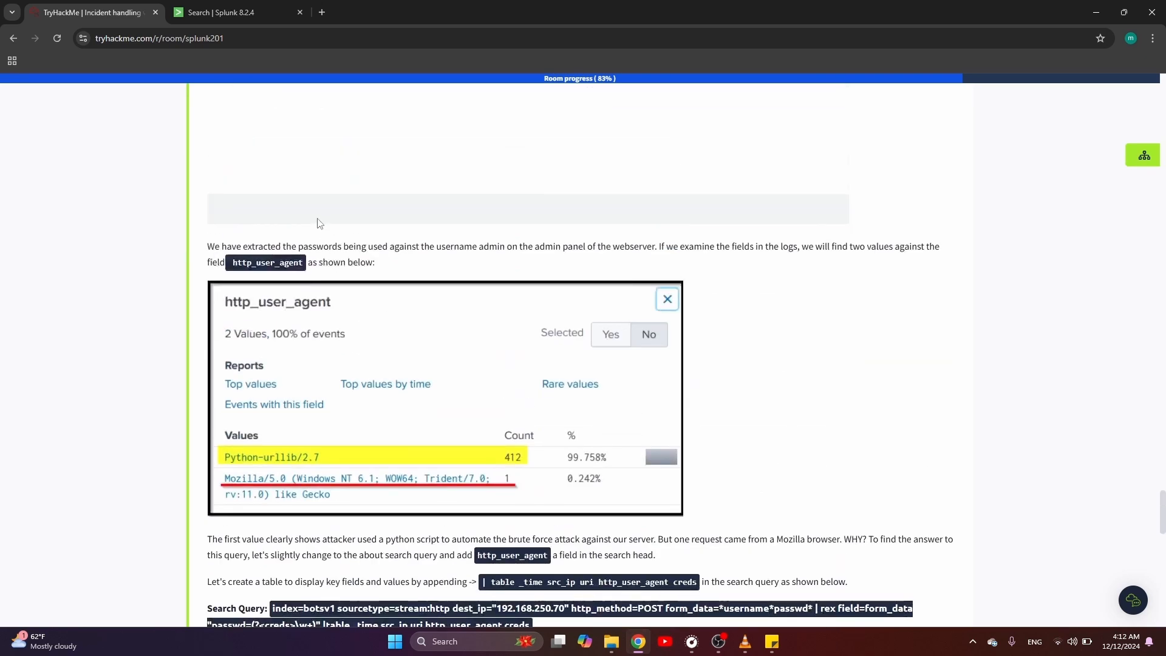
- Switch to Splunk, rerun the stream:http search for dest_ip 192.168.250.70 and narrow it to the http_method value POST
left_click(222, 12)
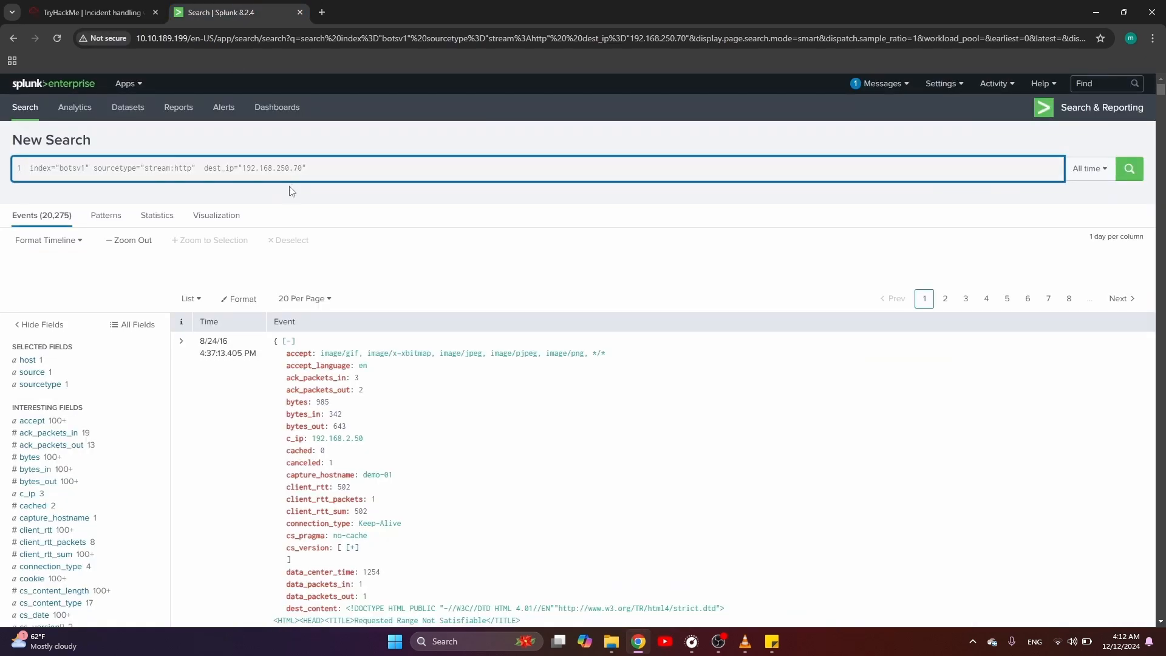
key("Return")
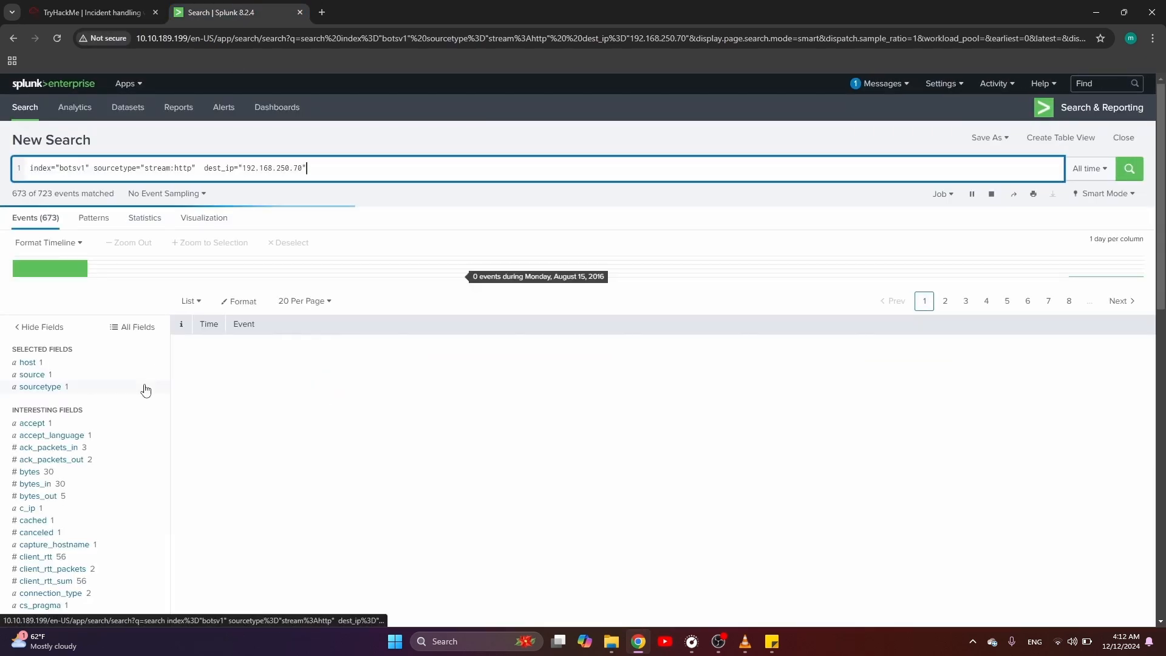
scroll(52, 472, "down", 10)
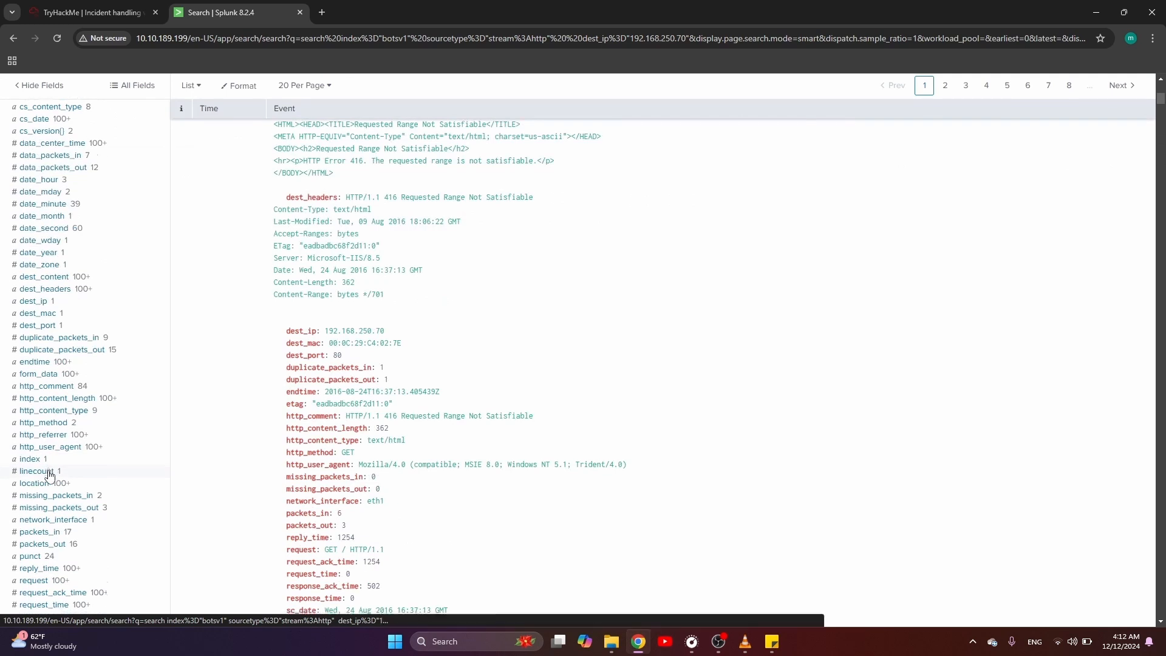
scroll(50, 475, "down", 1)
scroll(50, 475, "up", 5)
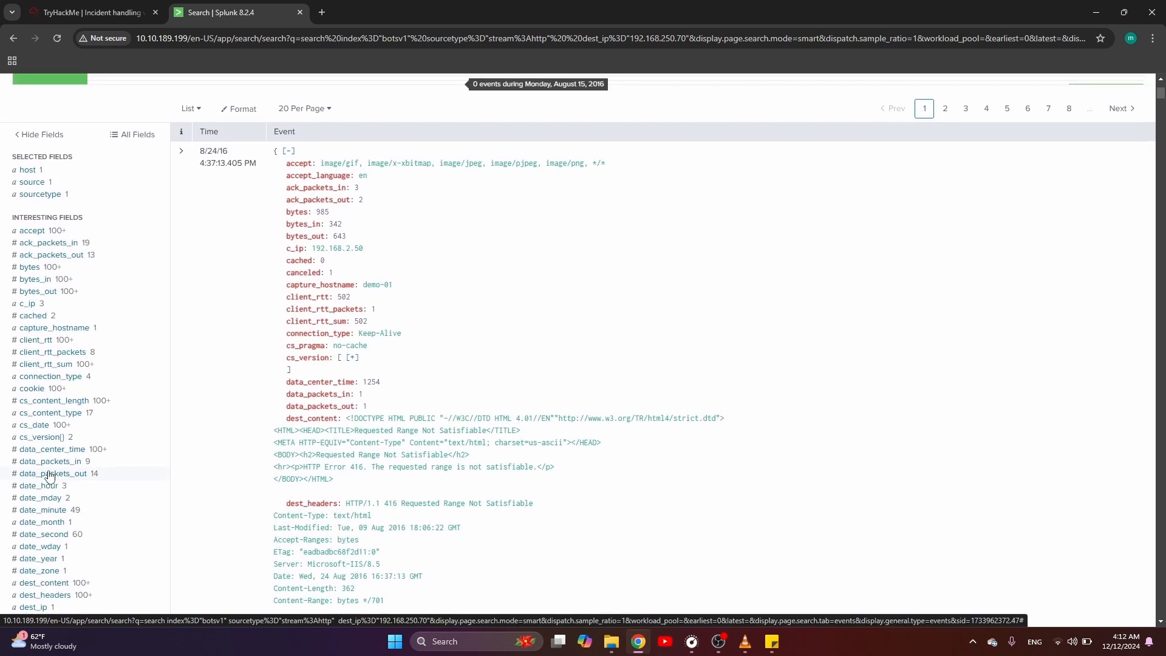
scroll(50, 475, "down", 3)
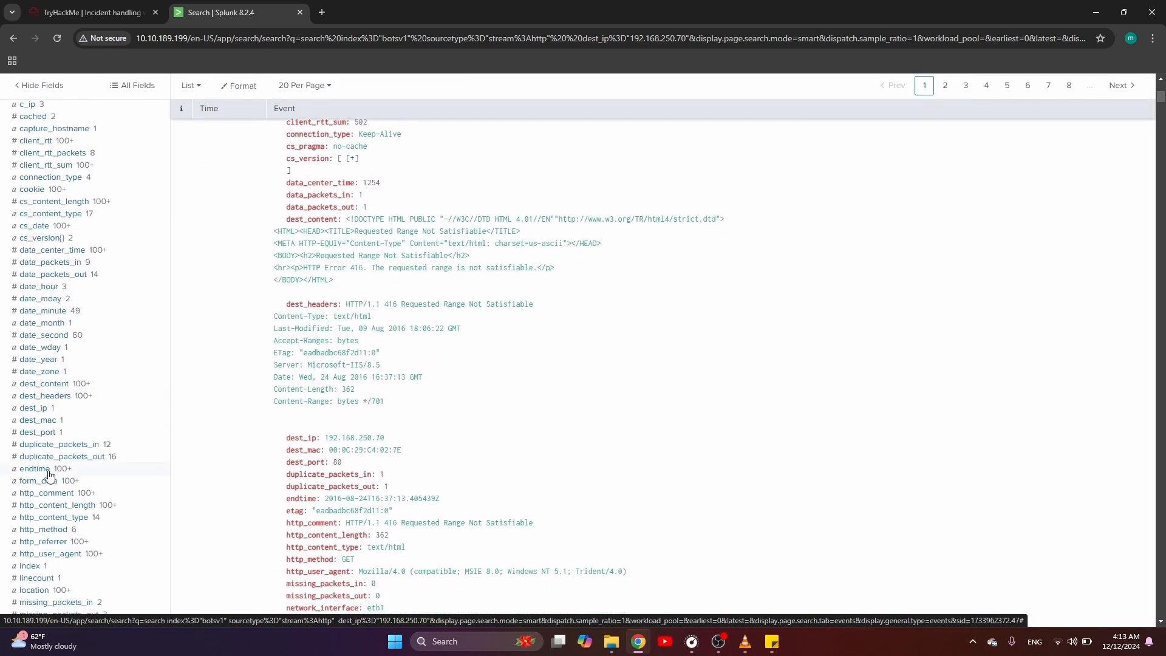
left_click(59, 531)
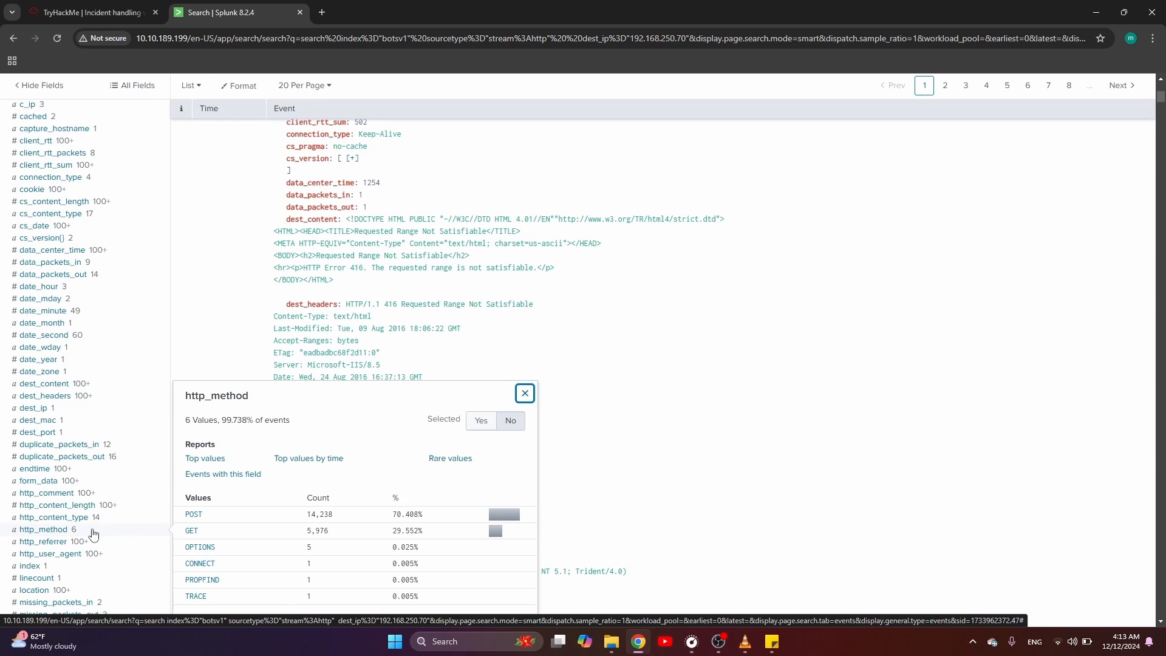
left_click(196, 515)
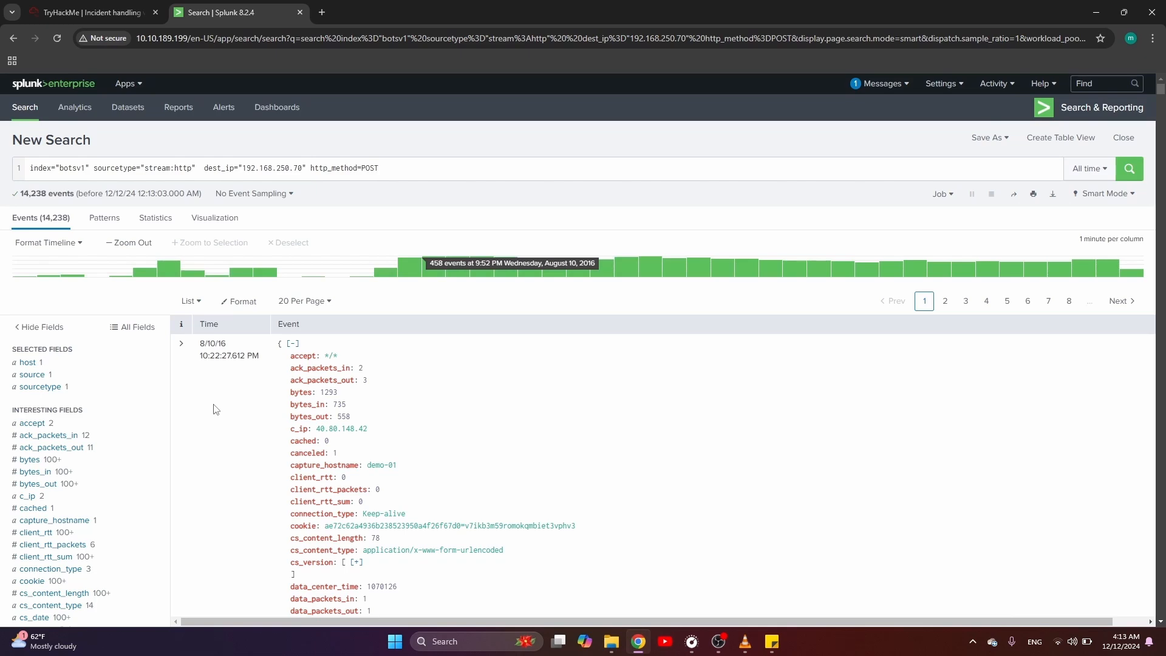
- Filter the POST events by the uri field value /joomla/administrator/index.php
scroll(99, 395, "down", 15)
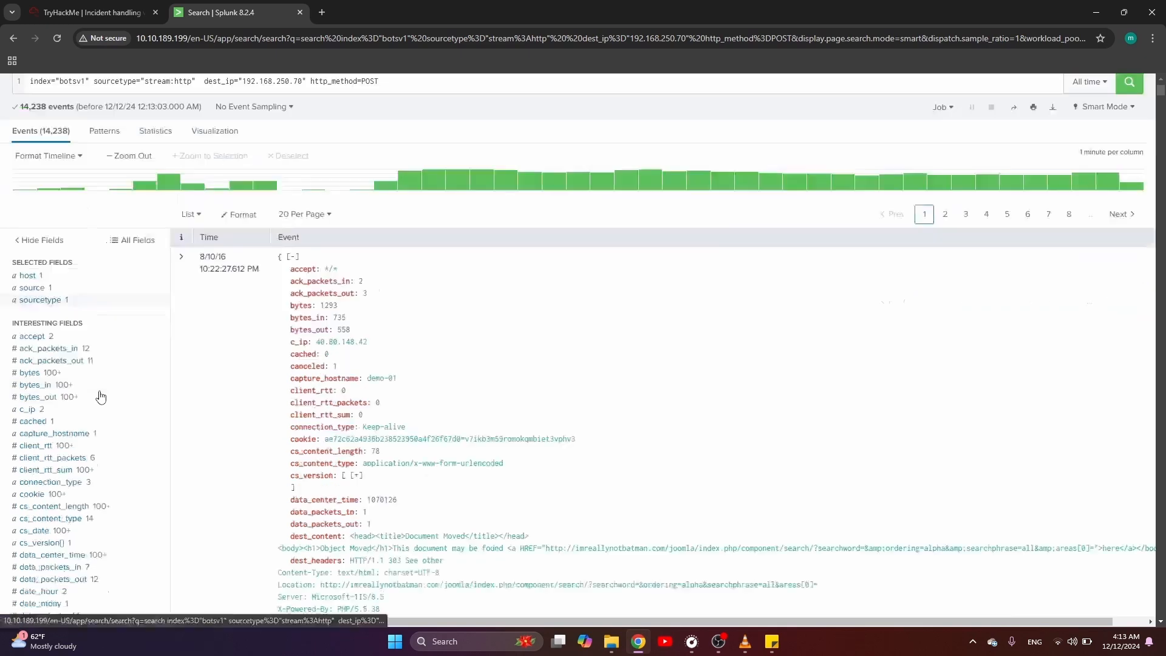
scroll(102, 396, "up", 1)
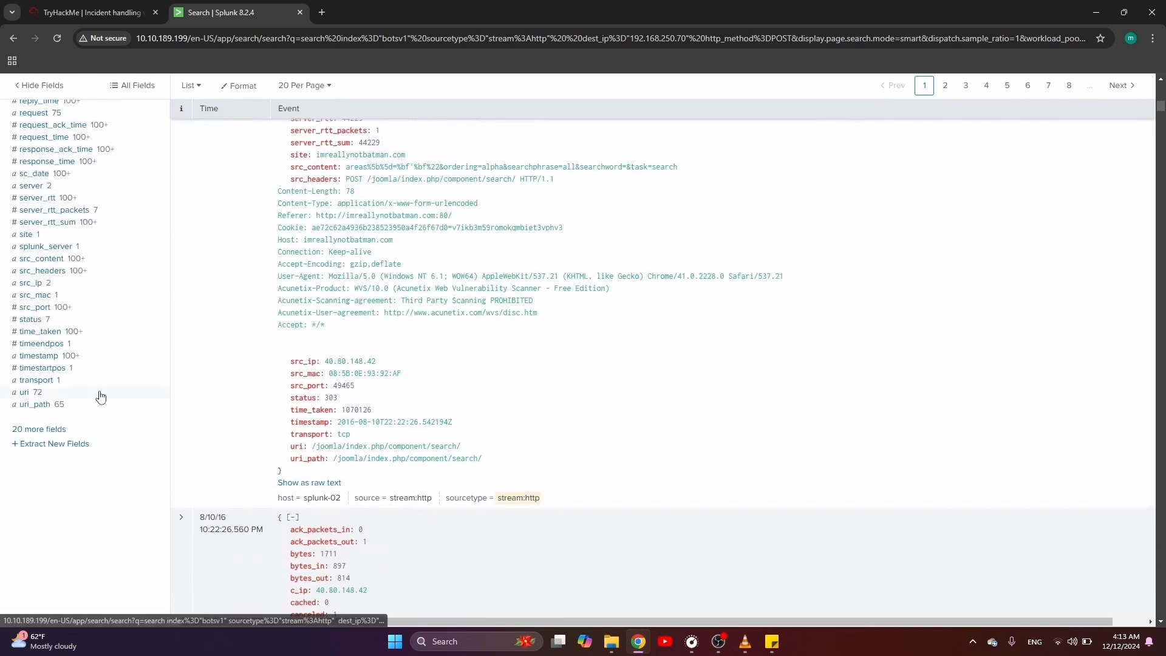
left_click(101, 395)
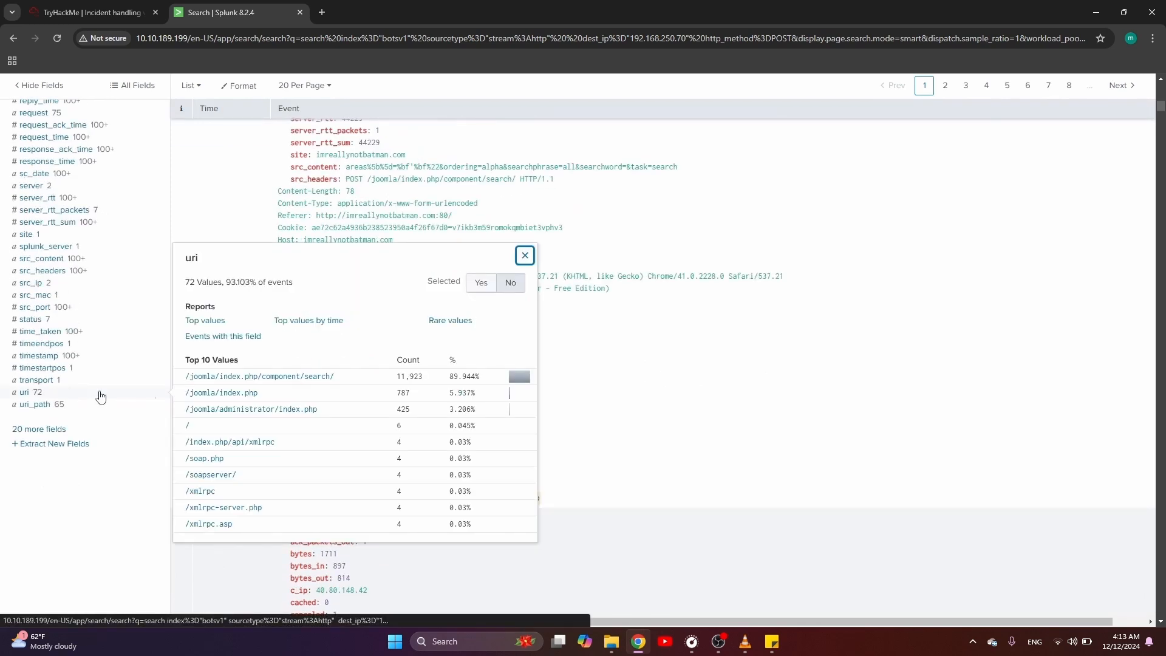
left_click(252, 408)
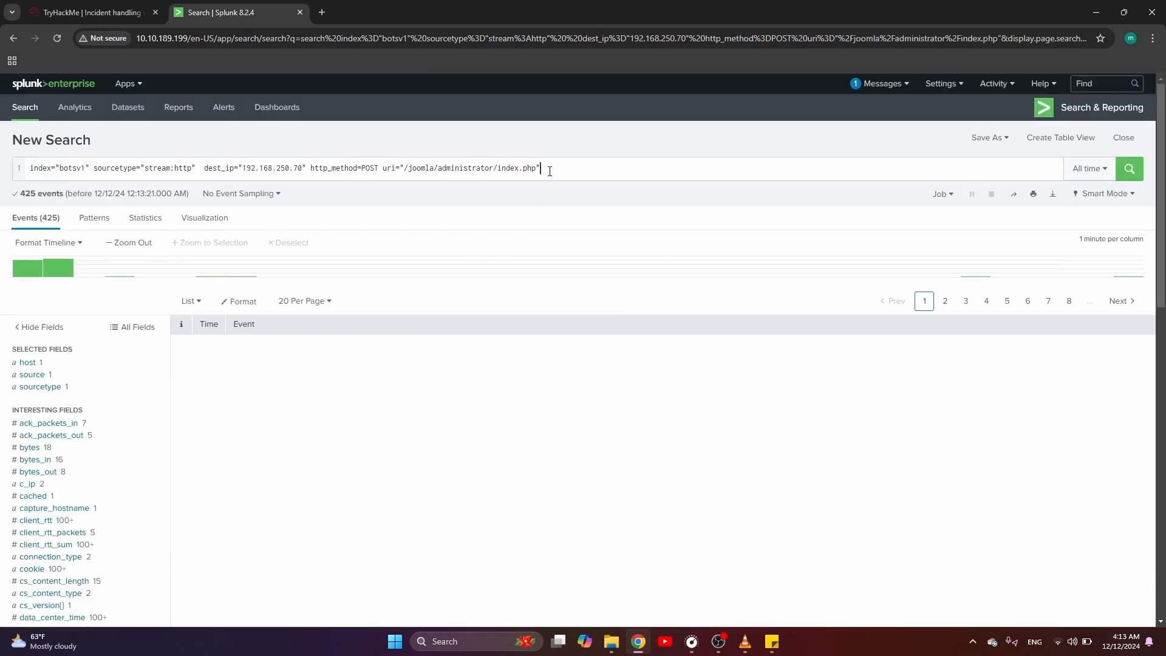
- Append "| table _time src_ip dest_ip uri" on a second line of the query and run the search
left_click(549, 171)
type("| ")
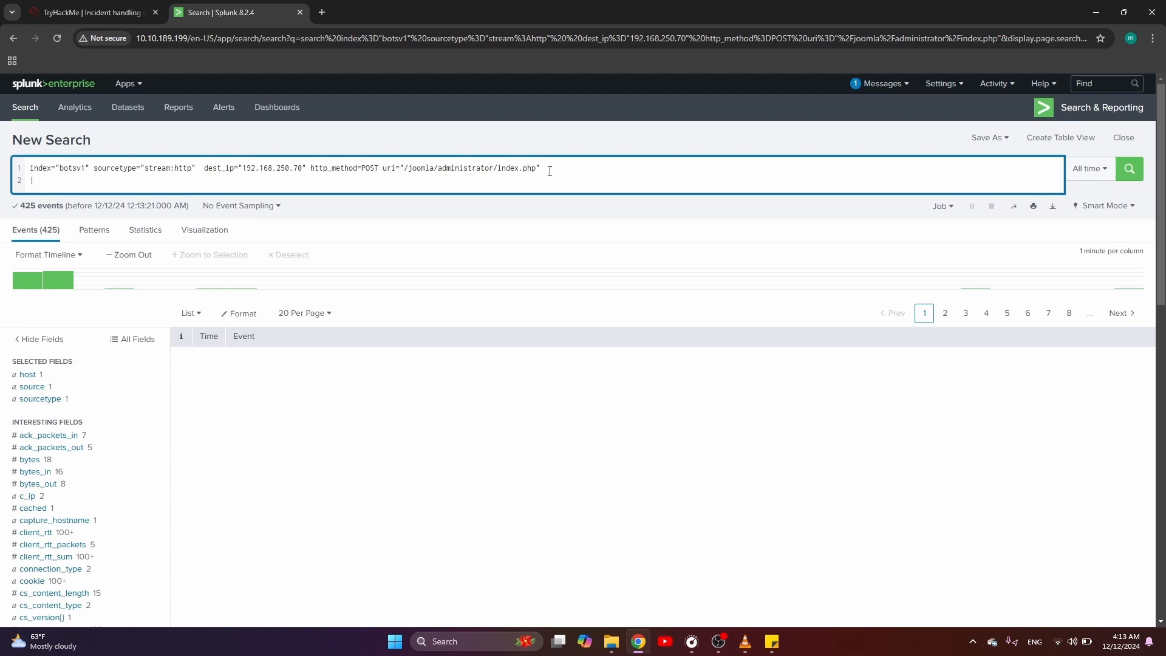
type("table")
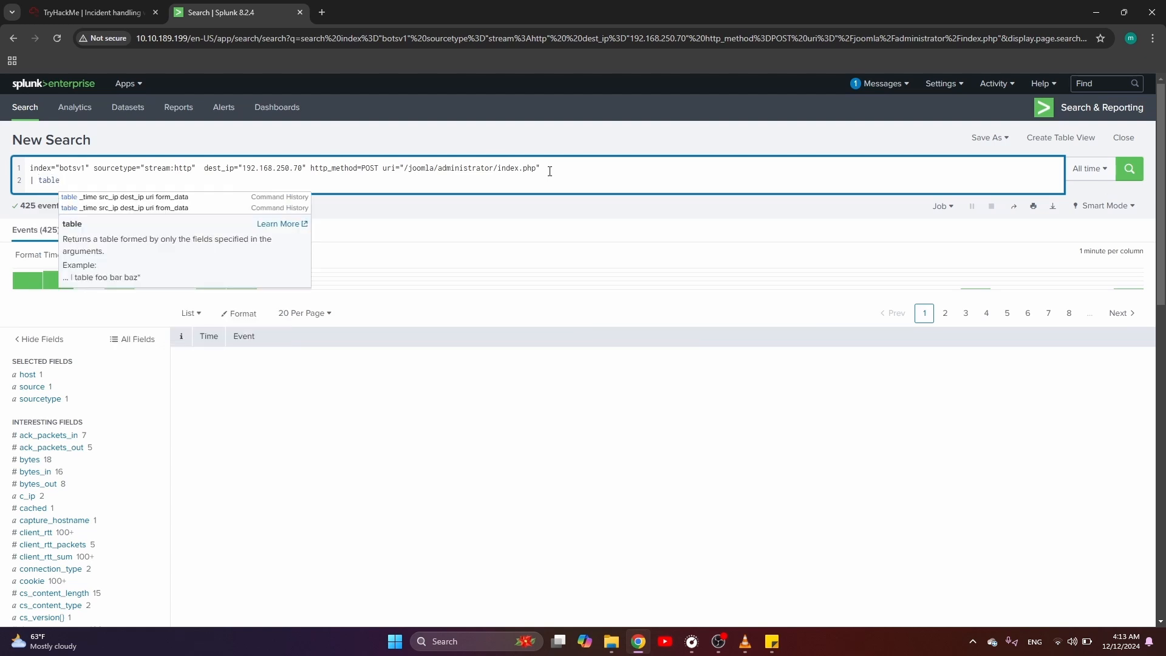
type(" _time")
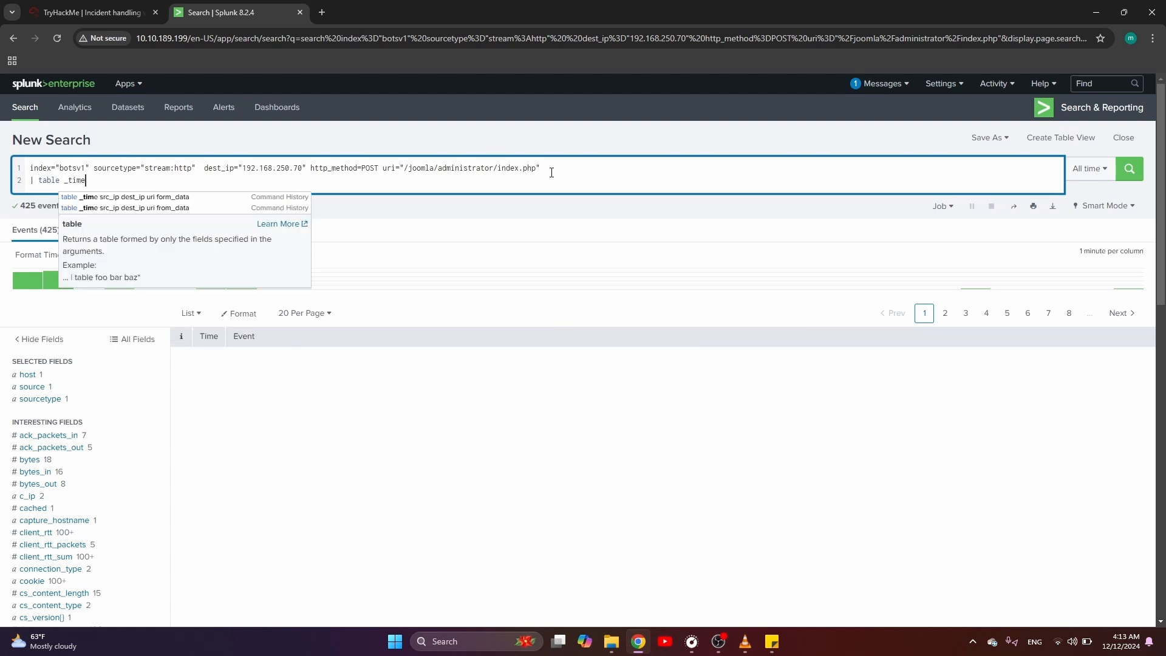
type(" sr")
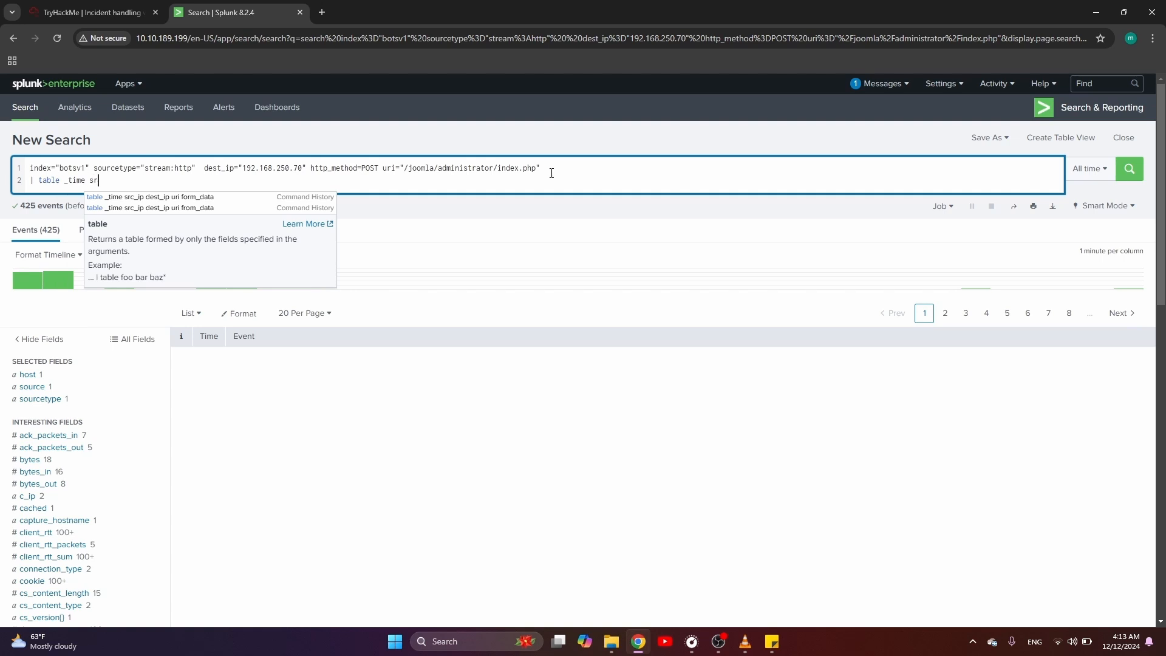
type("c_ip")
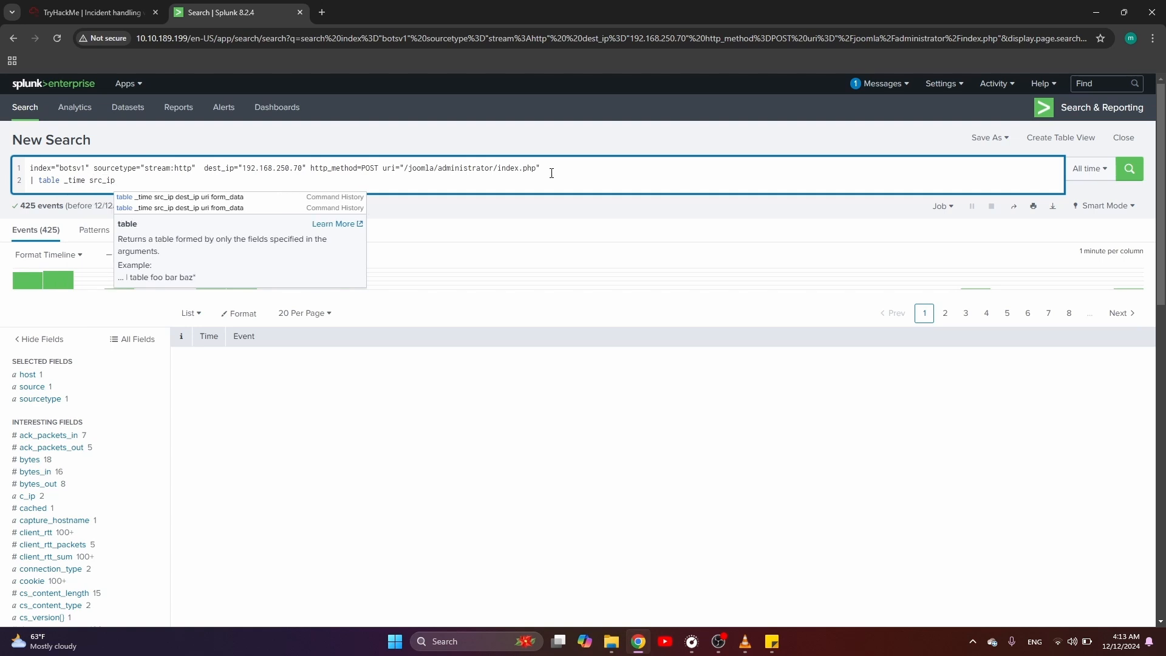
type(" dest_ip ")
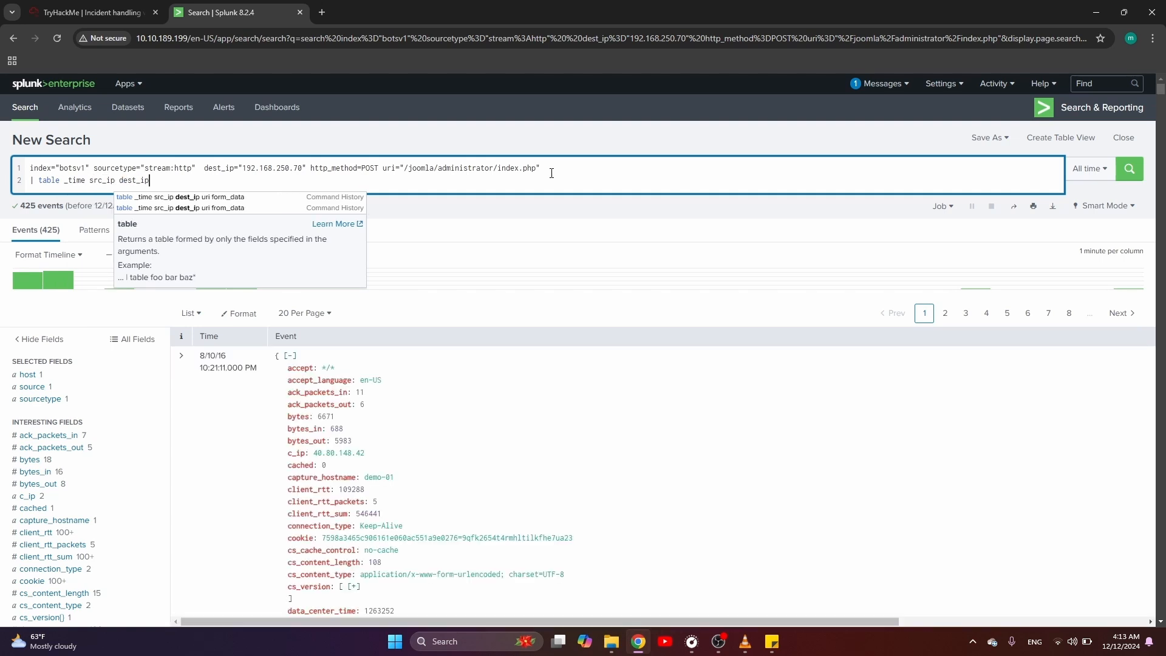
type("u")
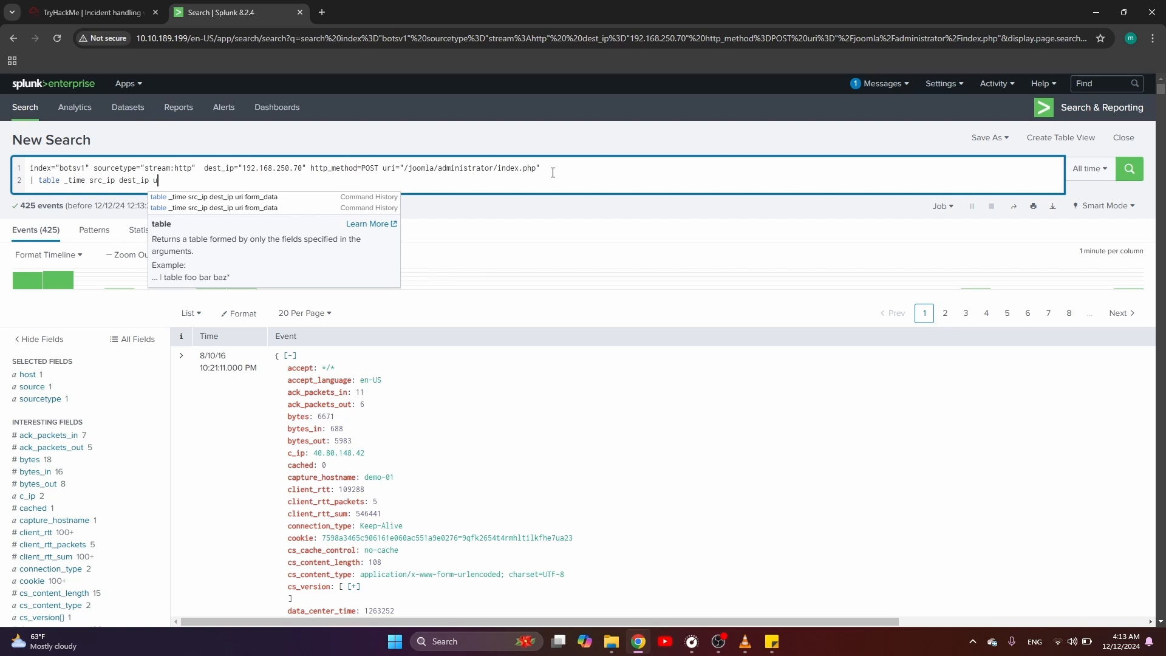
type("ri")
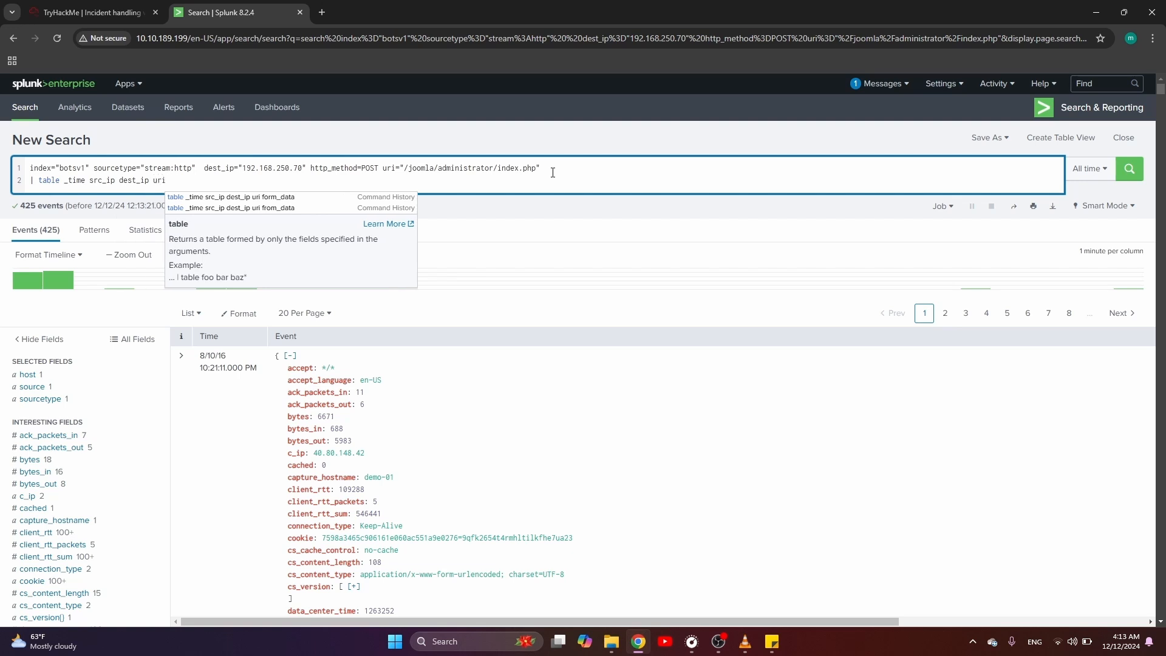
key("Return")
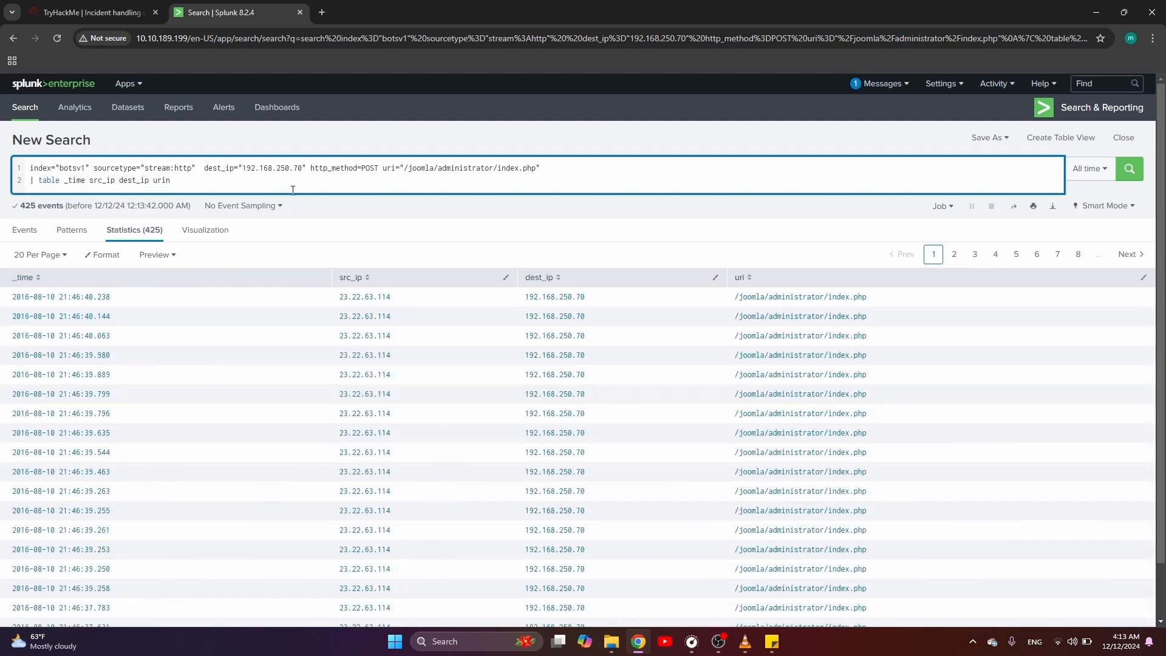
- Add form_data as the last field of the table command and rerun the search
type("fro")
key("BackSpace")
key("BackSpace")
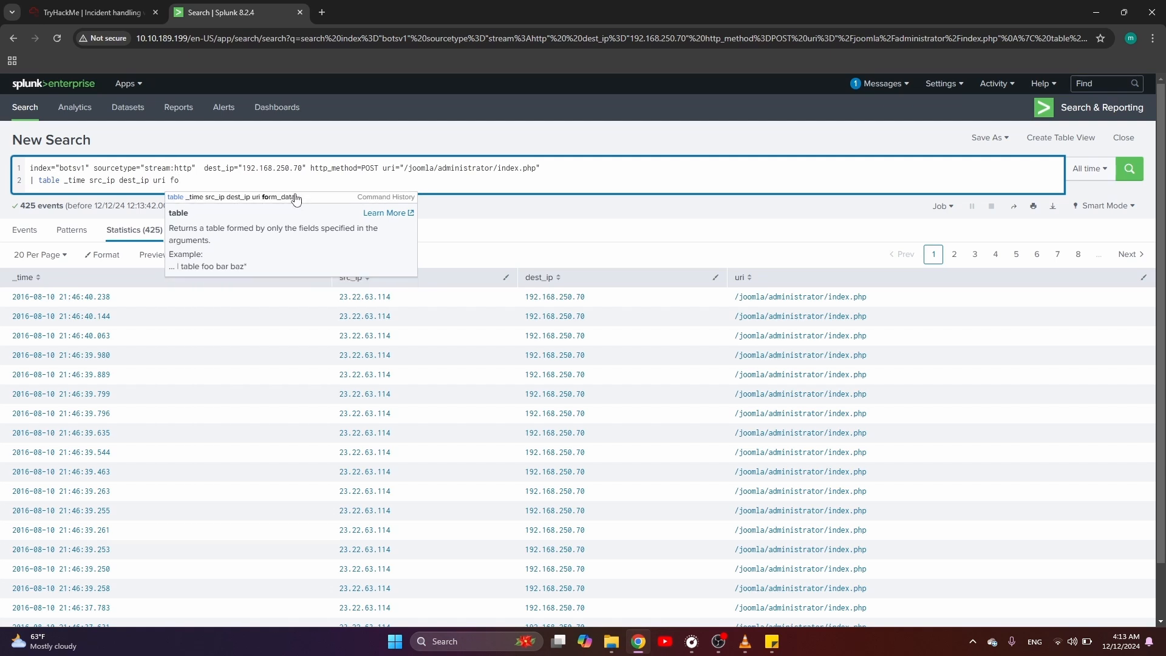
type("rm")
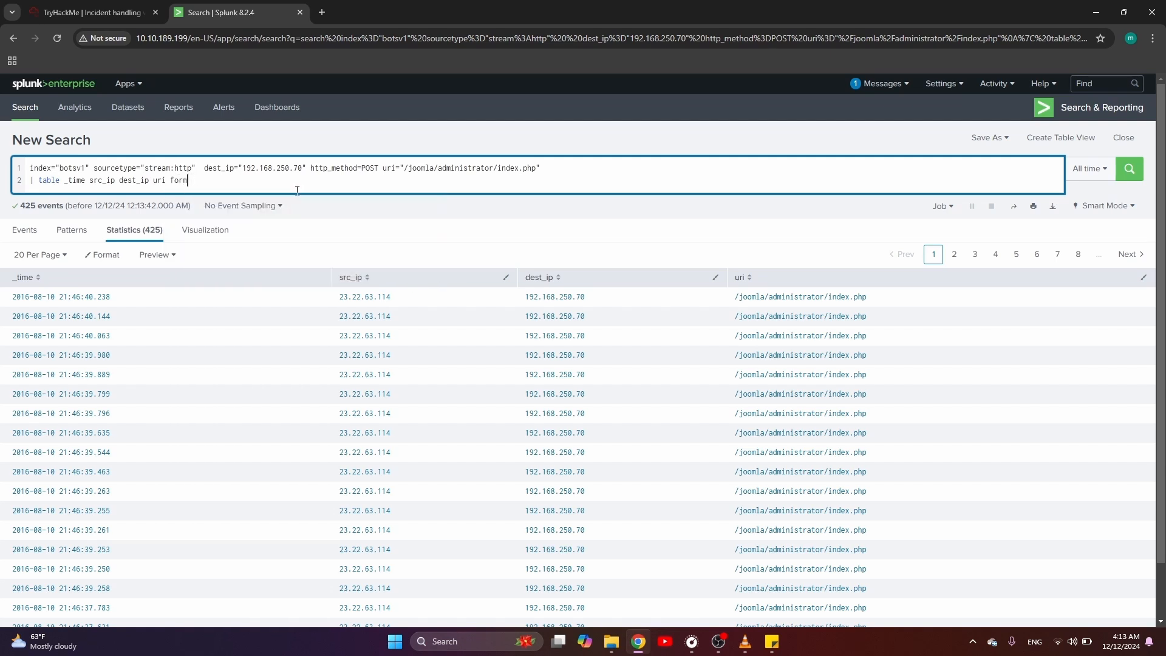
type("_data")
key("Return")
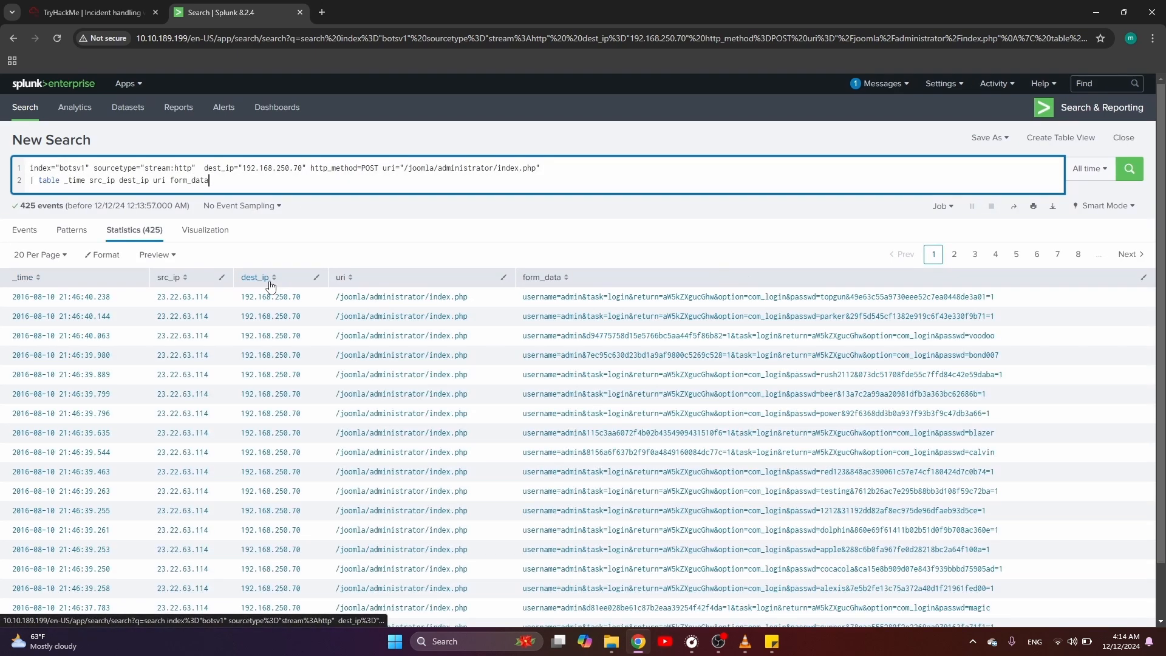
- Page through the results table and examine the form_data column for submitted login usernames and passwords
scroll(249, 408, "down", 1)
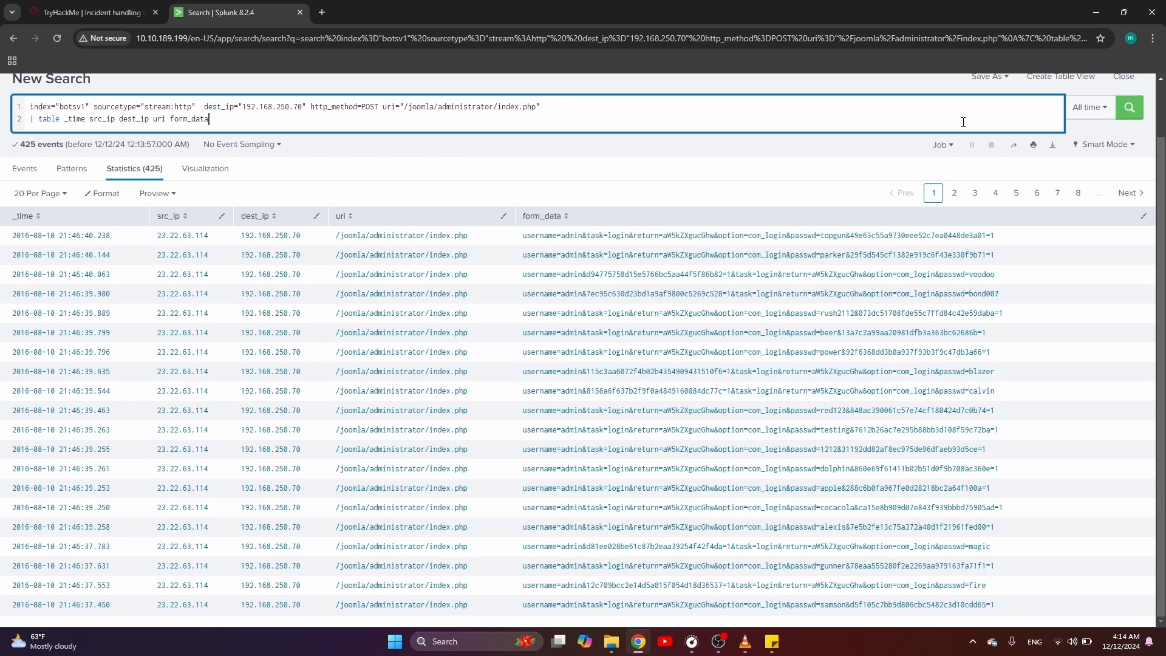
left_click(949, 195)
left_click(975, 193)
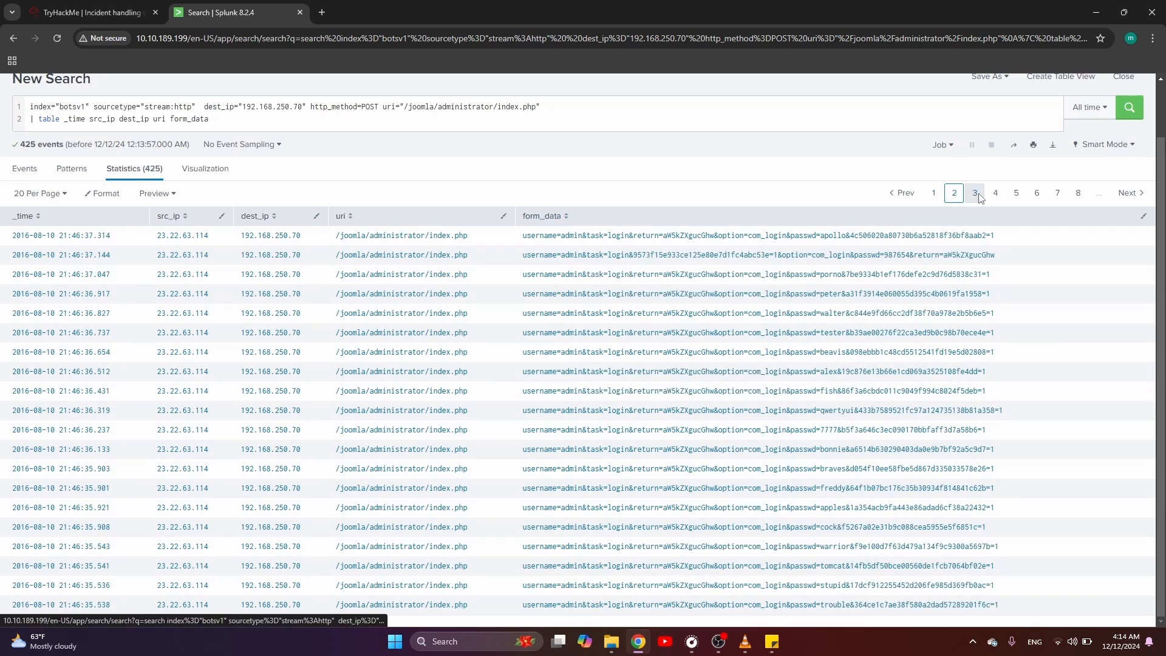
left_click(933, 193)
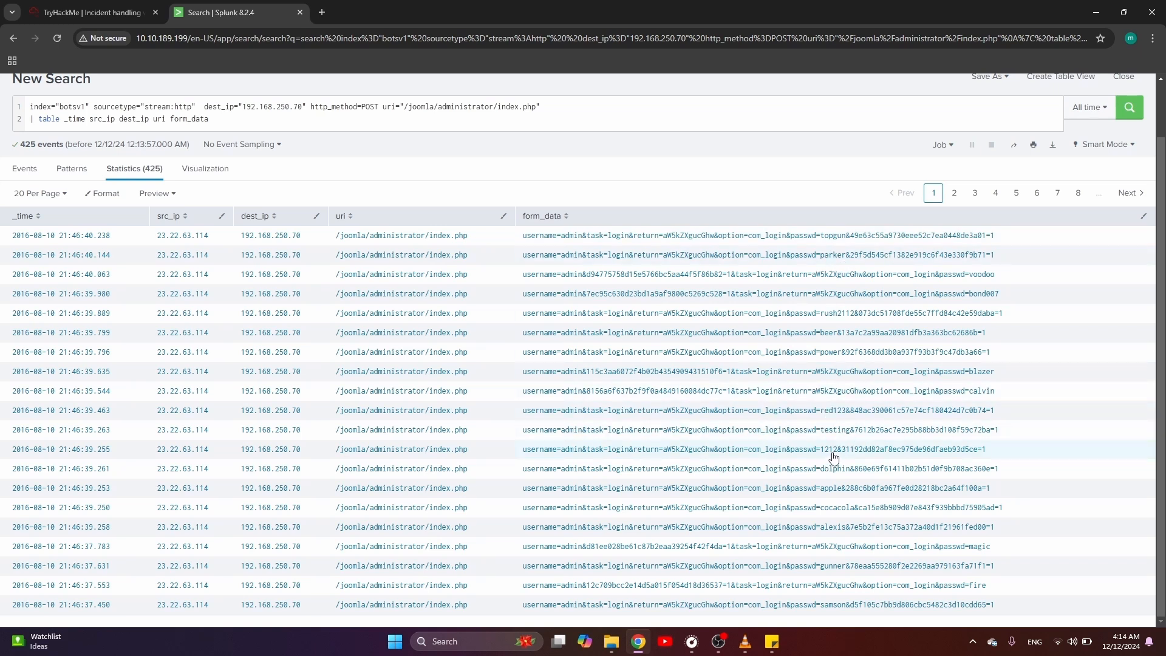
scroll(830, 458, "up", 2)
scroll(830, 458, "down", 2)
scroll(260, 371, "up", 1)
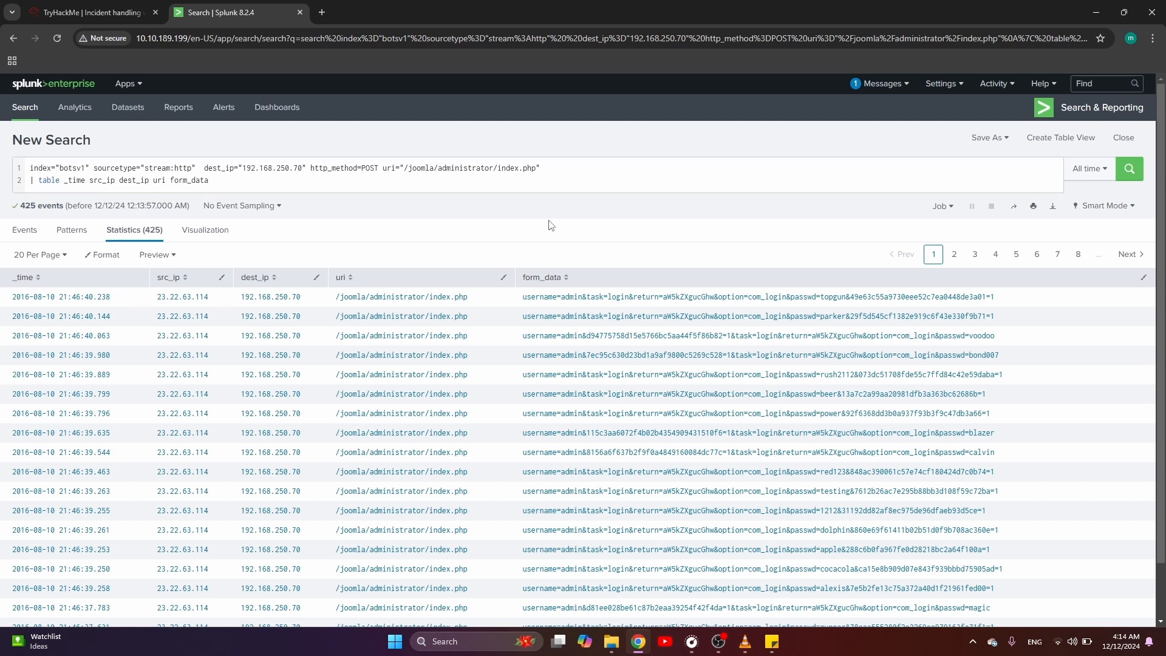
- Add the filter form_data=*username*passwd* after the uri condition on the query's first line and rerun the search
left_click(562, 167)
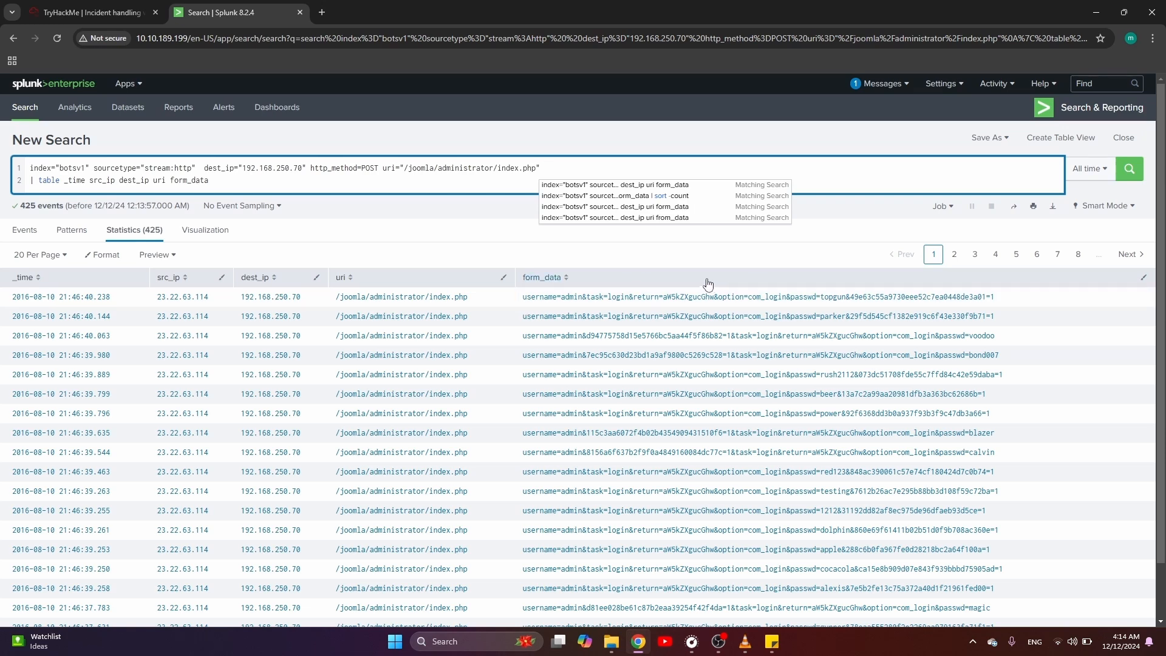
key("BackSpace")
key("BackSpace")
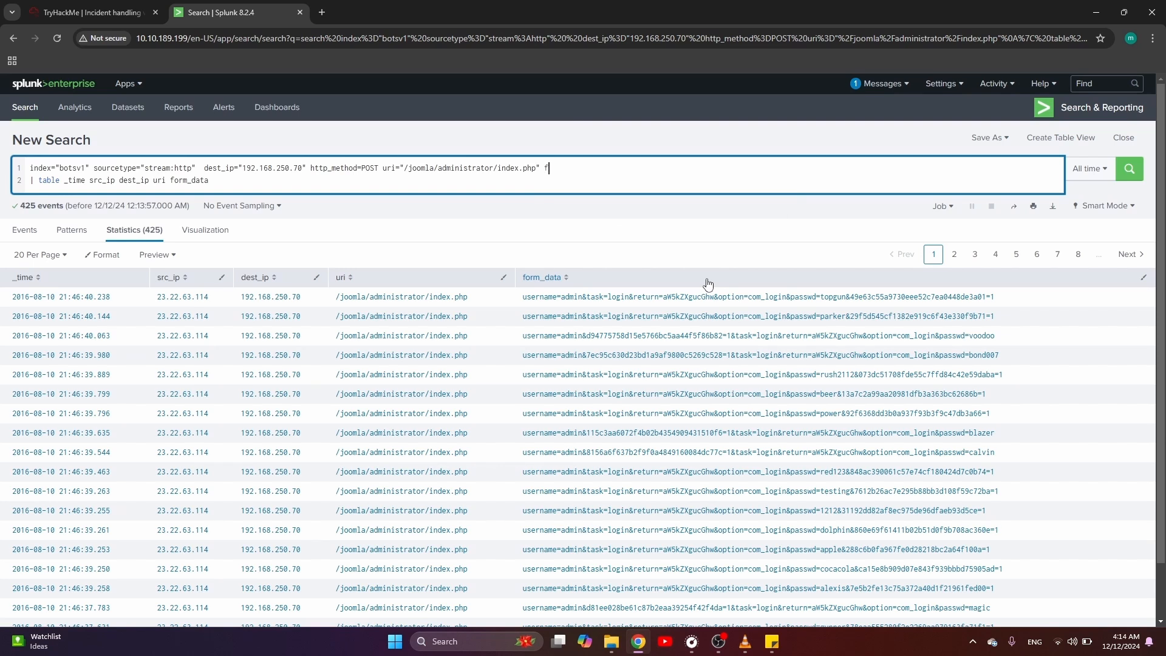
type("rm")
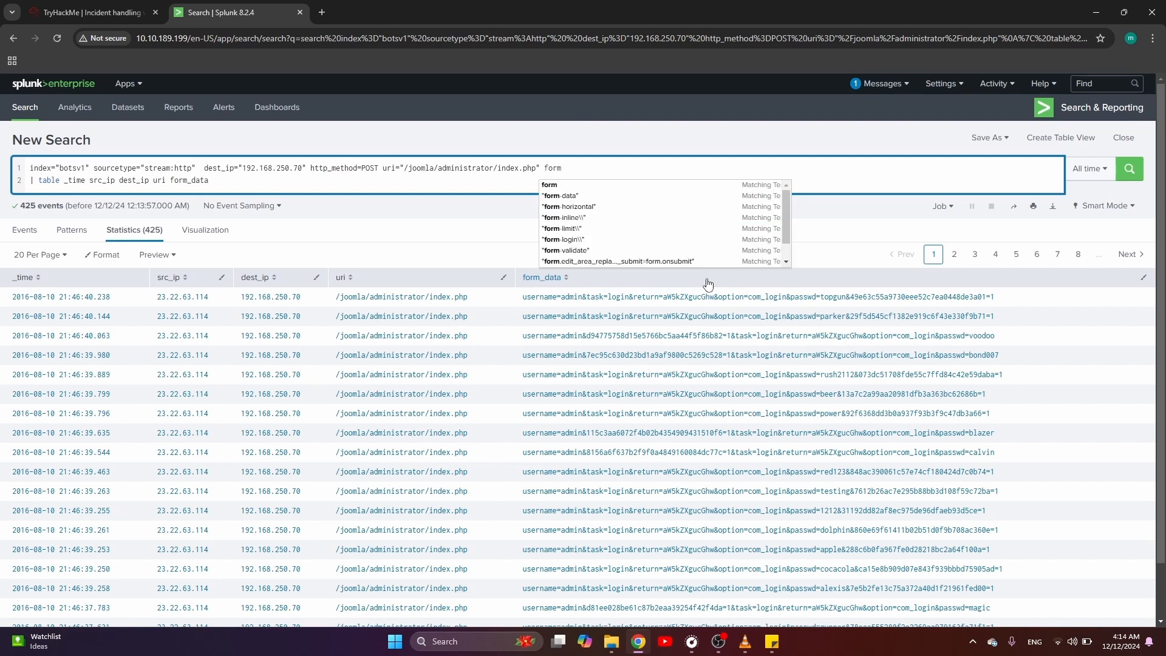
type("_data")
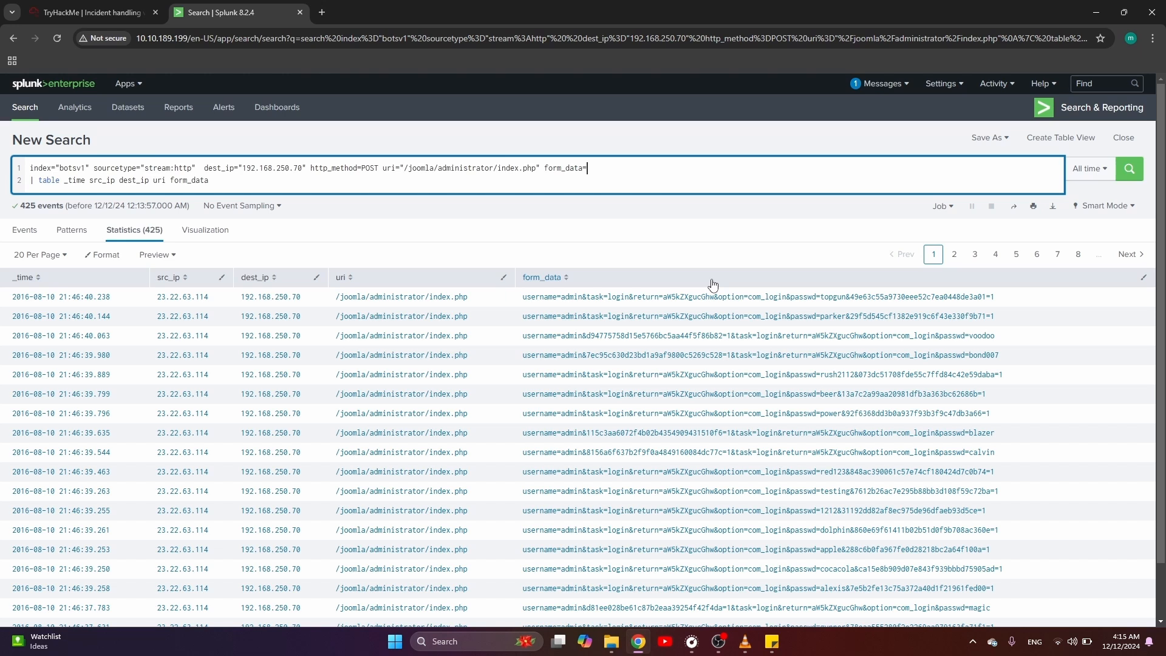
type("username*passwd*")
key("Return")
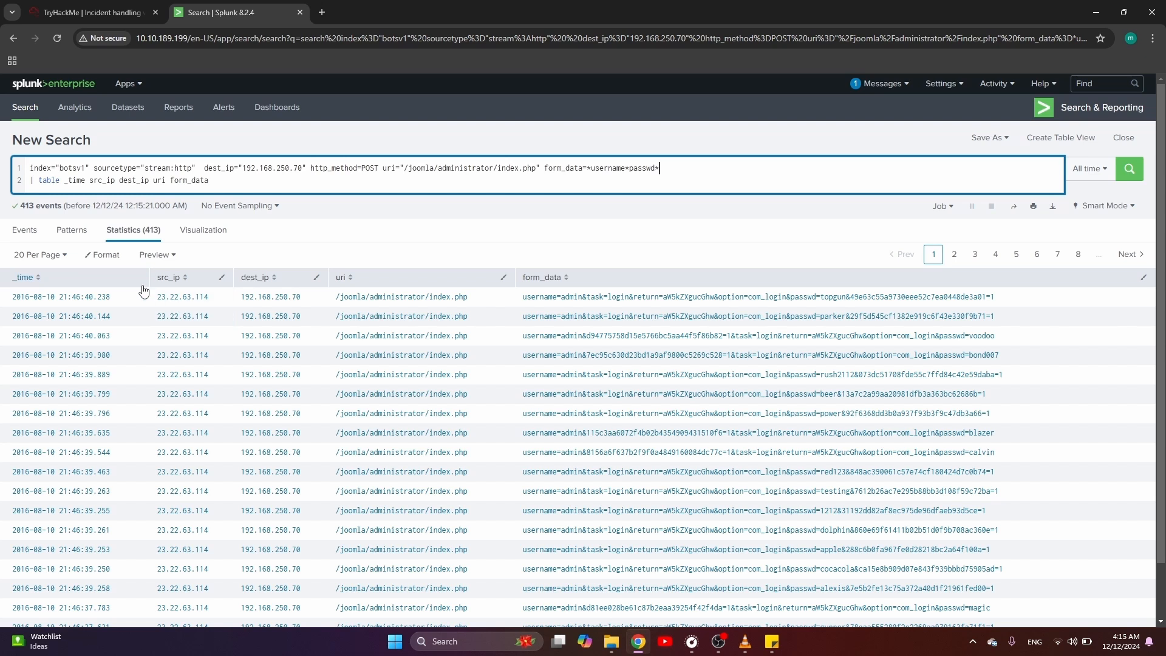
- Begin a third line with a pipe below the table command in the query
left_click(222, 181)
key("shift+Return")
type("| ")
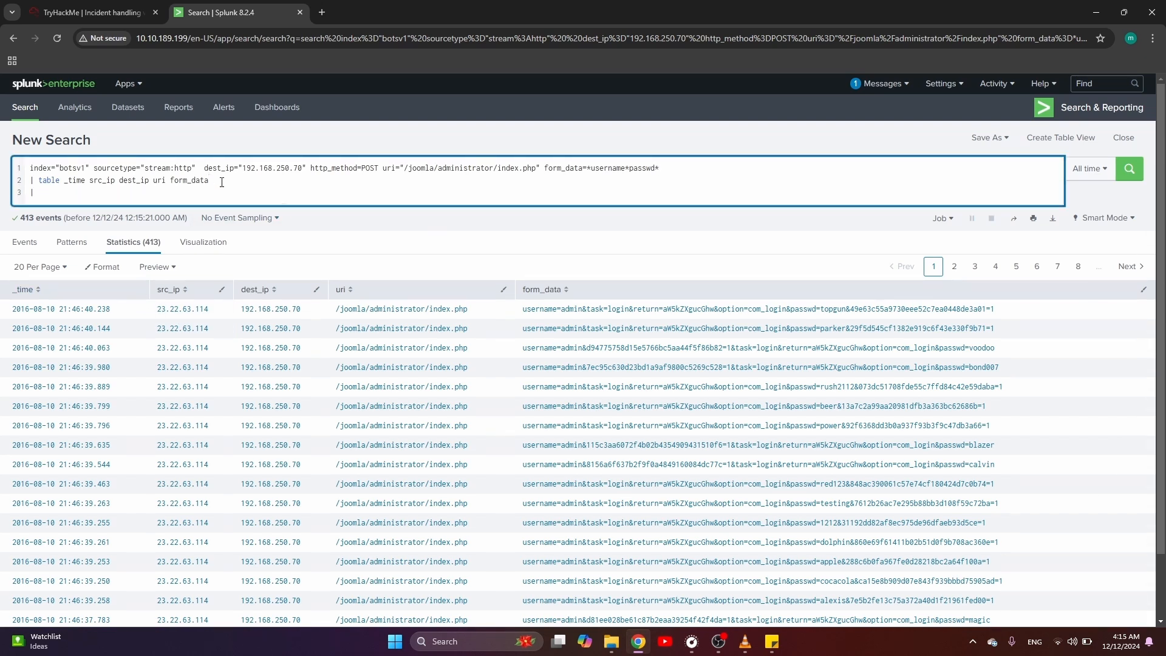
- Try to sort the login attempts table by descending count with a "sort -count" line, and run the search
type("sort")
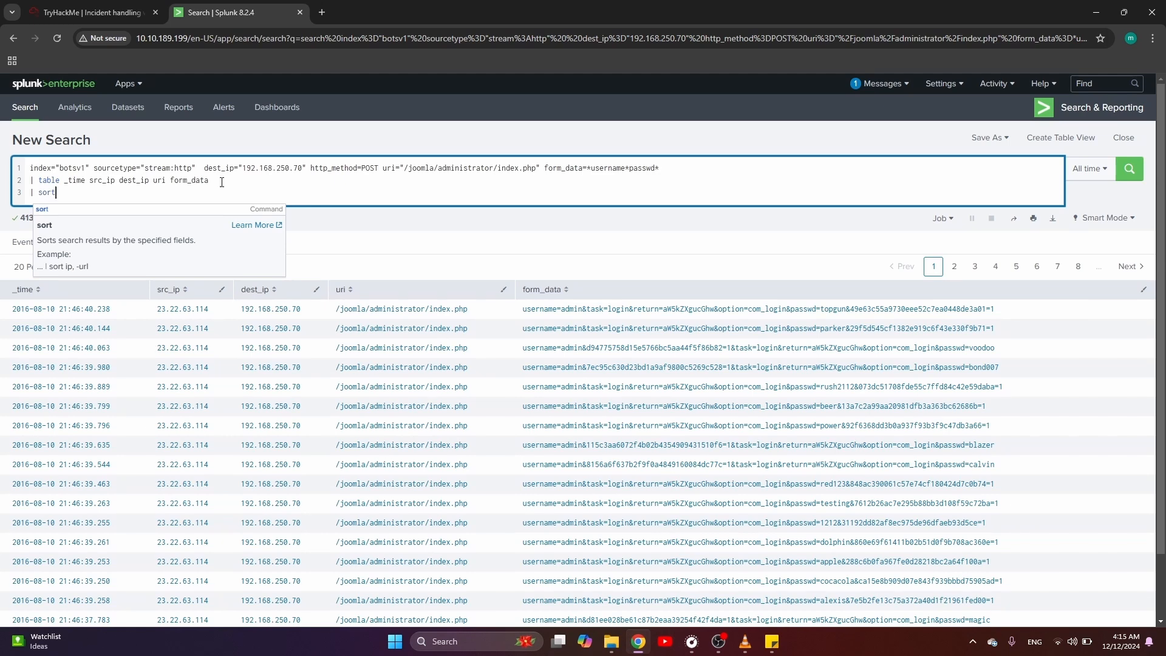
type(" -co")
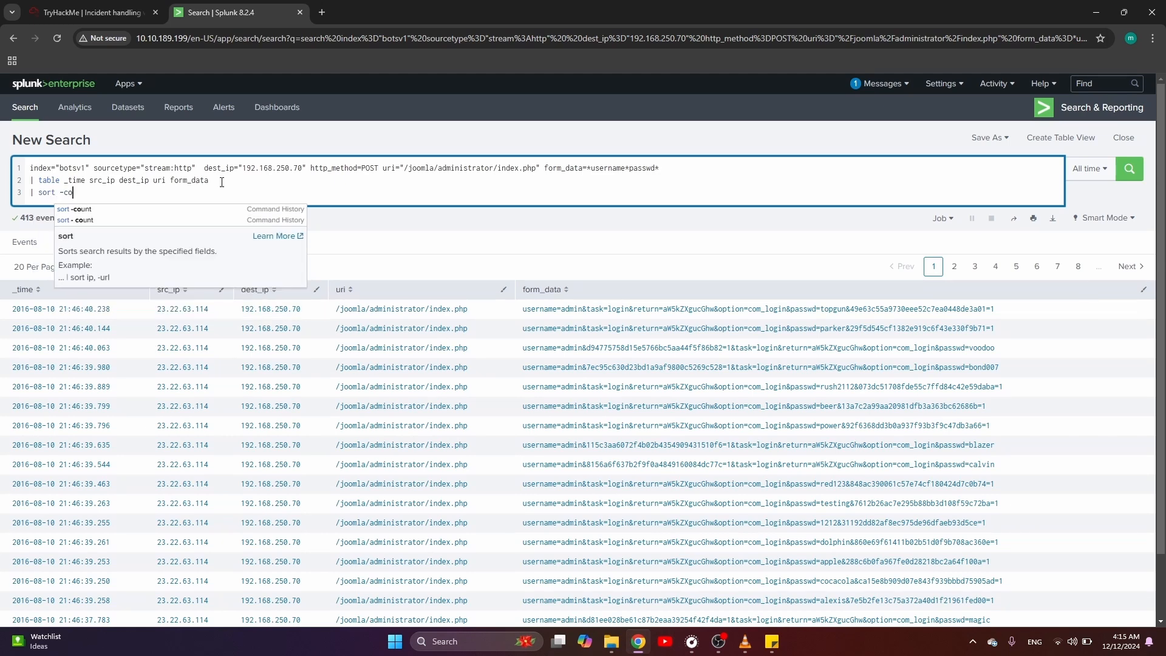
type("unt\\")
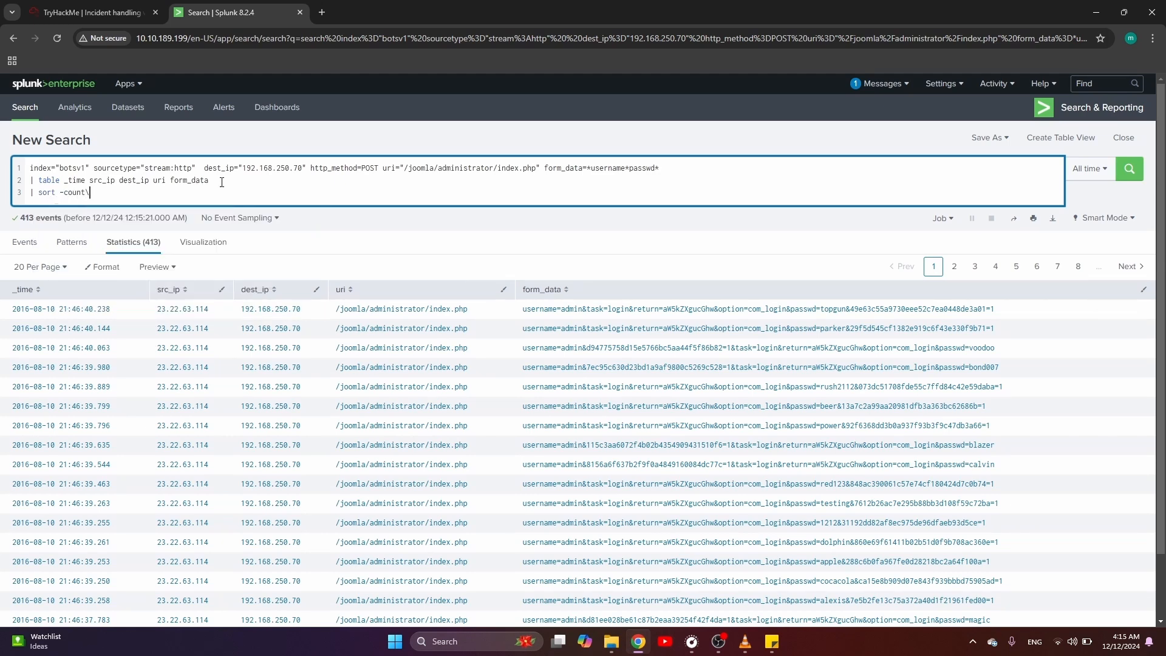
key("Return")
scroll(187, 373, "down", 1)
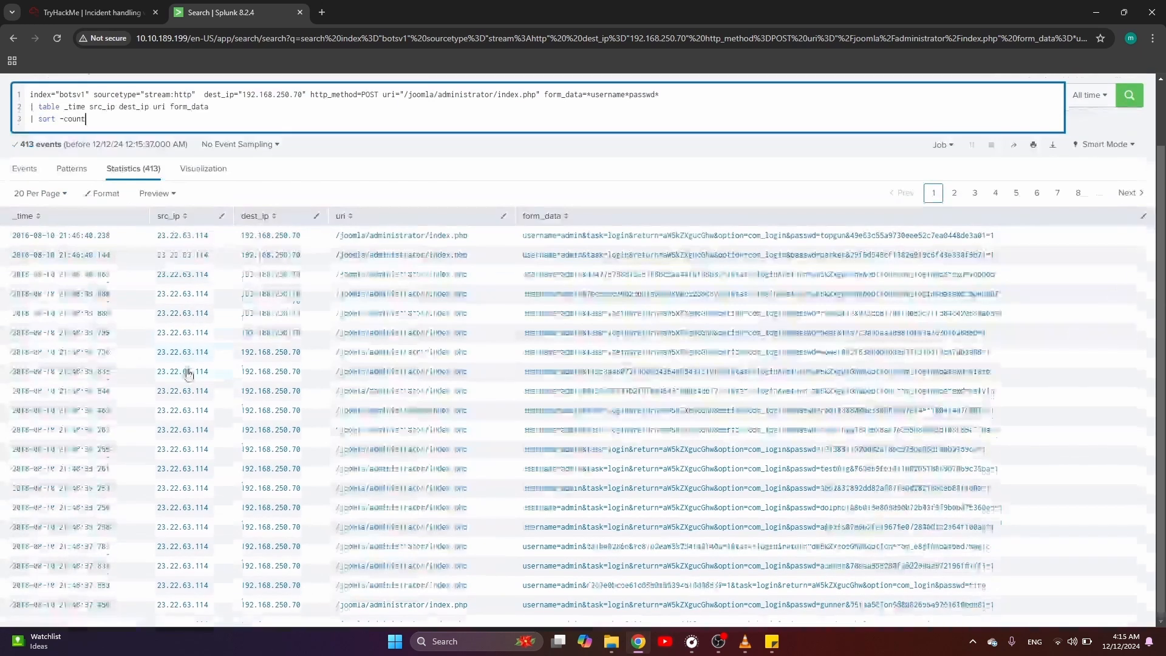
scroll(187, 374, "up", 1)
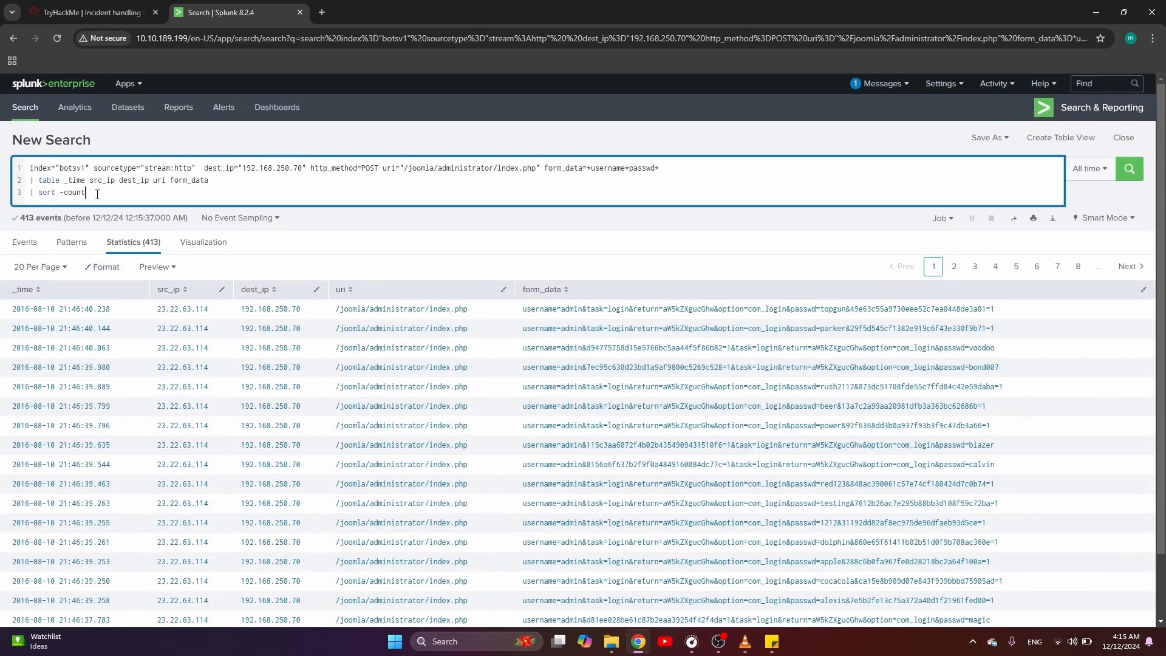
- Remove the "sort -count" line from the query and rerun the search
left_click_drag(97, 193, 22, 198)
key("BackSpace")
key("BackSpace")
key("Return")
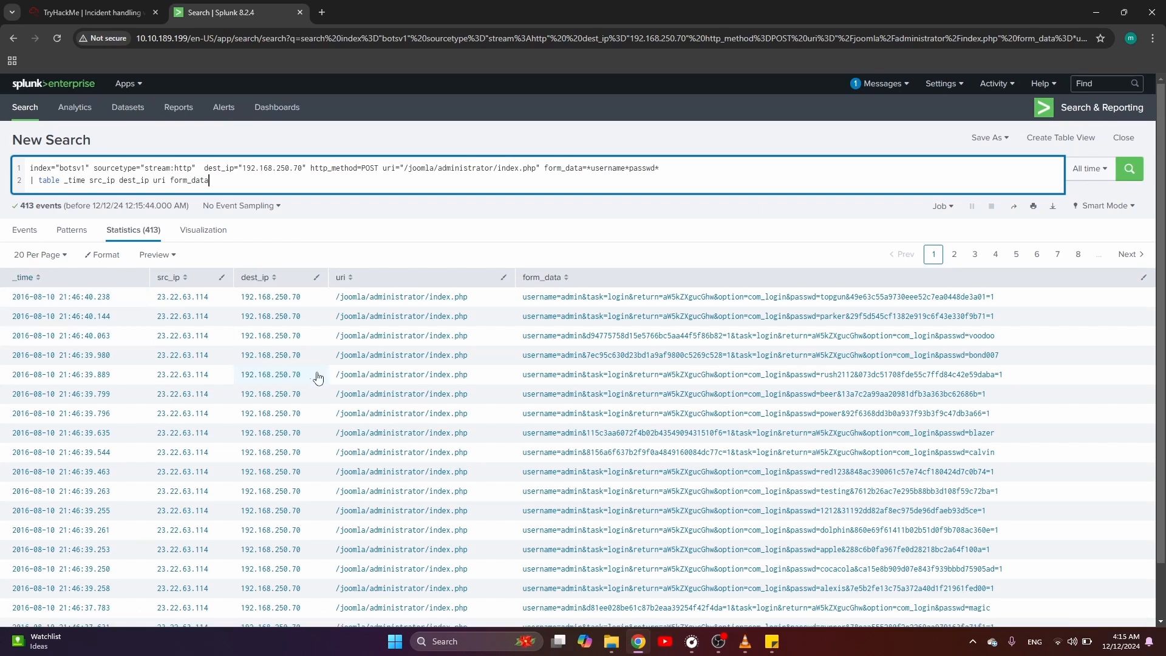
- Sort the results table by _time with the newest events first, and highlight the source IP of the latest login attempt
left_click(24, 278)
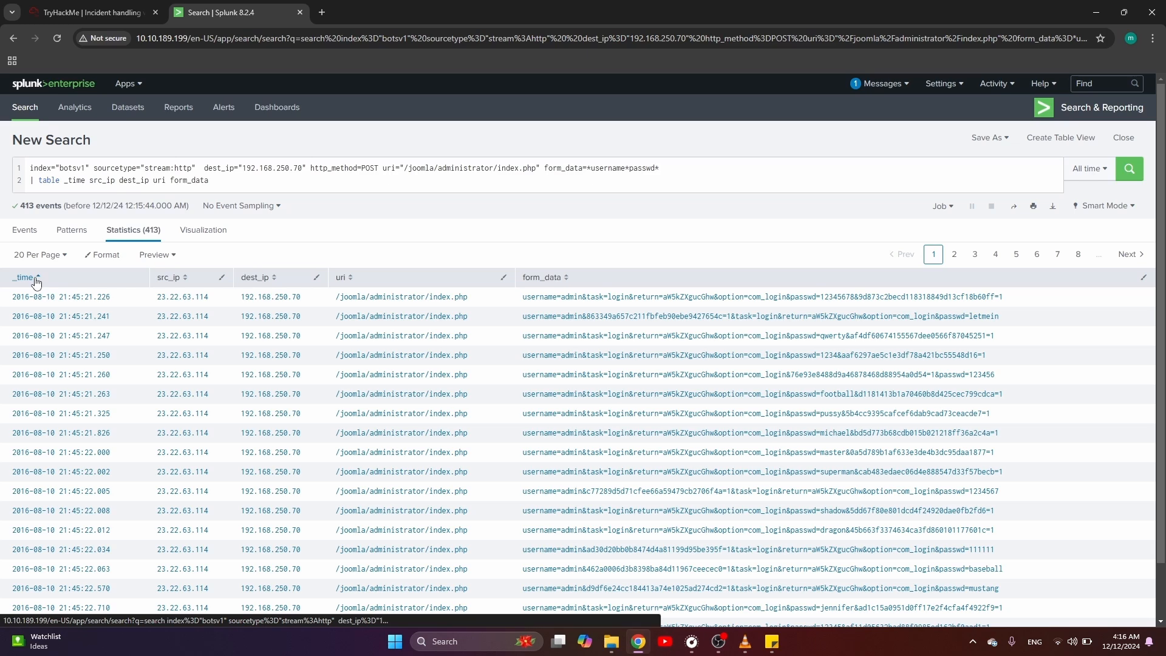
left_click(34, 278)
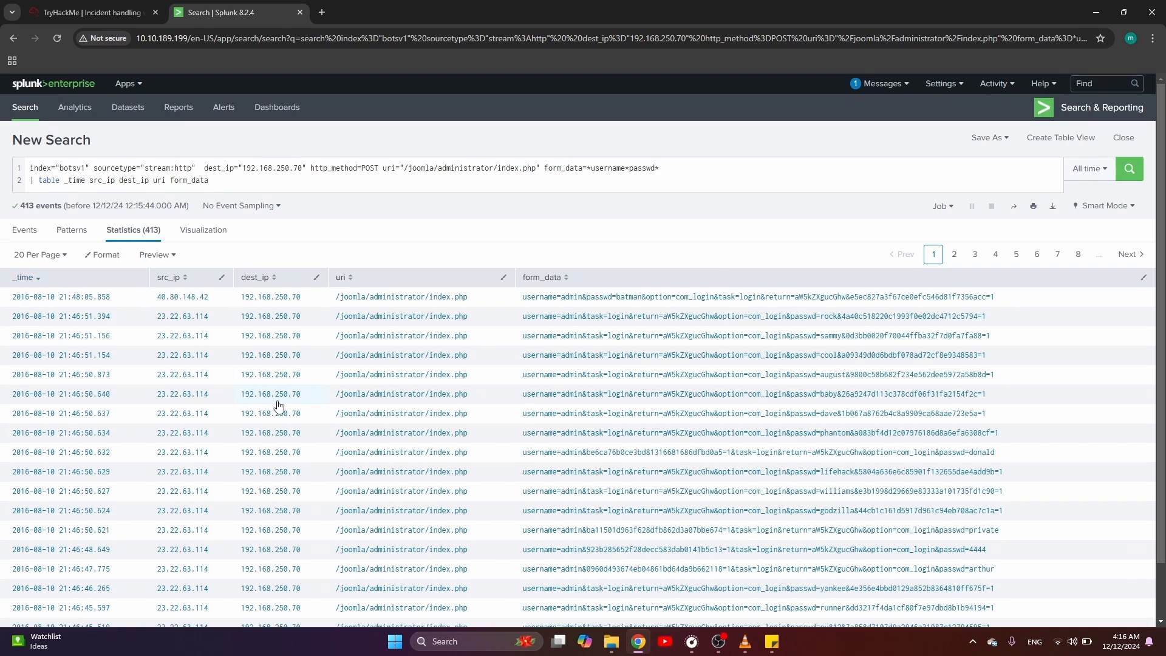
scroll(279, 406, "down", 1)
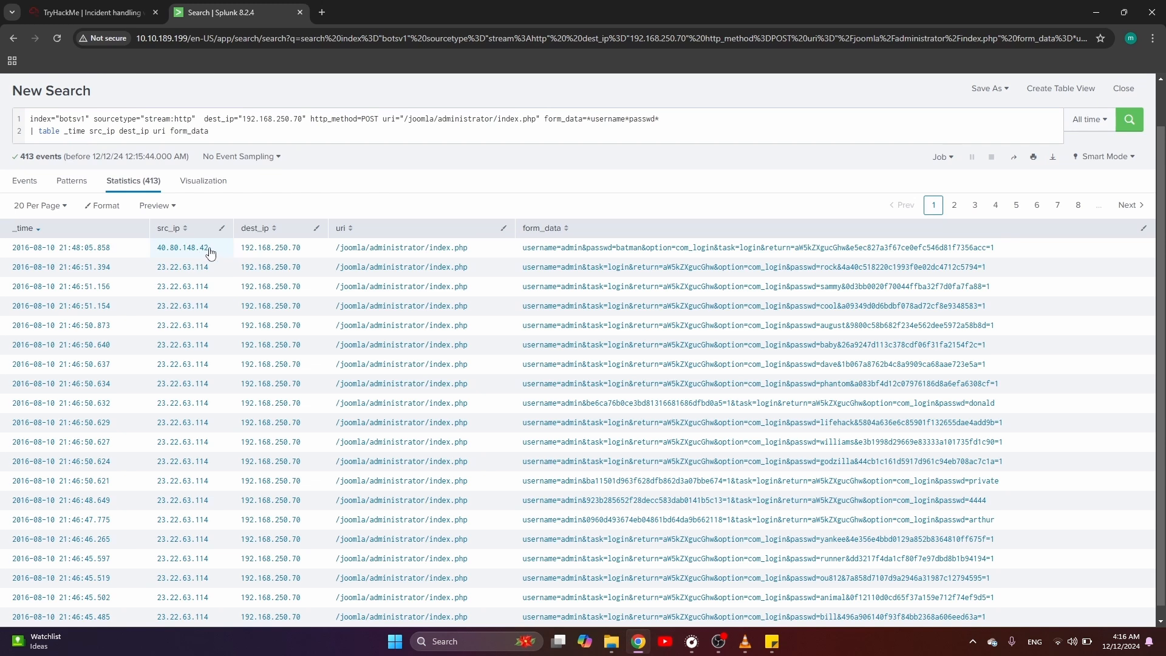
left_click_drag(209, 249, 159, 250)
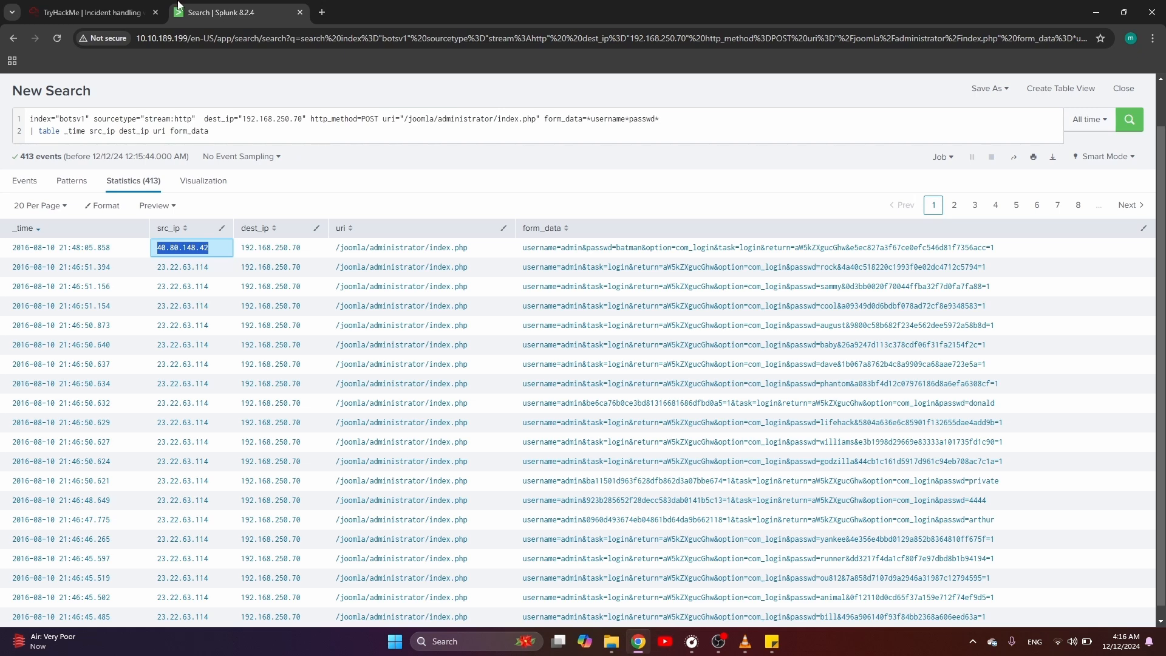
- Switch to the TryHackMe room and highlight the answer on which username was targeted by the brute force
left_click(91, 12)
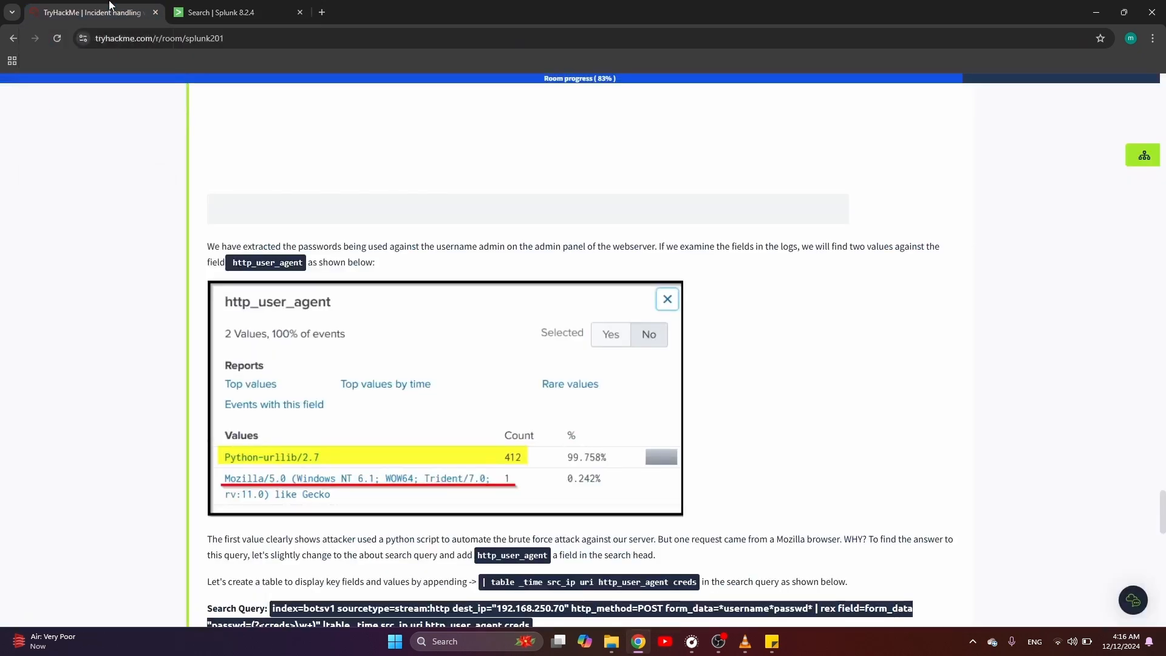
scroll(241, 345, "down", 10)
scroll(241, 345, "up", 1)
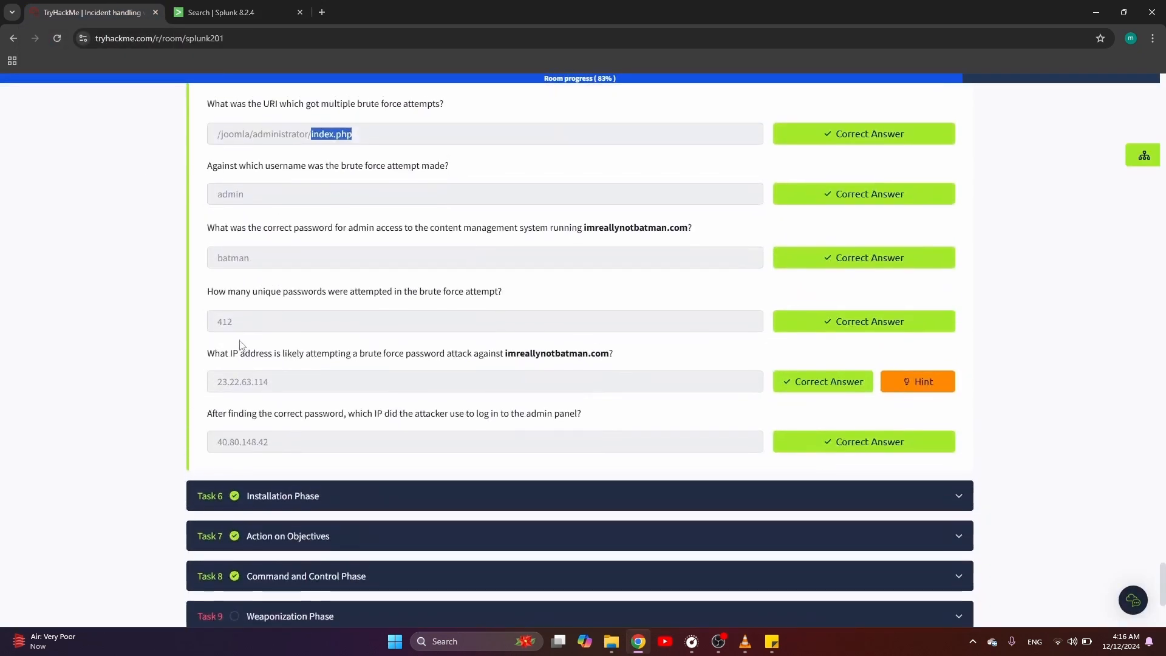
scroll(291, 226, "up", 1)
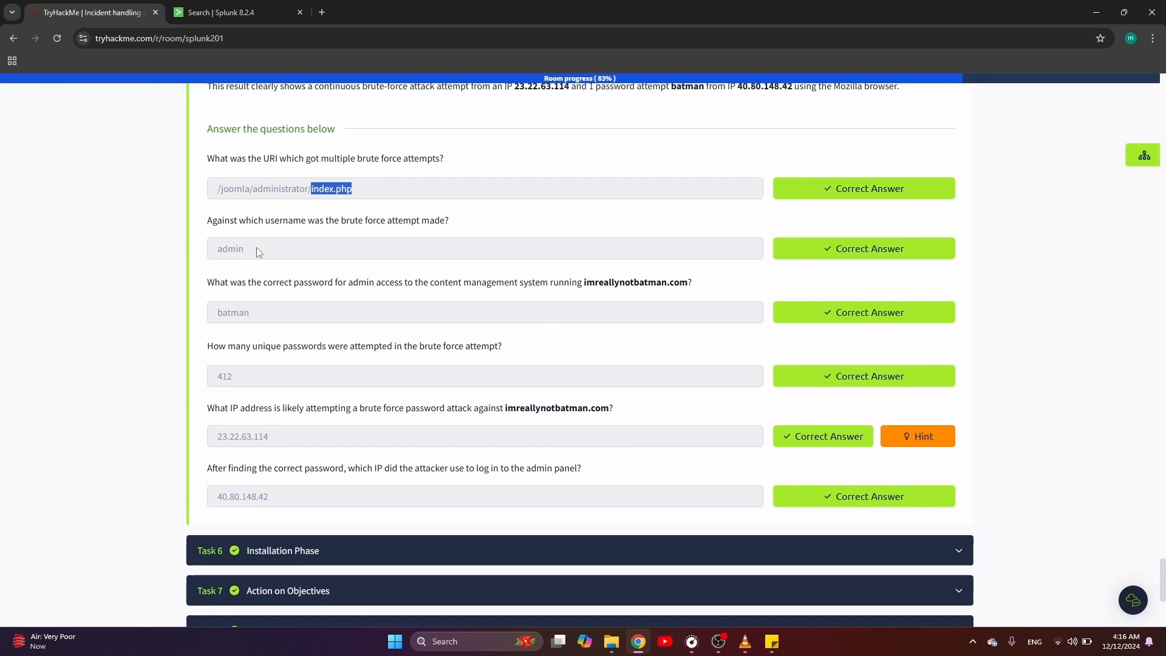
left_click_drag(260, 250, 192, 249)
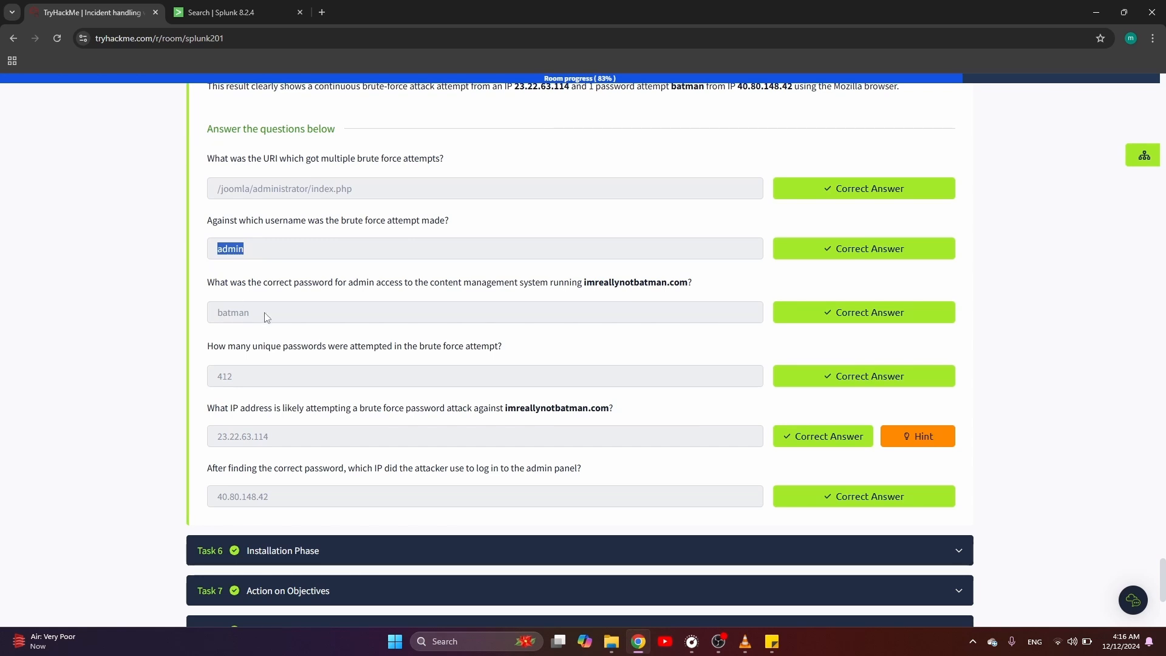
- Check the login attempts in the Splunk results and highlight the room's answer for the correct admin password
left_click(213, 7)
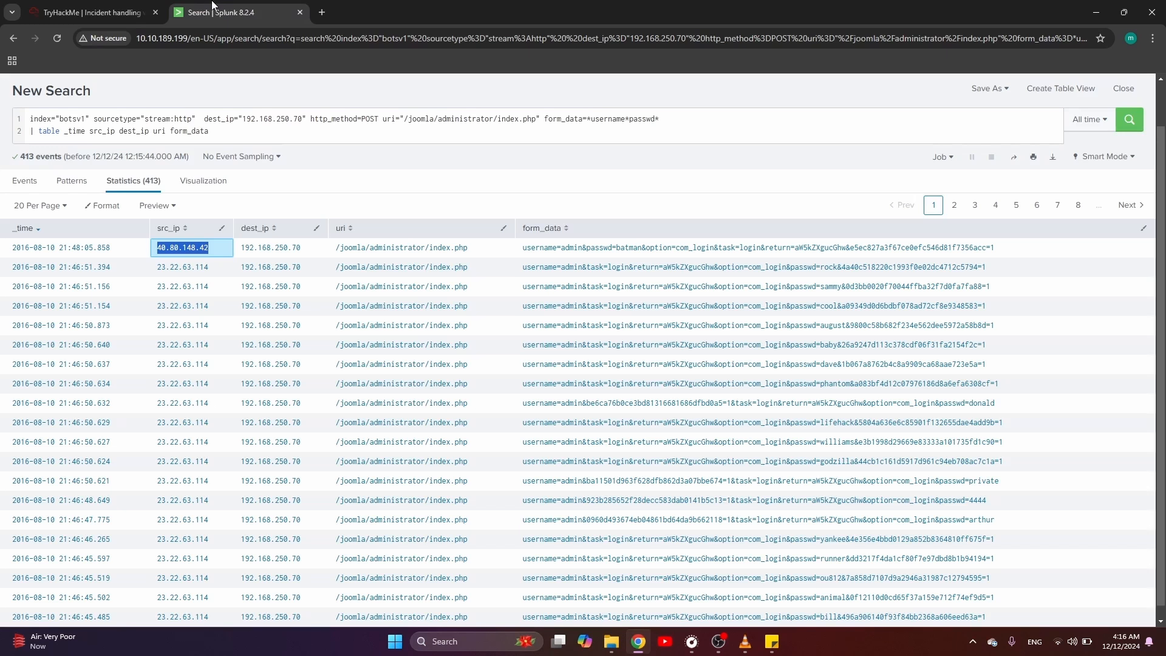
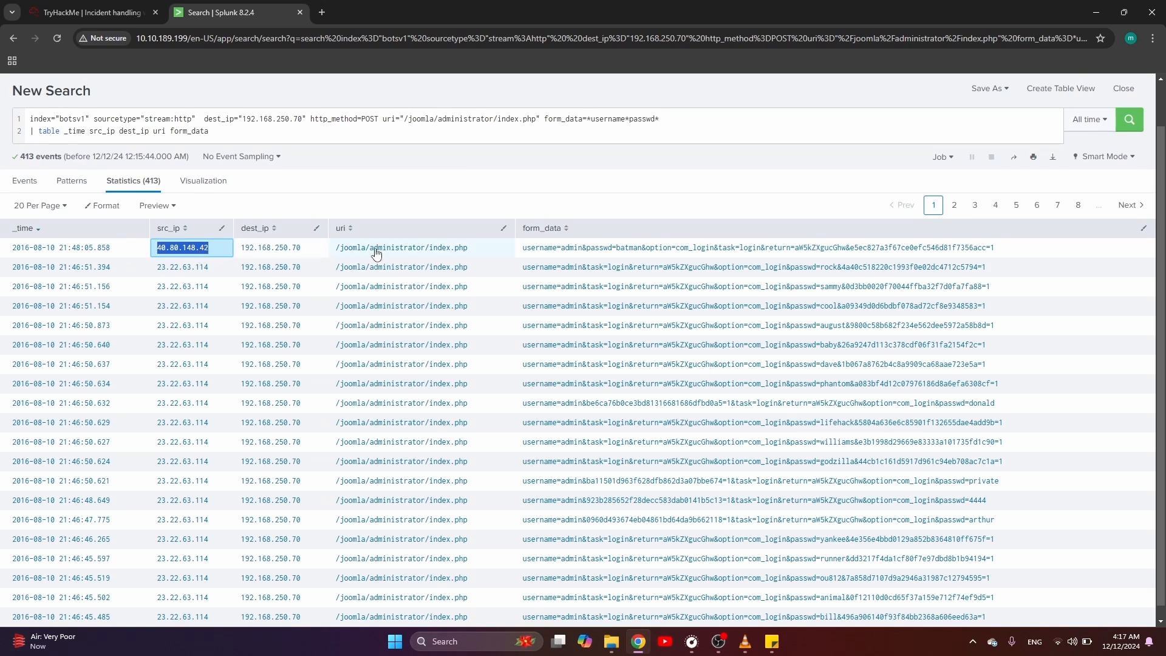
left_click(91, 12)
scroll(268, 270, "down", 1)
left_click_drag(250, 252, 215, 255)
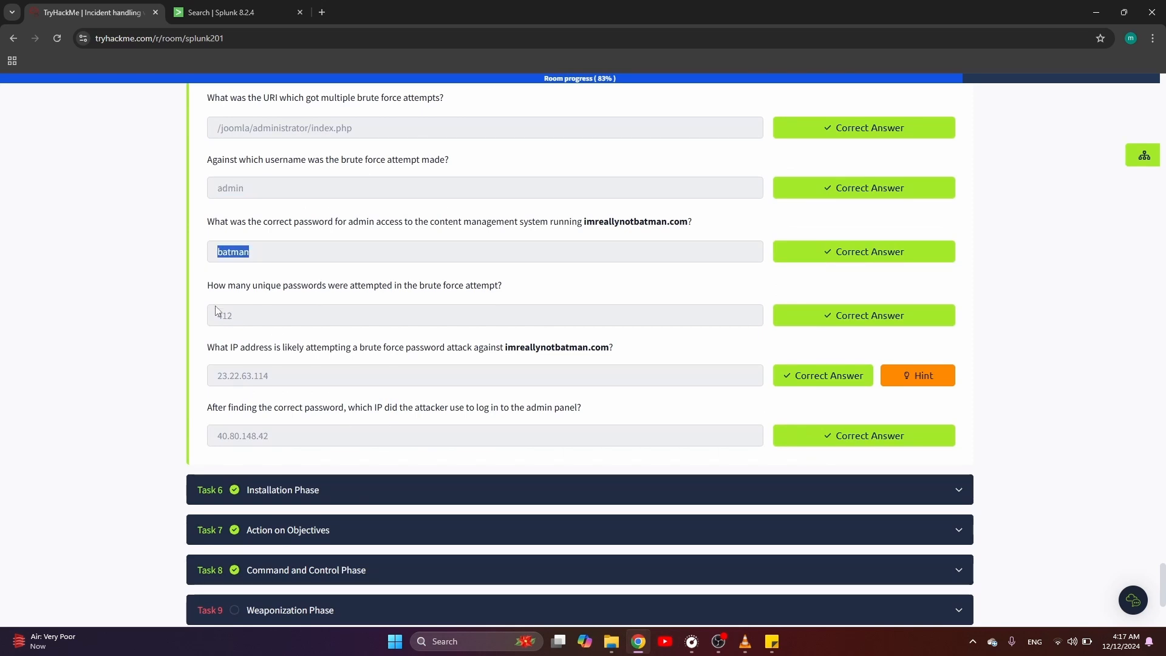
- Compare the Splunk results with the room's answers on unique passwords, brute-force IP and admin login IP, and review the explanation above the questions
left_click(224, 11)
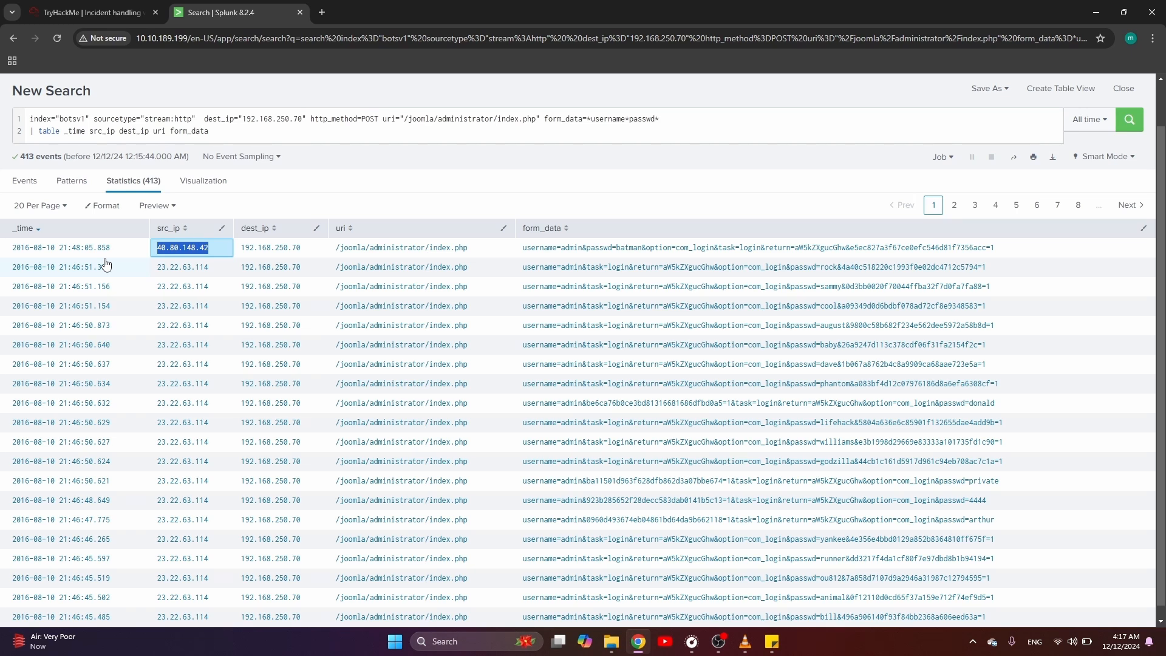
left_click(70, 7)
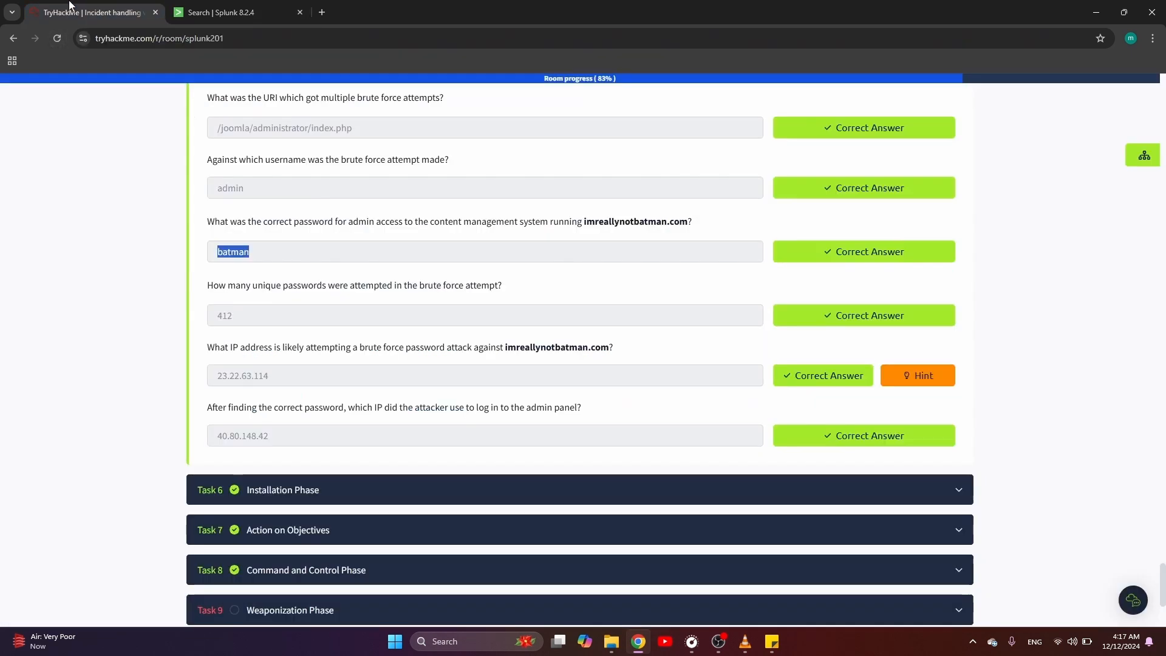
left_click_drag(243, 317, 130, 328)
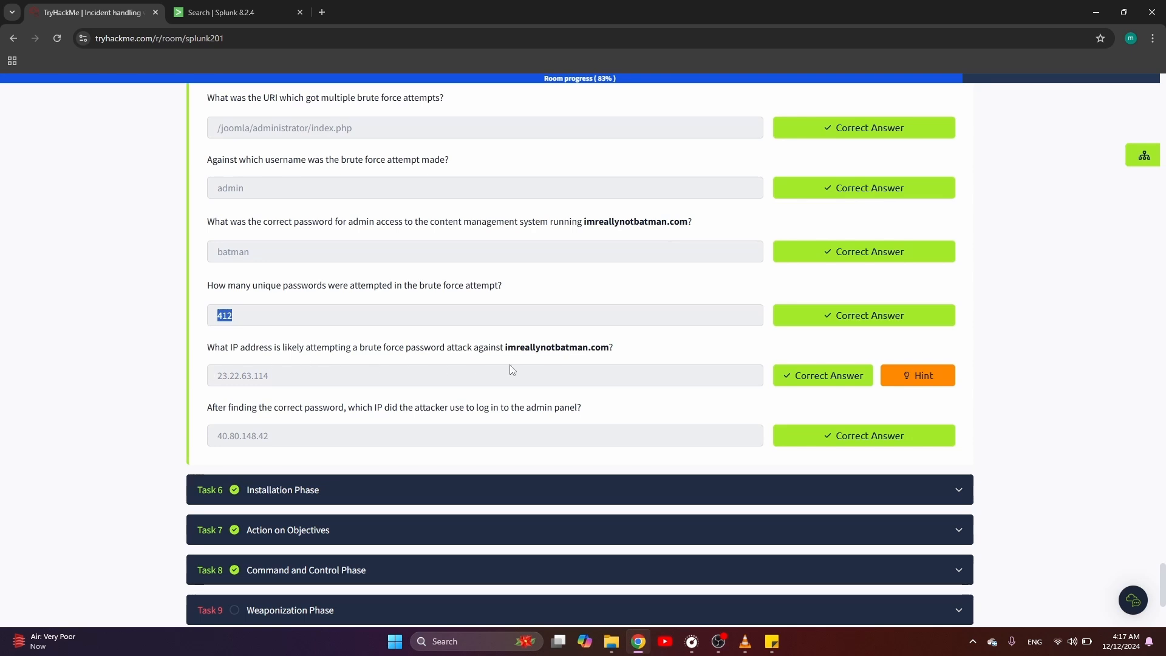
left_click_drag(272, 382, 216, 379)
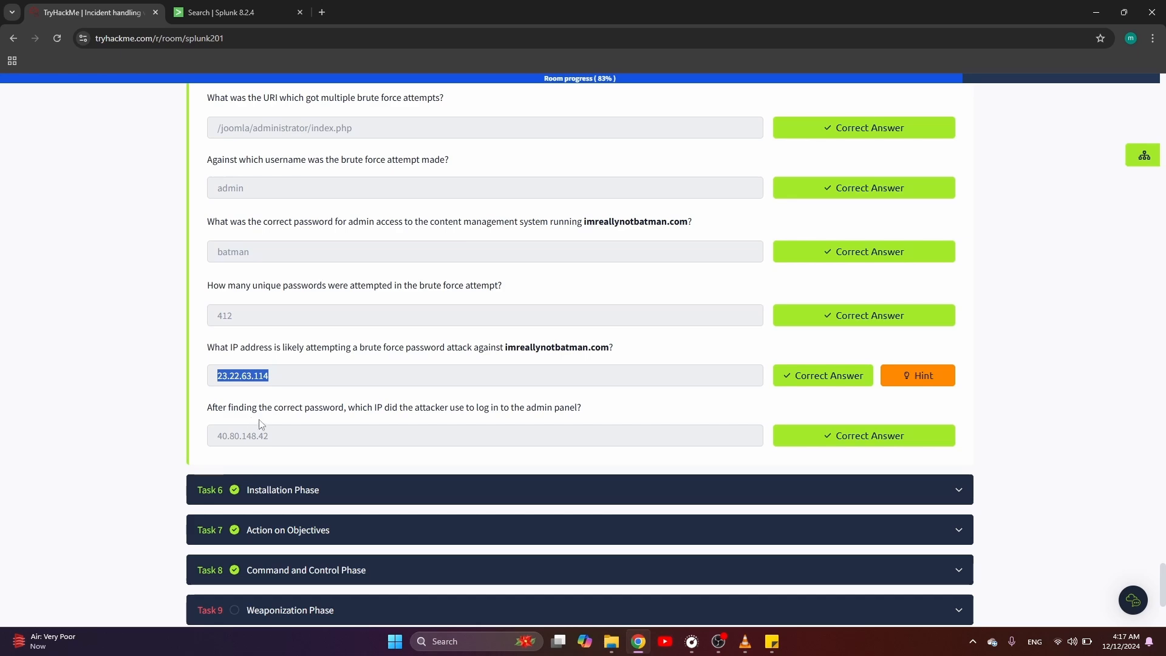
left_click(271, 432)
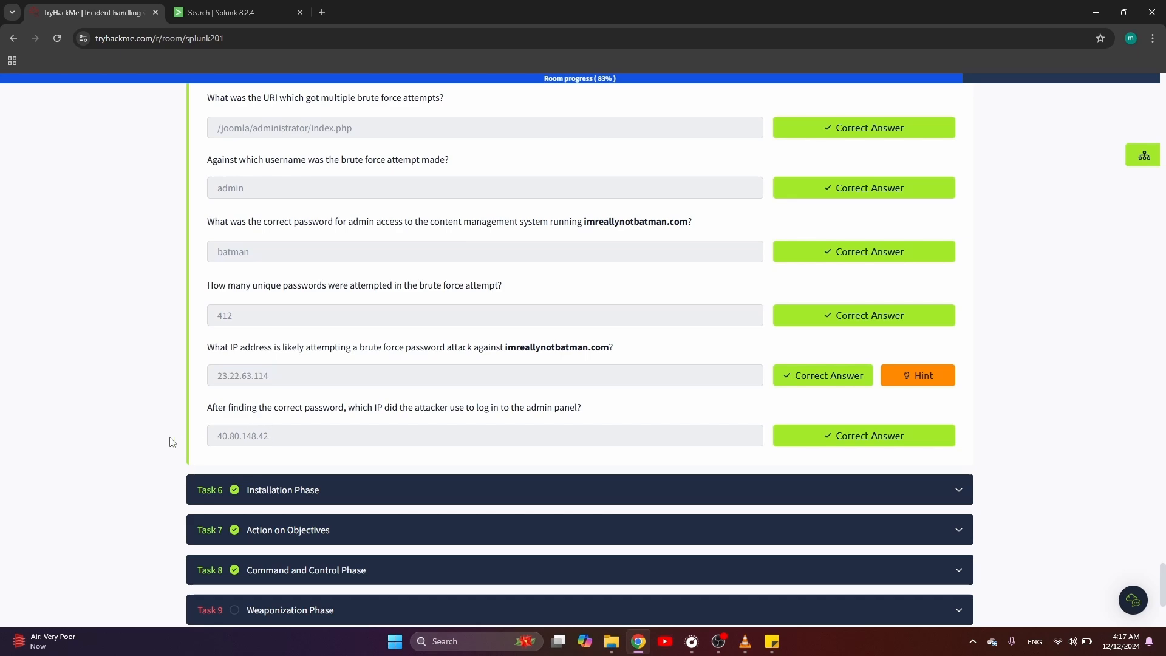
double_click(237, 436)
scroll(237, 436, "up", 3)
scroll(237, 437, "up", 3)
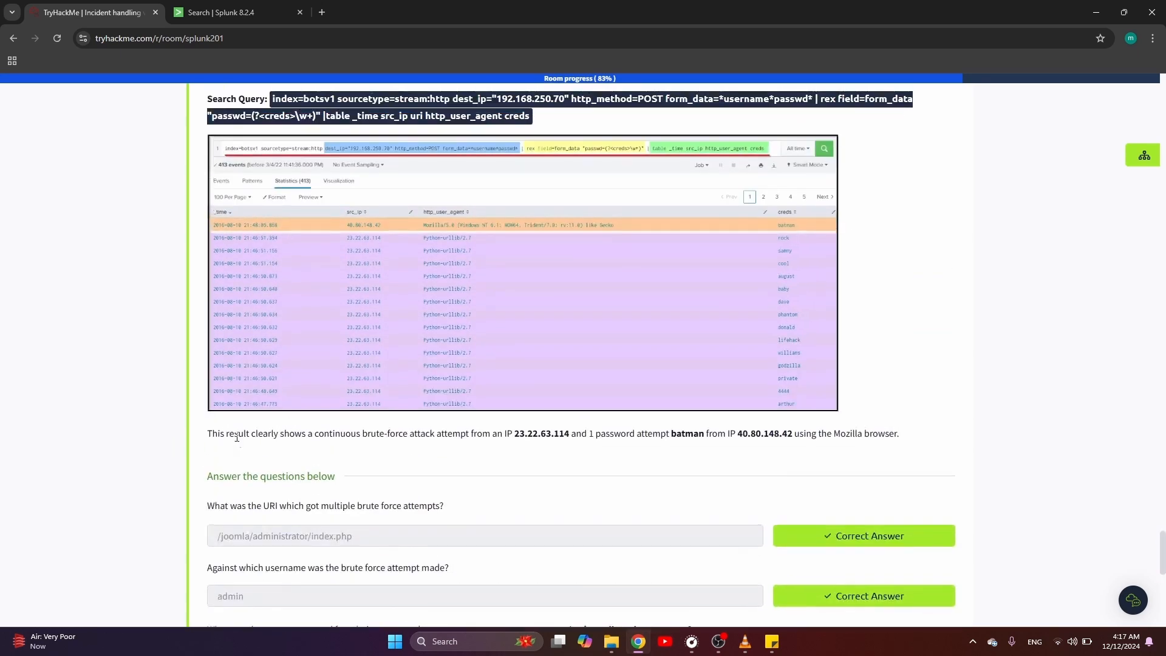
scroll(237, 437, "down", 3)
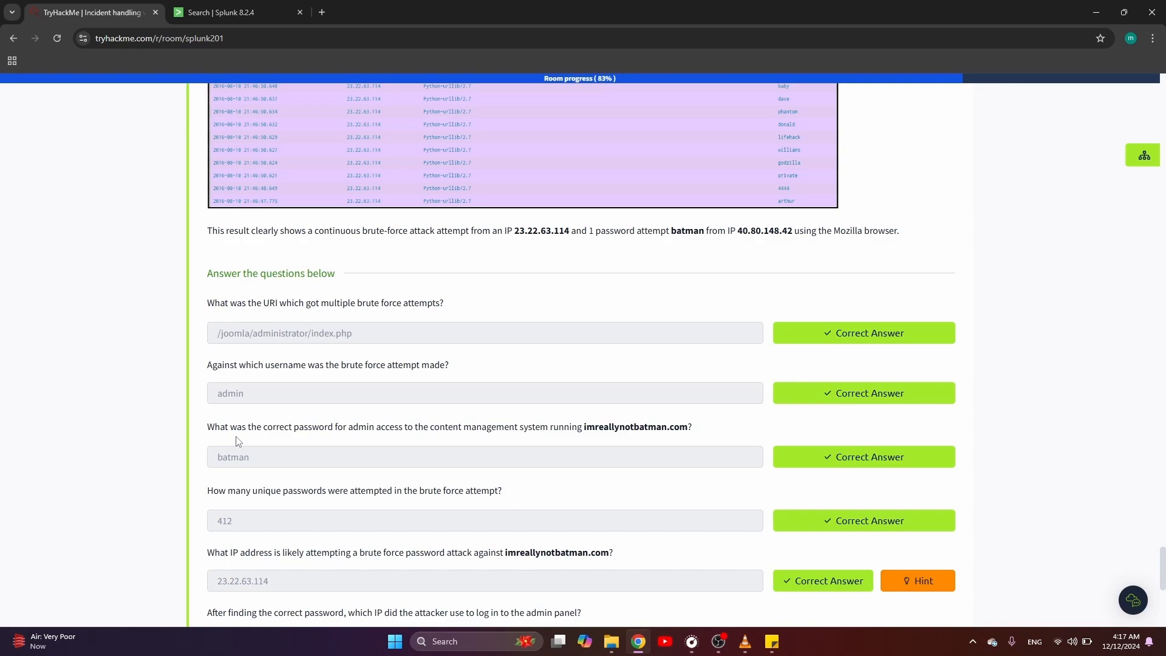
scroll(238, 442, "down", 3)
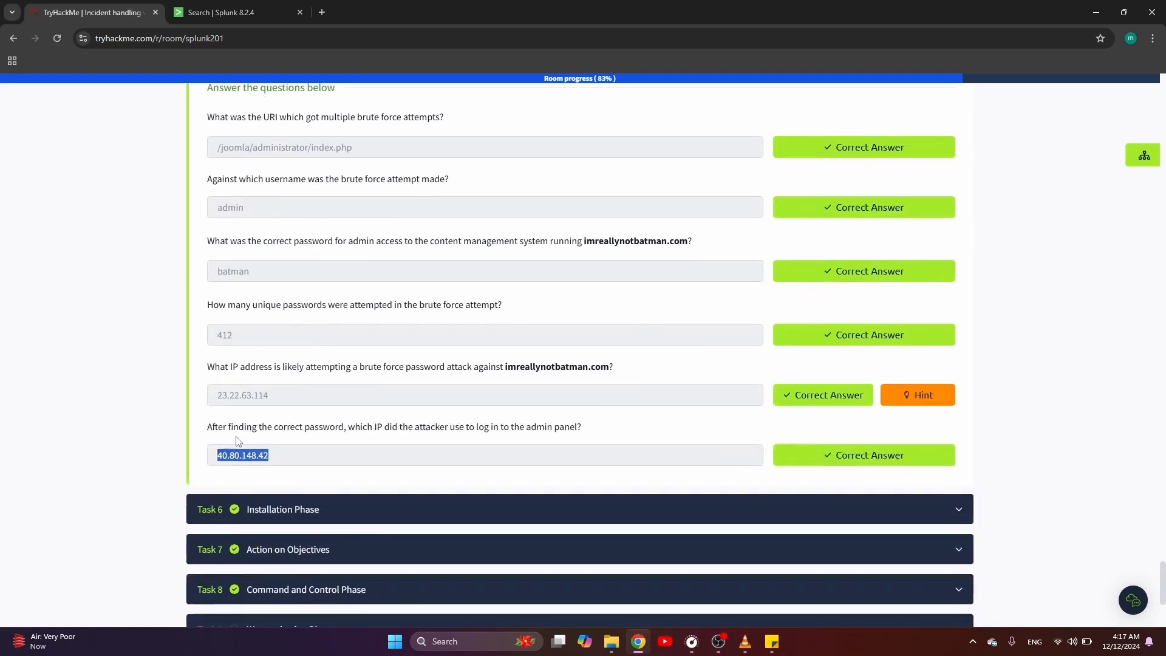
scroll(237, 442, "up", 15)
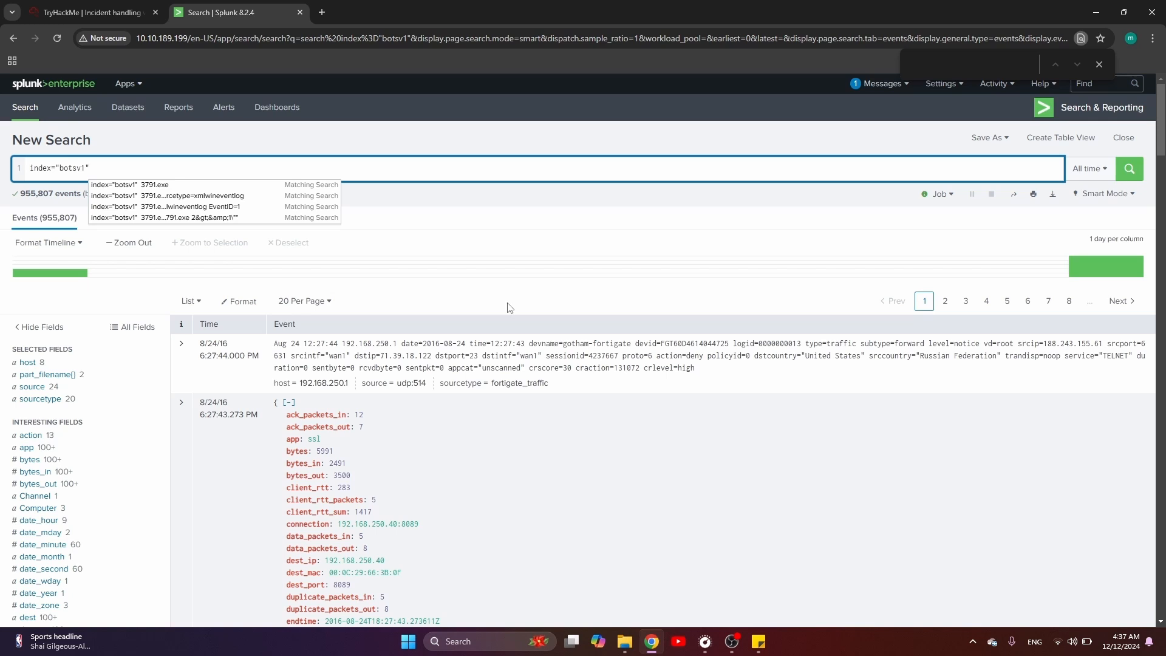
- Search the botsv1 index for *exe and view the values of the sourcetype field
type("*exe")
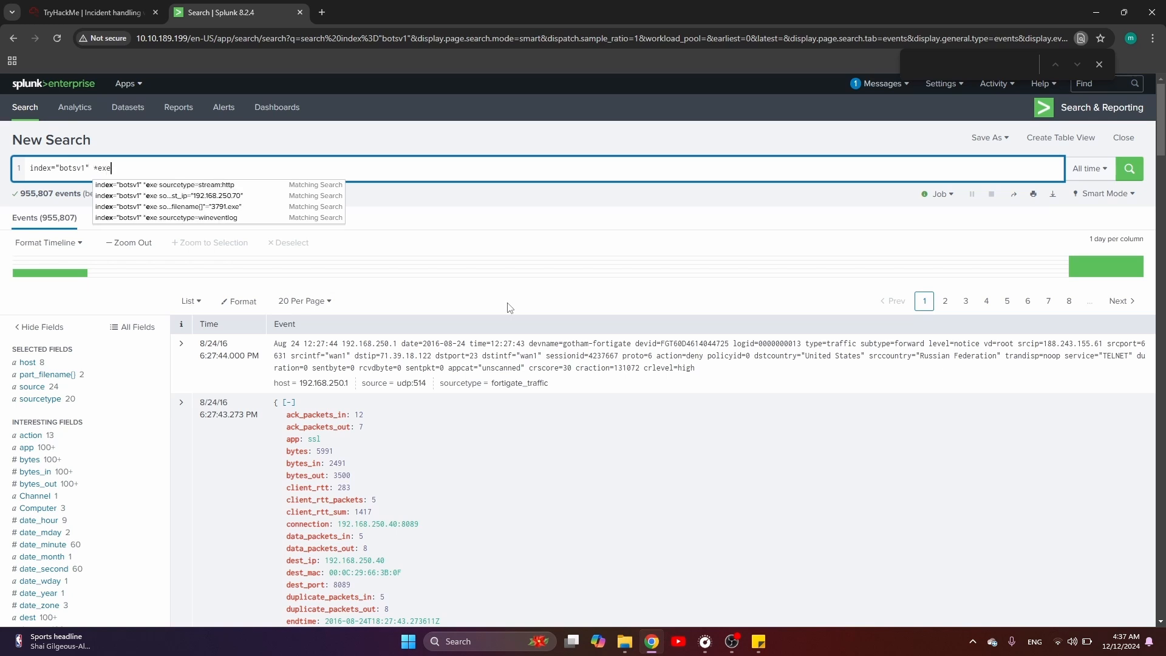
key("Return")
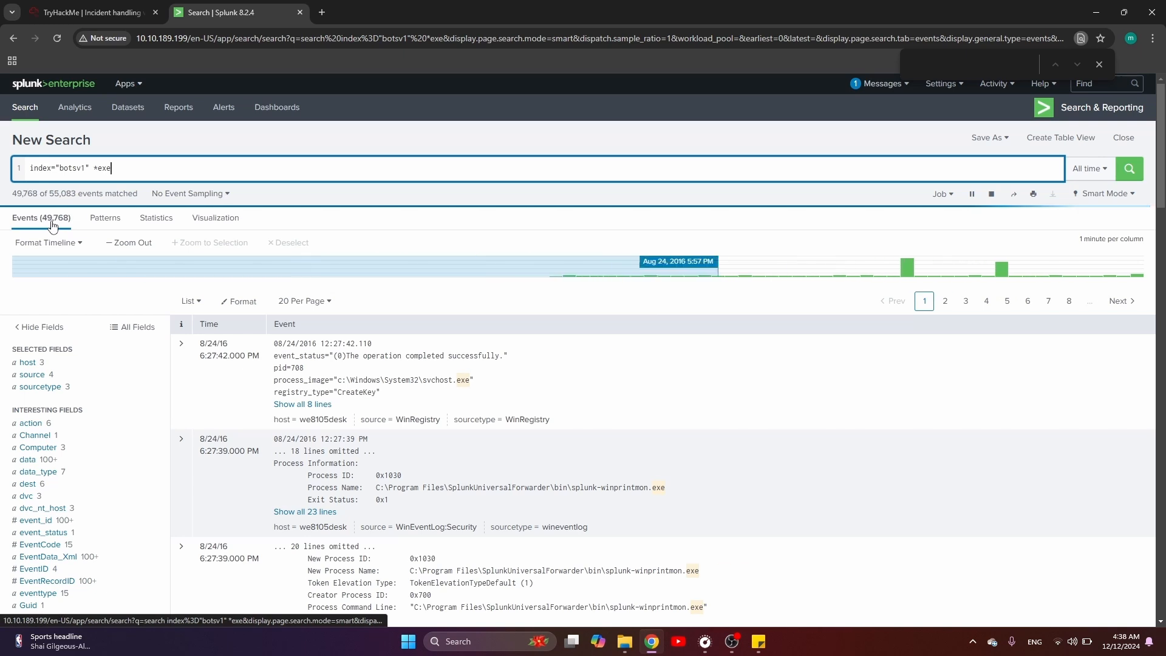
left_click(40, 388)
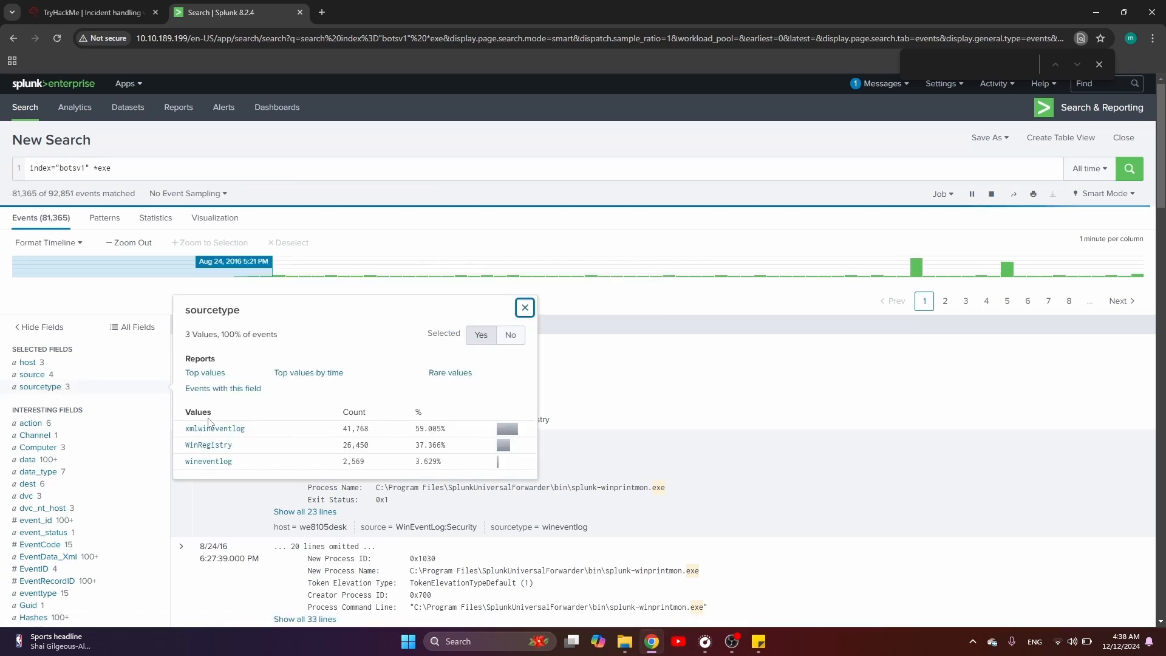
left_click(138, 173)
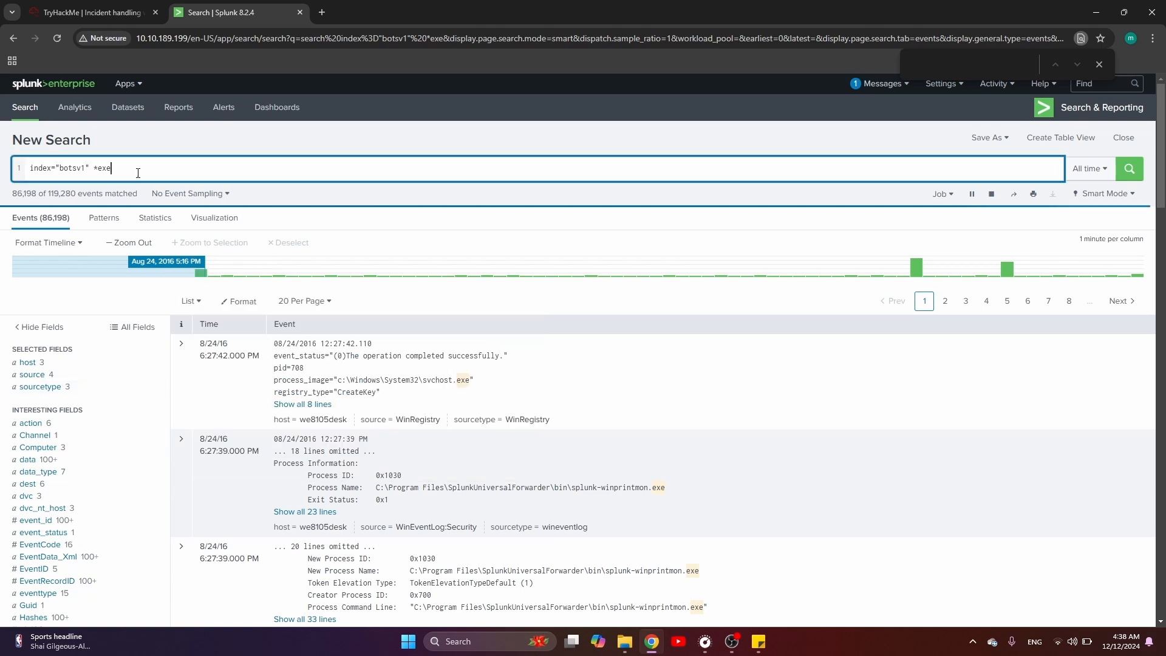
key("Left")
key("Left")
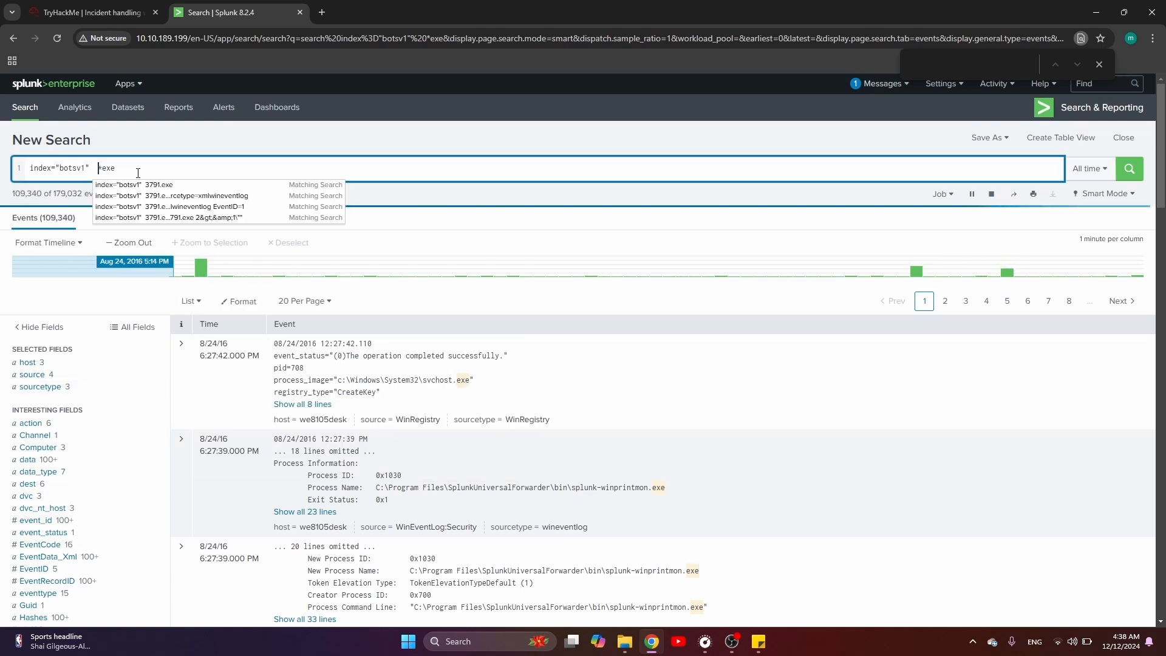
type("logs")
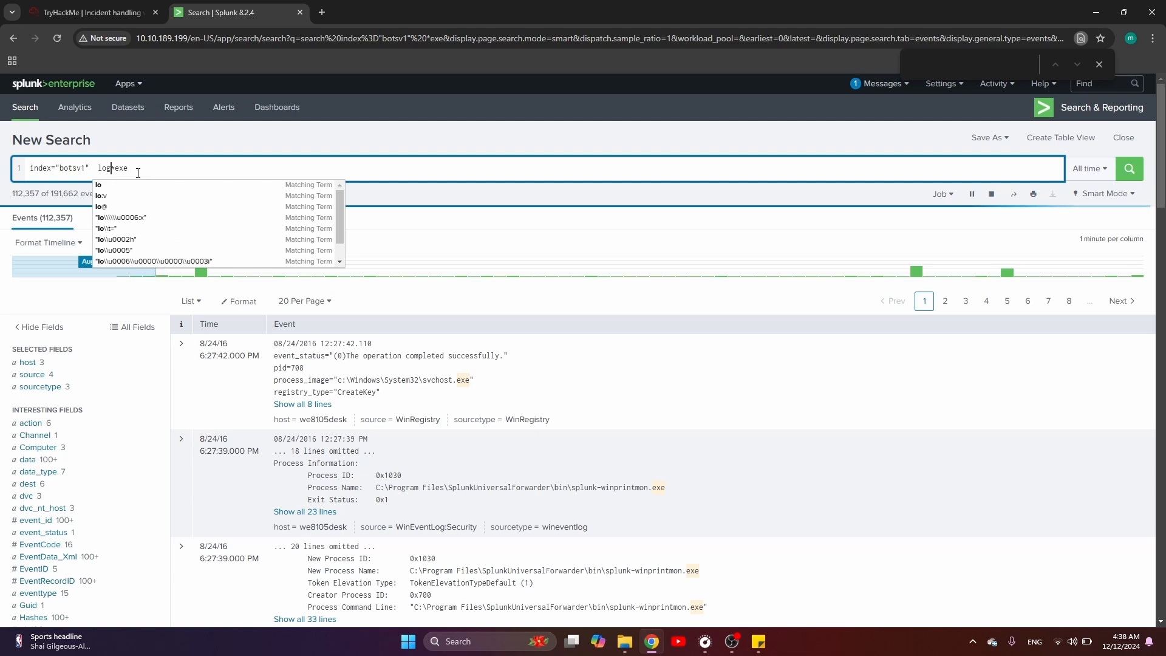
type("ource")
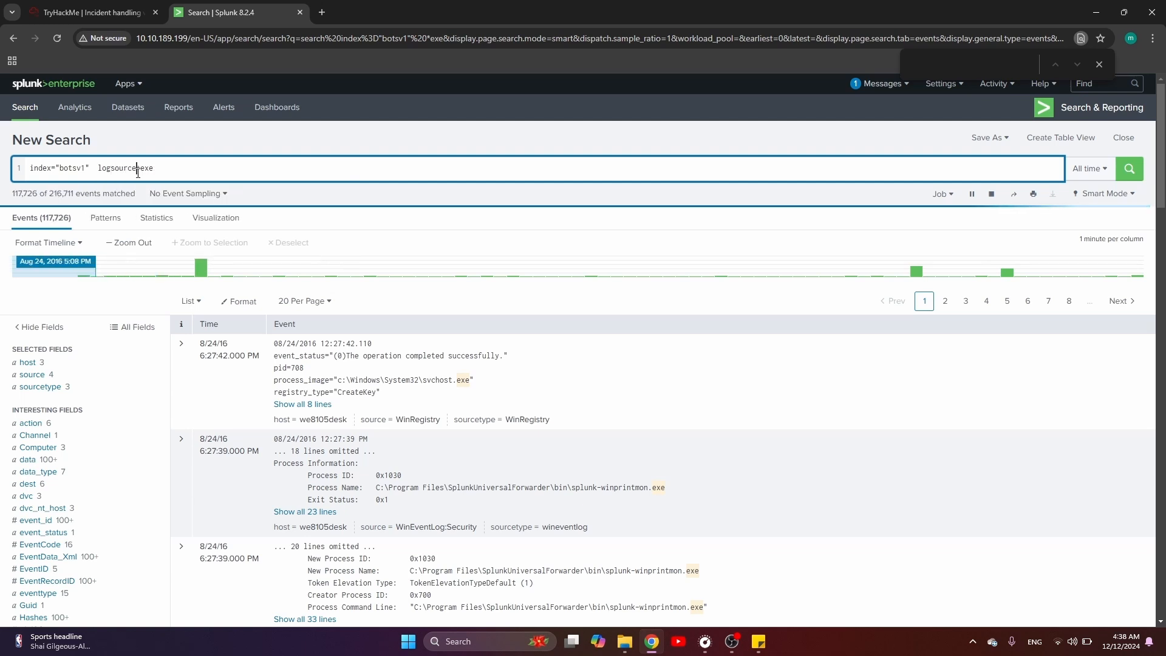
key("BackSpace")
key("BackSpace")
key("BackSpace")
key("BackSpace")
key("BackSpace")
key("BackSpace")
key("BackSpace")
key("BackSpace")
key("BackSpace")
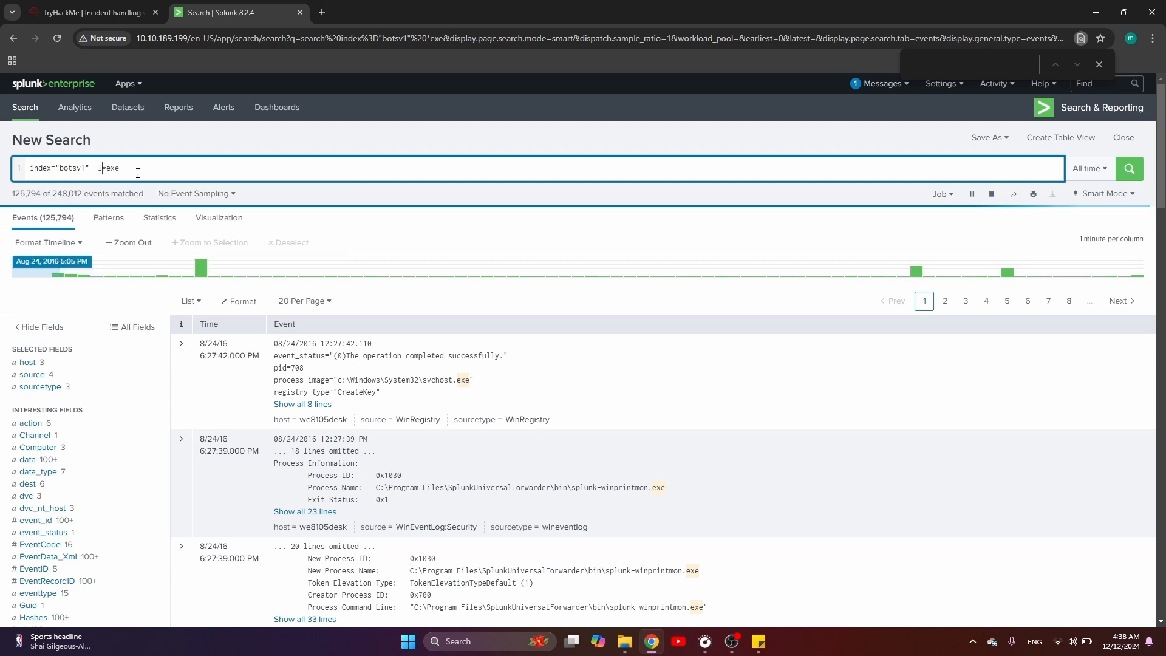
- View the sourcetype values of the *exe results and narrow the search to WinRegistry
left_click(44, 387)
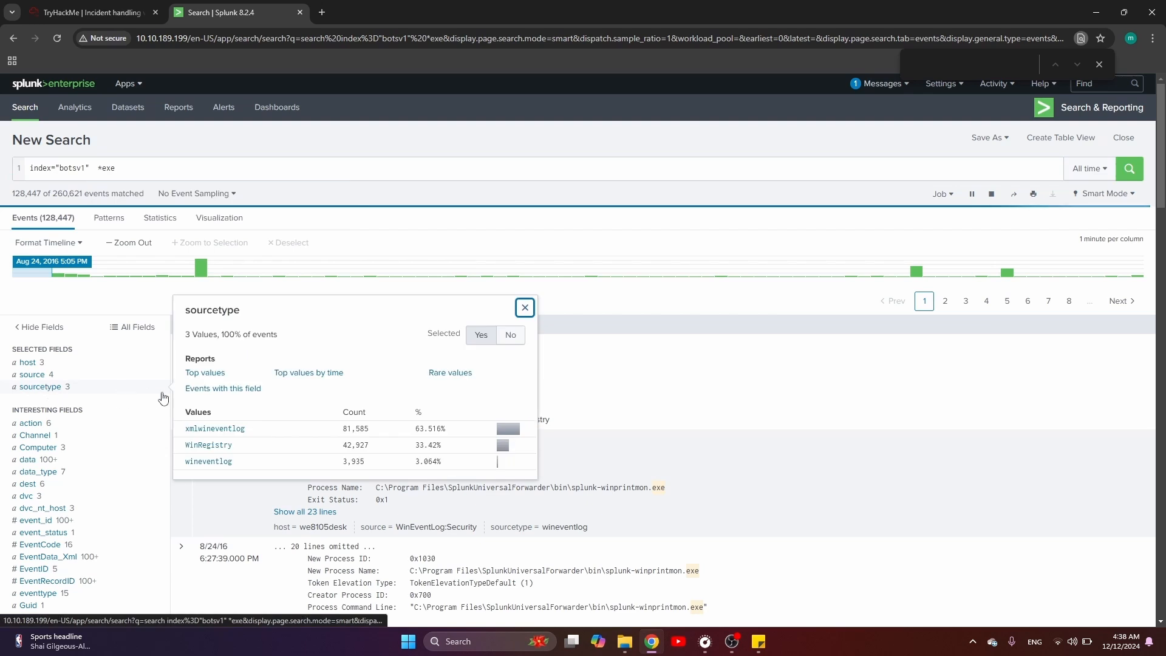
left_click(194, 429)
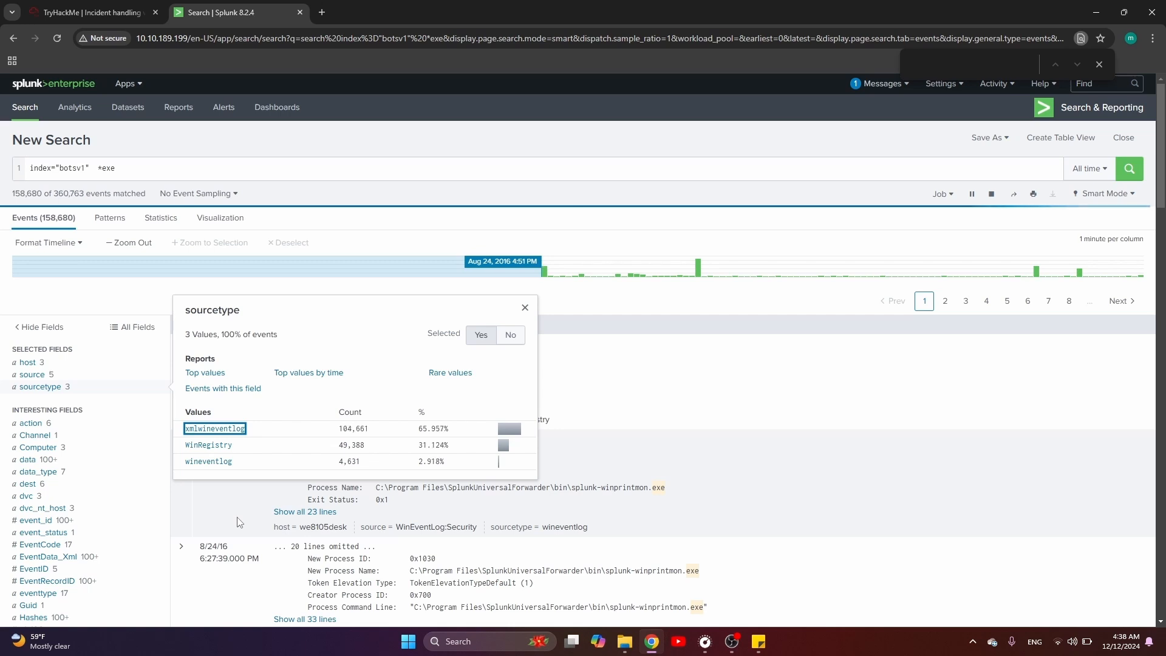
left_click(207, 445)
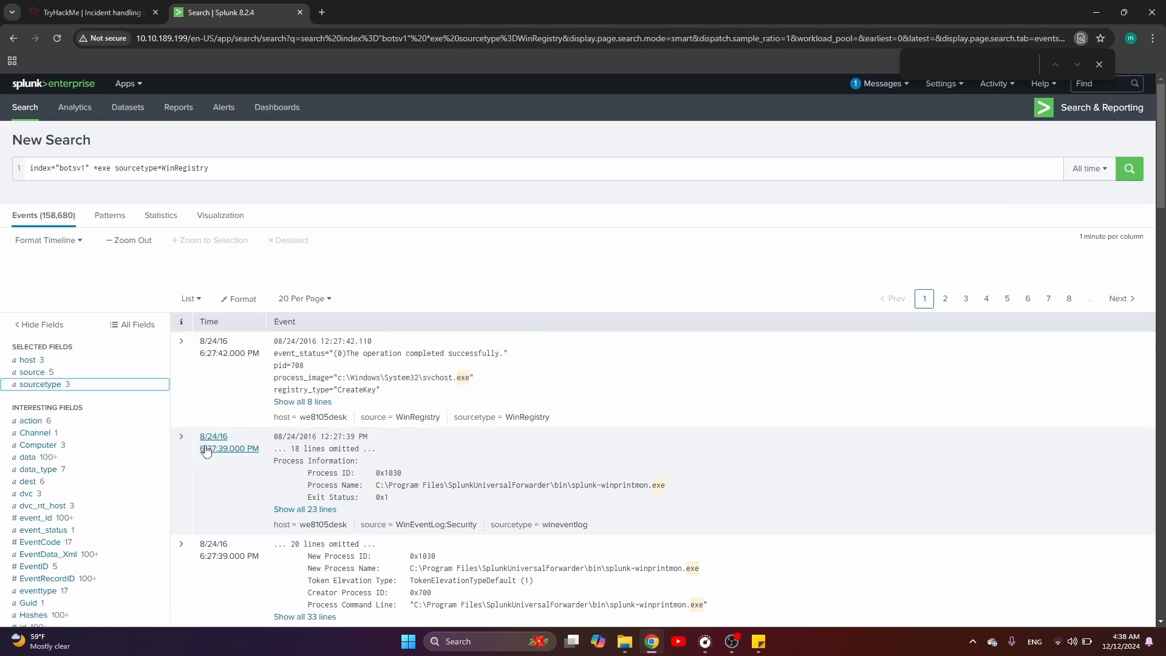
- Replace the WinRegistry sourcetype in the query with stream:http and run the search
left_click(243, 170)
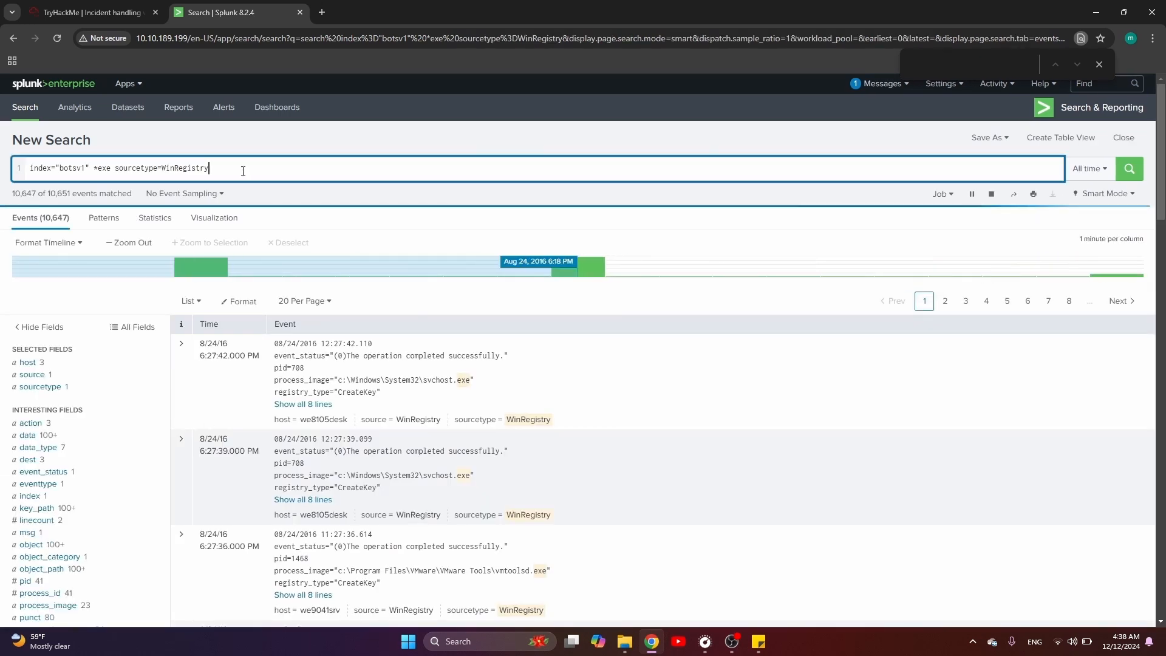
key("BackSpace")
key("BackSpace")
key("BackSpace")
key("BackSpace")
key("BackSpace")
key("BackSpace")
key("BackSpace")
key("BackSpace")
key("BackSpace")
key("BackSpace")
key("BackSpace")
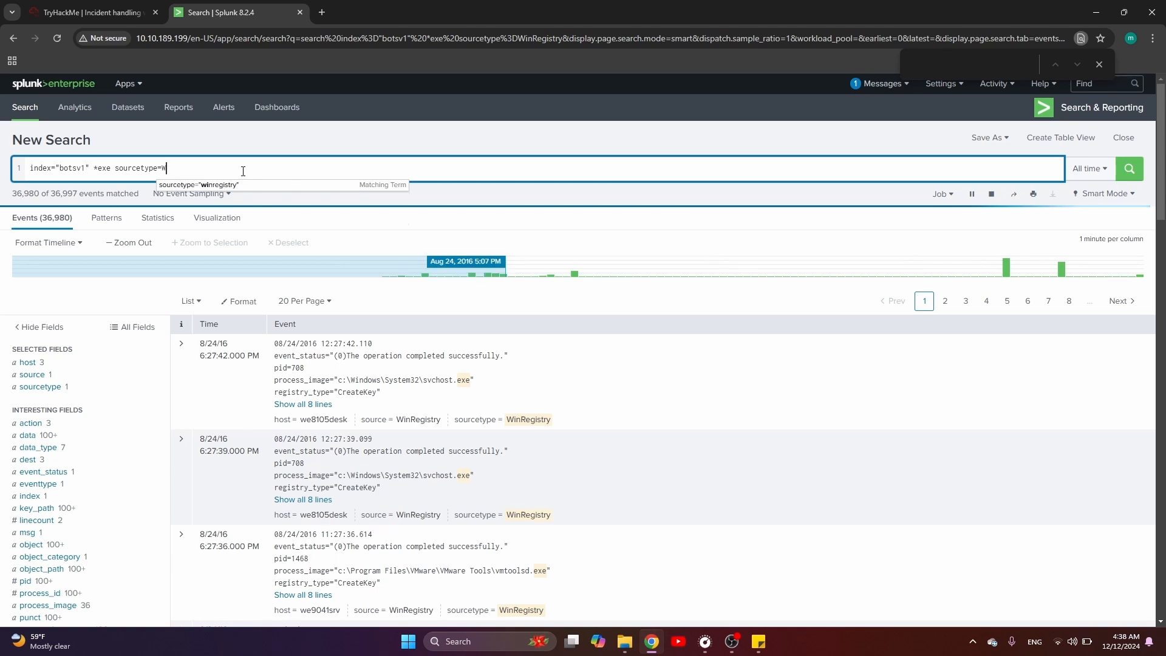
type("stre")
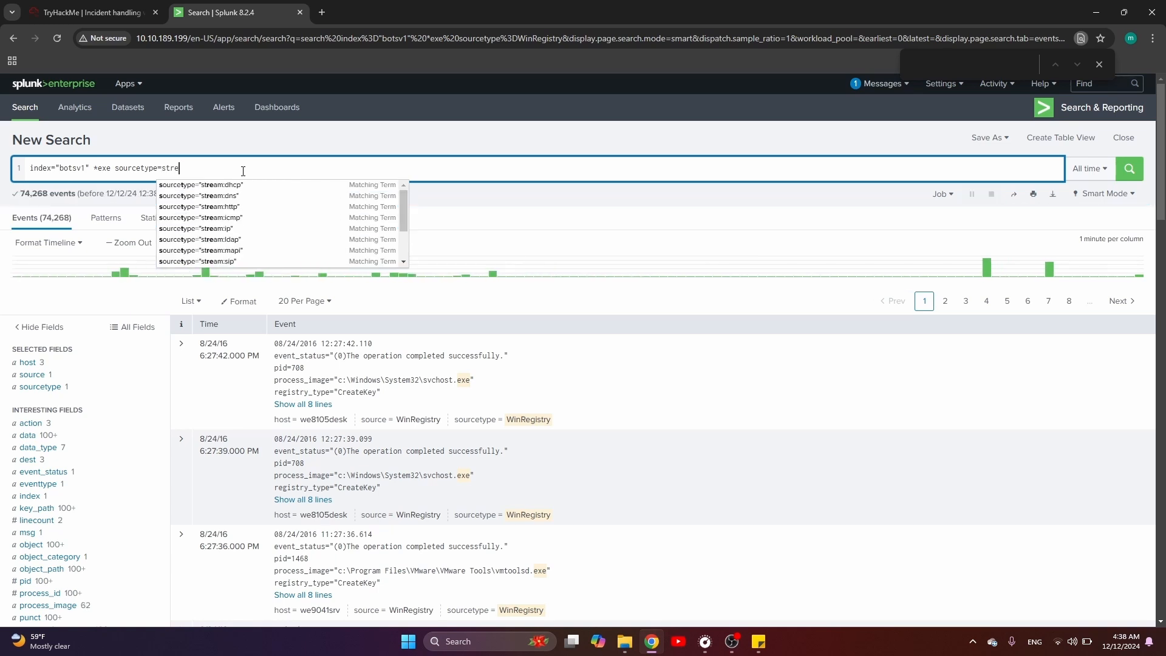
type("am:http")
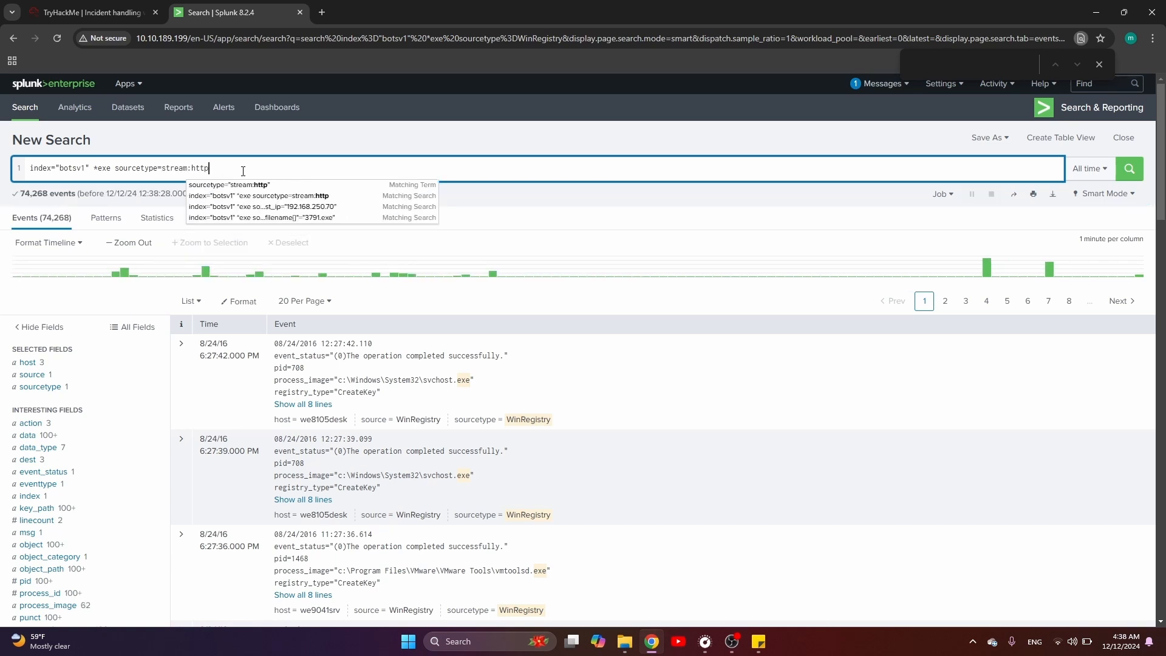
key("Return")
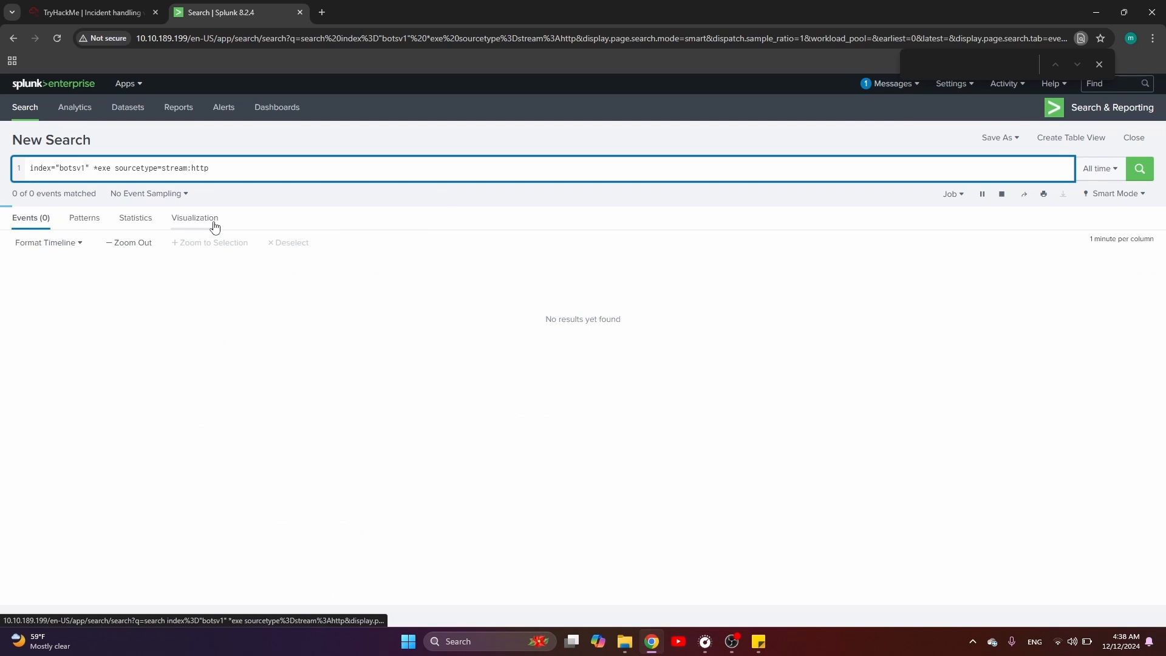
left_click(128, 255)
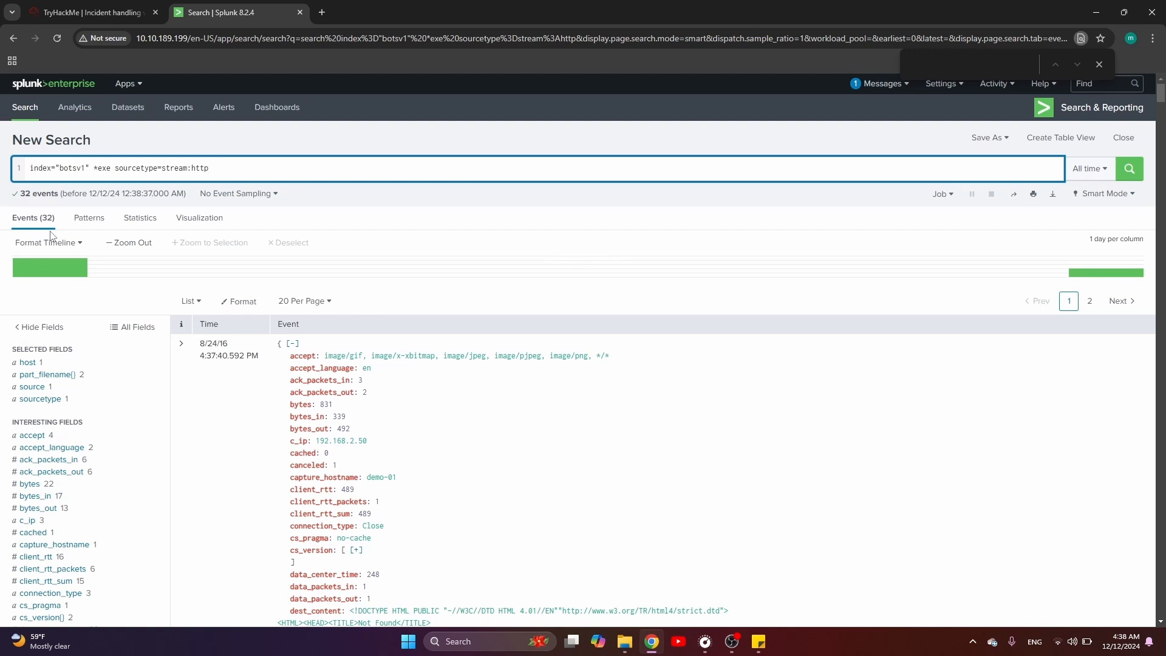
- Examine the available fields of the stream:http results, including the additional fields list, for a file name field
double_click(108, 168)
scroll(107, 254, "down", 1)
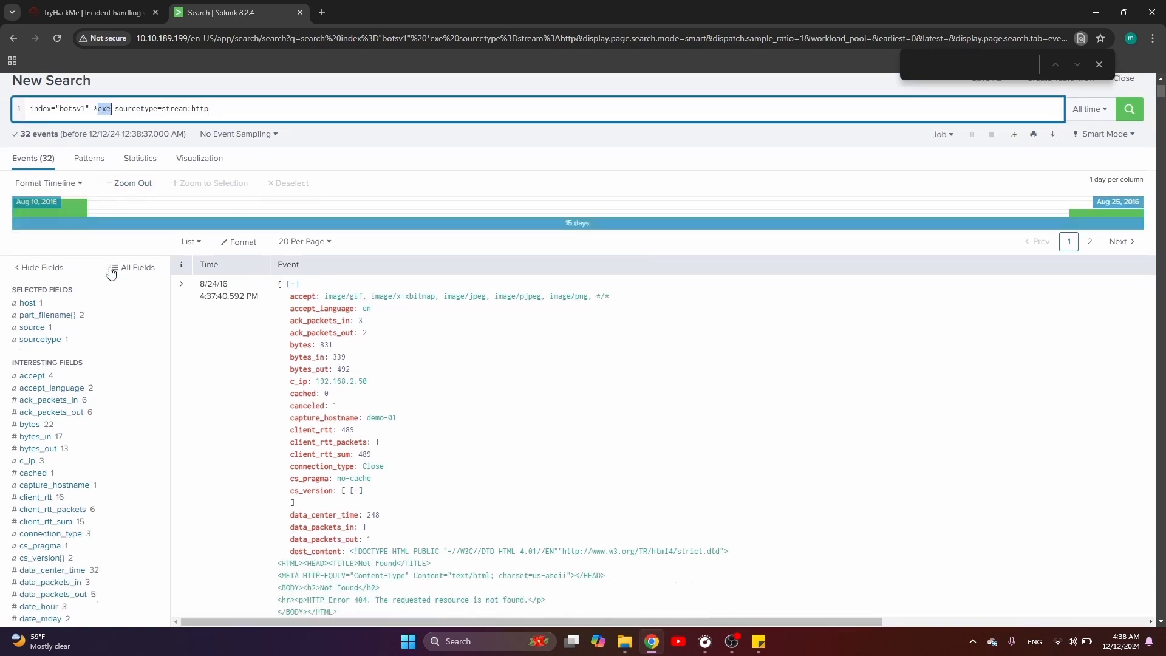
scroll(111, 272, "down", 5)
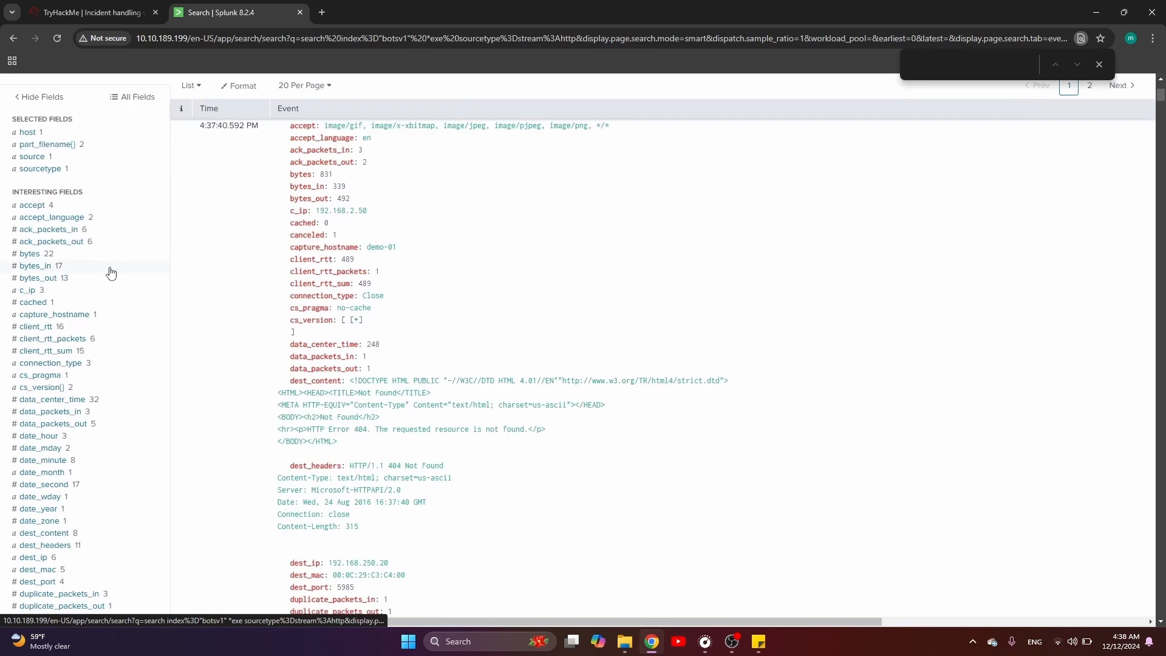
scroll(111, 272, "down", 7)
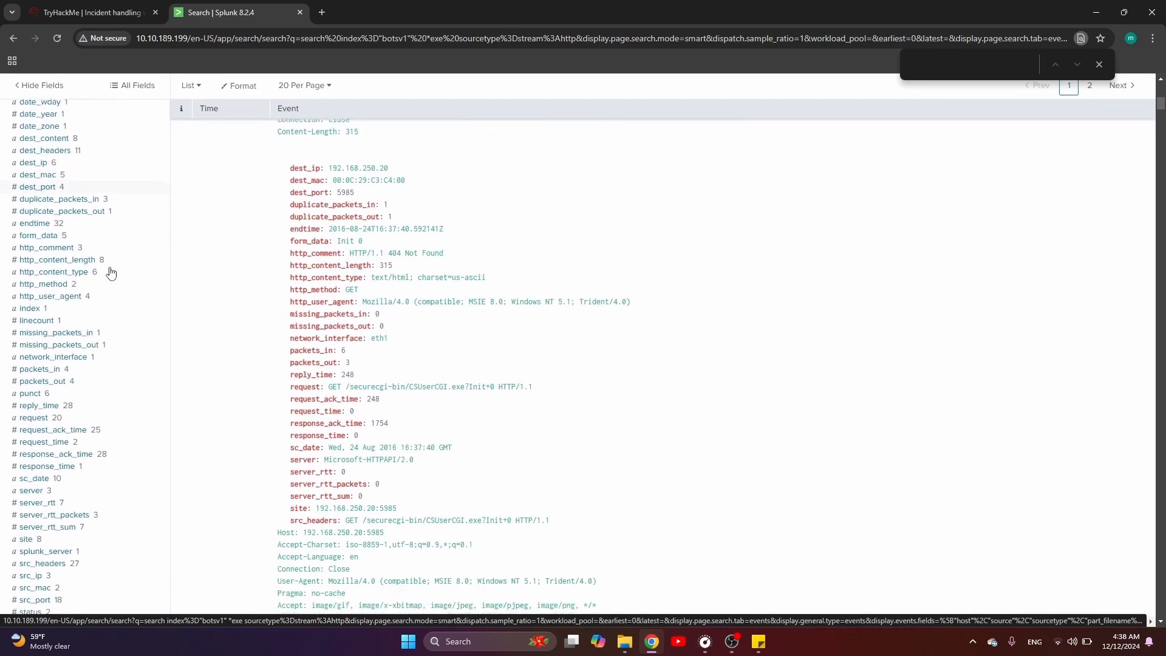
scroll(110, 272, "up", 1)
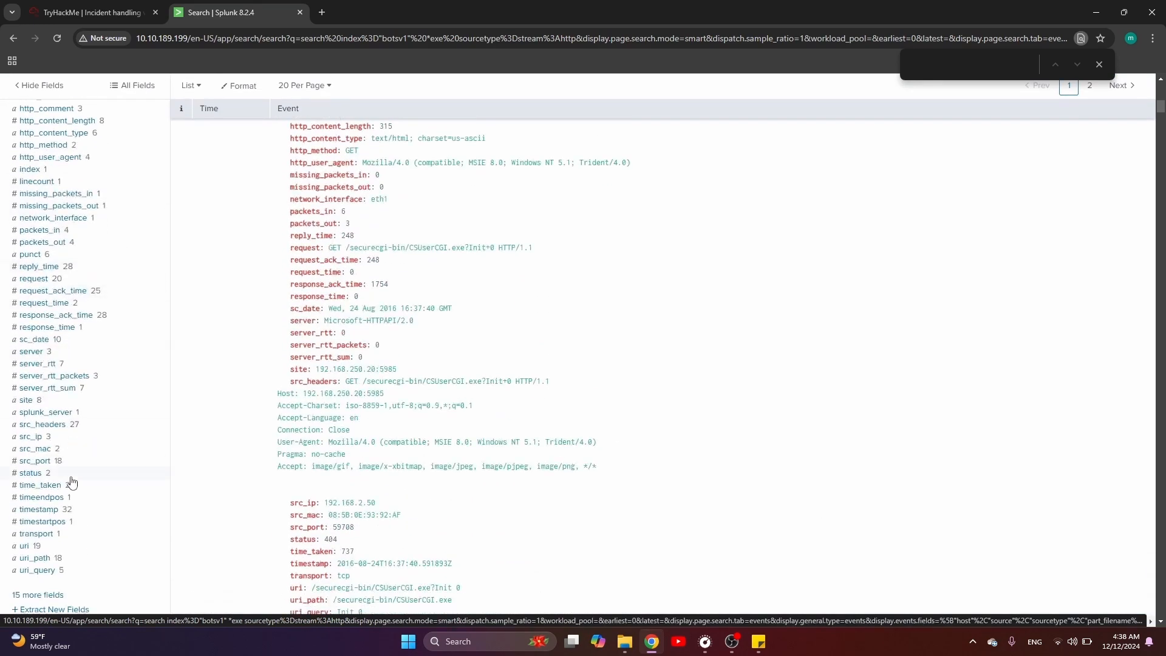
scroll(72, 482, "up", 2)
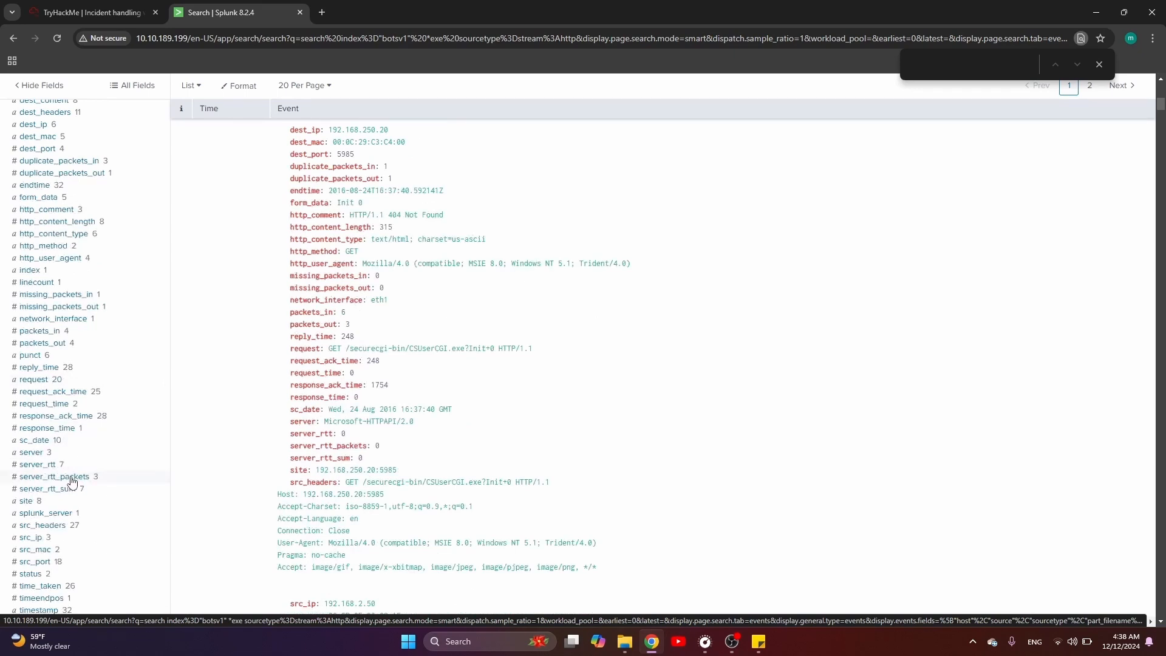
scroll(71, 481, "down", 2)
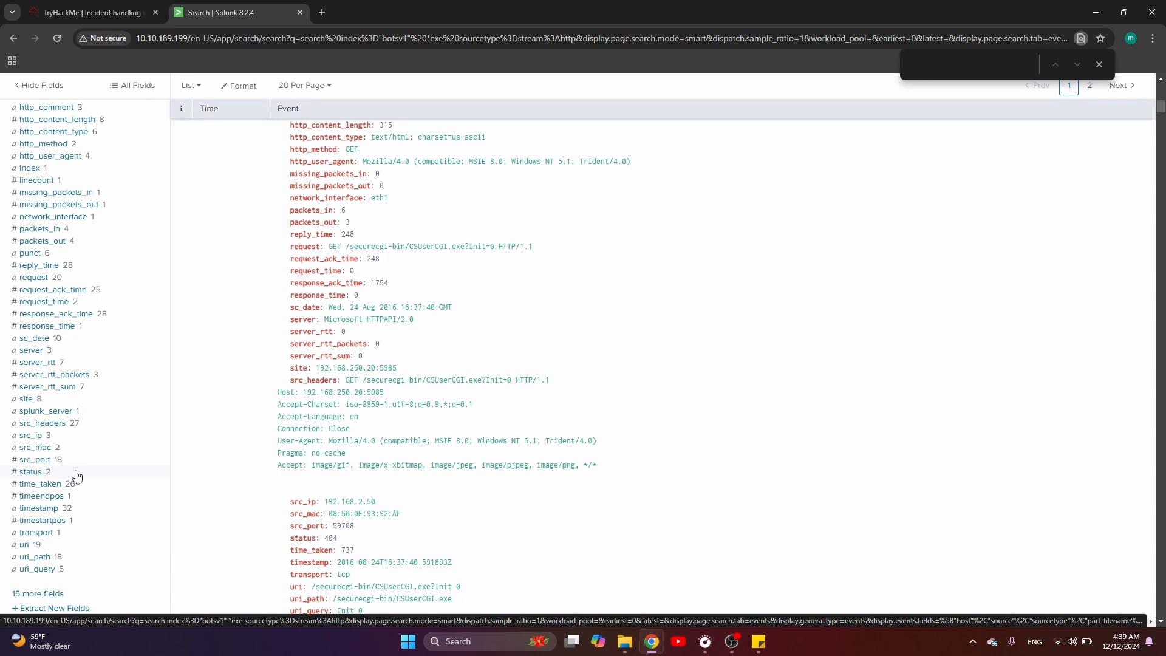
scroll(76, 477, "down", 1)
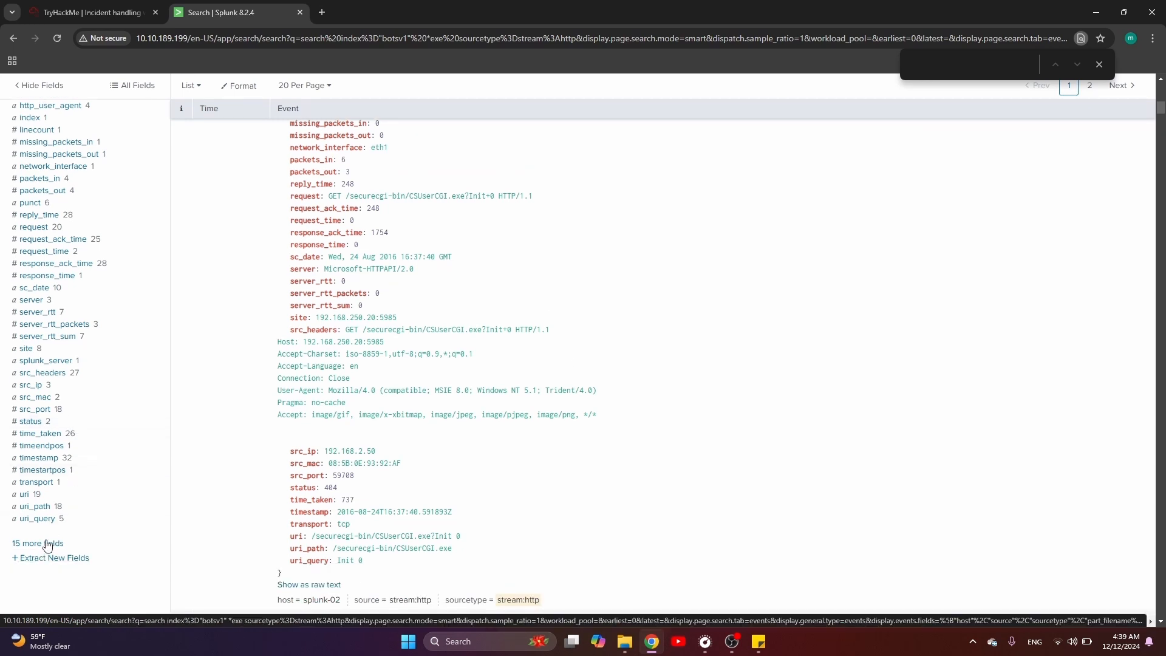
left_click(18, 545)
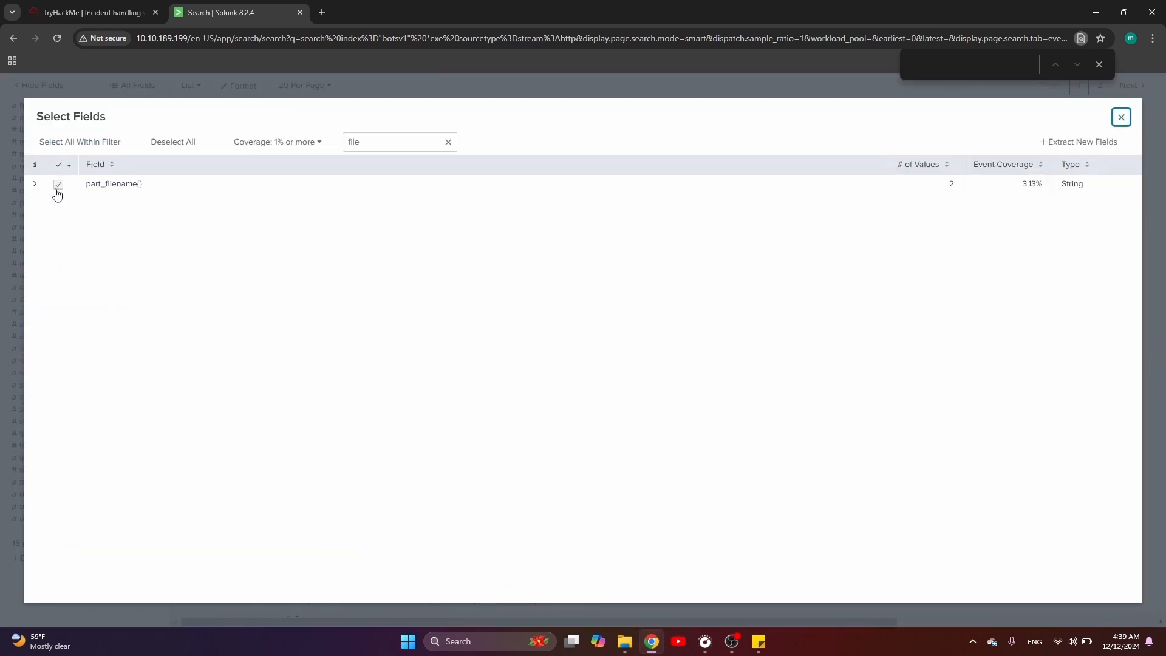
left_click(1122, 117)
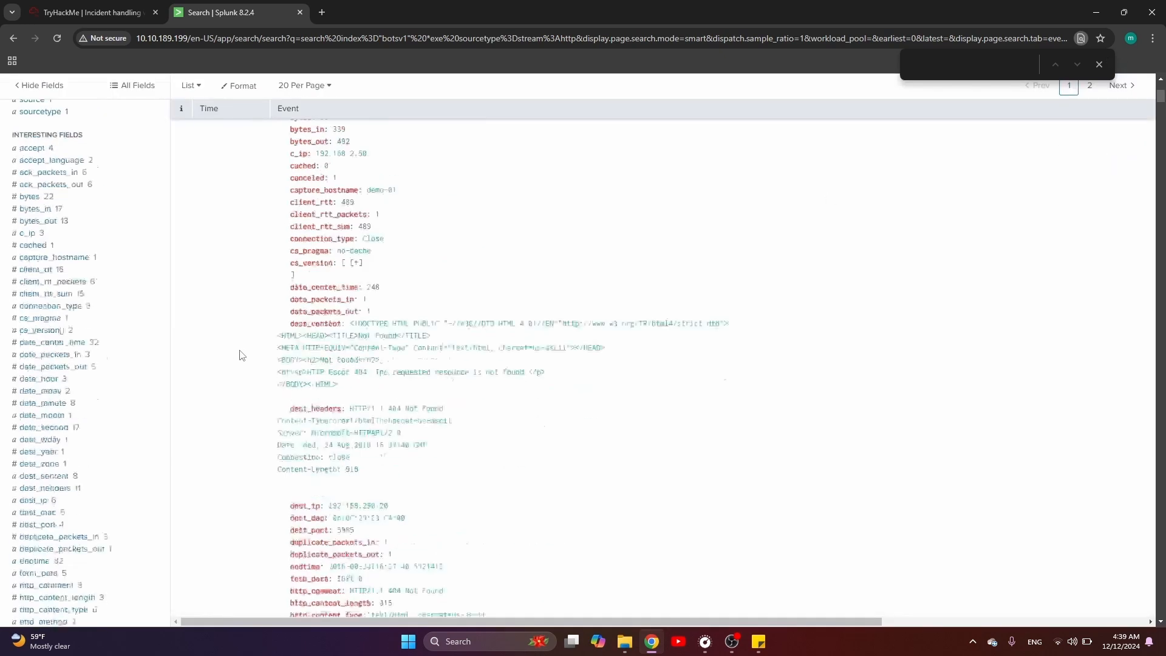
- Show the values of the part_filename{} field and copy the executable name 3791.exe
scroll(240, 355, "up", 5)
scroll(240, 355, "right", 2)
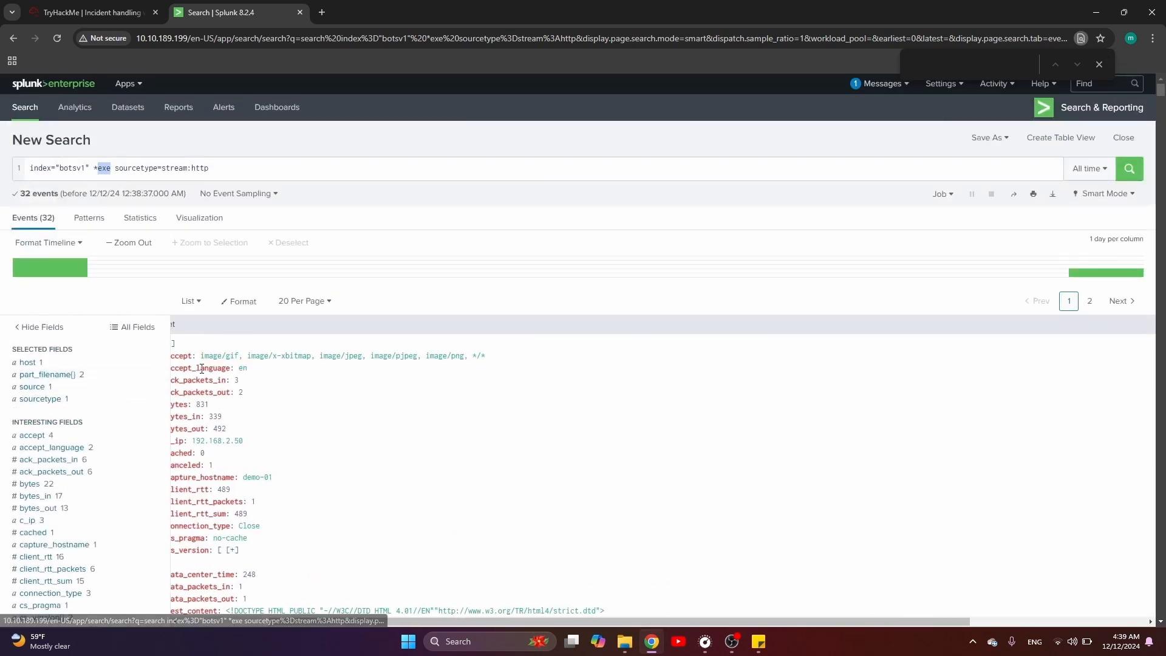
left_click(115, 377)
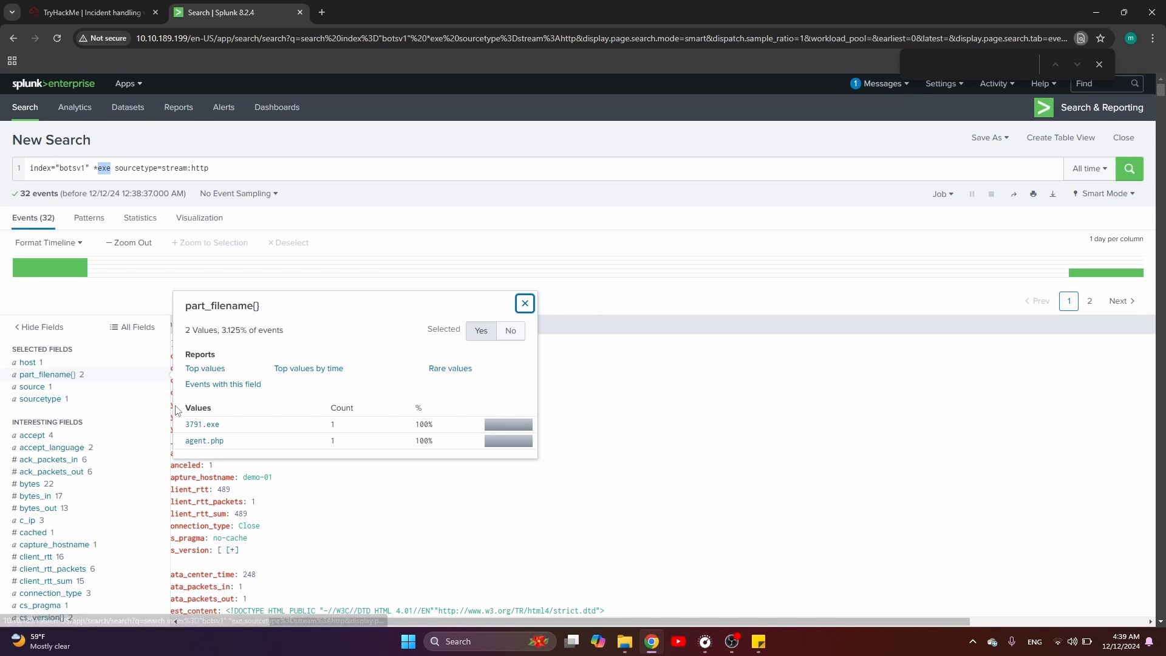
triple_click(230, 431)
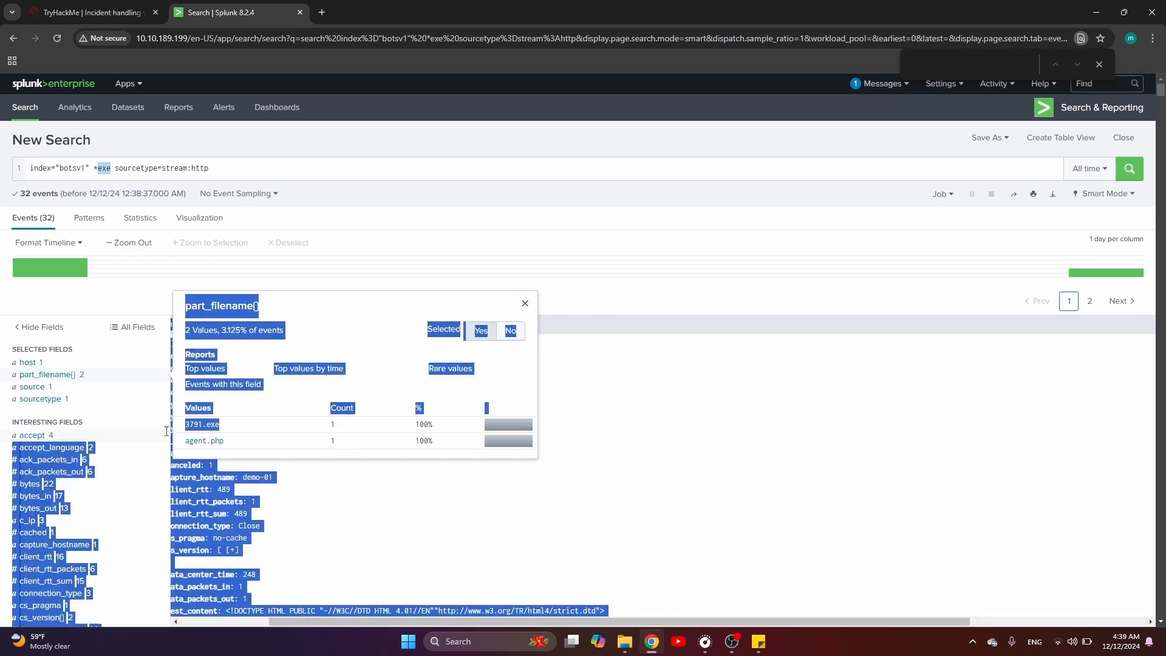
left_click(246, 423)
left_click_drag(237, 430, 180, 436)
key("ctrl+c")
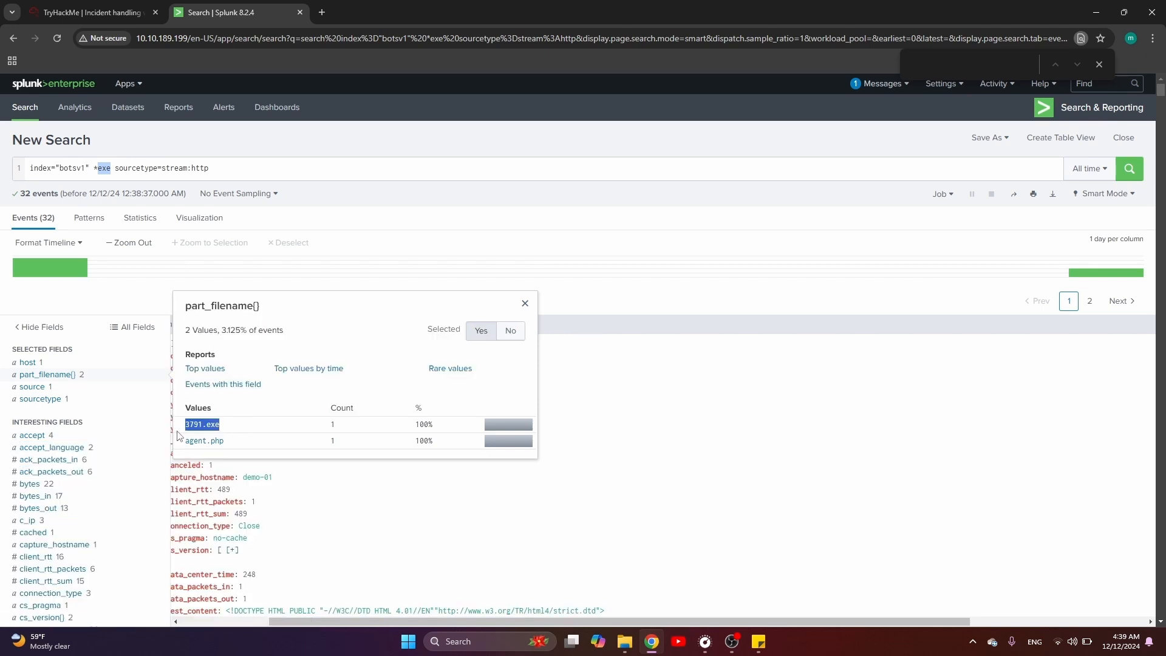
- Replace the *exe term and sourcetype filter with 3791.exe and run the search on the botsv1 index
left_click(252, 175)
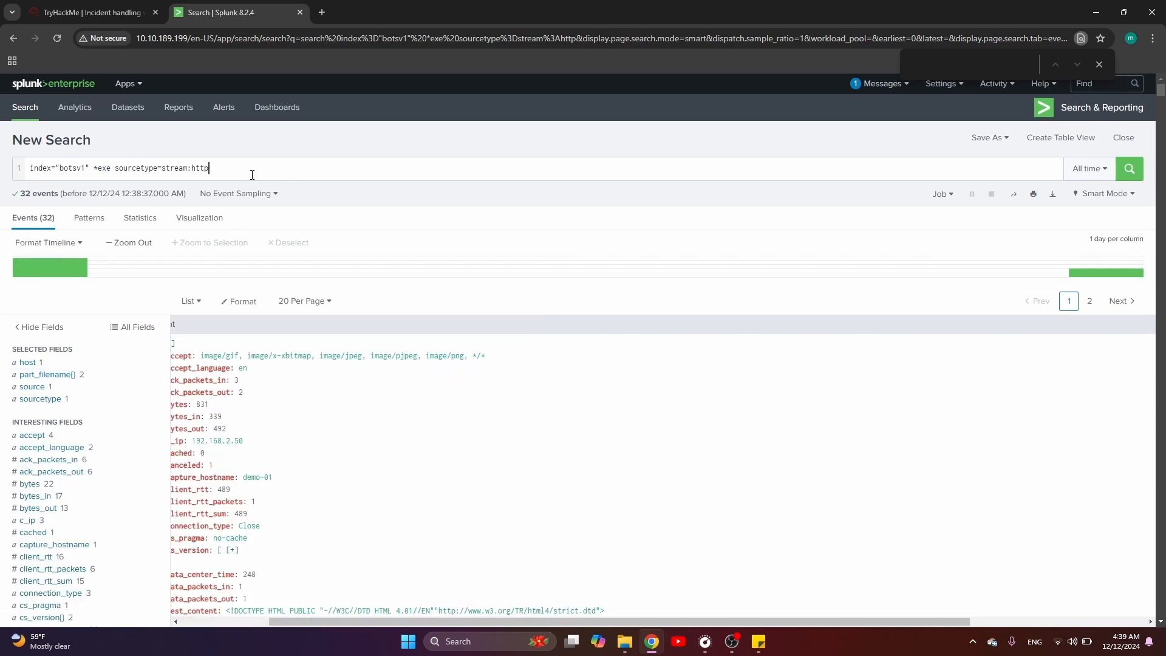
key("BackSpace")
key("BackSpace")
key("BackSpace")
key("BackSpace")
key("BackSpace")
key("BackSpace")
key("BackSpace")
key("BackSpace")
key("BackSpace")
key("BackSpace")
key("BackSpace")
key("BackSpace")
key("BackSpace")
key("BackSpace")
key("BackSpace")
key("BackSpace")
key("BackSpace")
key("BackSpace")
key("BackSpace")
key("BackSpace")
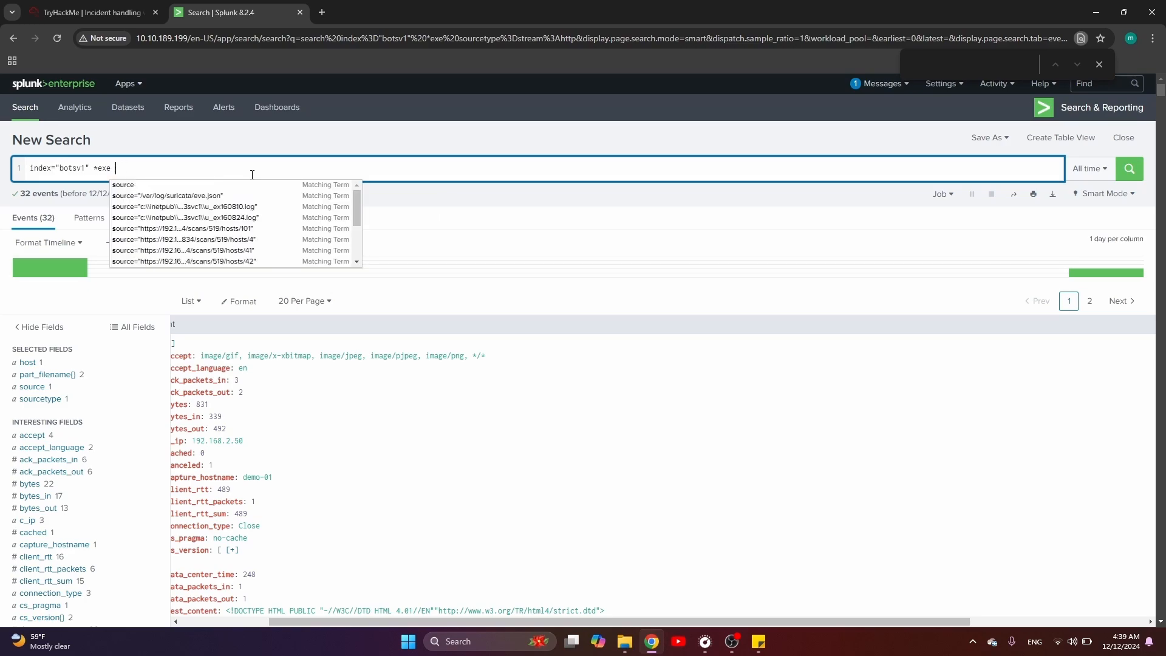
key("BackSpace")
key("BackSpace")
key("ctrl+v")
key("Return")
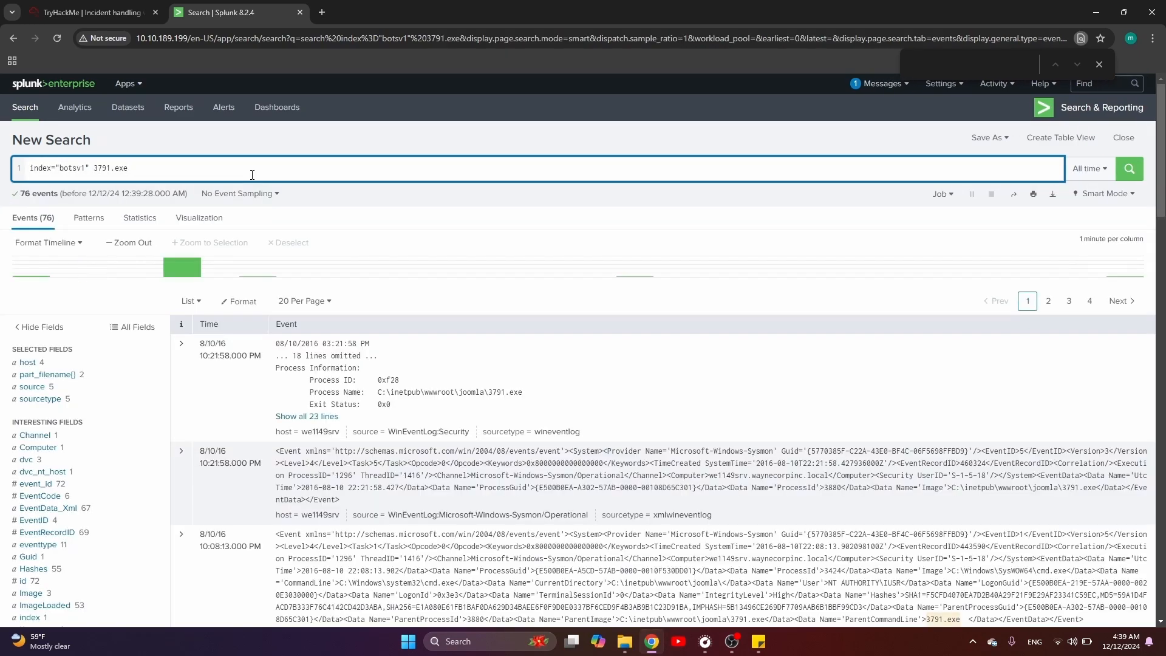
- View the sourcetype values of the 3791.exe events and narrow the search to xmlwineventlog
scroll(213, 373, "down", 4)
scroll(177, 381, "up", 3)
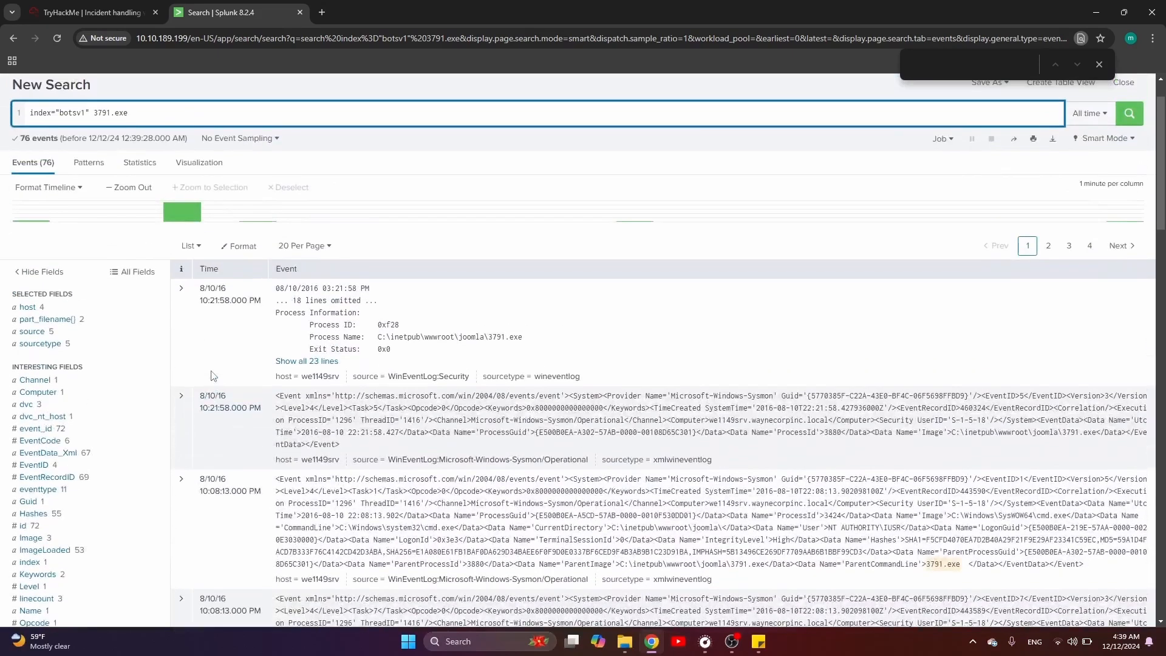
left_click(113, 351)
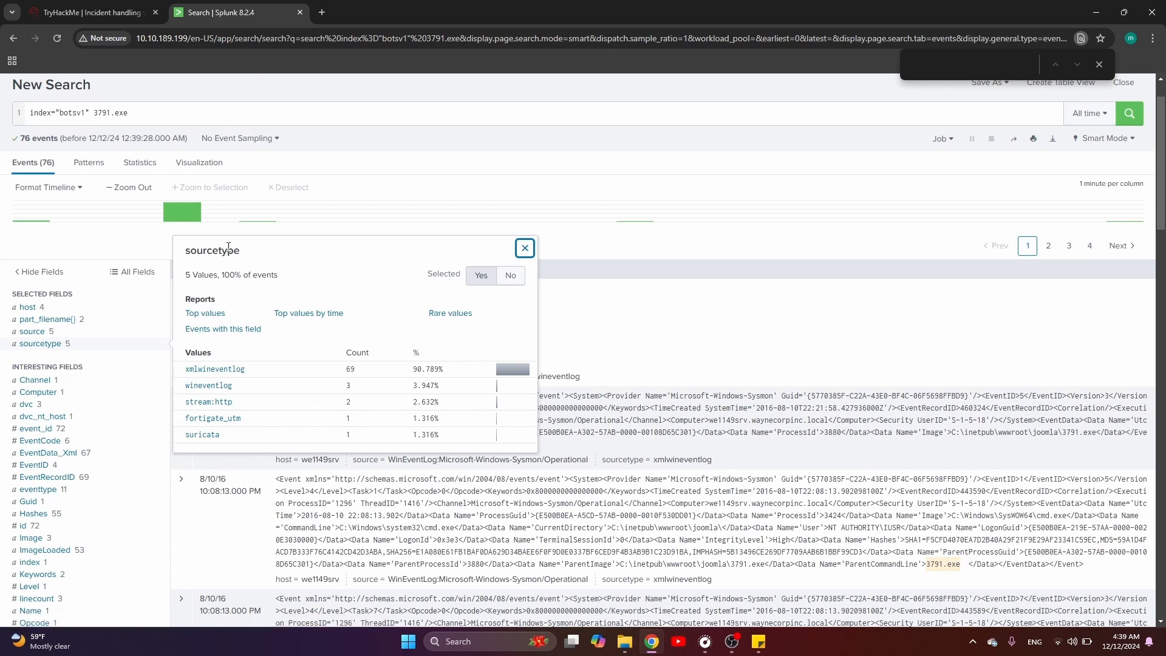
left_click(232, 370)
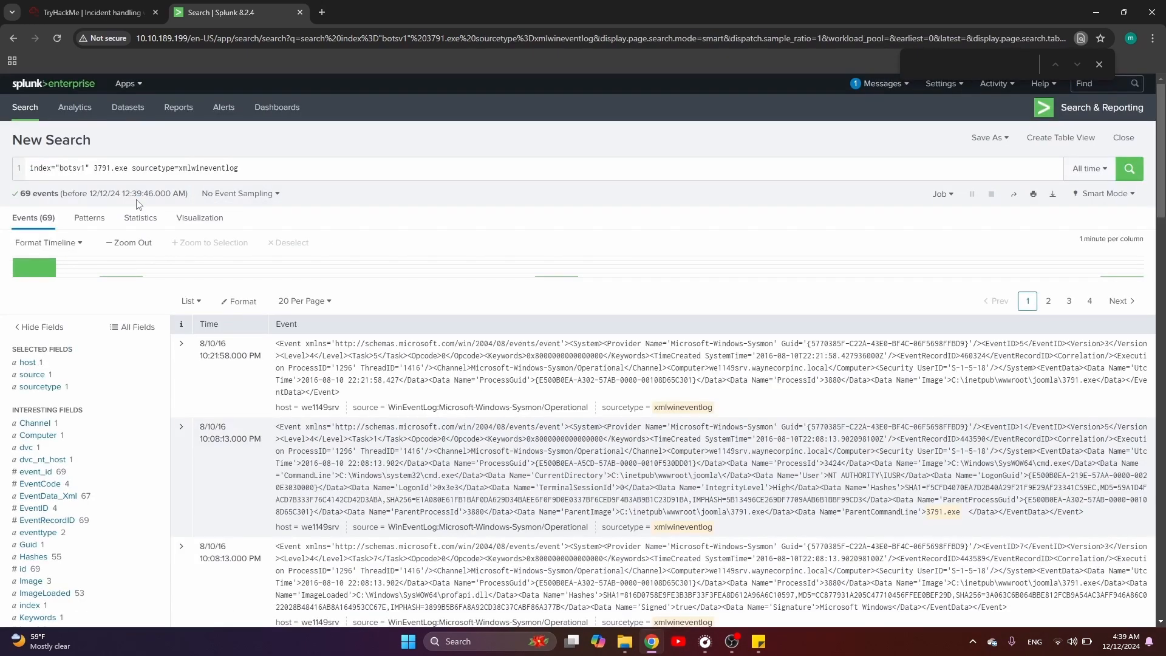
- Highlight the 3791.exe term in the search query
scroll(100, 340, "down", 1)
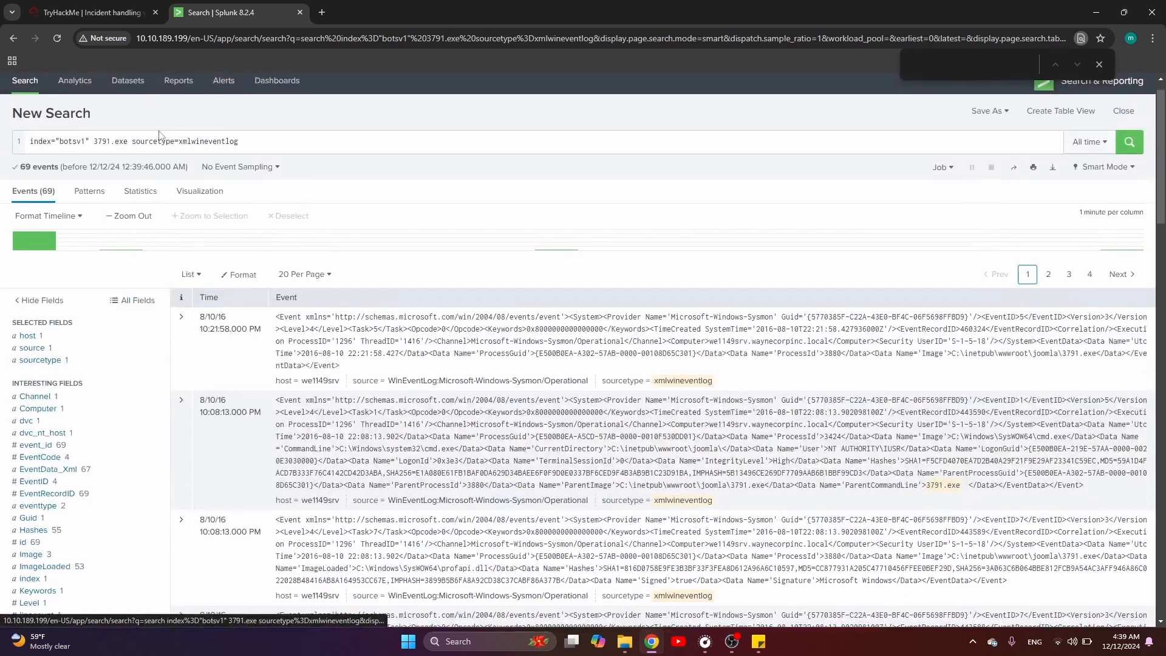
left_click_drag(130, 147, 121, 145)
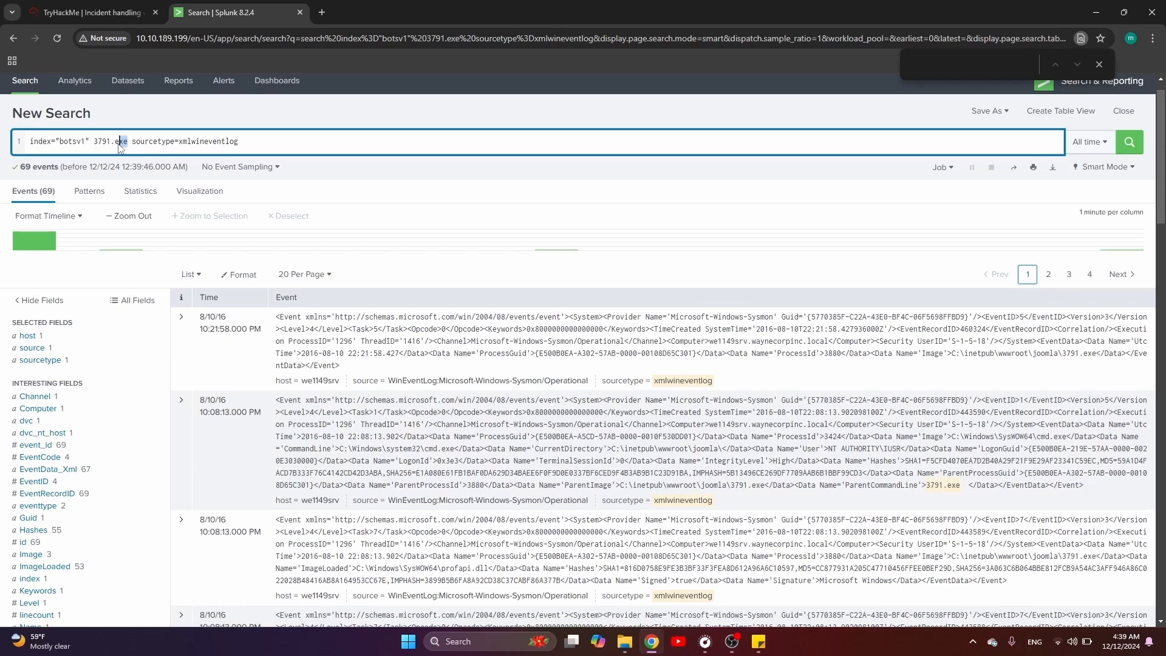
left_click(129, 139)
left_click_drag(129, 139, 93, 140)
- Show the EventID values, narrow the search to EventID 1 and review the matching process creation events
scroll(94, 369, "down", 1)
scroll(94, 369, "down", 1)
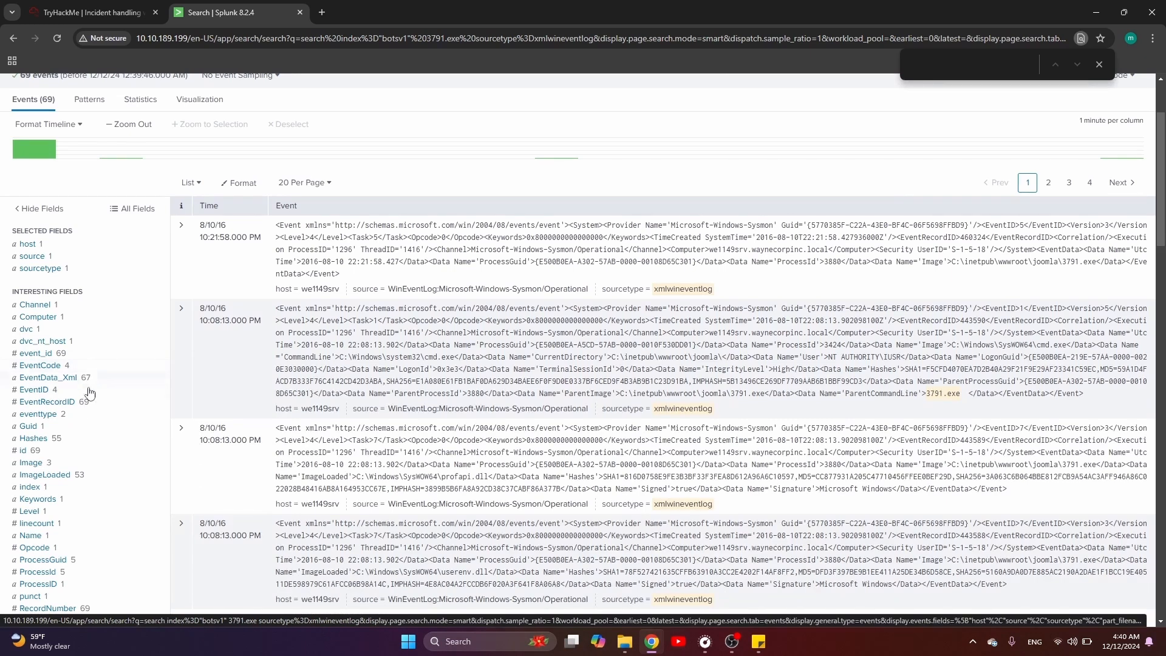
left_click(34, 390)
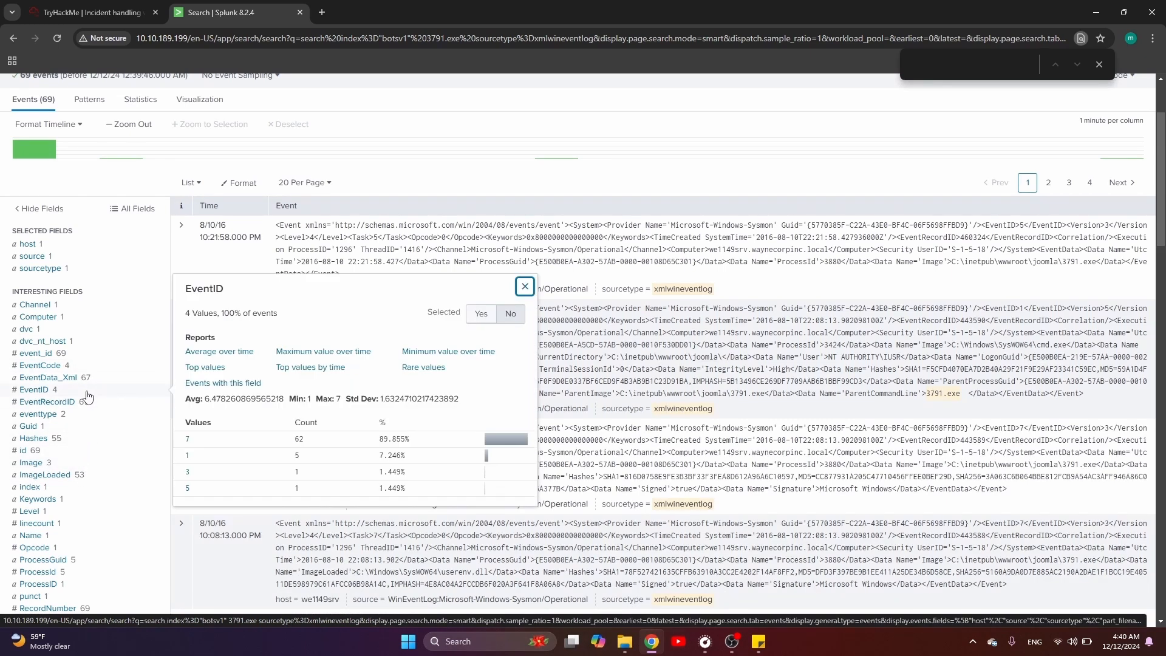
left_click(190, 459)
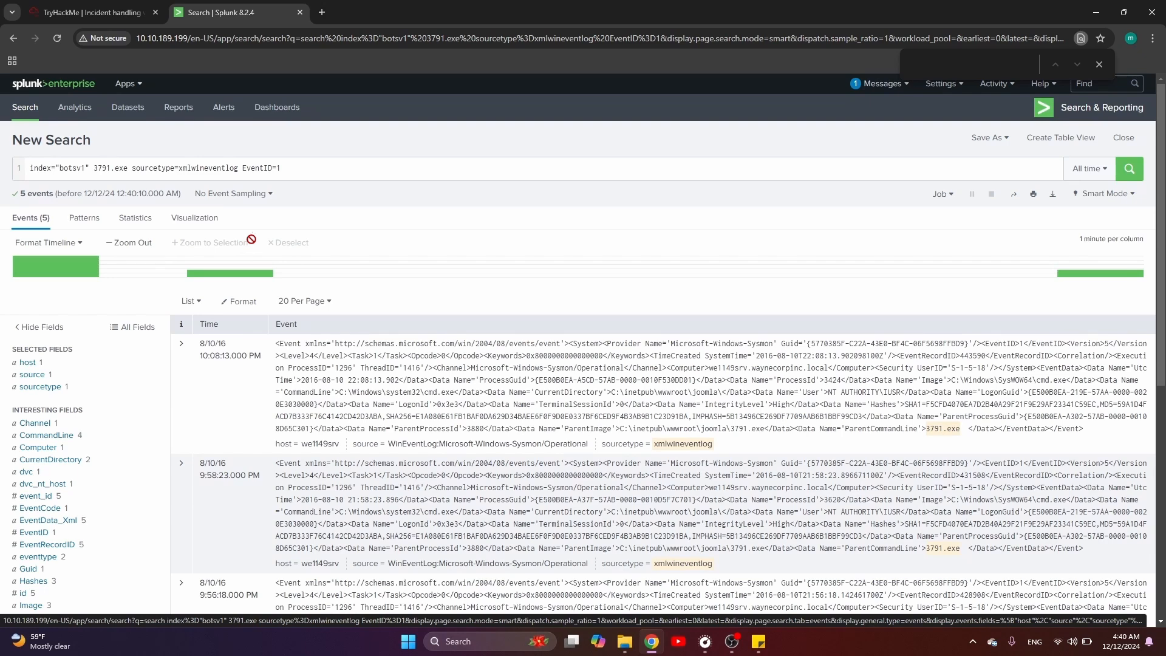
left_click(314, 170)
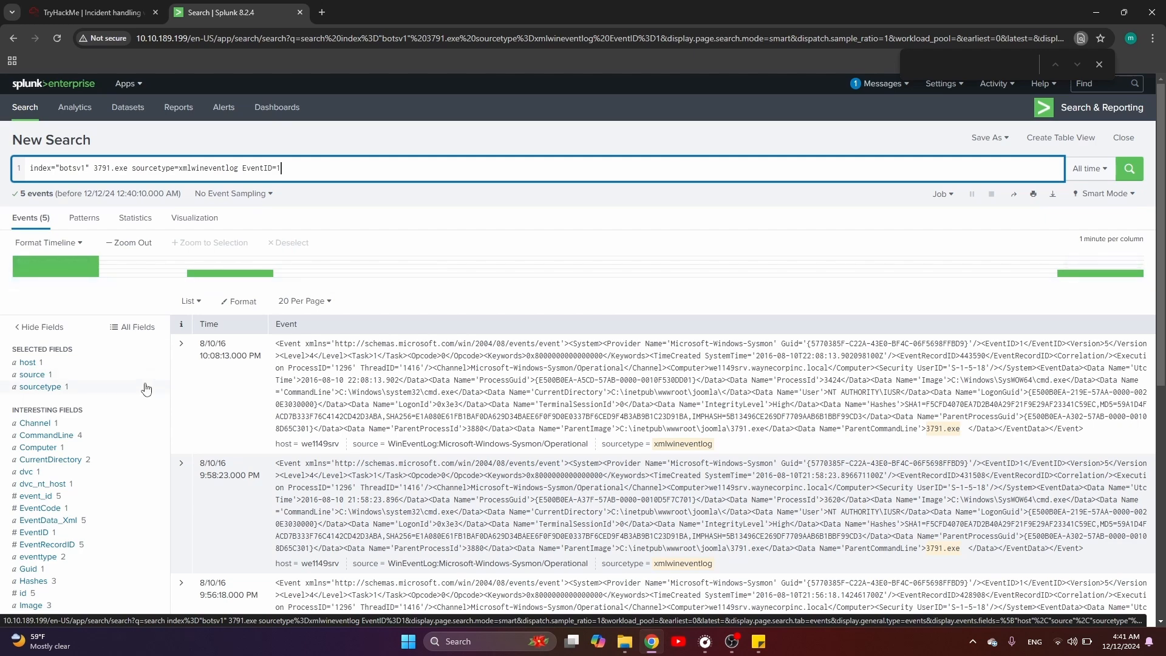
scroll(155, 380, "down", 2)
scroll(156, 379, "up", 1)
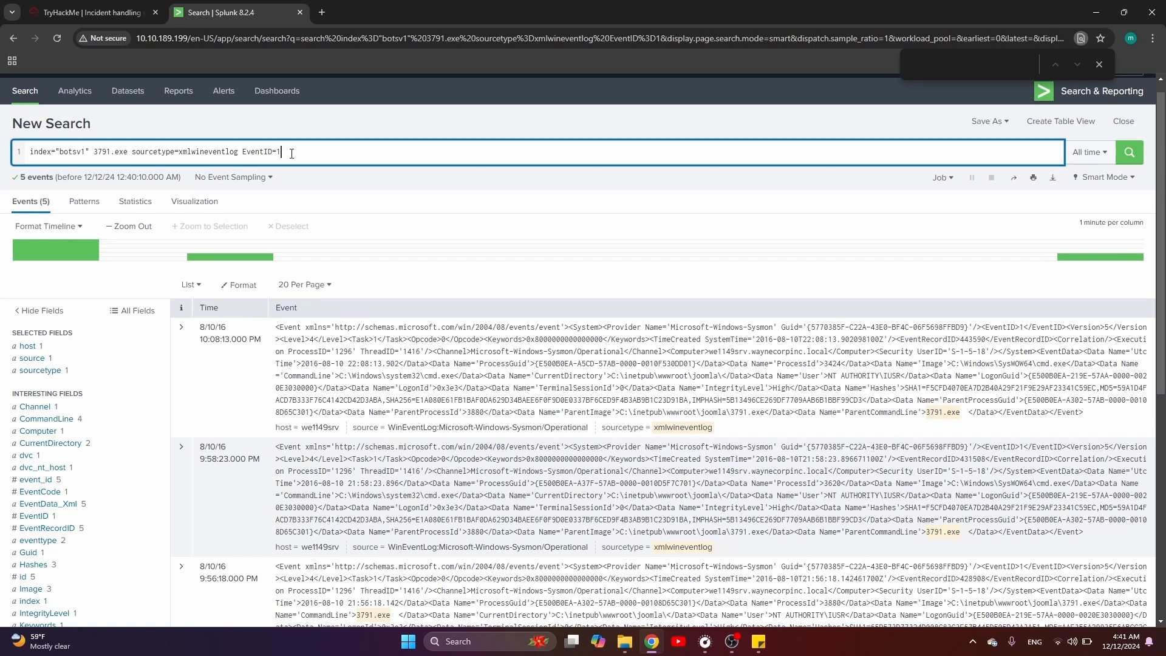
- Show the CommandLine values of the process creation events and highlight the cmd.exe /c "3791.exe 2&gt;&amp;1" entry
scroll(92, 425, "down", 1)
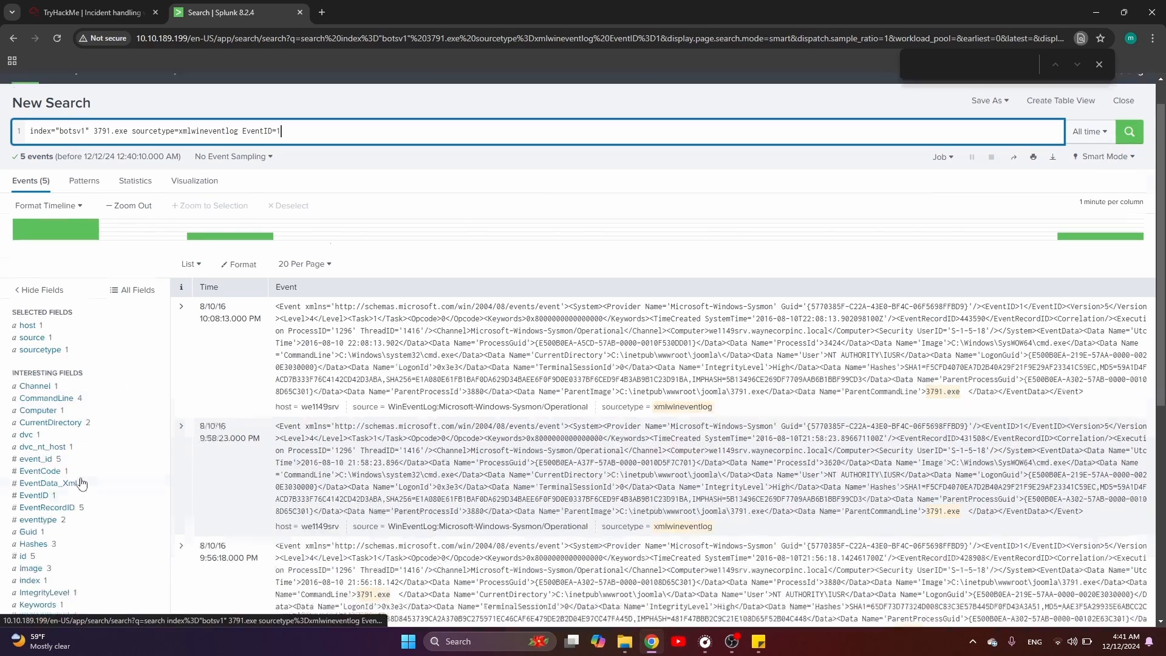
left_click(90, 377)
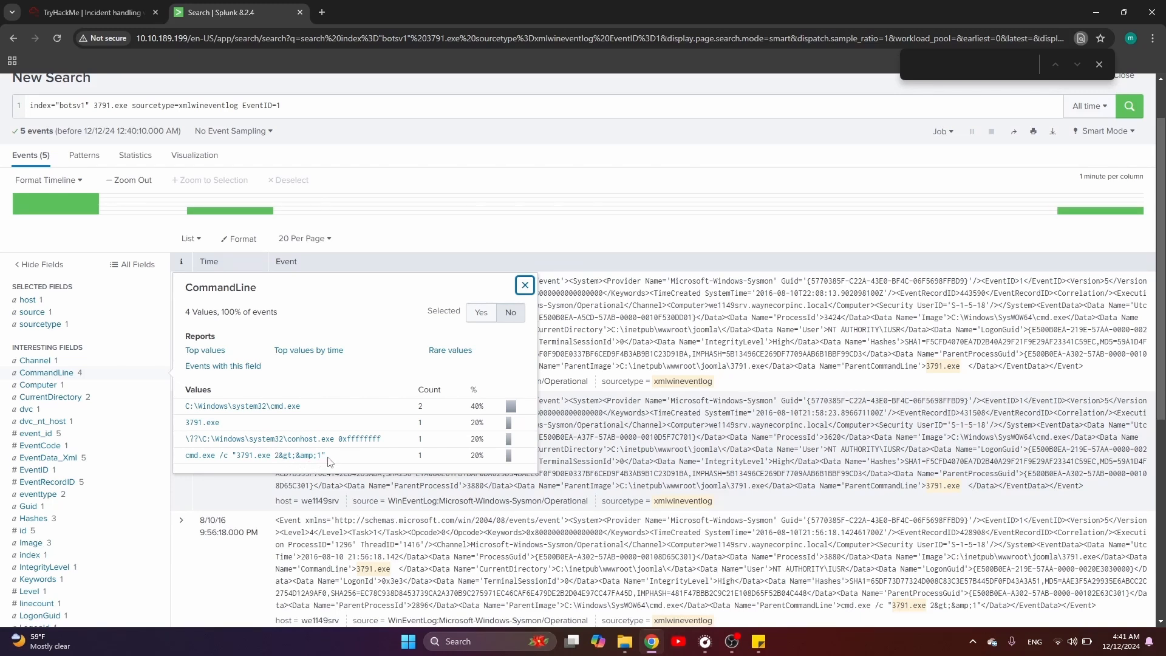
left_click_drag(331, 457, 185, 460)
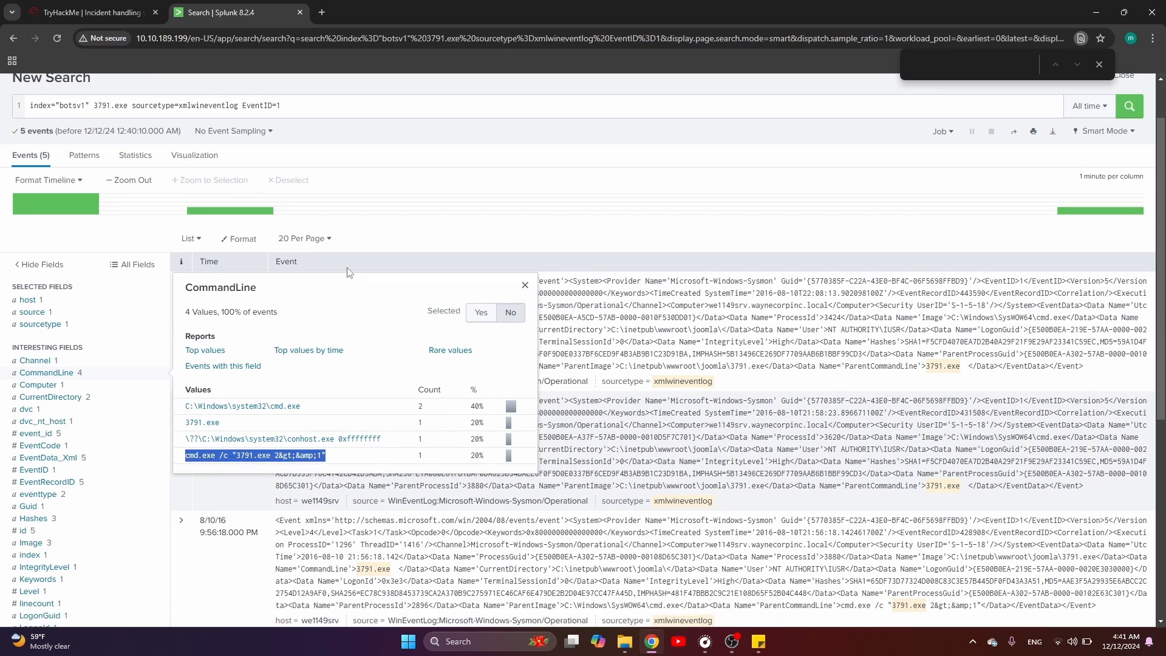
- Rerun the botsv1 search for 3791.exe with EventID=1 to clear the accidental one-minute timeline selection
left_click(372, 206)
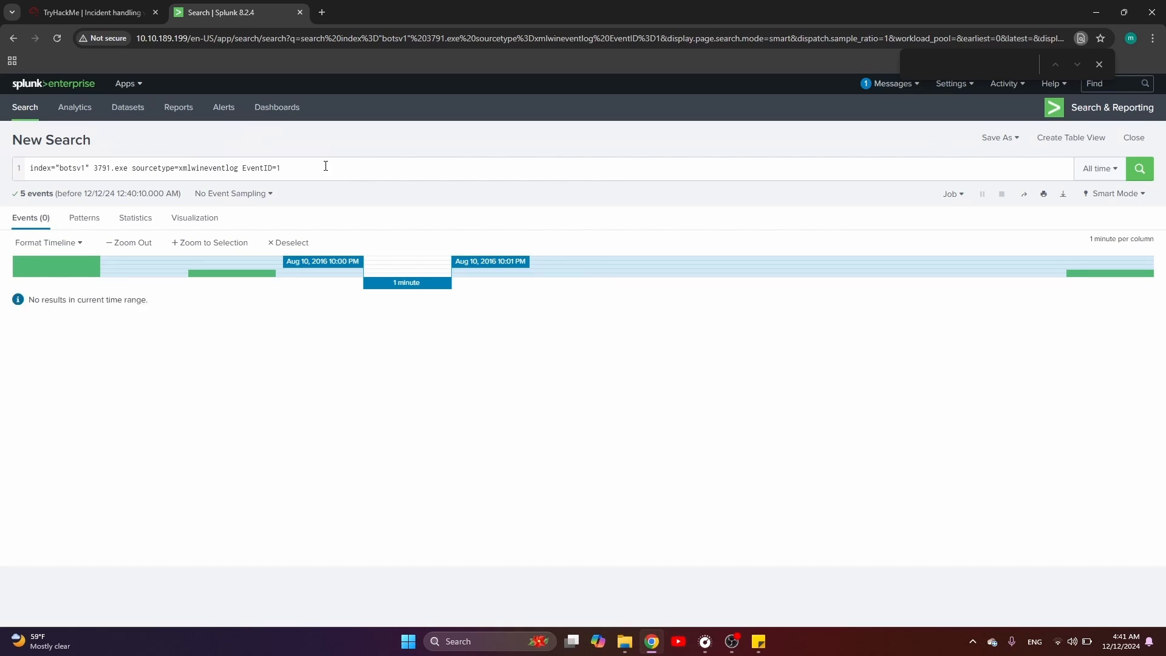
key("Return")
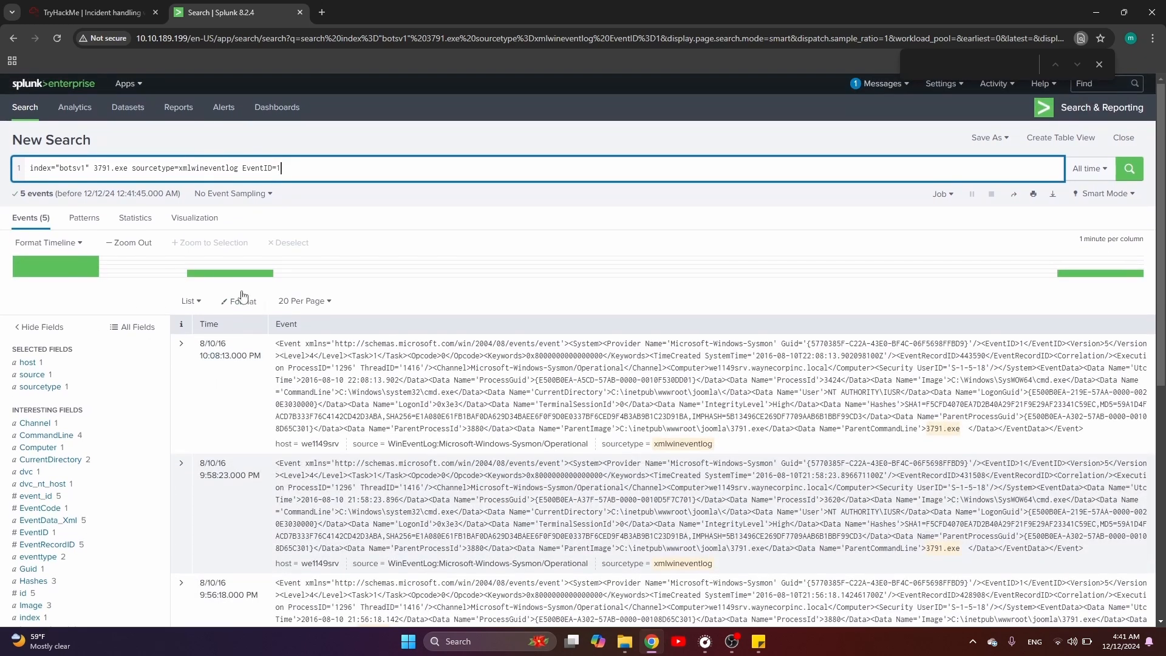
scroll(242, 296, "down", 3)
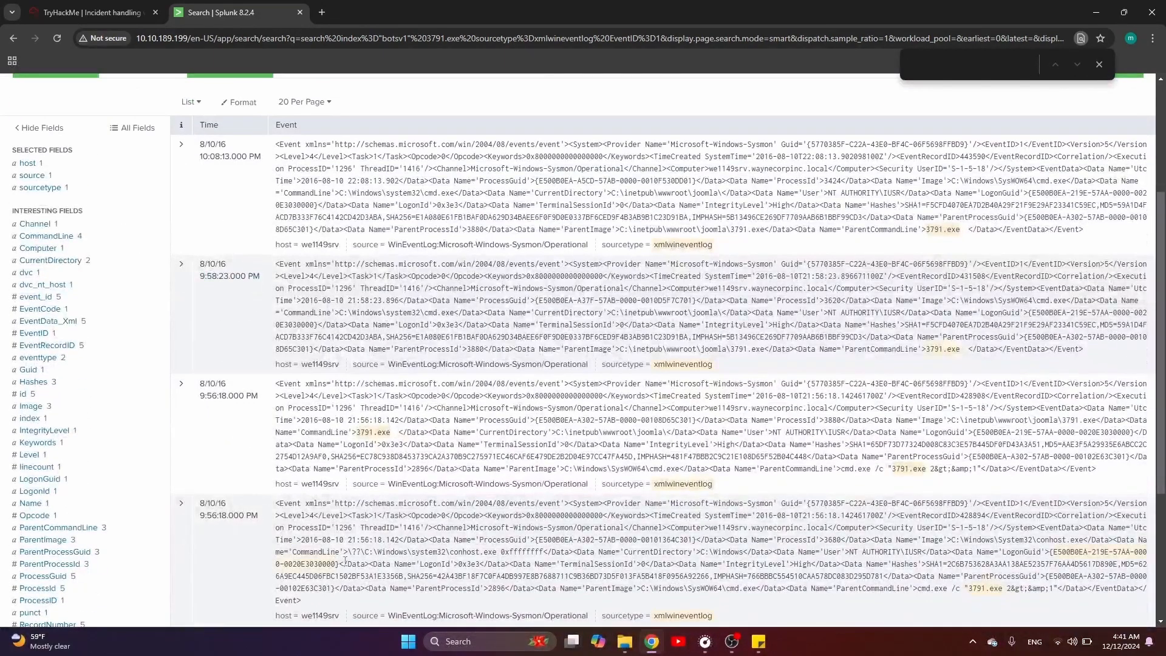
- Switch to the TryHackMe room and read the questions on 3791.exe's MD5 hash, executing user and other file name
left_click(71, 11)
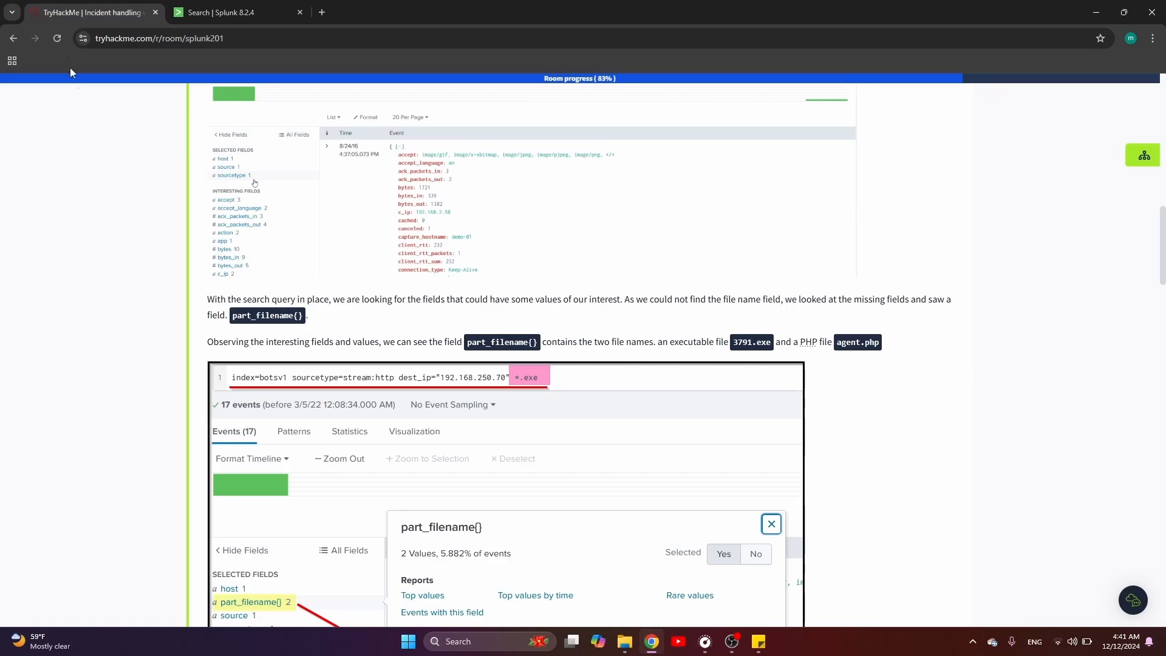
scroll(100, 228, "down", 20)
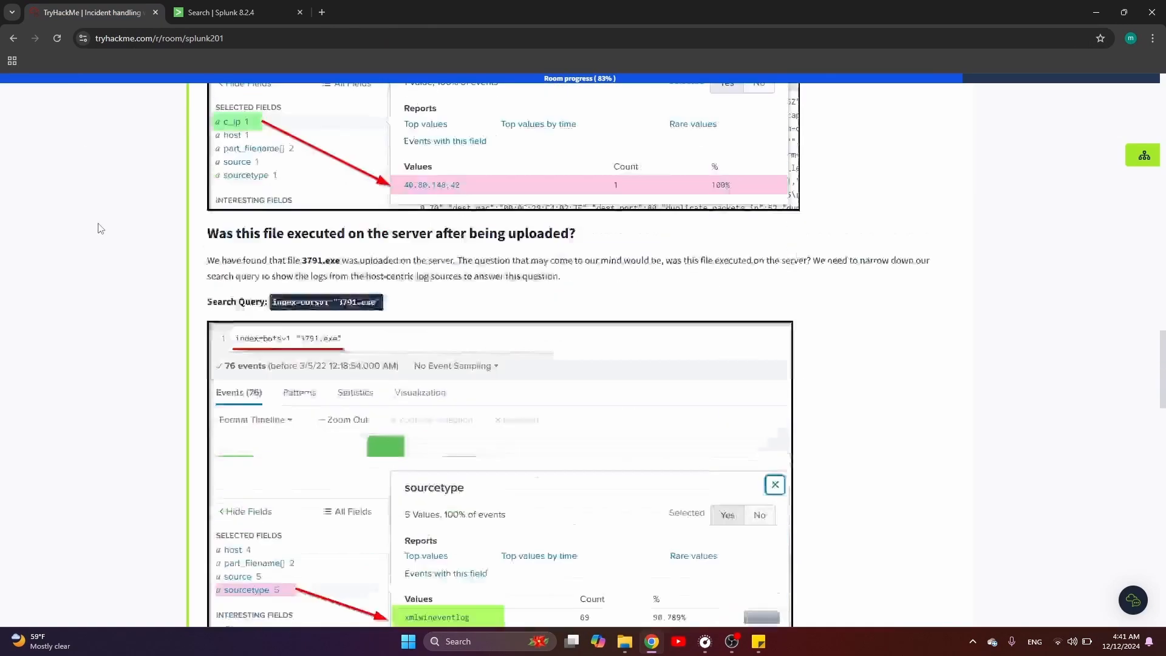
scroll(100, 229, "down", 20)
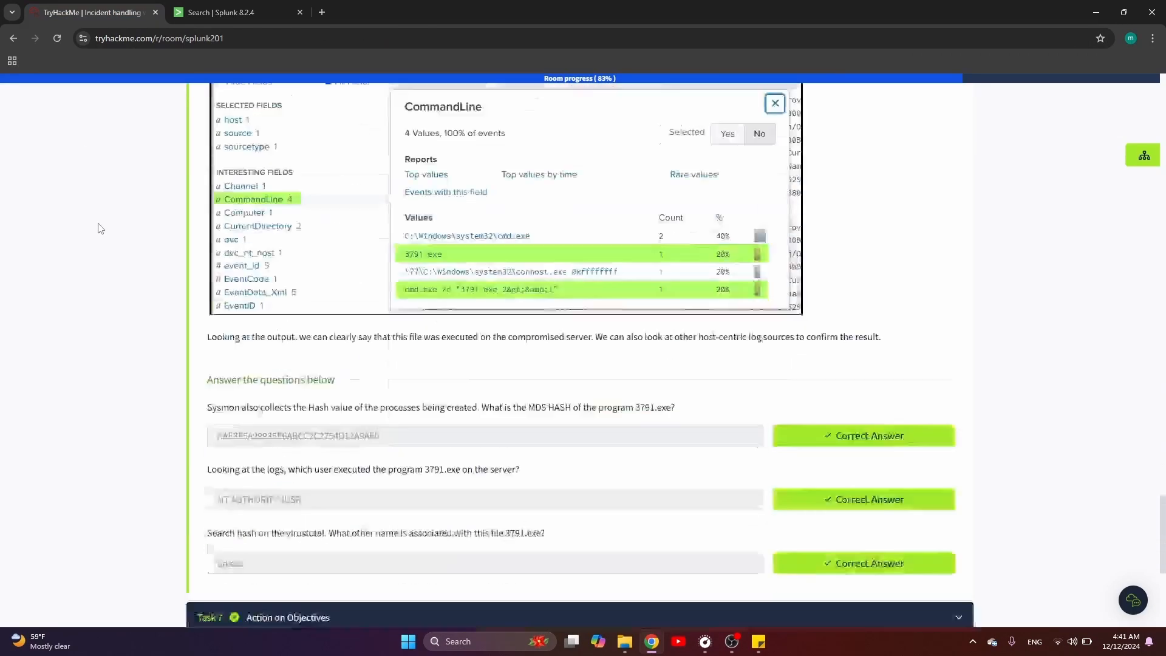
scroll(100, 229, "up", 2)
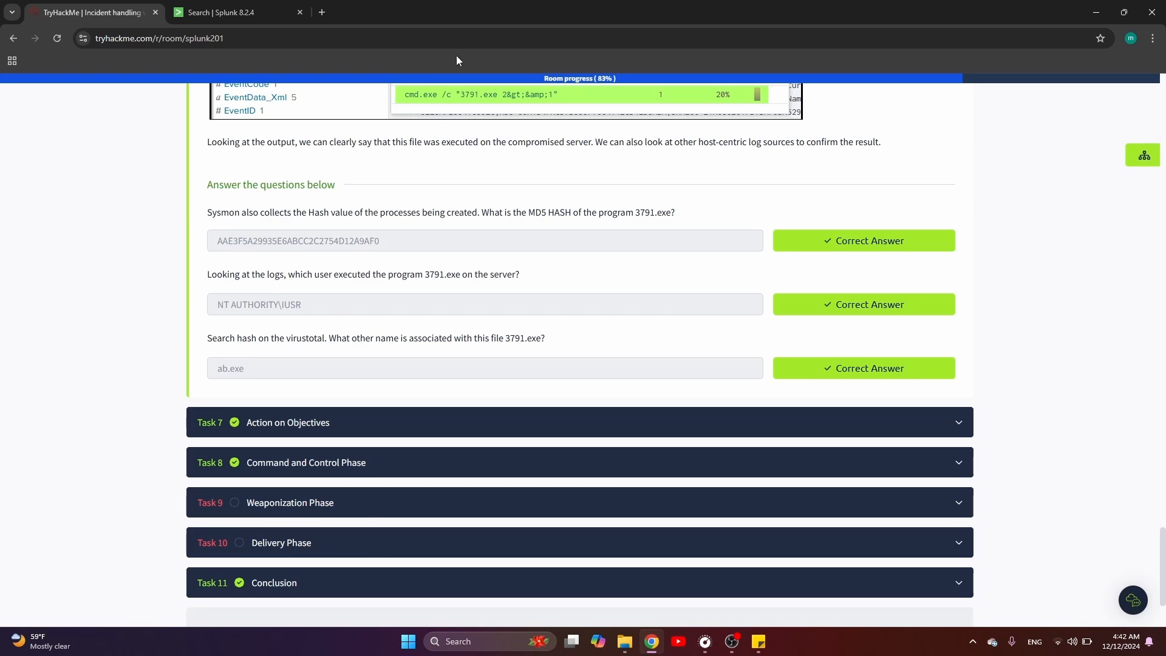
- Return to the Splunk search and examine the Hashes field values of the 3791.exe events
left_click(222, 12)
scroll(175, 282, "down", 1)
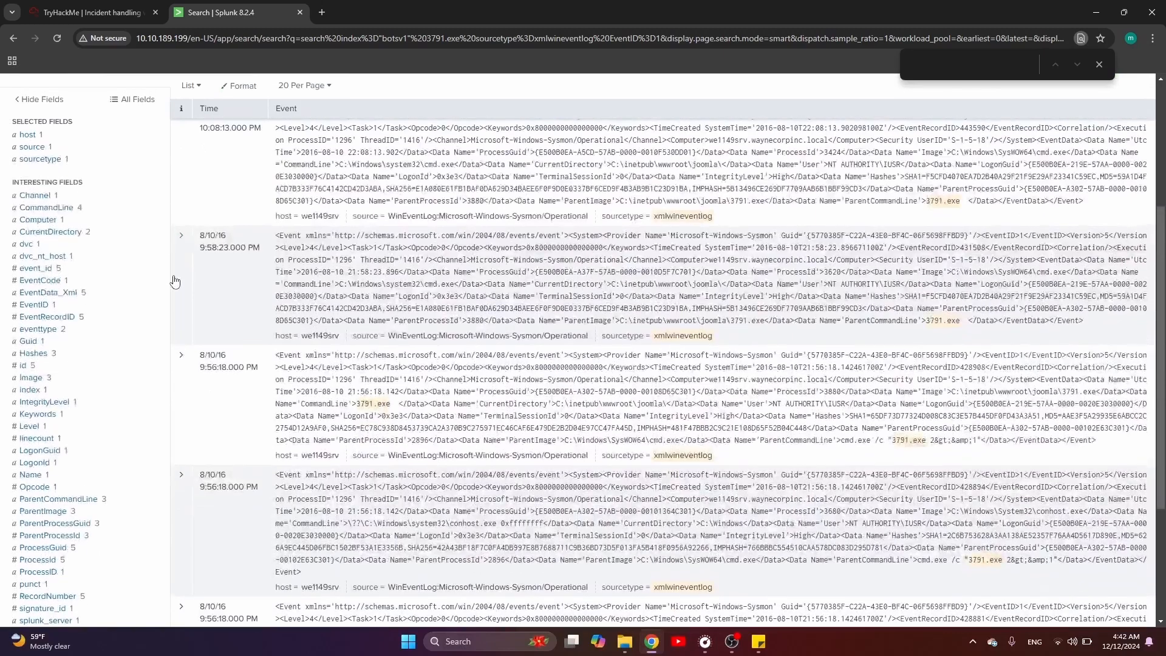
left_click(77, 365)
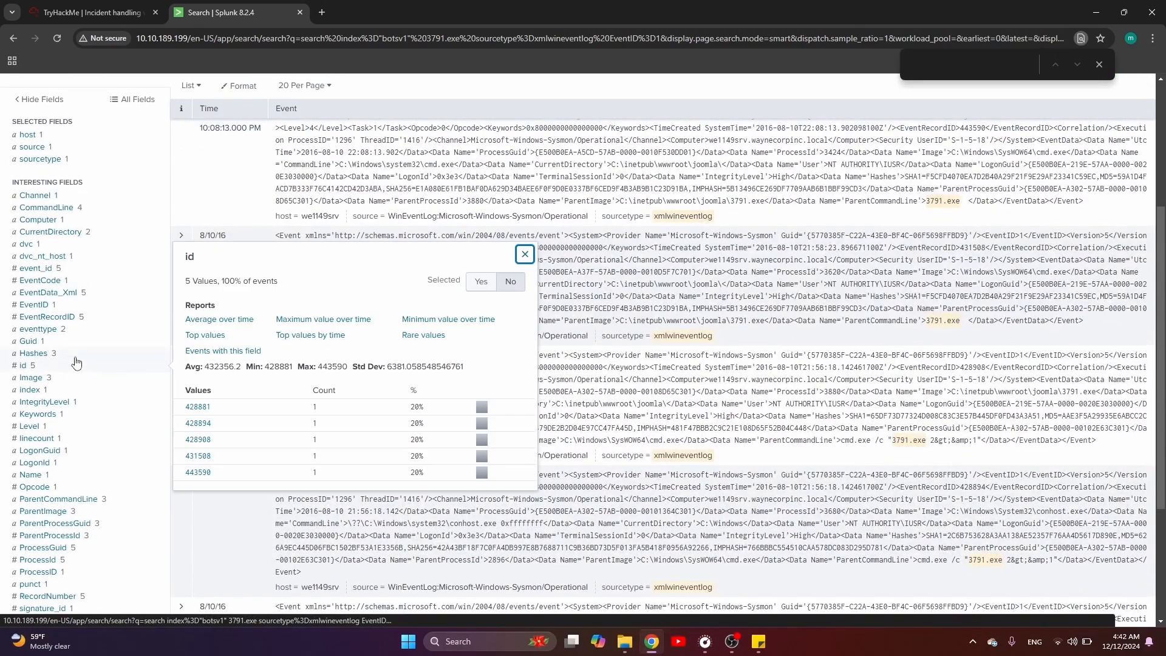
left_click(71, 355)
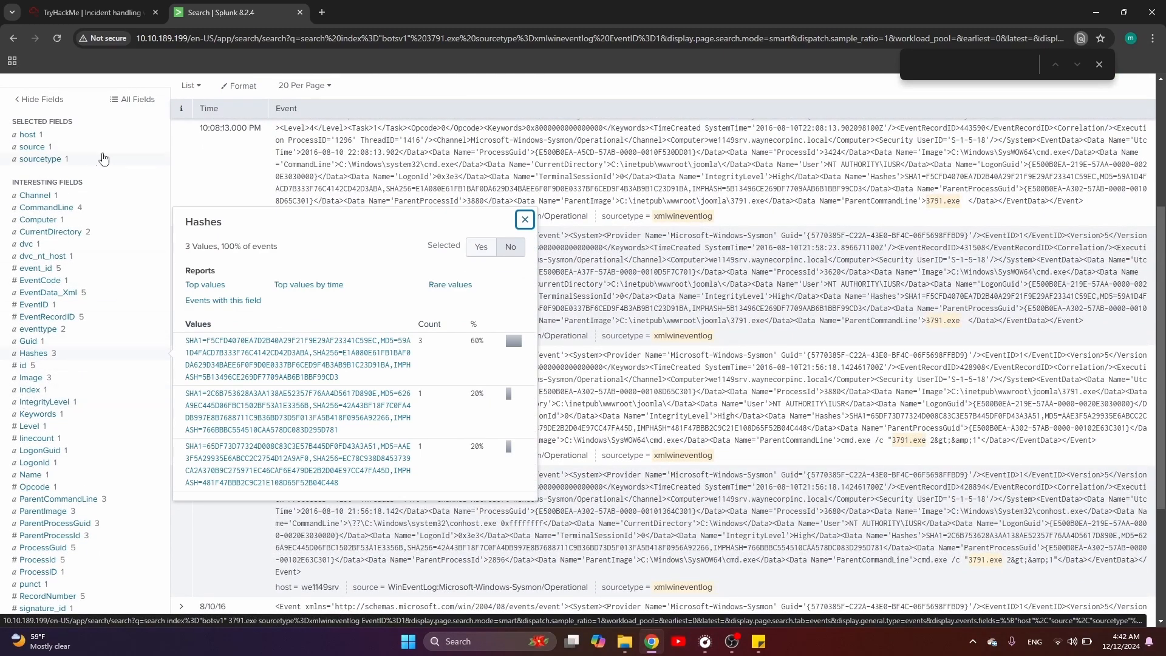
left_click(210, 171)
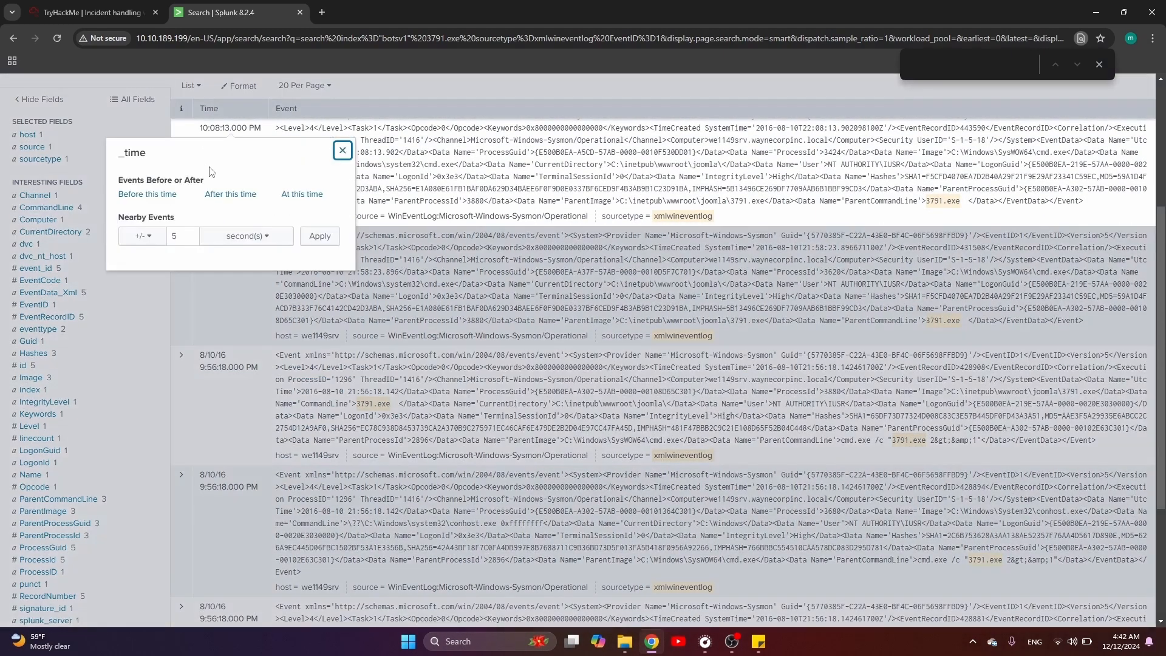
left_click(270, 371)
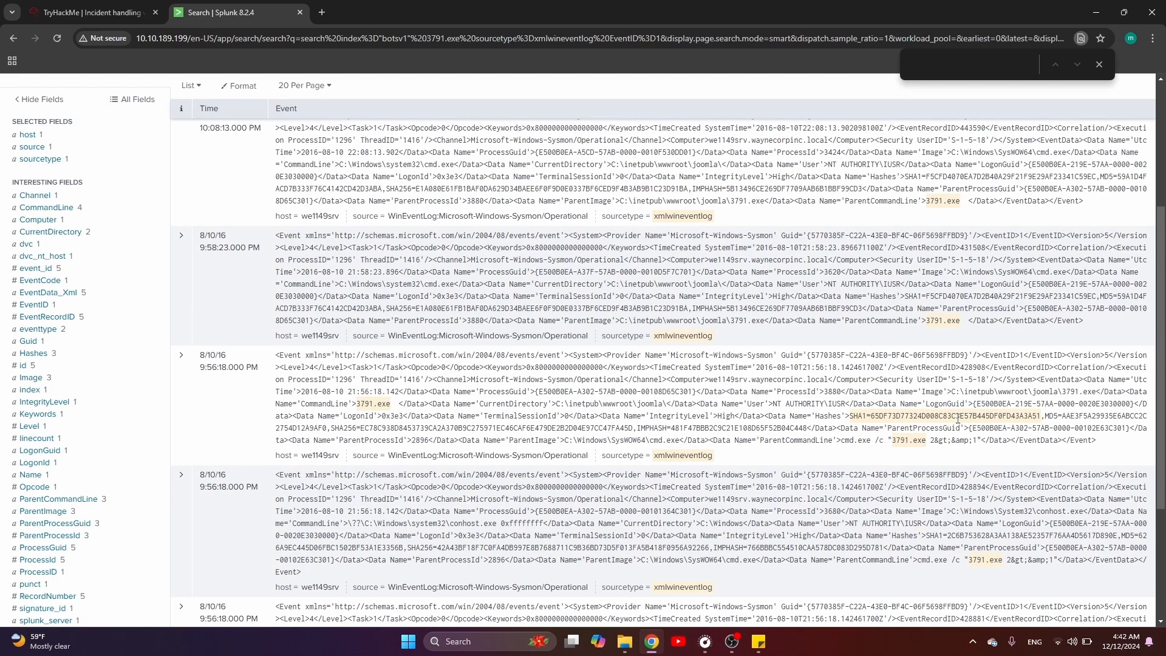
- Select the full MD5 hash in the 9:56:18 PM event whose CommandLine is 3791.exe
scroll(958, 419, "down", 1)
scroll(958, 419, "up", 2)
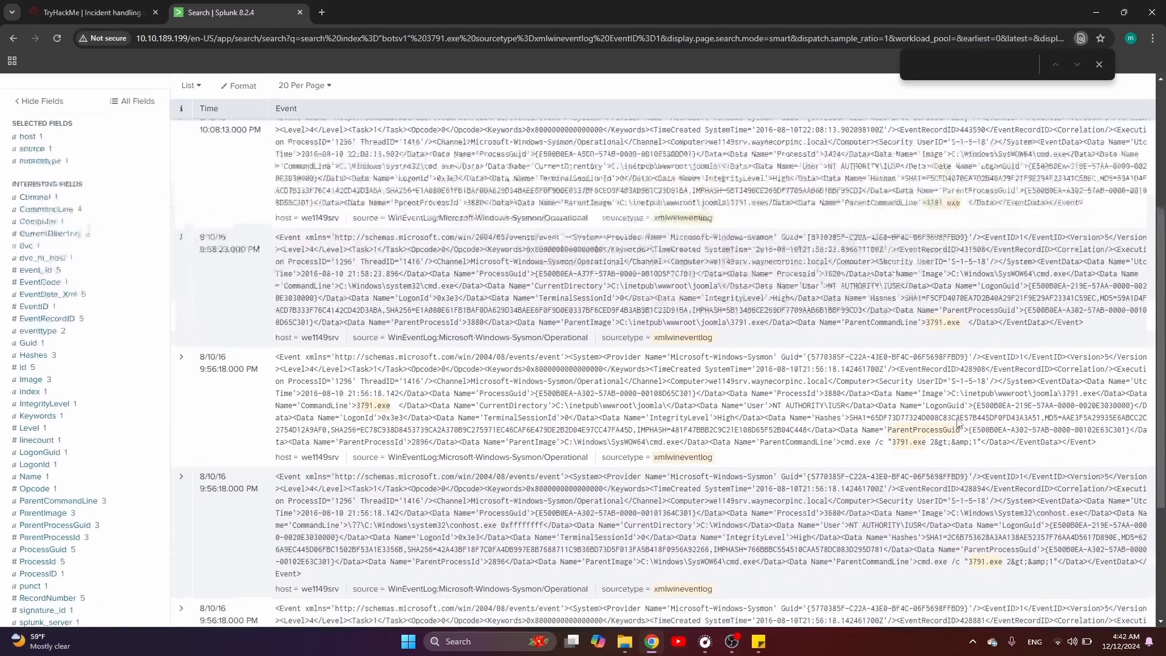
scroll(958, 419, "down", 1)
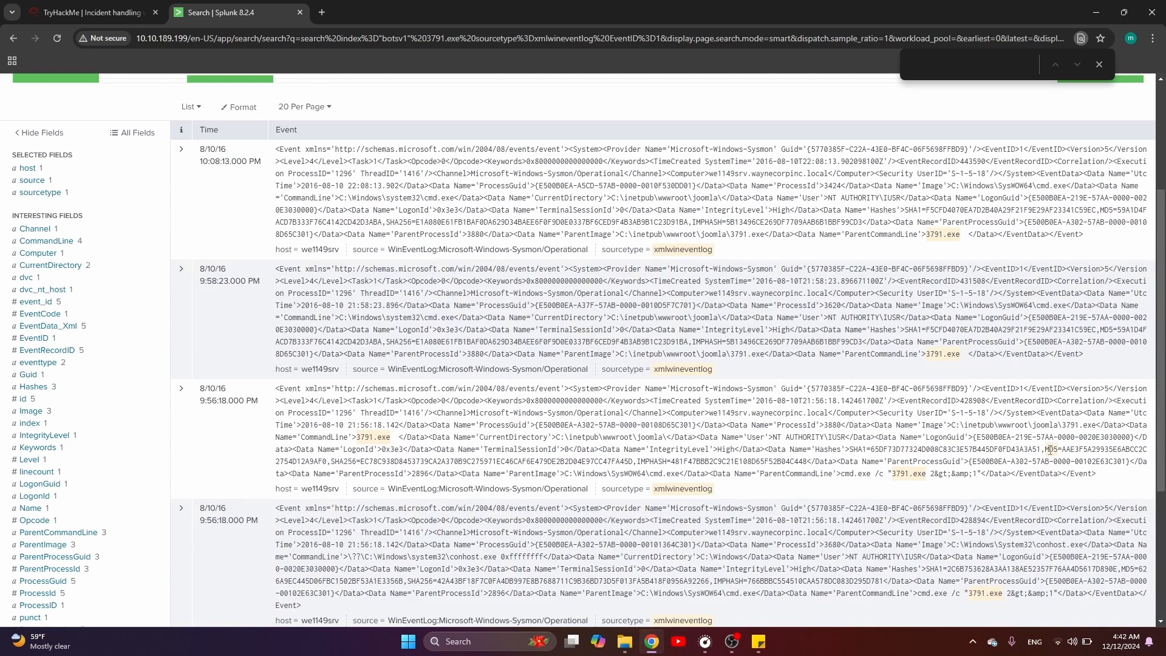
left_click_drag(1046, 450, 1072, 451)
key("ctrl+c")
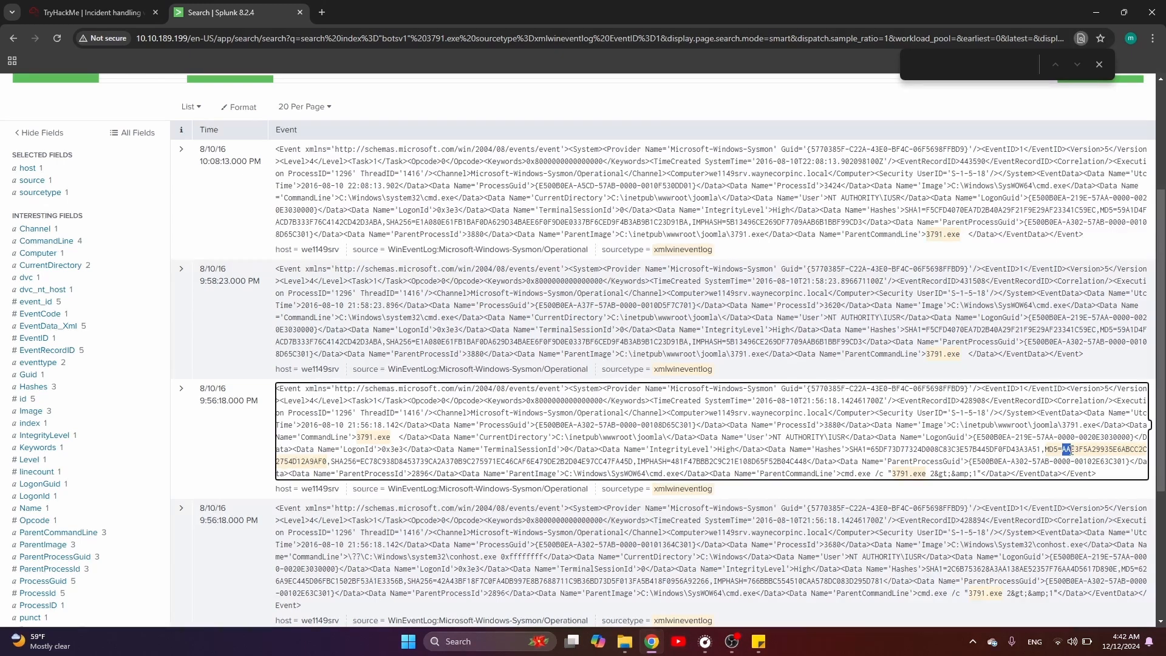
key("shift+Right")
key("shift+Right")
key("shift+Right")
key("shift+Right")
key("shift+Right")
key("shift+Right")
key("shift+Right")
key("shift+Right")
key("shift+Right")
key("shift+Right")
key("shift+Right")
key("shift+Right")
key("shift+Right")
key("shift+Right")
key("shift+Right")
key("shift+Right")
key("shift+Right")
key("shift+Right")
key("shift+Right")
key("shift+Right")
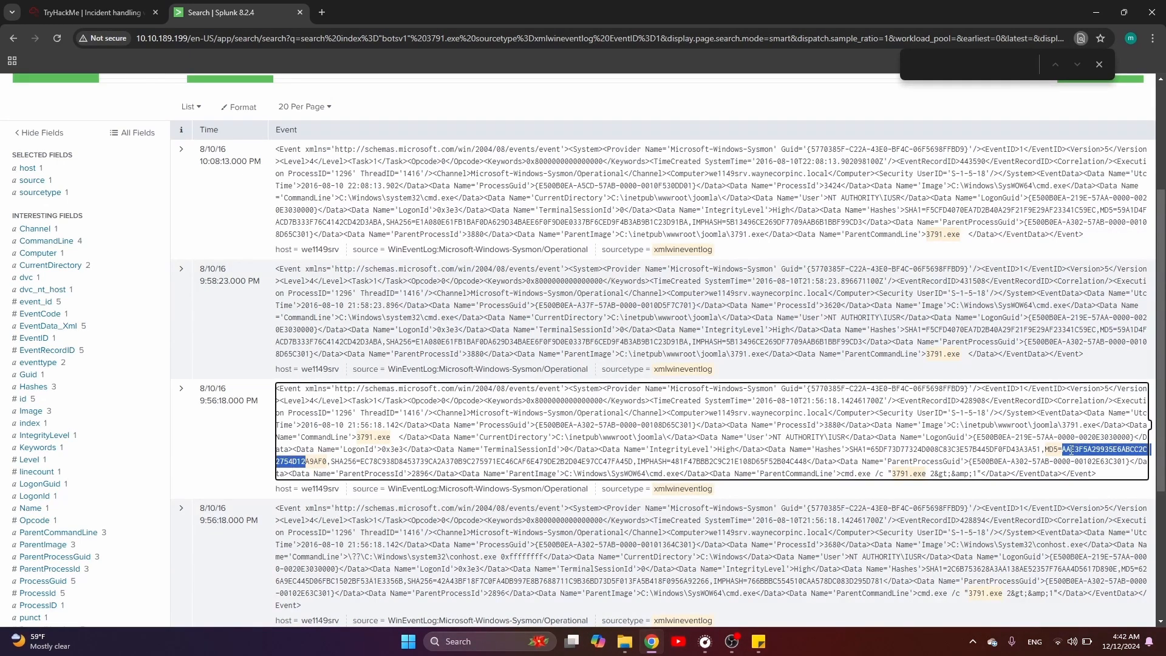
key("shift+Right")
key("shift+Right")
key("shift+Right")
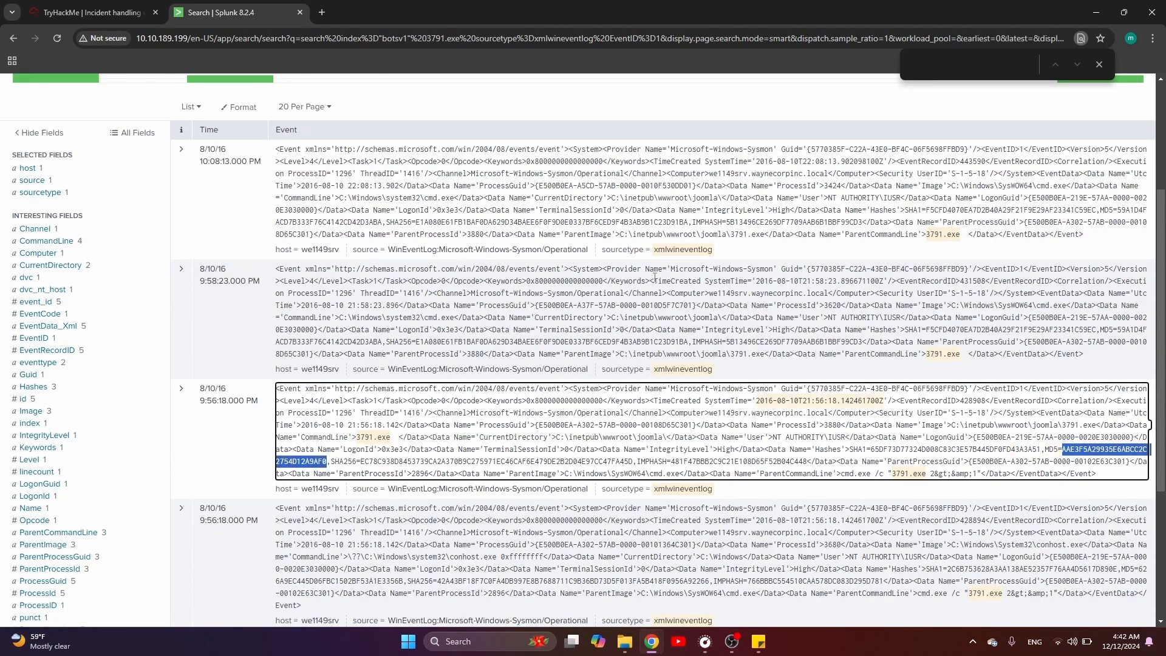
- Check the room's question on the executing user and highlight NT AUTHORITY\IUSR in the Splunk event whose CommandLine is 3791.exe
left_click(118, 9)
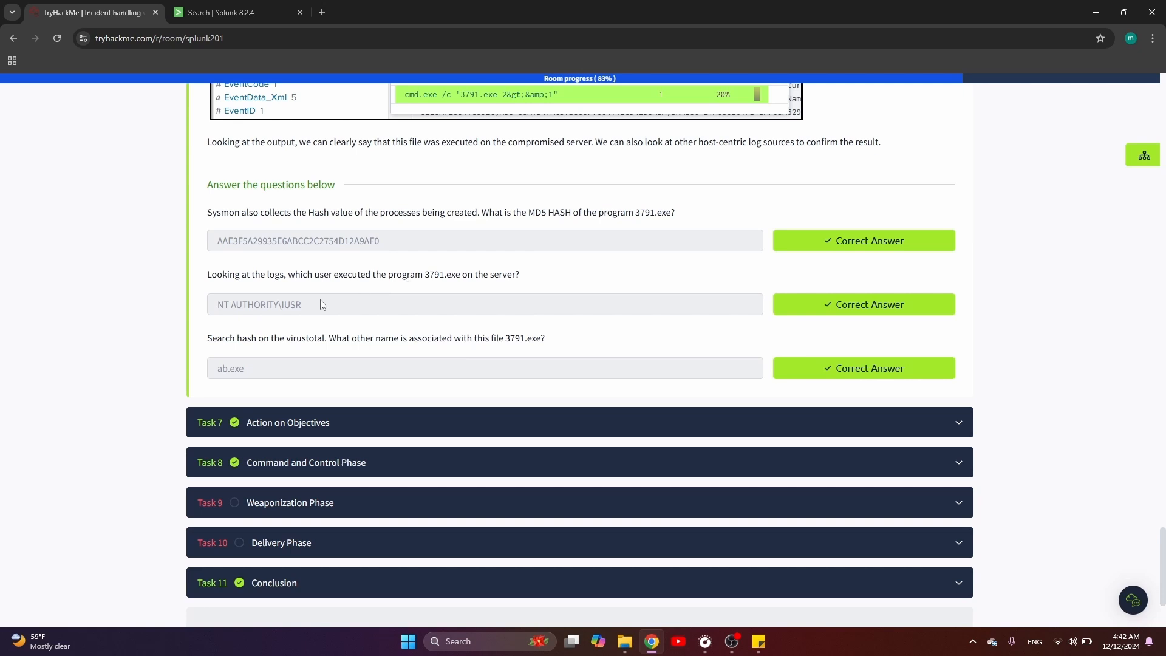
left_click_drag(320, 304, 207, 304)
left_click(283, 7)
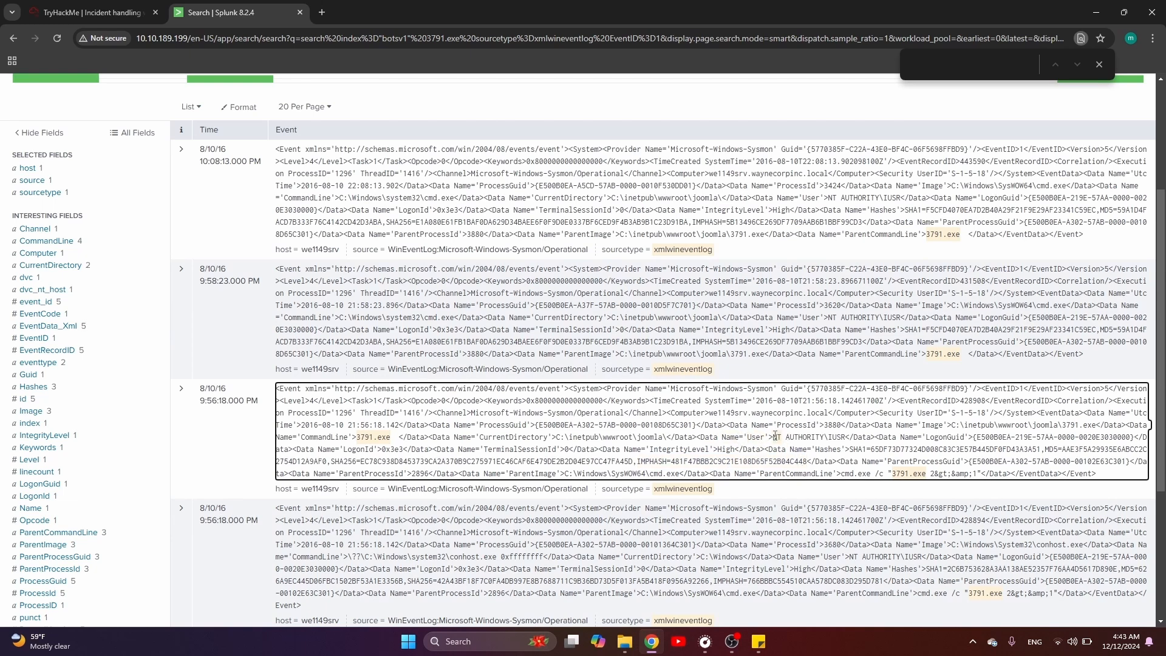
left_click_drag(775, 436, 854, 438)
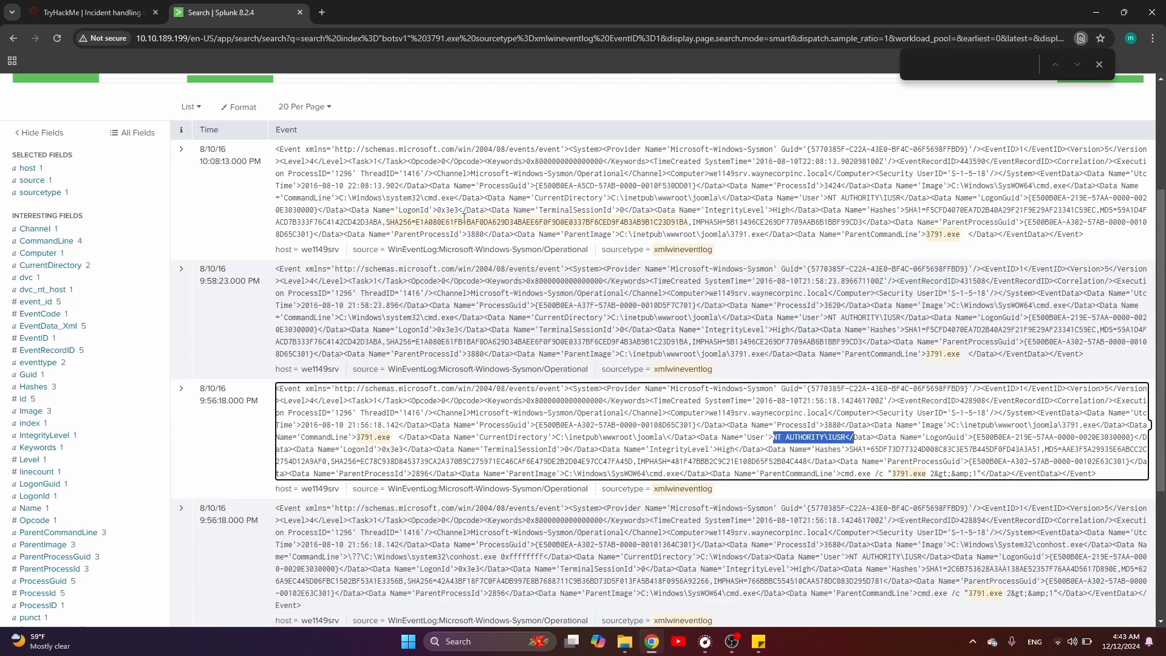
- Review the room's question on the file's other name and open the VirusTotal home page in a new tab
left_click(138, 5)
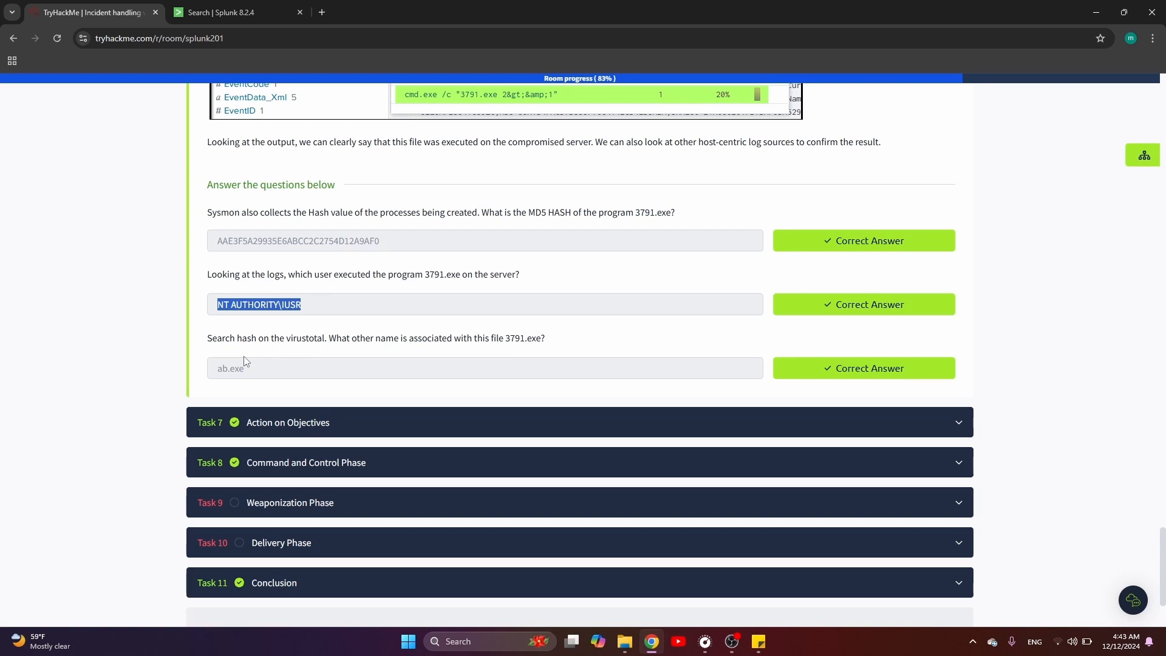
left_click(322, 14)
type("virus")
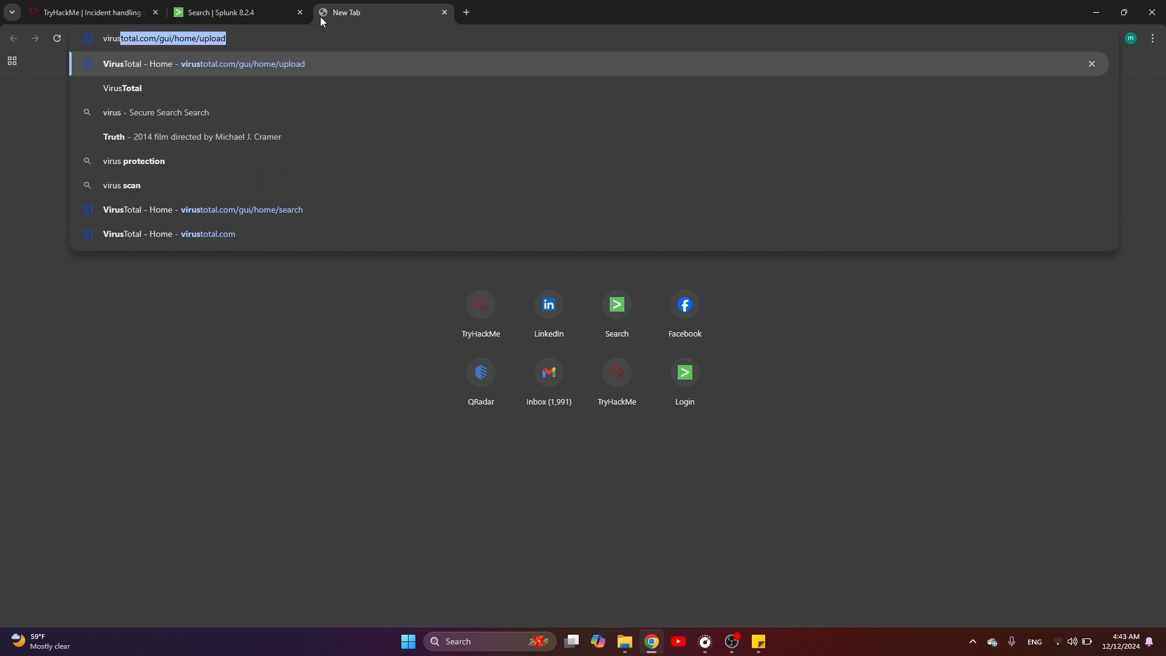
key("Return")
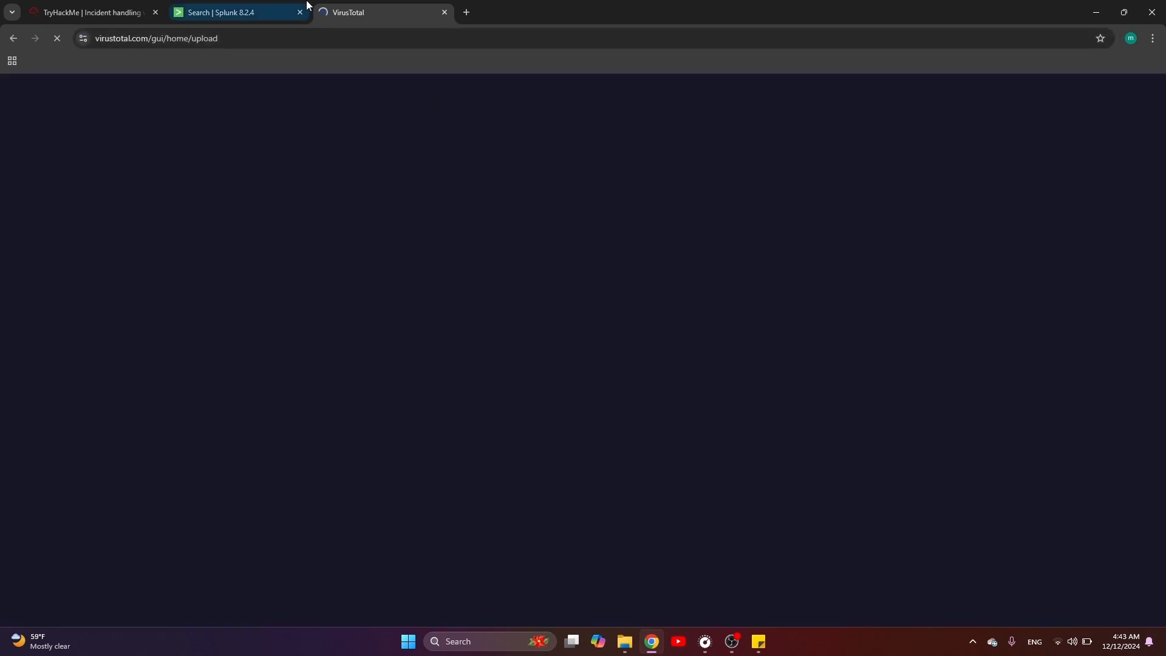
- Copy the MD5 hash of 3791.exe from the first answer in the TryHackMe room
left_click(252, 6)
left_click(313, 185)
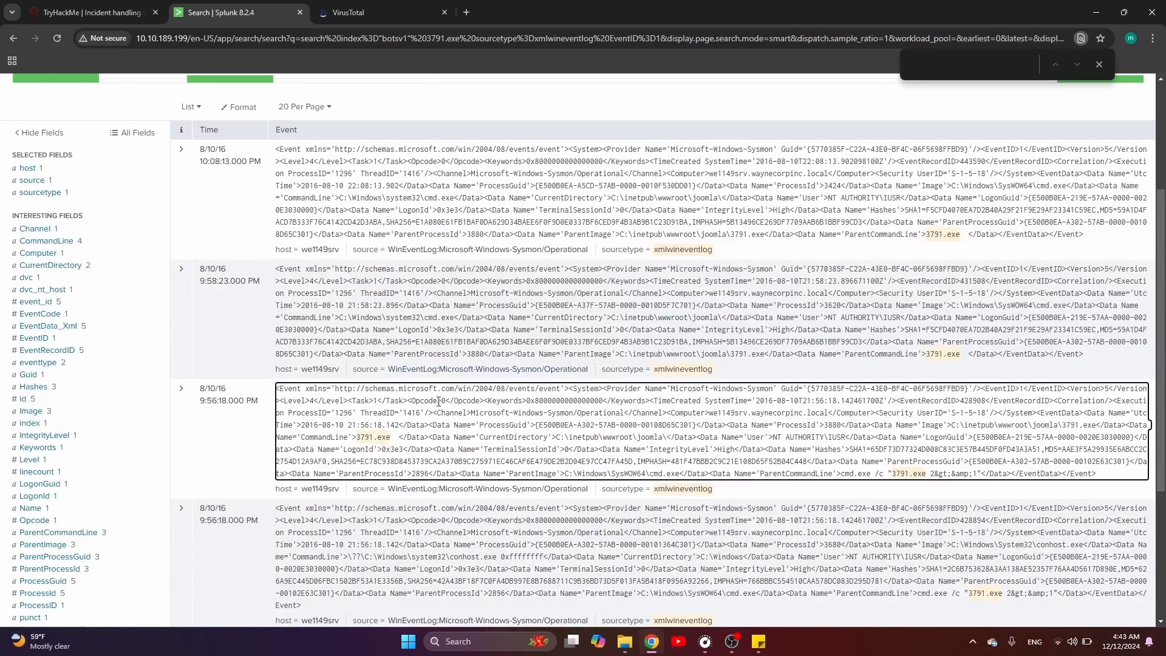
left_click(91, 12)
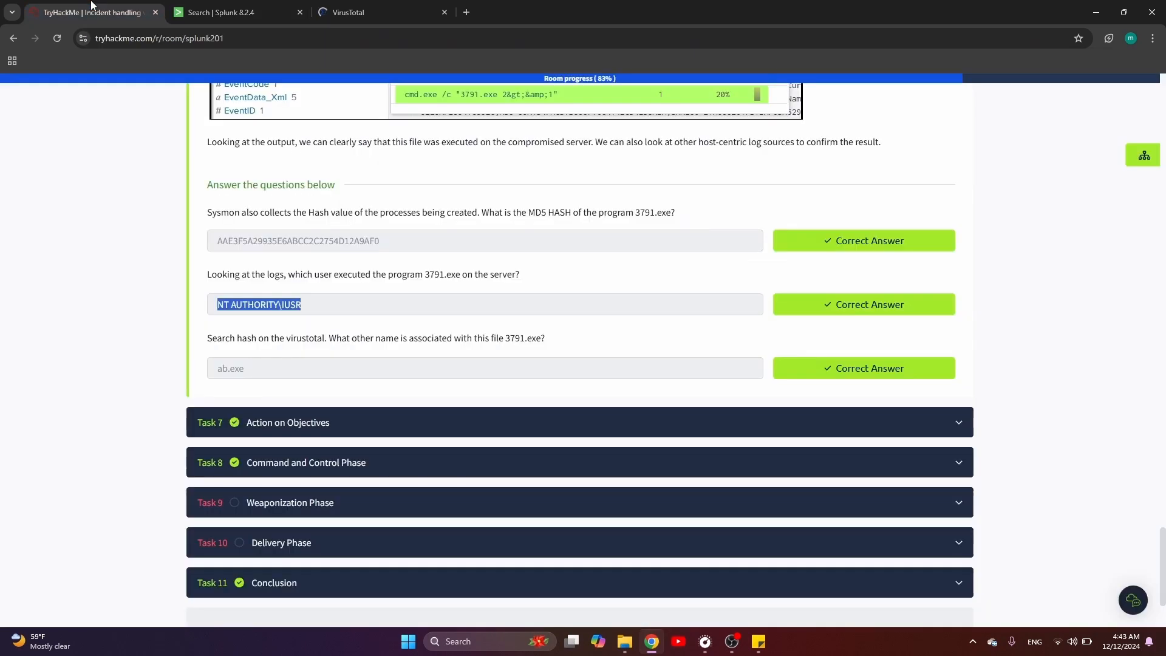
double_click(275, 243)
key("ctrl+c")
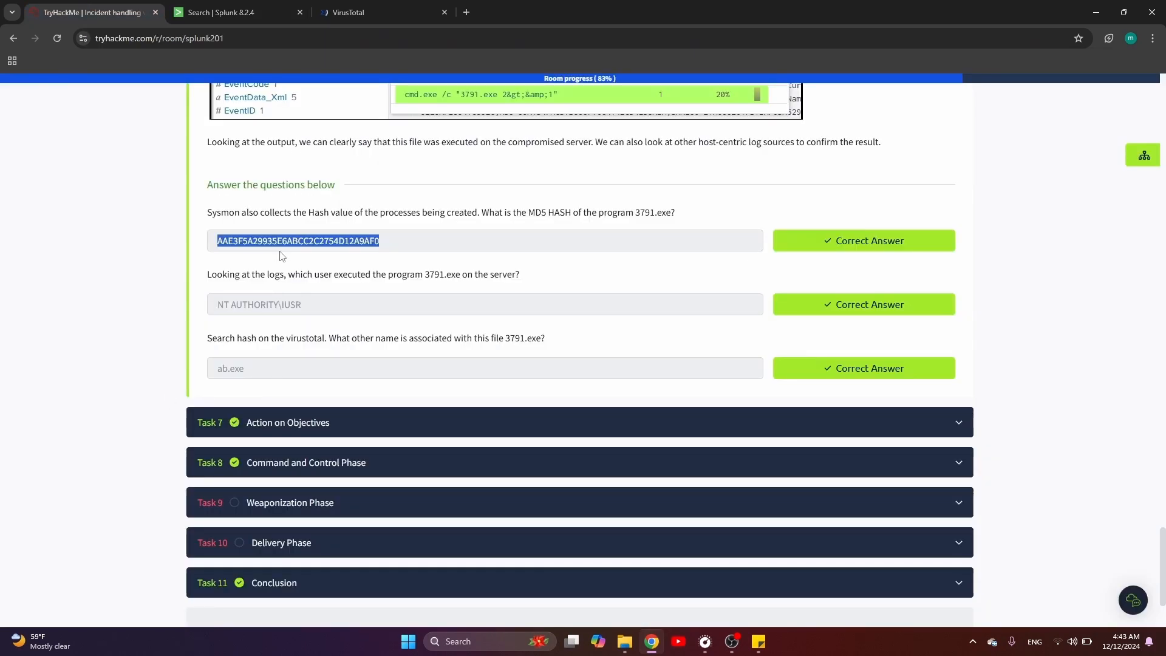
- Search VirusTotal for the copied MD5 hash AAE3F5A29935E6ABCC2C2754D12A9AF0
left_click(358, 12)
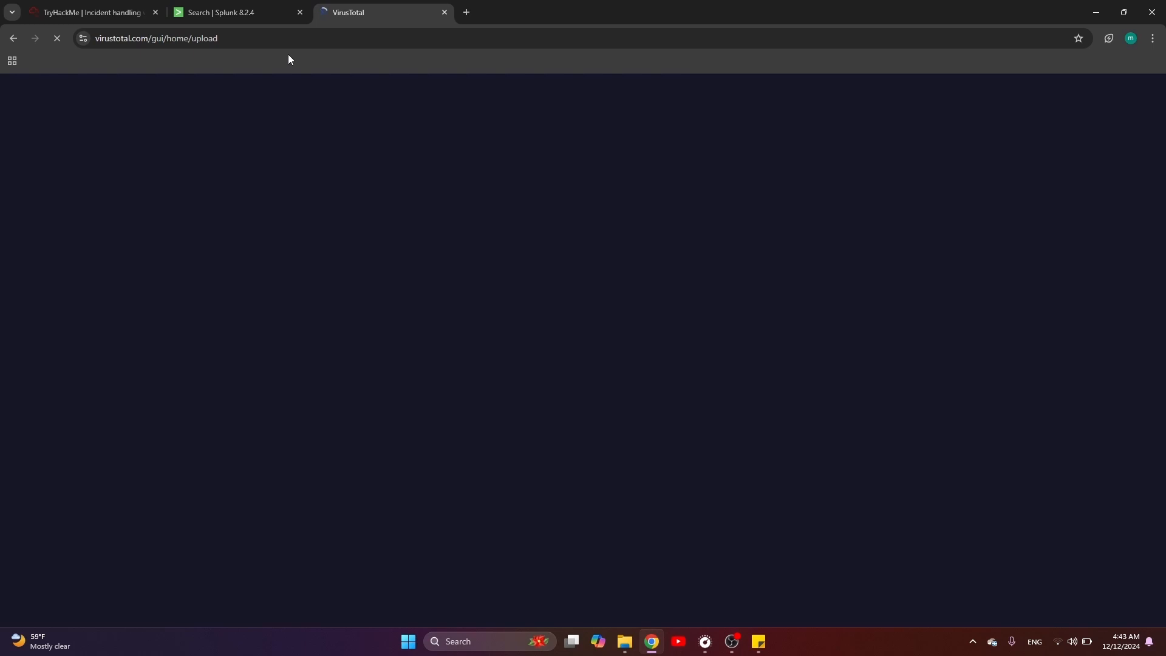
left_click(225, 5)
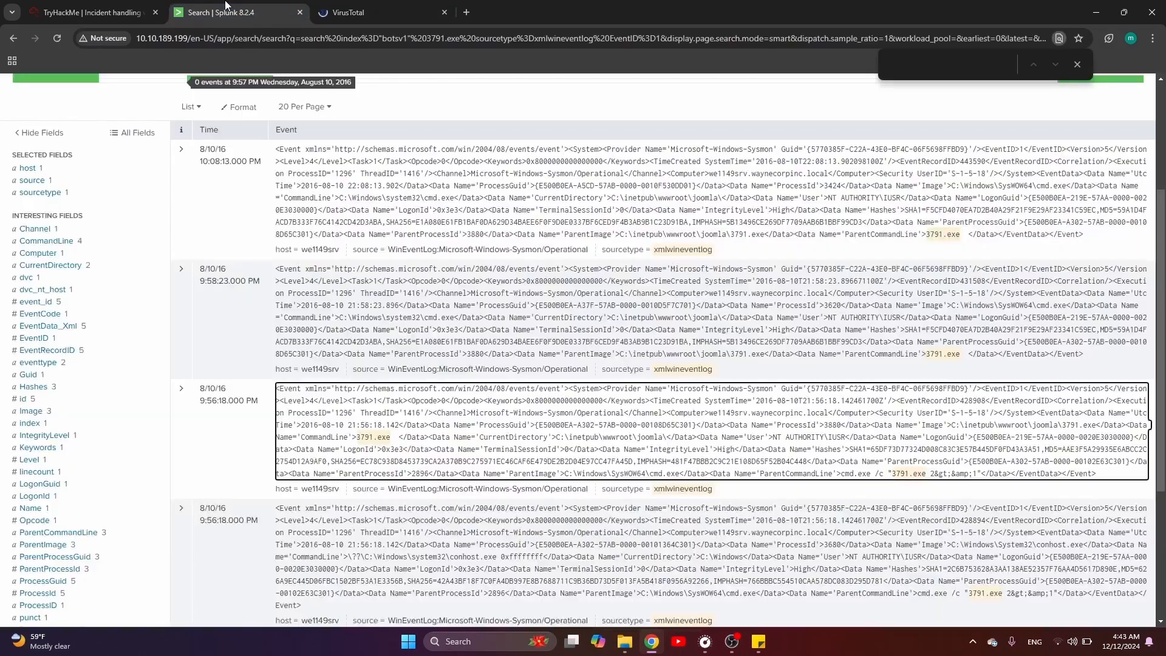
left_click(105, 7)
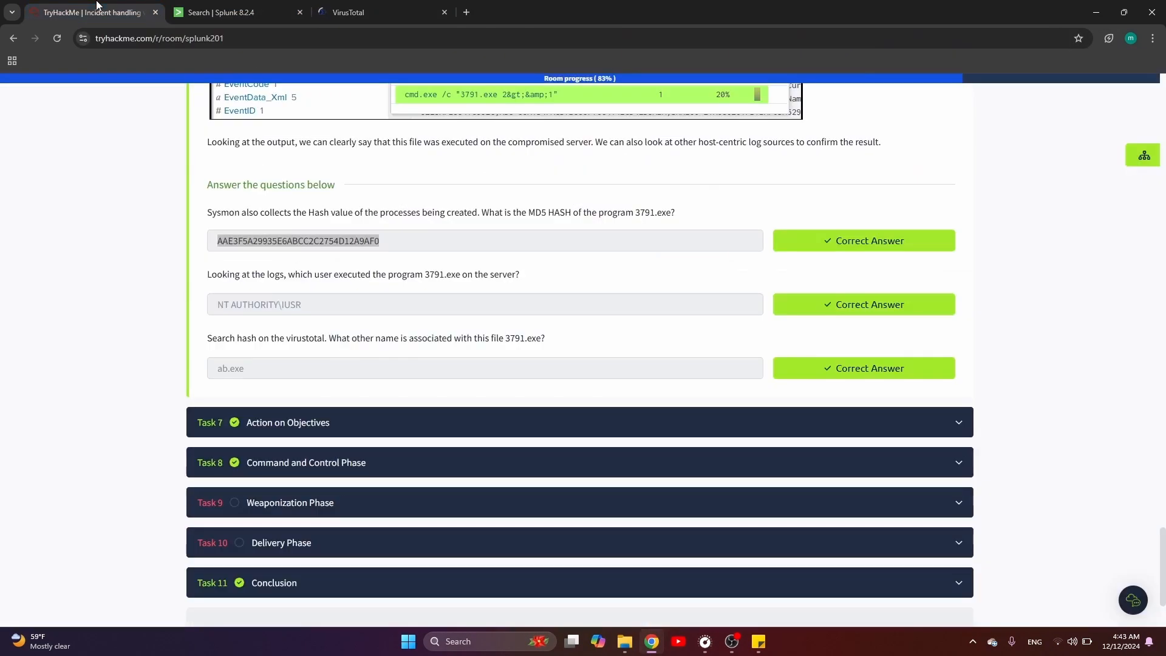
left_click(221, 6)
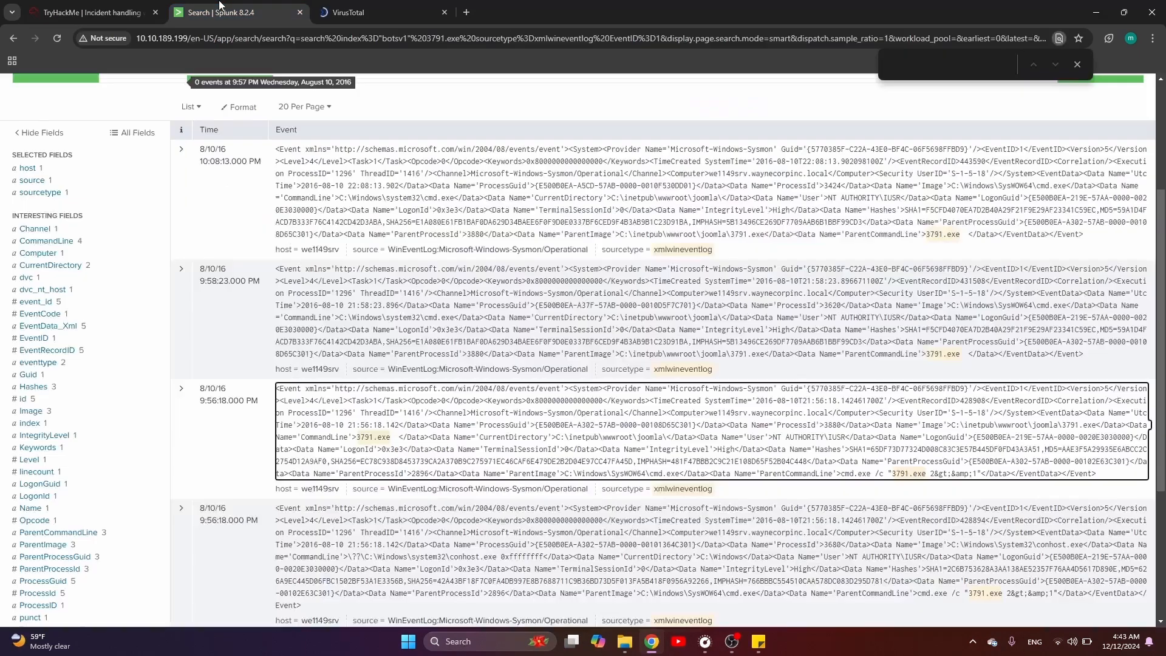
left_click(322, 11)
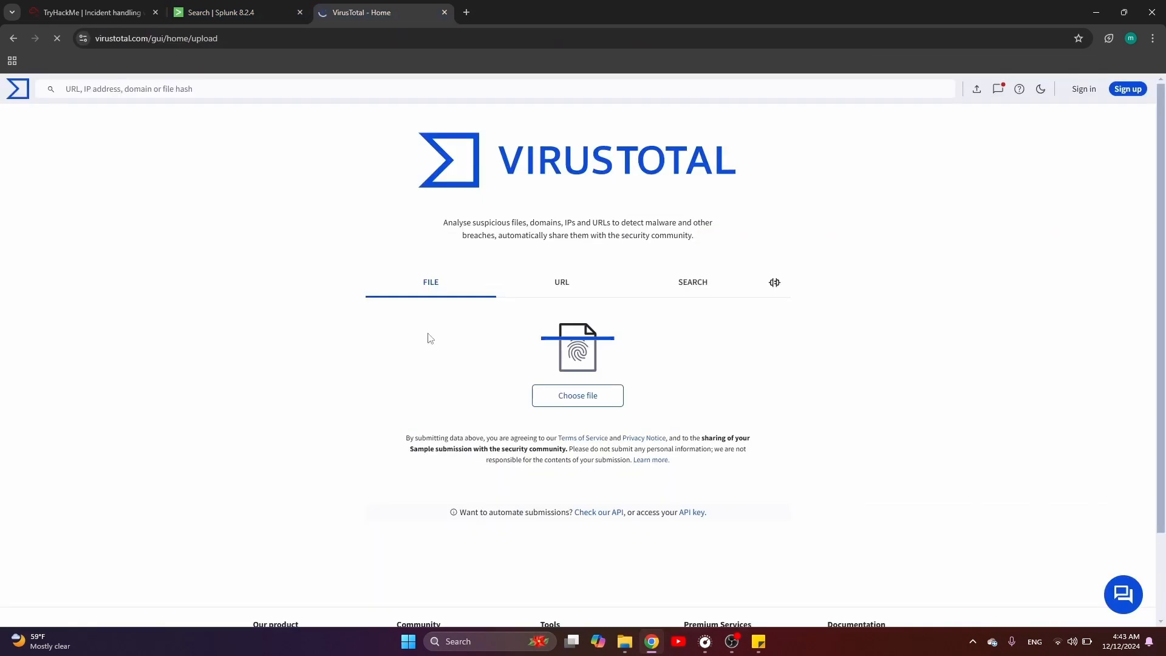
left_click(674, 286)
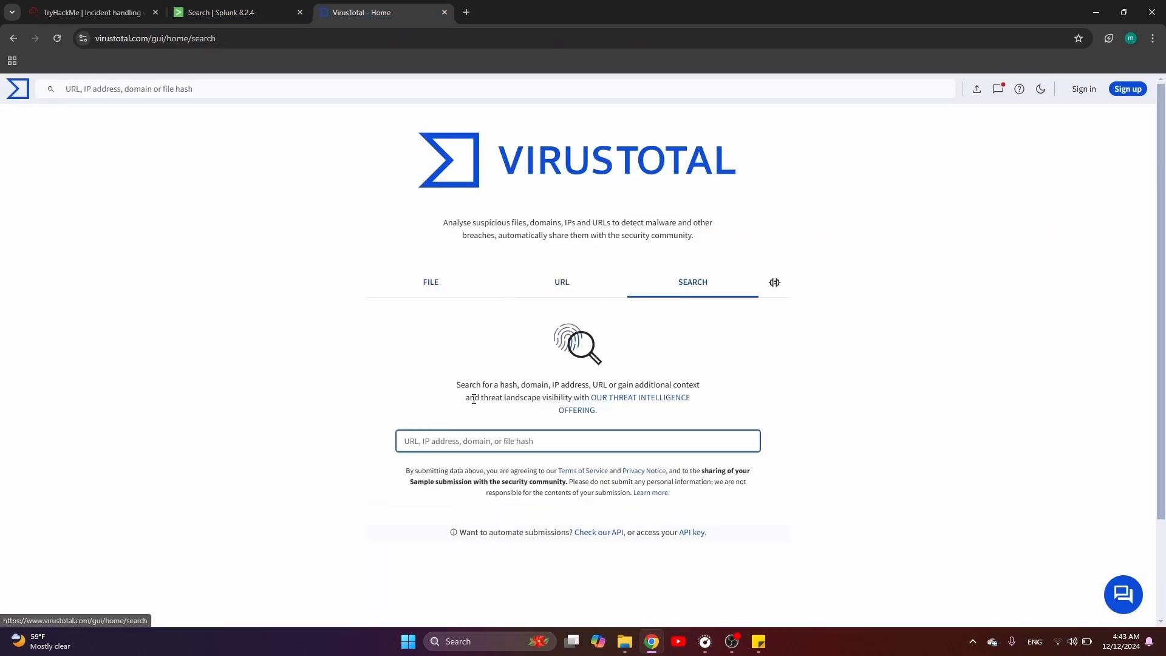
key("ctrl+v")
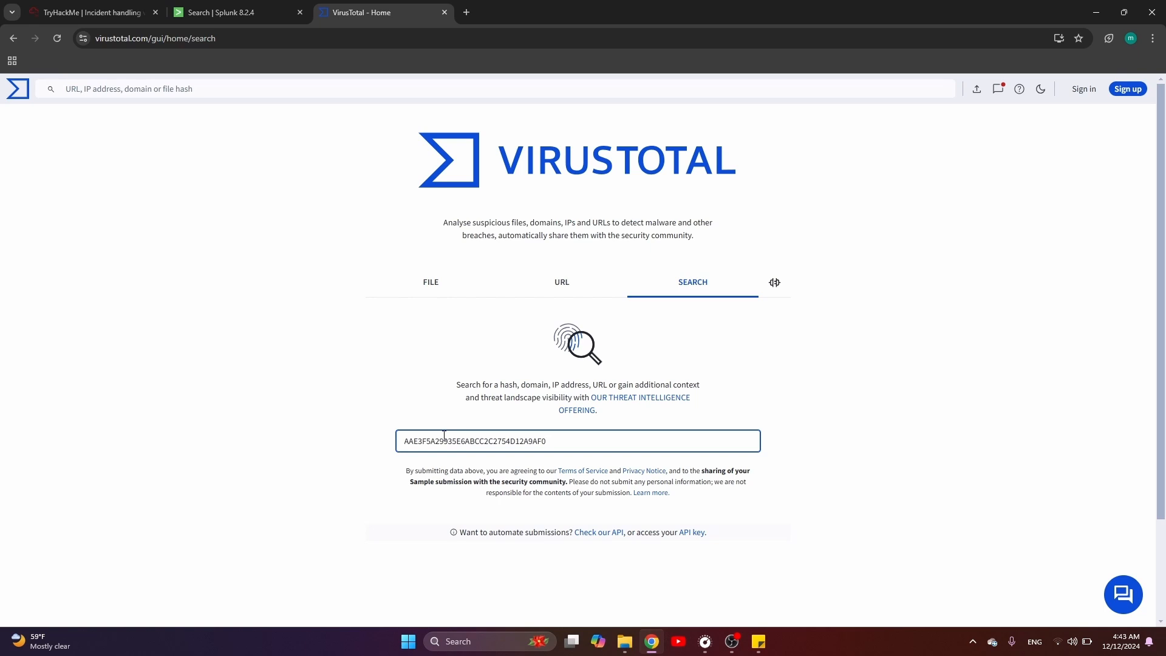
key("Return")
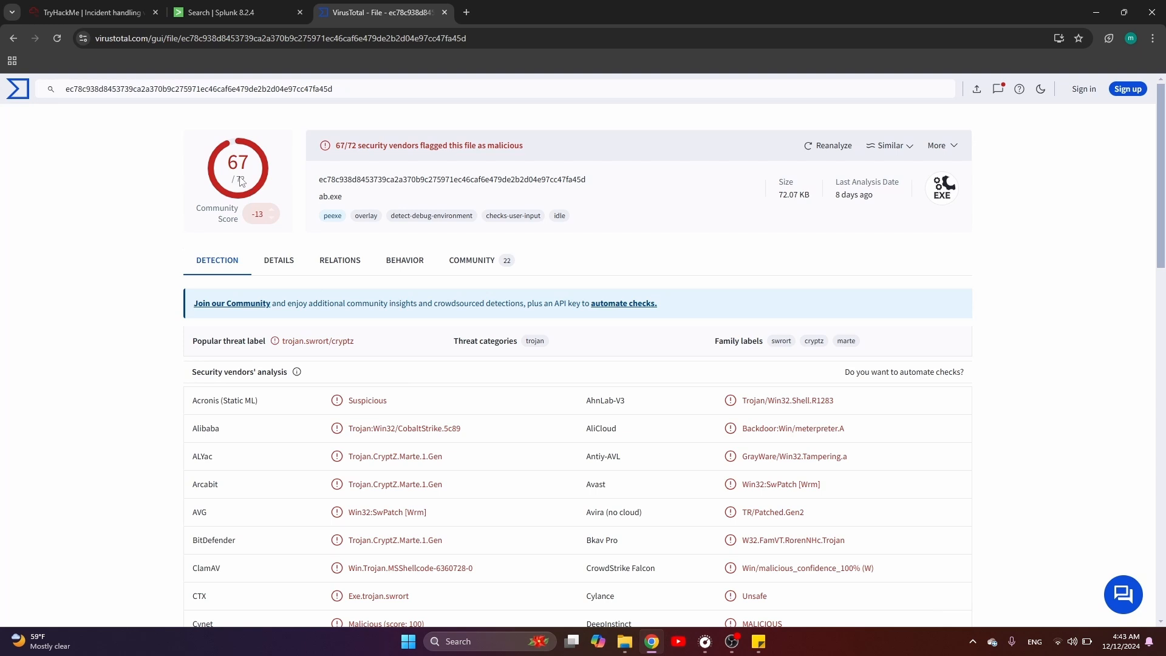
- Review the vendors' detections in the VirusTotal report and highlight ab.exe among the names in the file's details
scroll(248, 380, "down", 3)
scroll(251, 382, "down", 2)
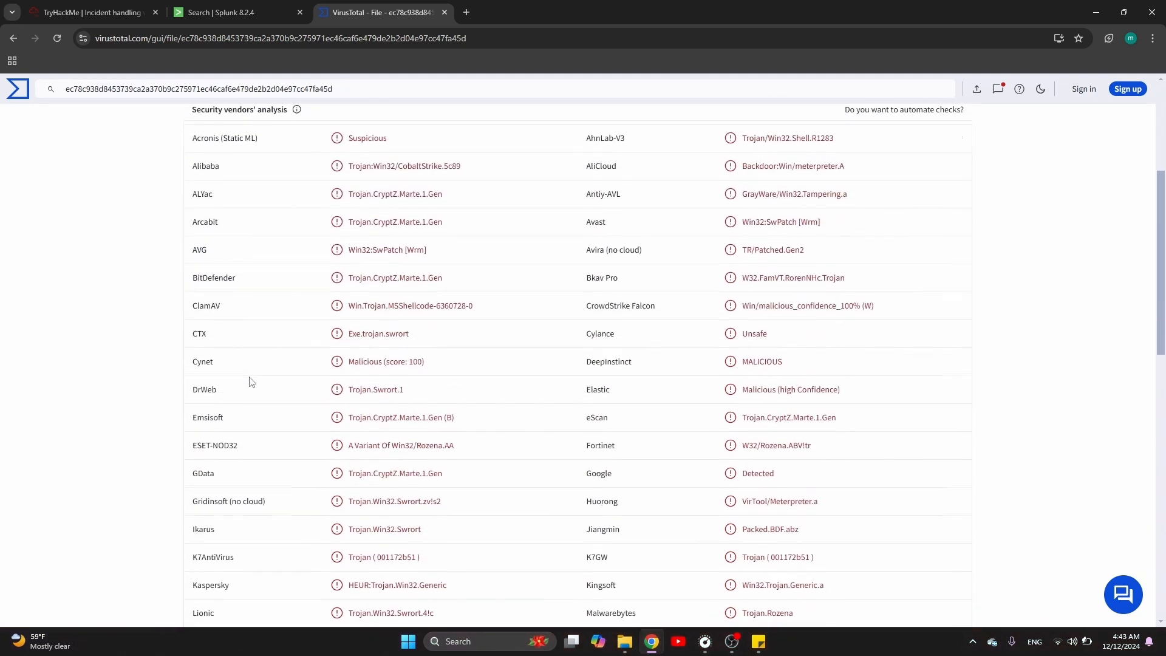
scroll(251, 381, "up", 3)
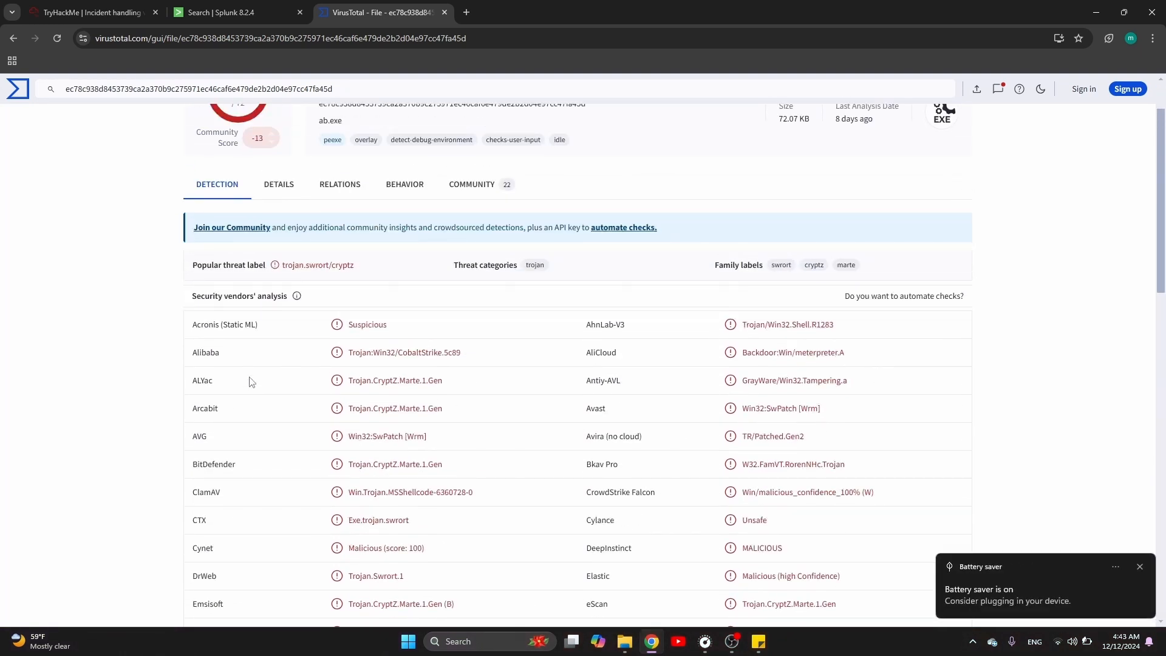
scroll(251, 382, "up", 1)
scroll(248, 537, "down", 2)
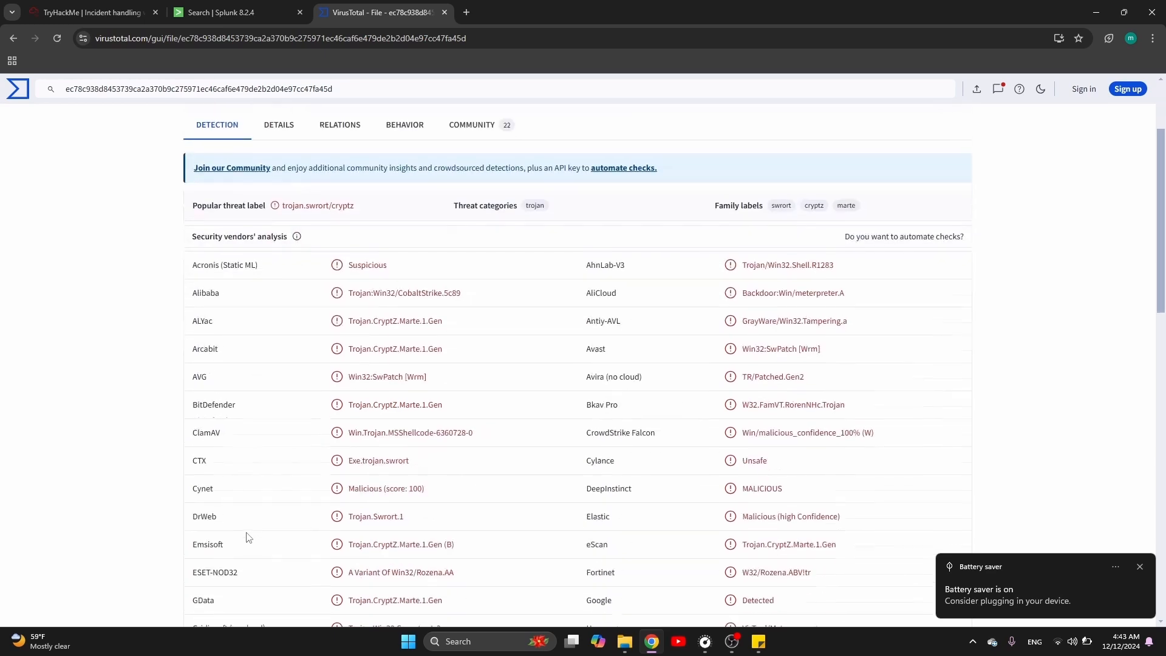
scroll(247, 537, "up", 2)
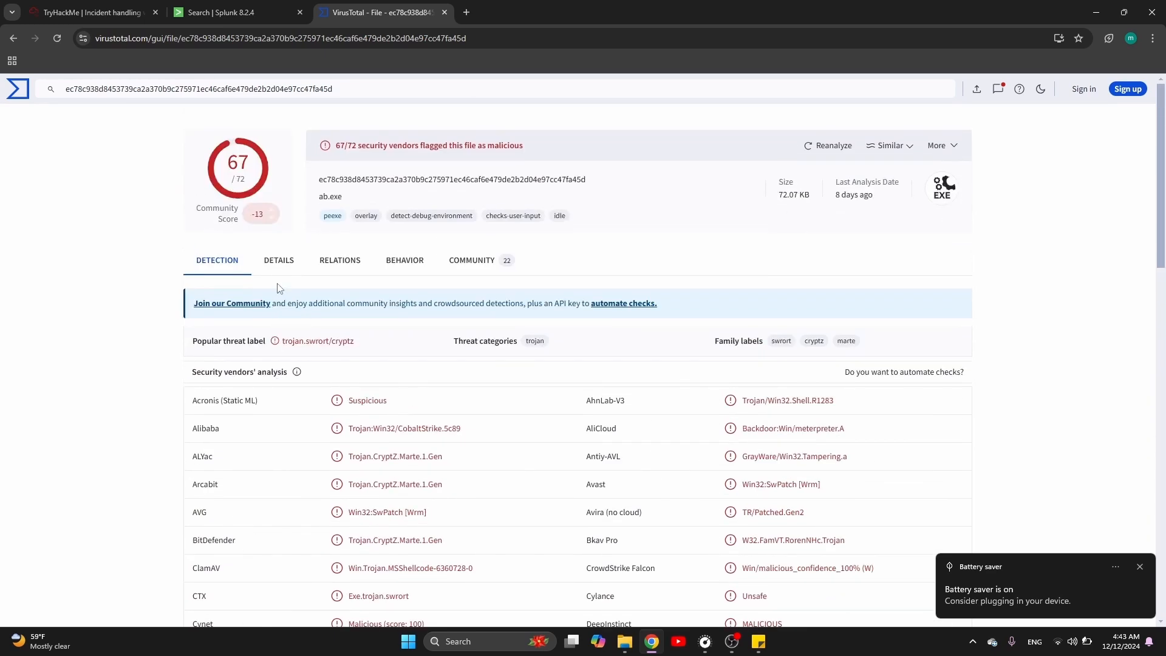
left_click(277, 266)
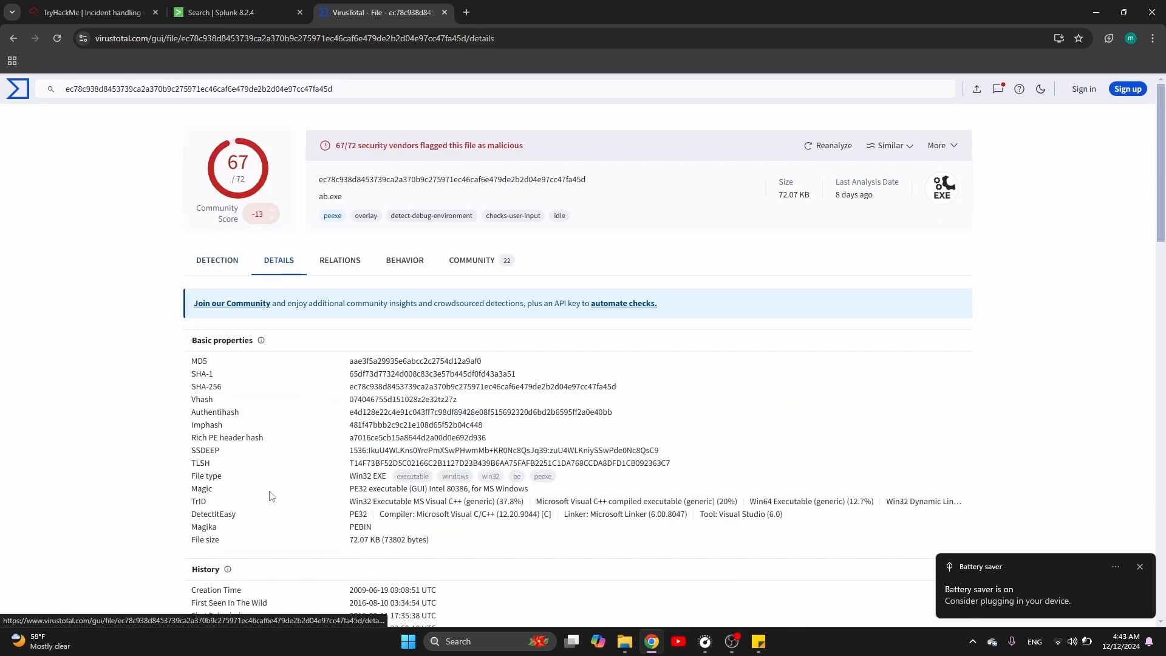
scroll(269, 495, "down", 3)
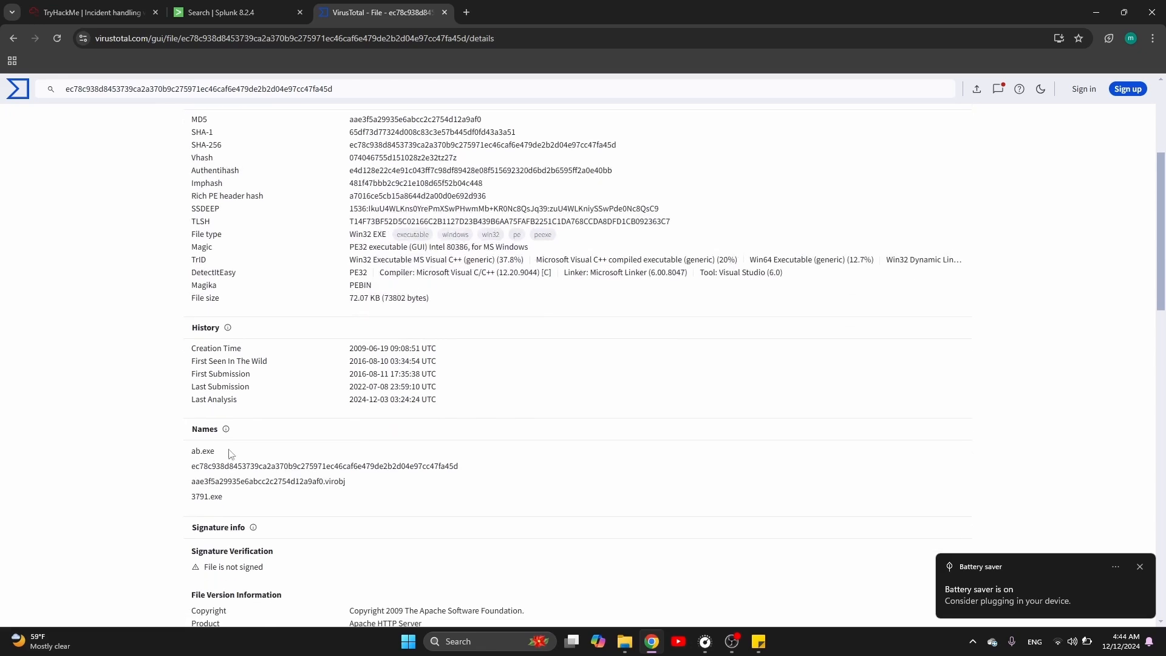
double_click(209, 432)
left_click_drag(217, 450, 192, 454)
- Compare the name with the TryHackMe room's last 3791.exe question by highlighting its answer ab.exe
left_click(118, 14)
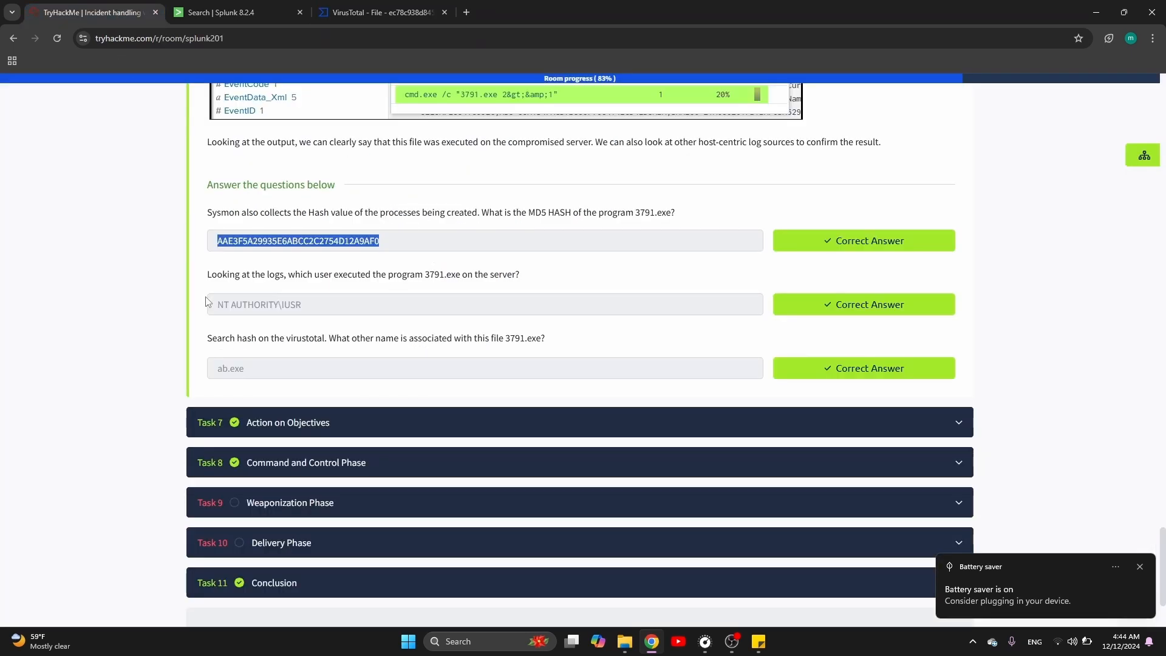
left_click_drag(254, 369, 200, 373)
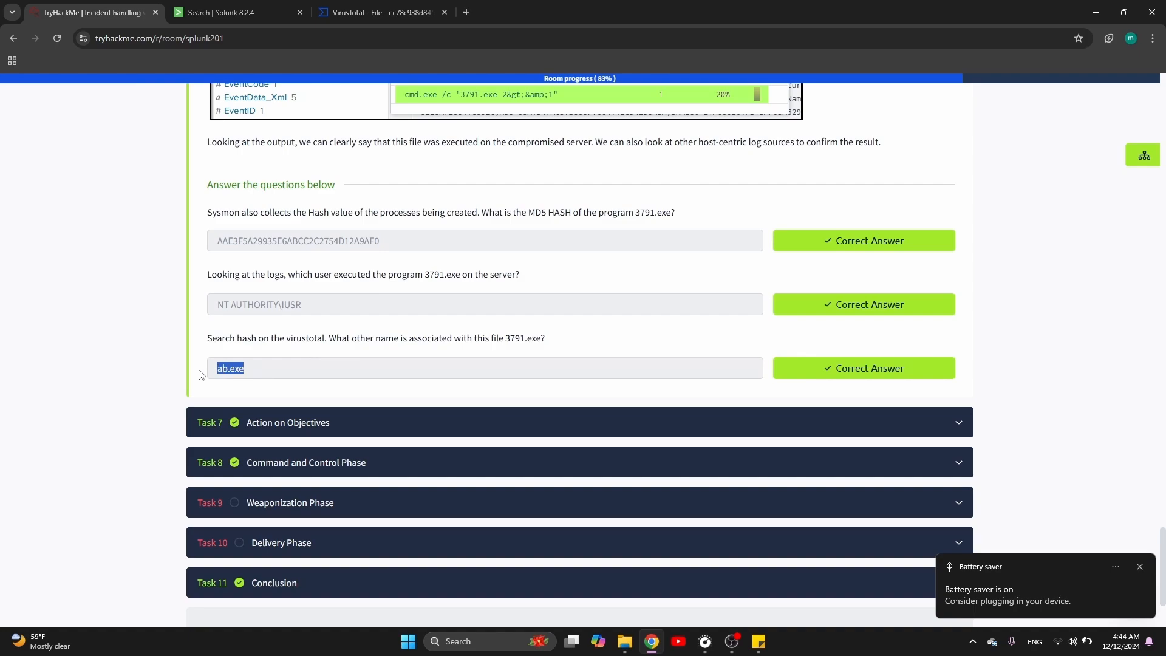
scroll(243, 272, "up", 9)
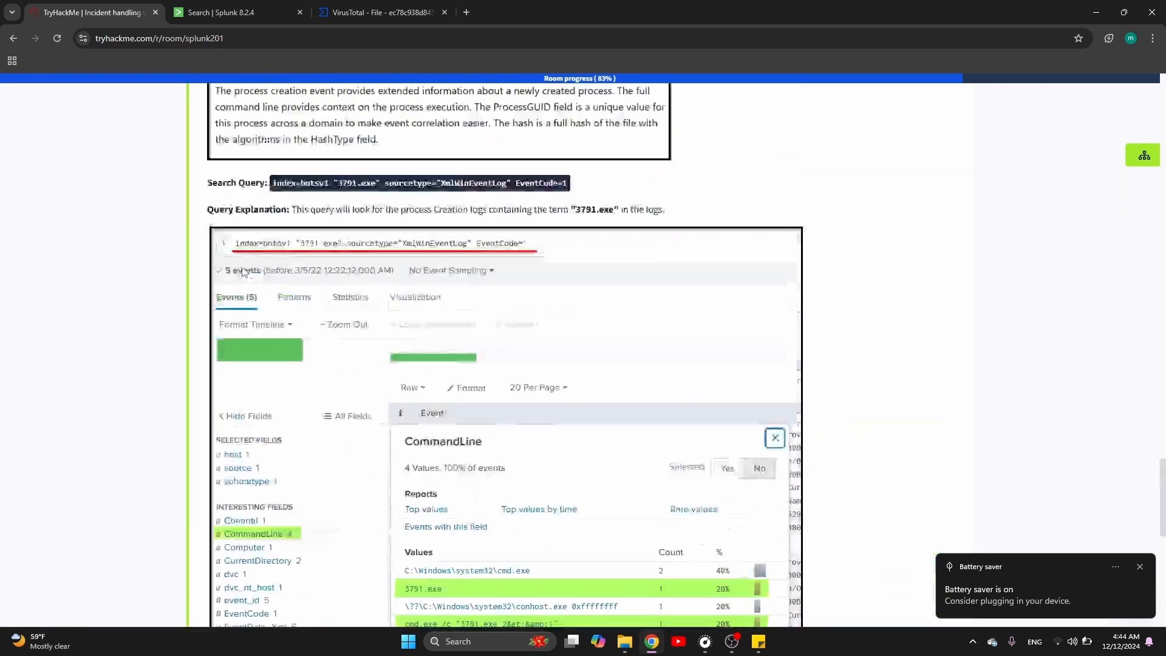
scroll(242, 272, "down", 7)
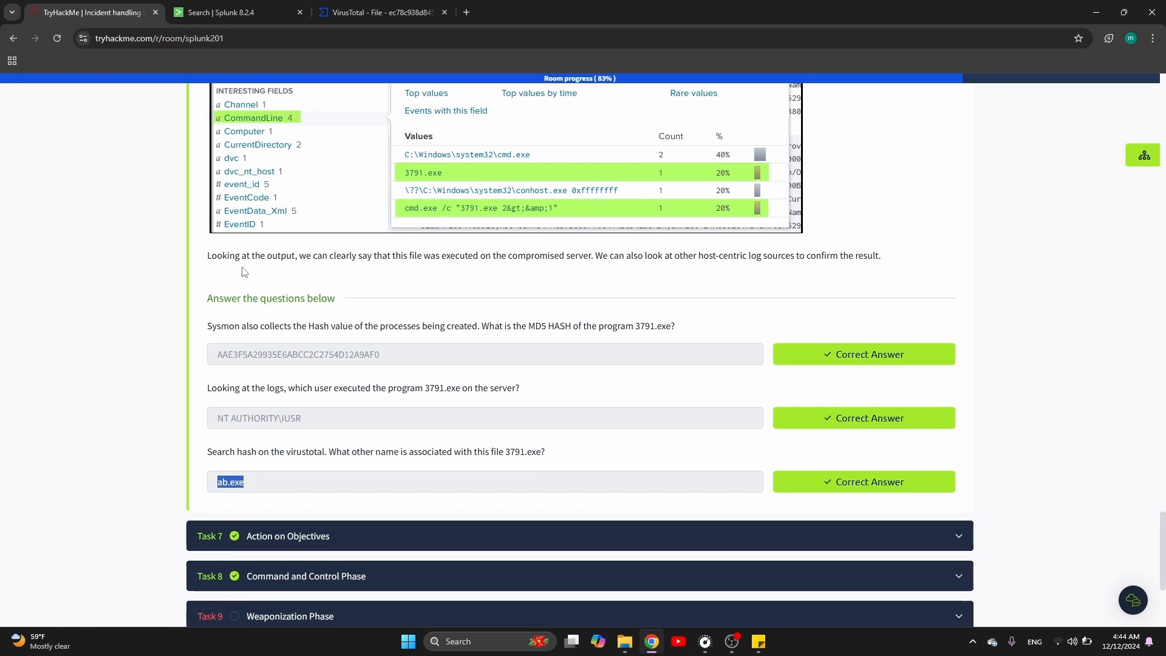
left_click(228, 484)
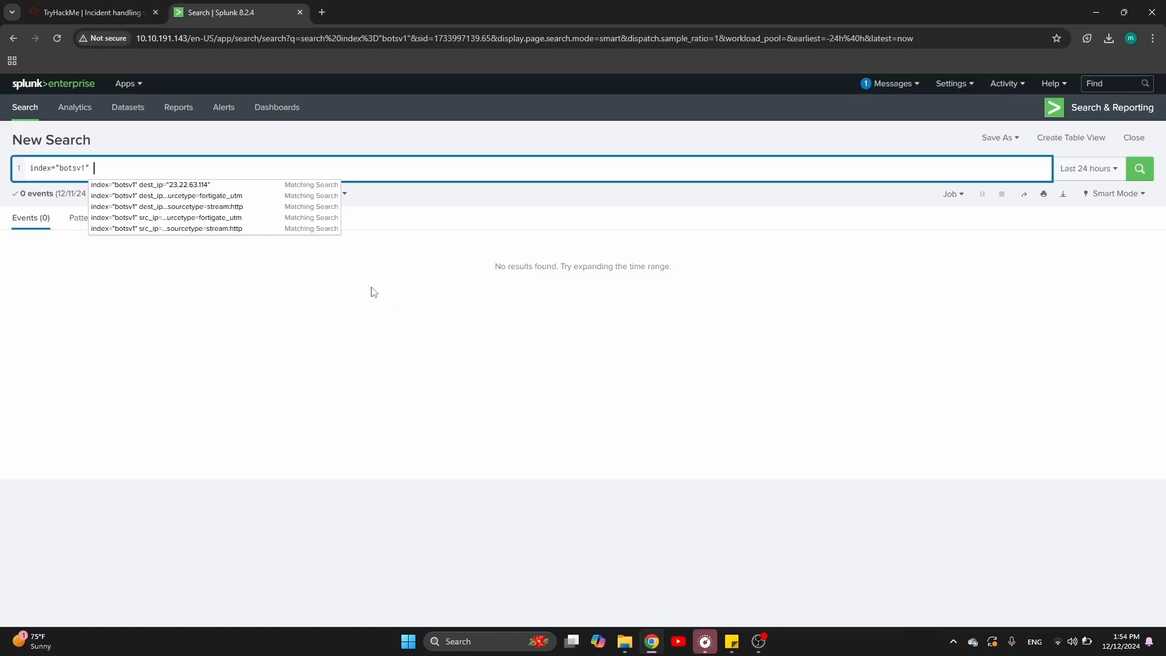
- Copy dest_ip="192.168.250.70" from the sticky note, append it to the Splunk query index="botsv1" and run the search
left_click(41, 7)
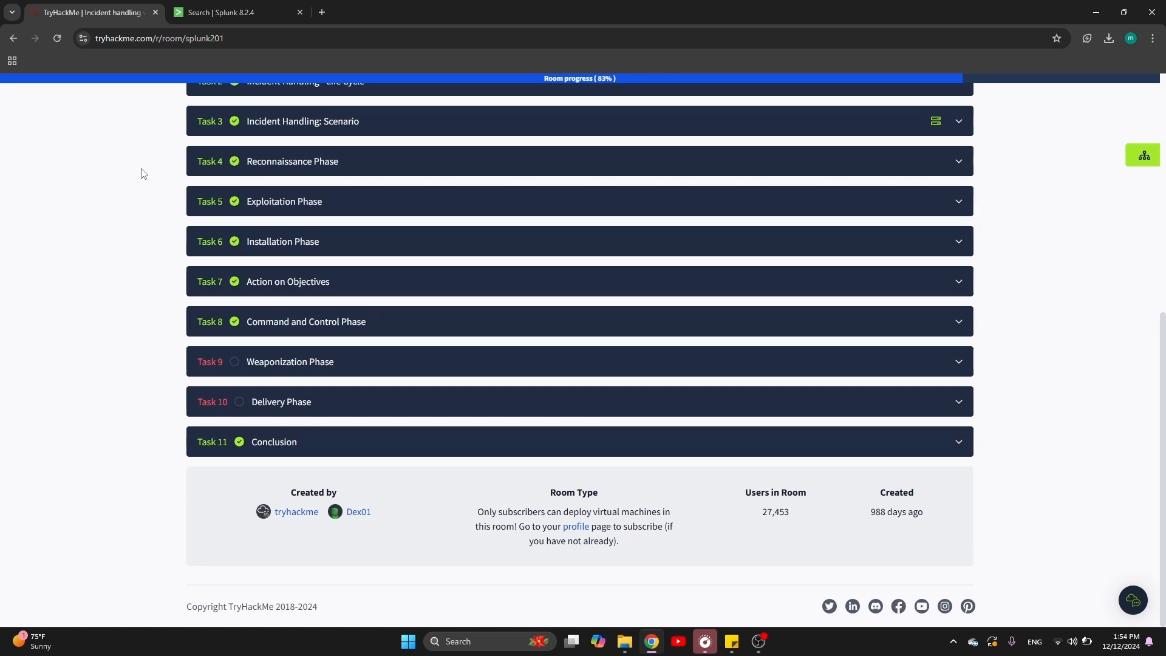
left_click(237, 9)
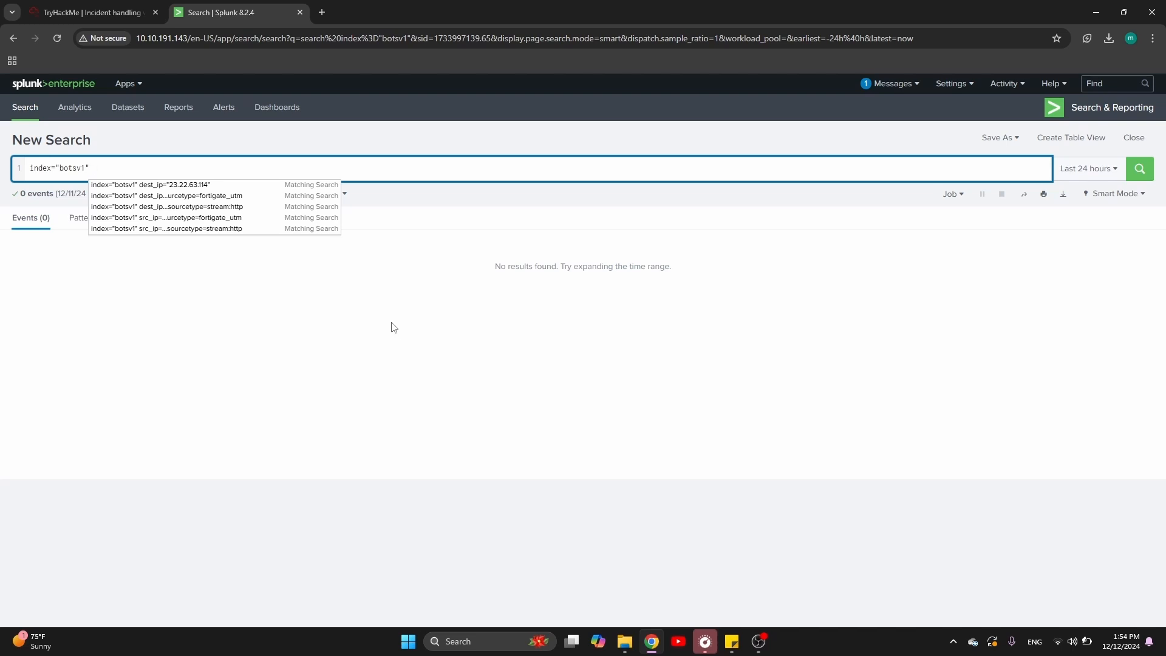
left_click(732, 643)
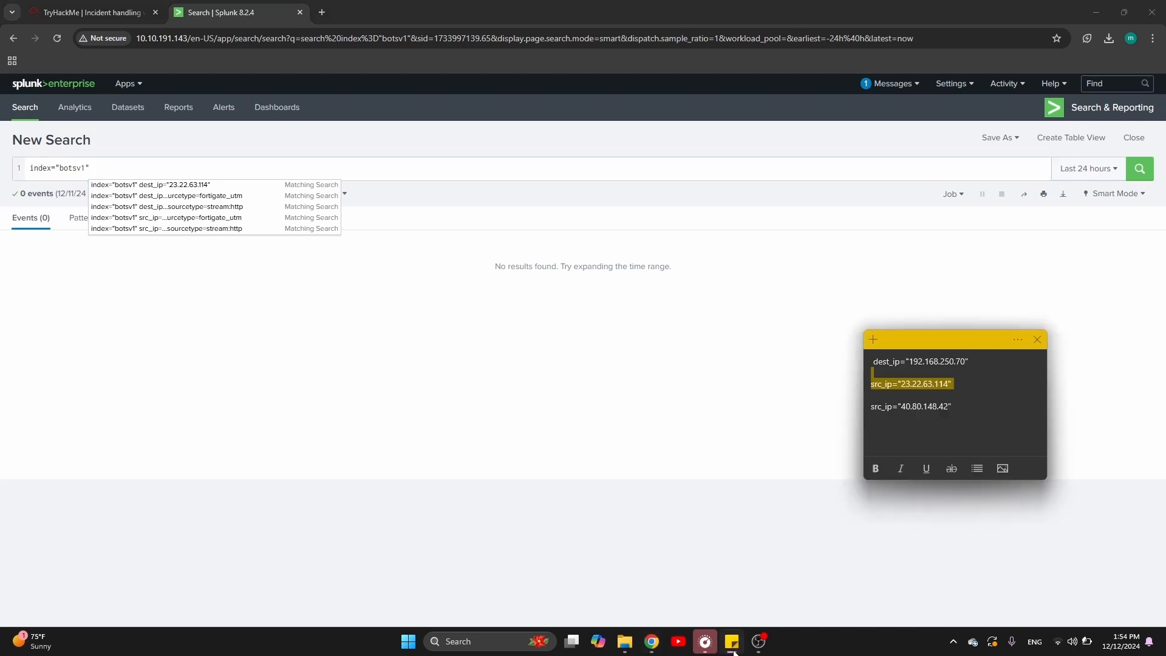
triple_click(928, 363)
key("ctrl+c")
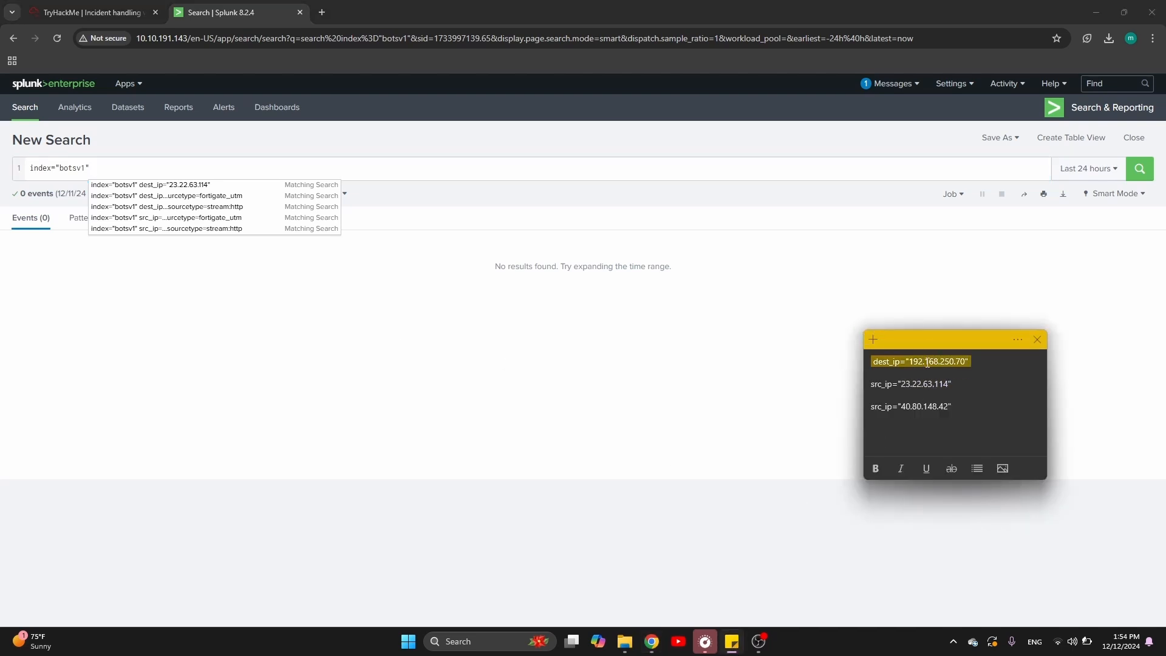
left_click(122, 170)
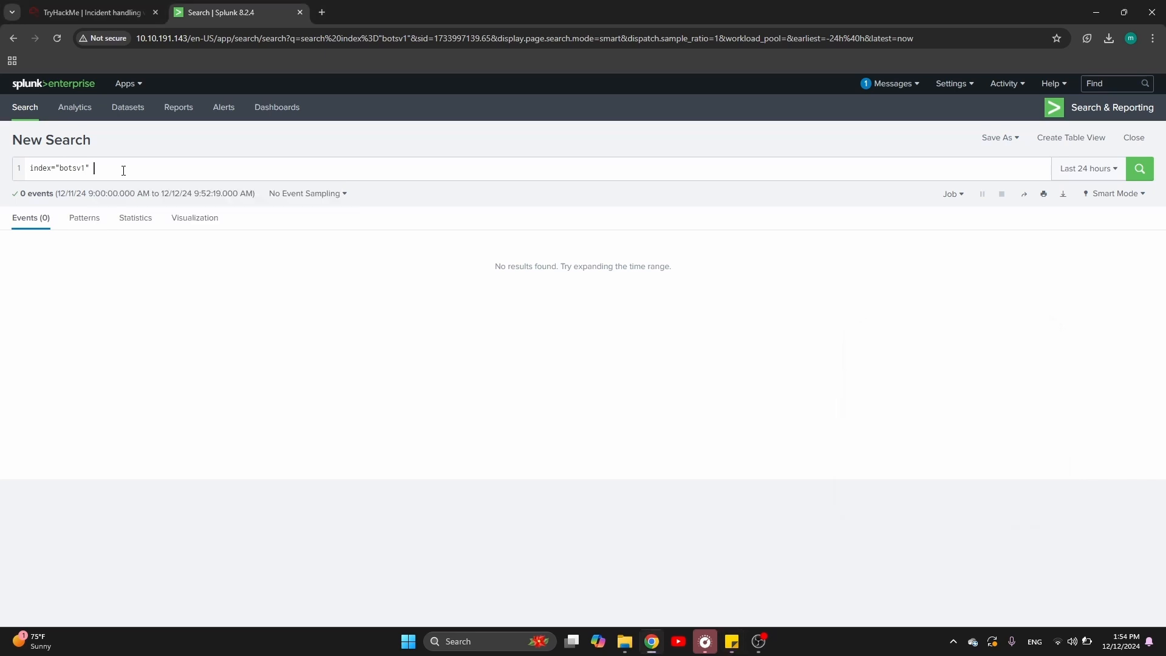
key("ctrl+v")
key("Return")
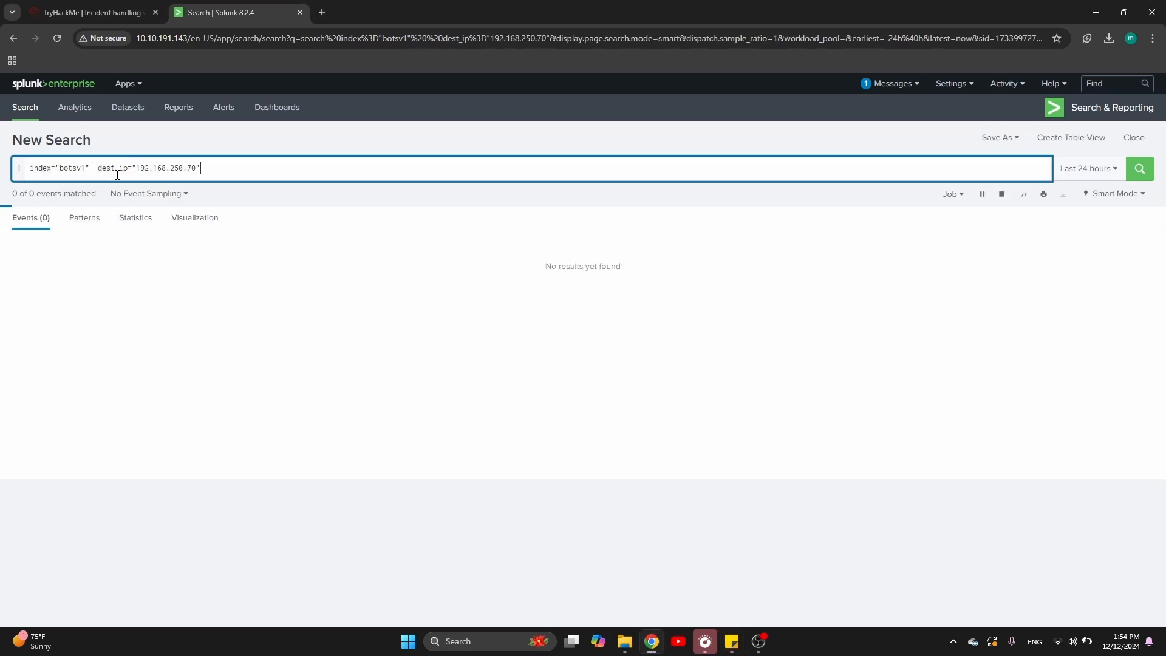
- Change the query's filter field to src_ip and run the search for 192.168.250.70 over All time
left_click(113, 171)
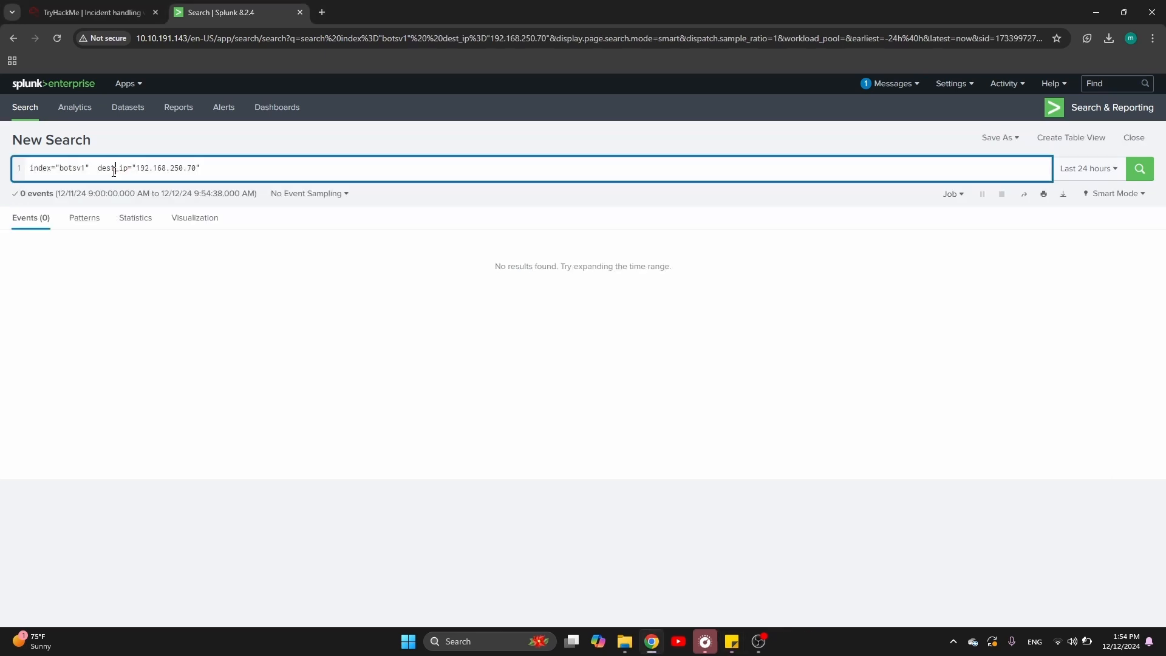
key("BackSpace")
key("BackSpace")
key("BackSpace")
key("BackSpace")
type("s")
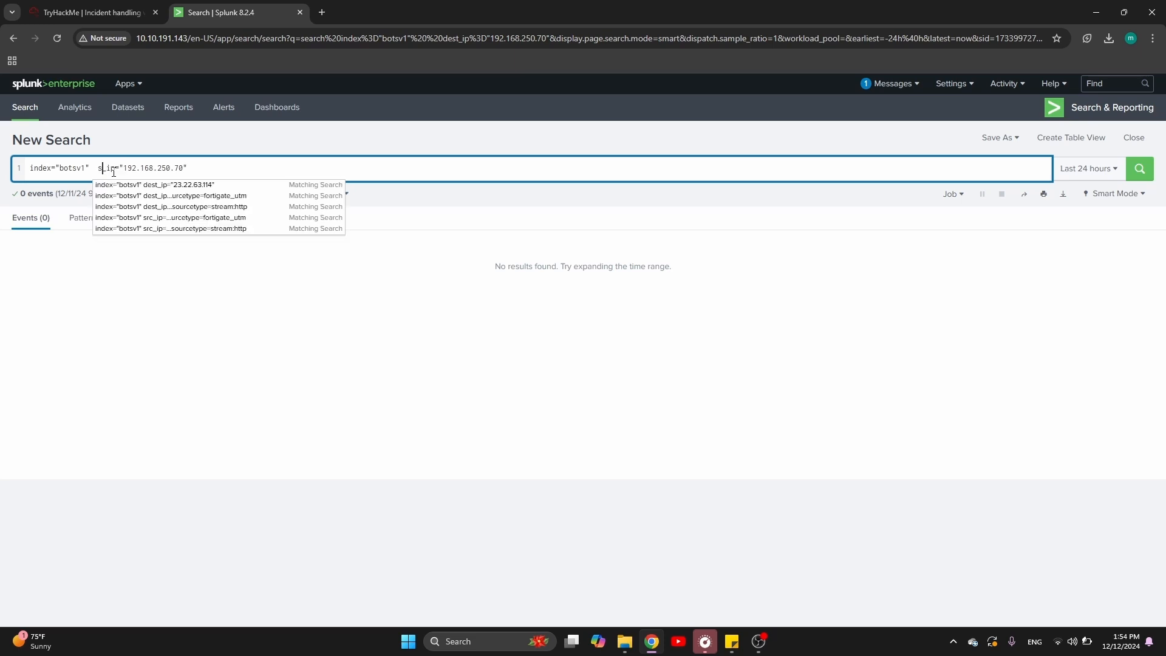
type("rcc")
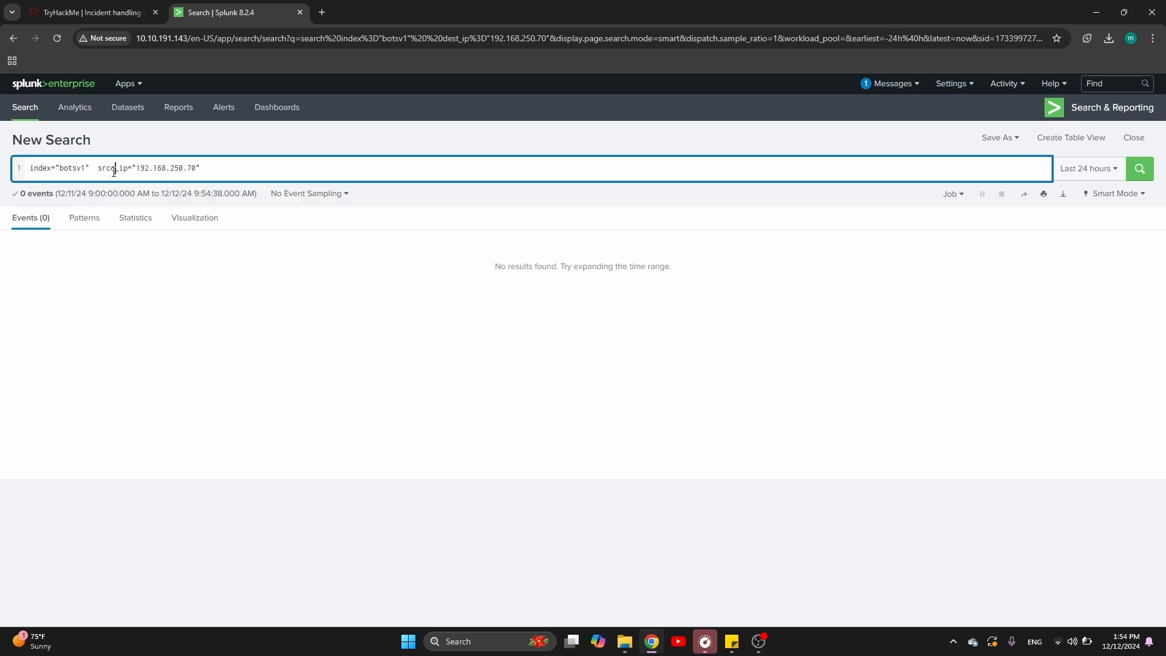
key("Return")
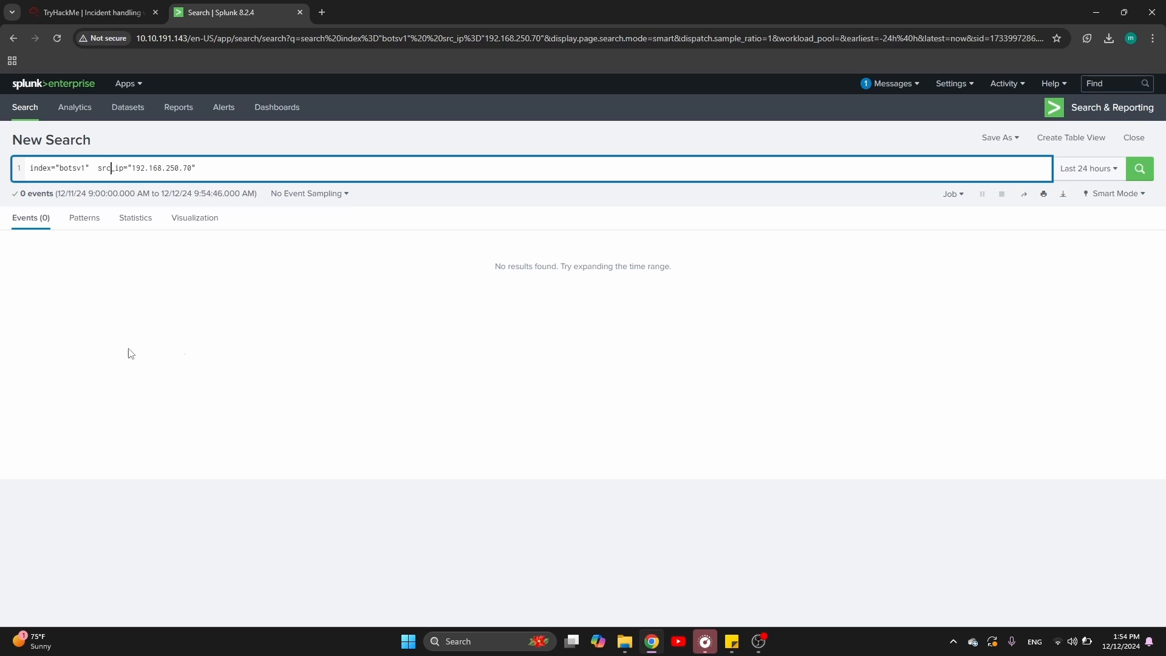
left_click(1079, 169)
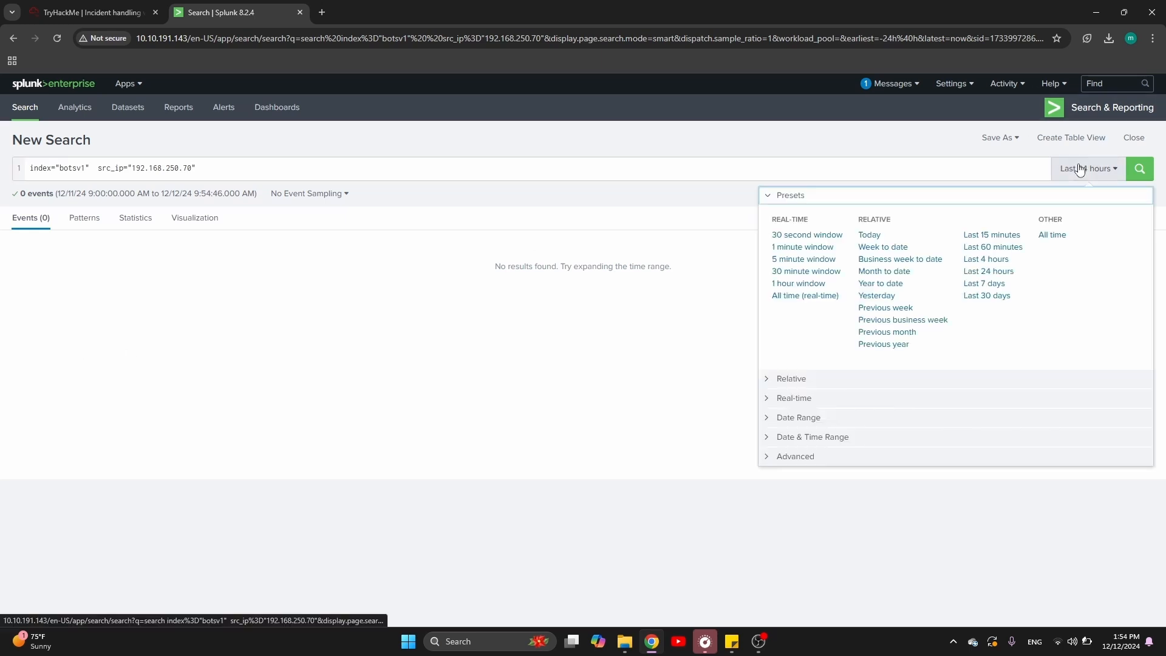
left_click(1053, 235)
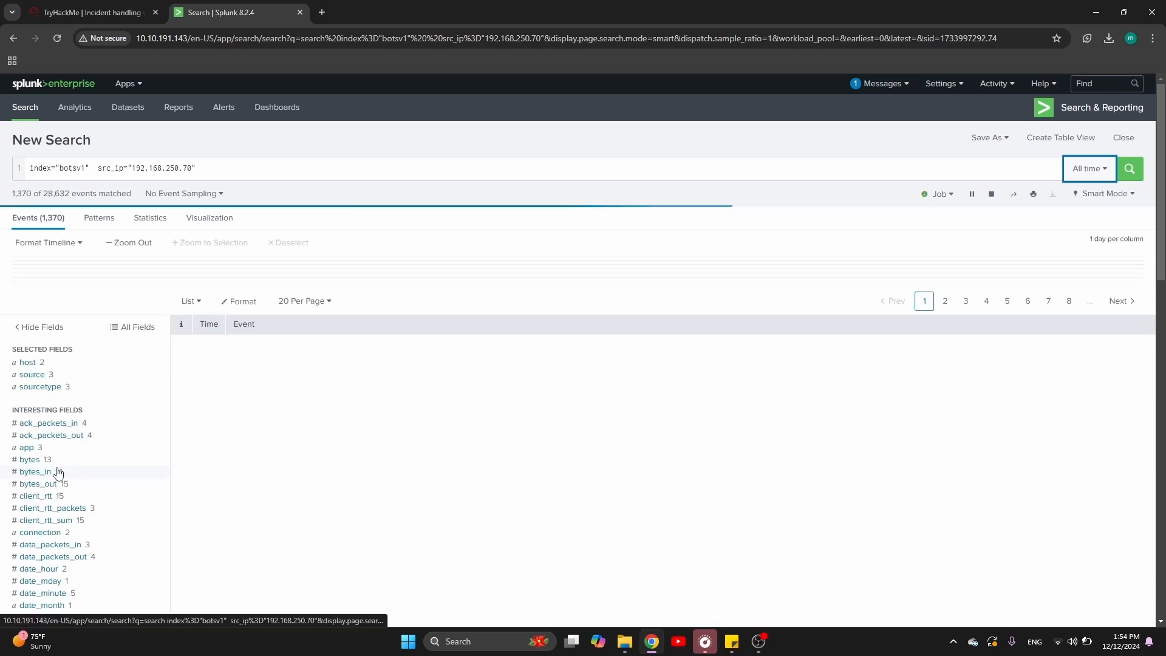
- Examine the available fields of the events originating from 192.168.250.70 and review the dest_ip values
scroll(92, 448, "down", 2)
scroll(93, 448, "down", 5)
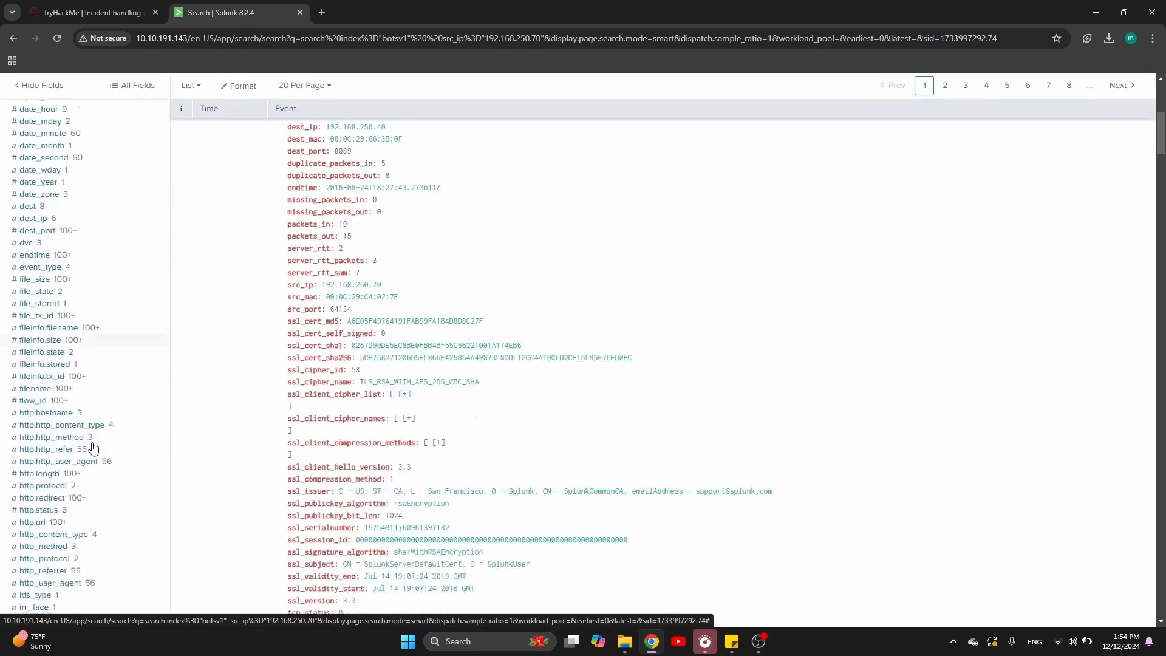
scroll(93, 448, "down", 3)
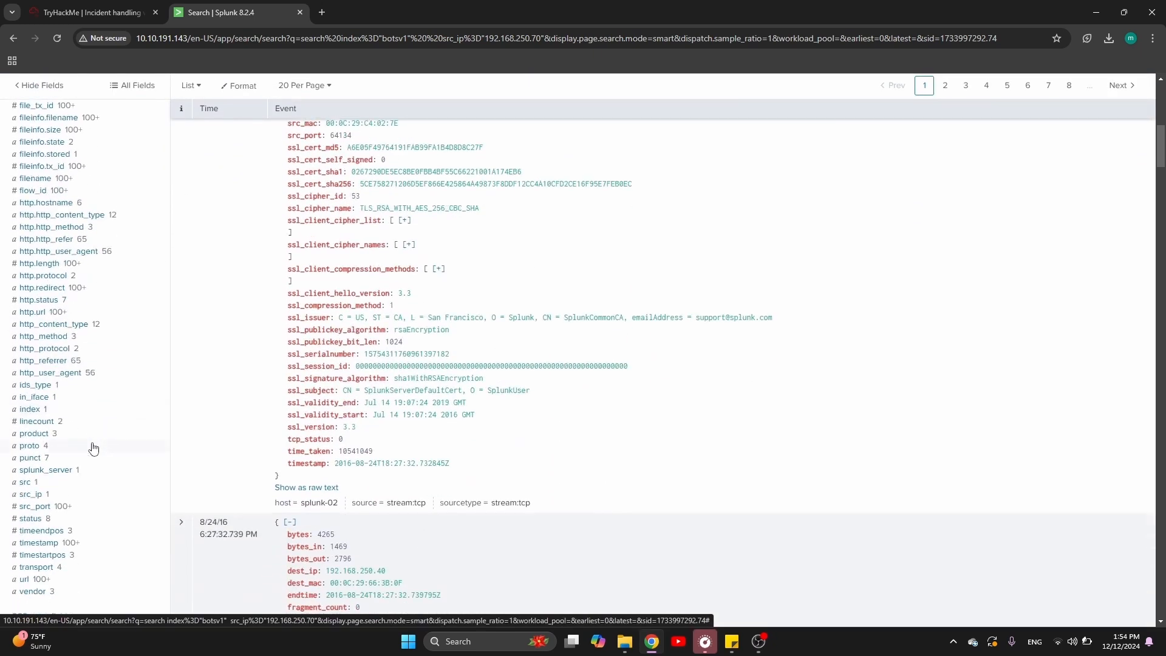
scroll(93, 449, "down", 1)
scroll(93, 448, "up", 2)
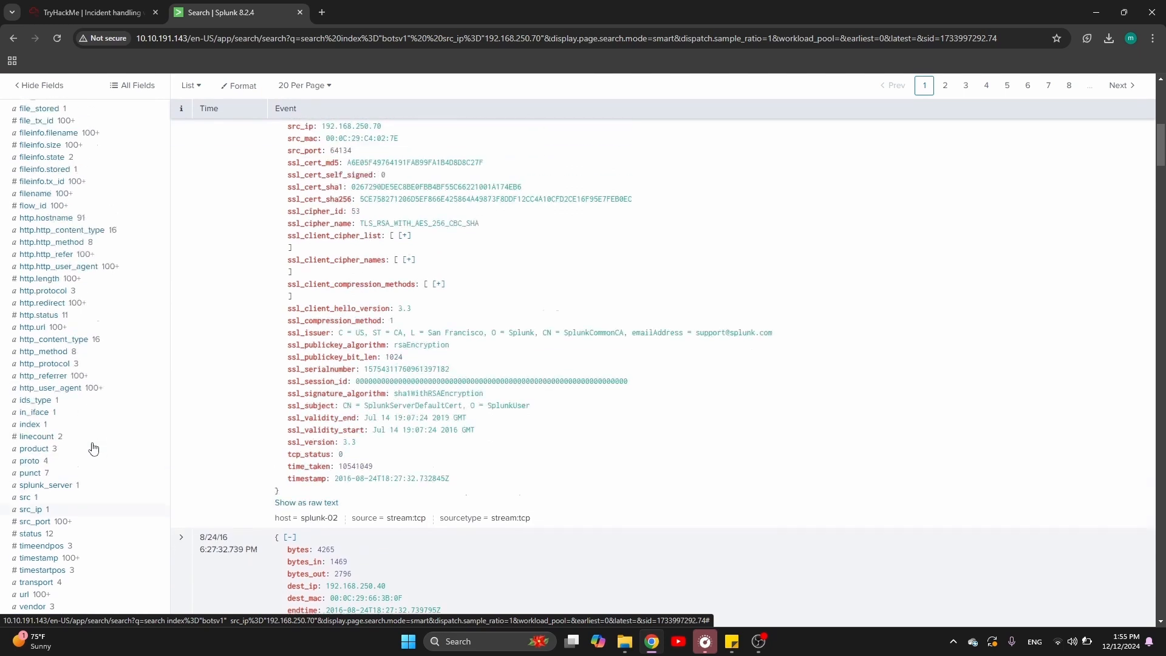
scroll(93, 448, "up", 4)
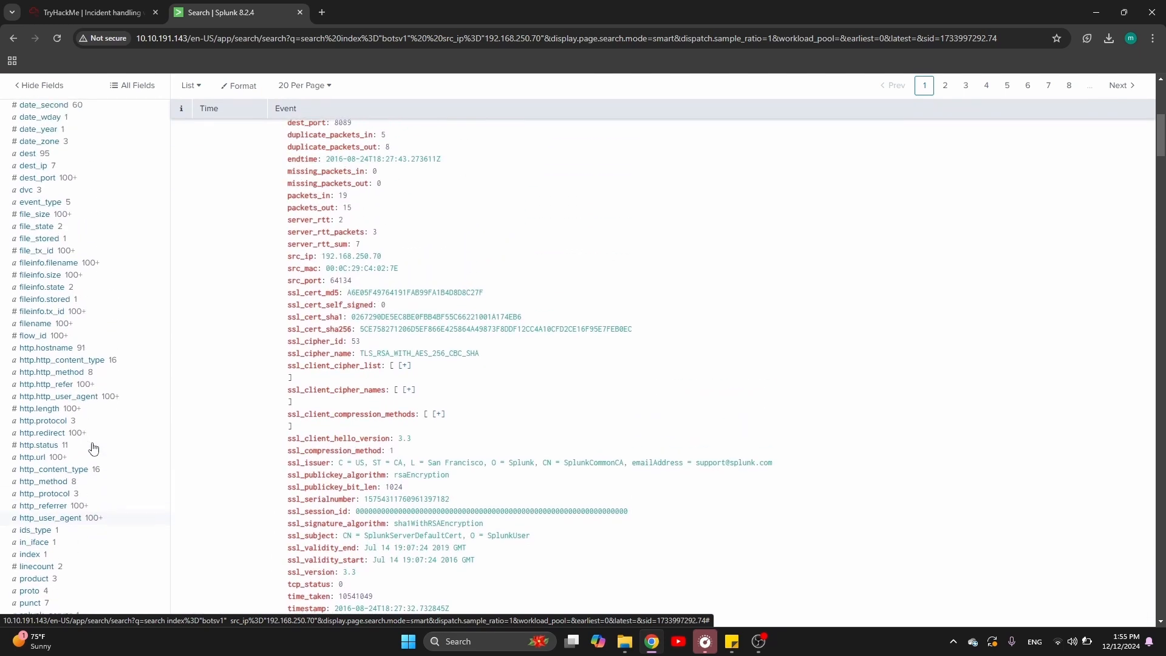
scroll(93, 448, "down", 2)
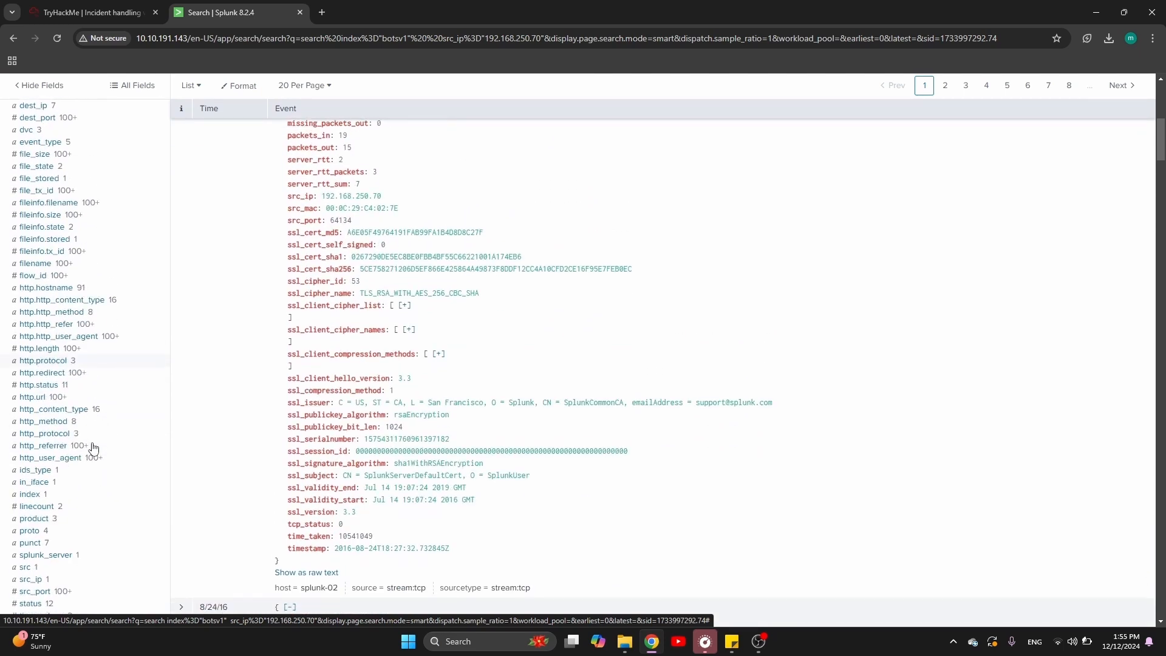
scroll(92, 448, "down", 1)
scroll(93, 448, "up", 8)
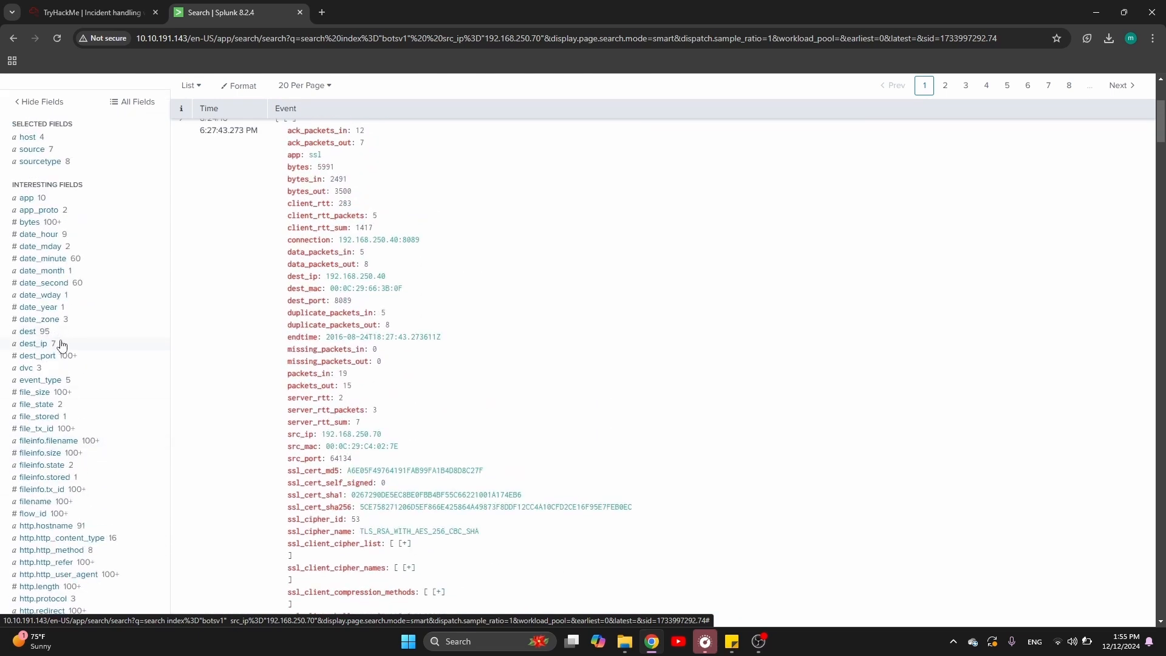
left_click(61, 345)
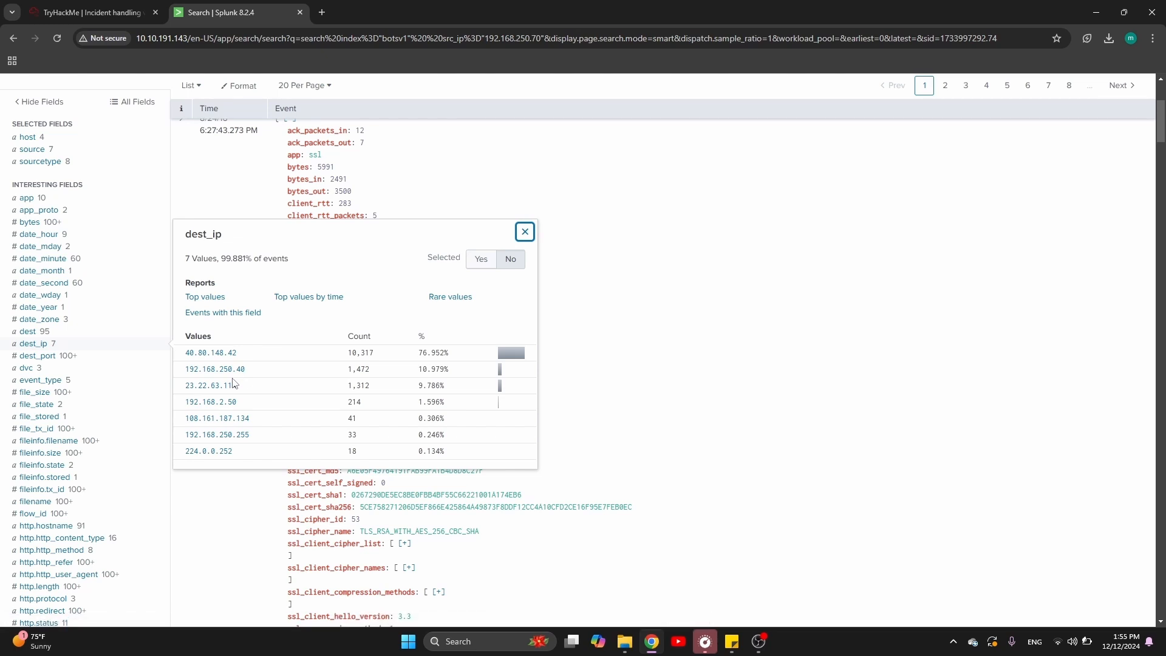
- Append a table command listing _time, src_ip, dest_ip and uri on a new line of the query and run the search
scroll(233, 383, "up", 4)
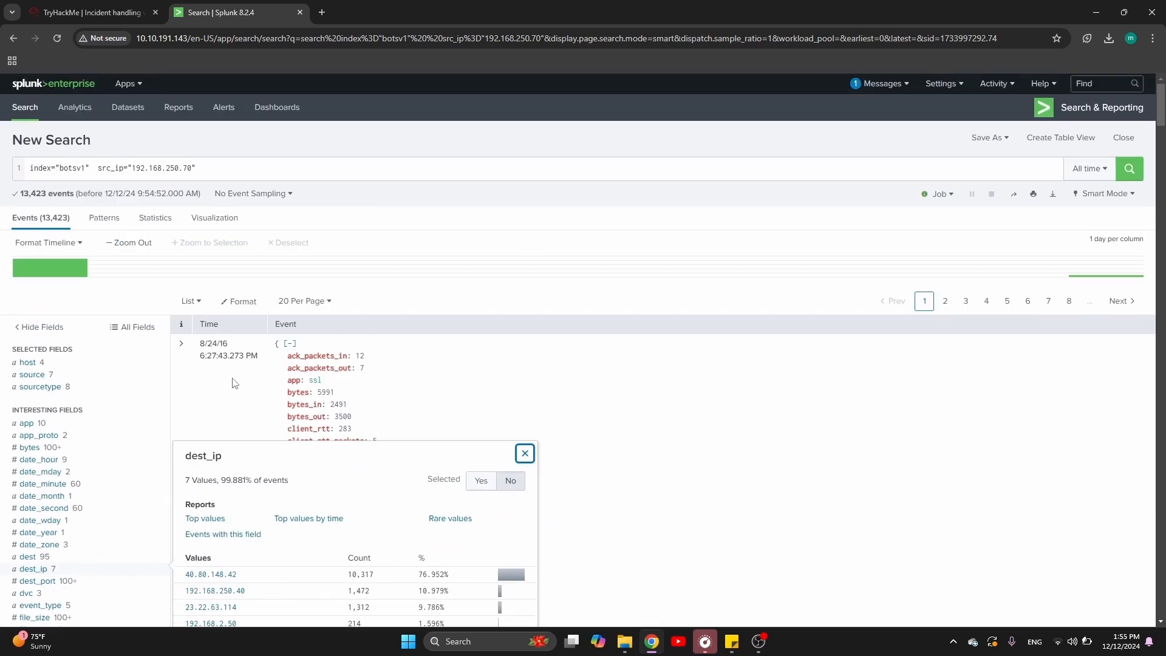
left_click(250, 171)
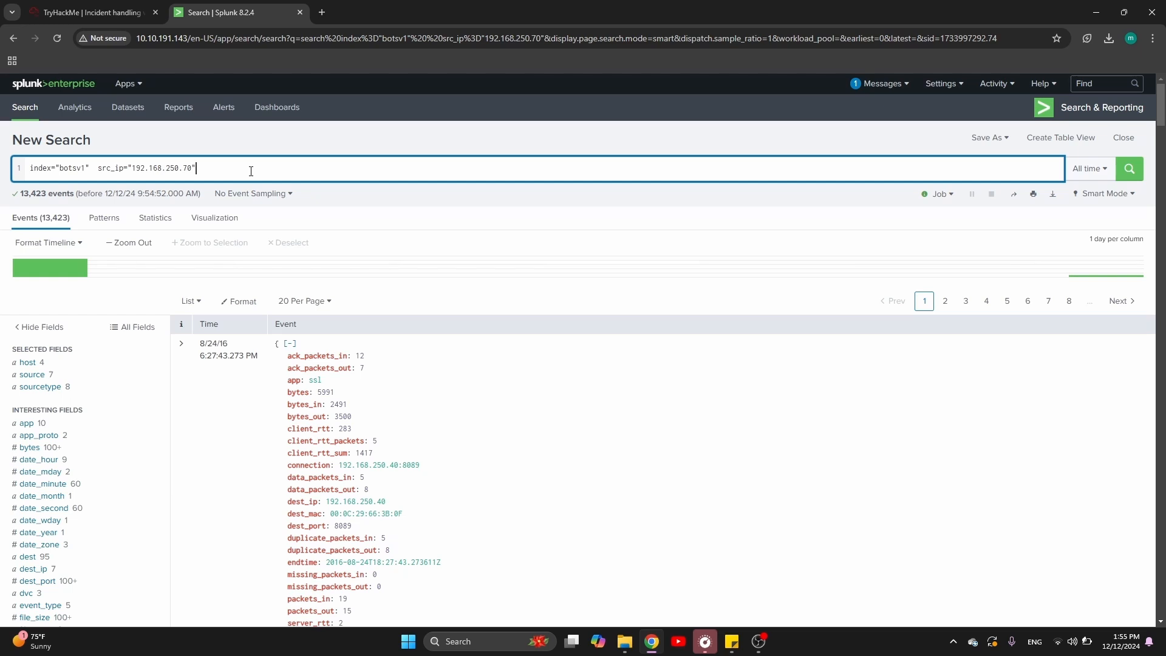
key("shift+Return")
type("|")
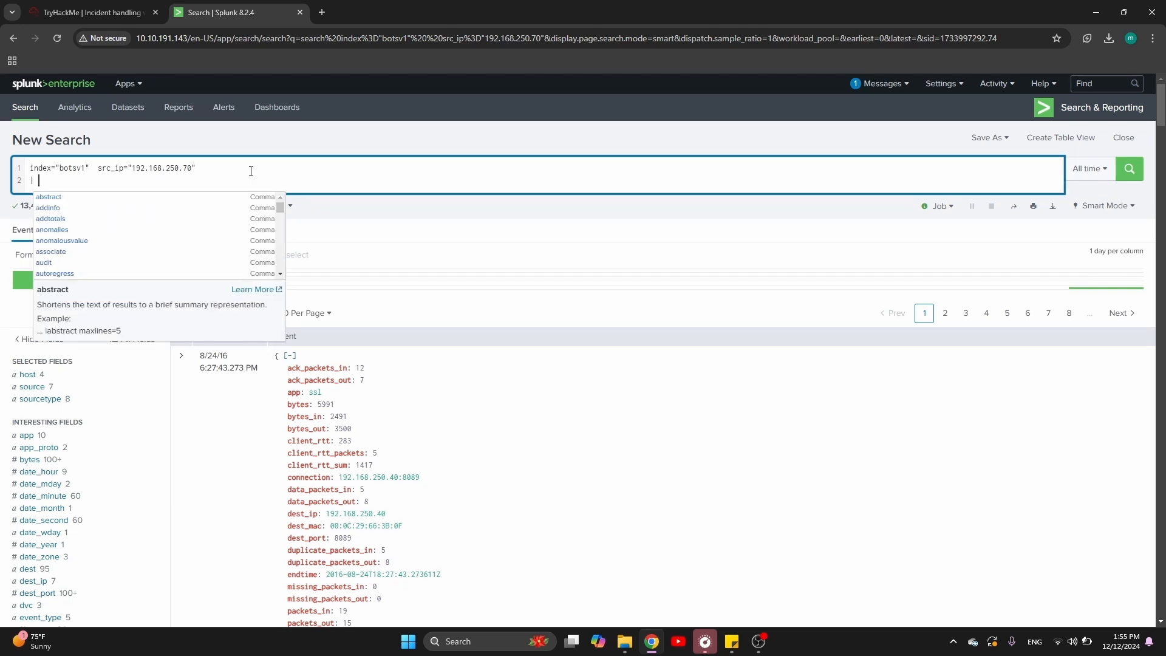
type(" _time")
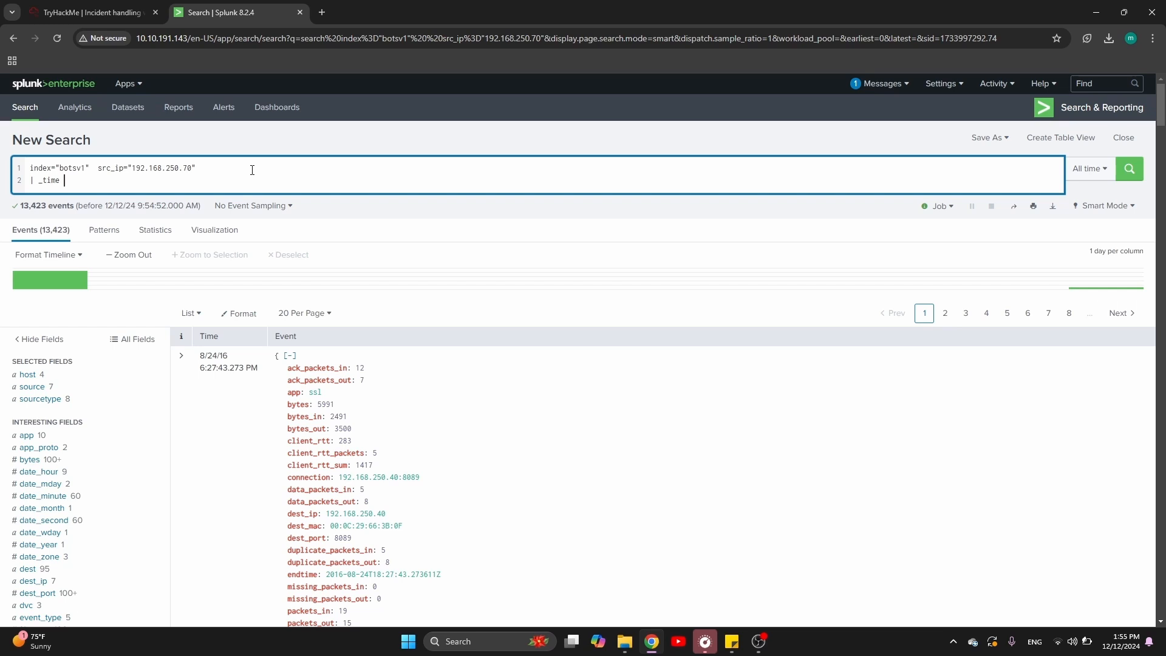
type(" src_ip dest_ip uri")
key("Return")
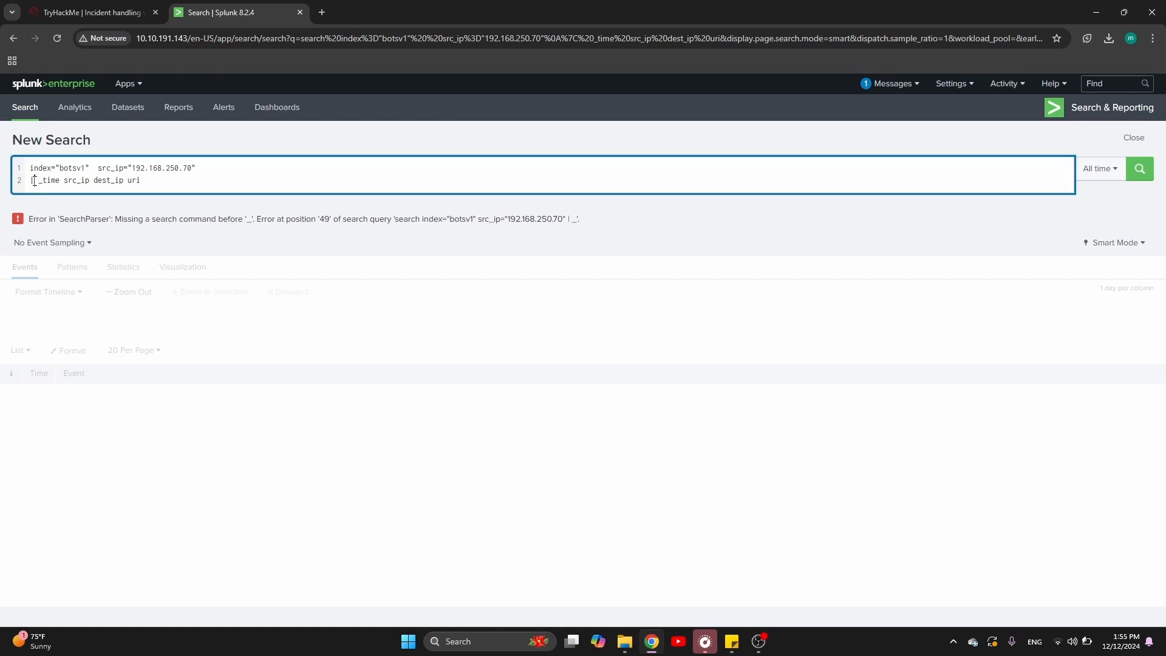
type("table")
key("Return")
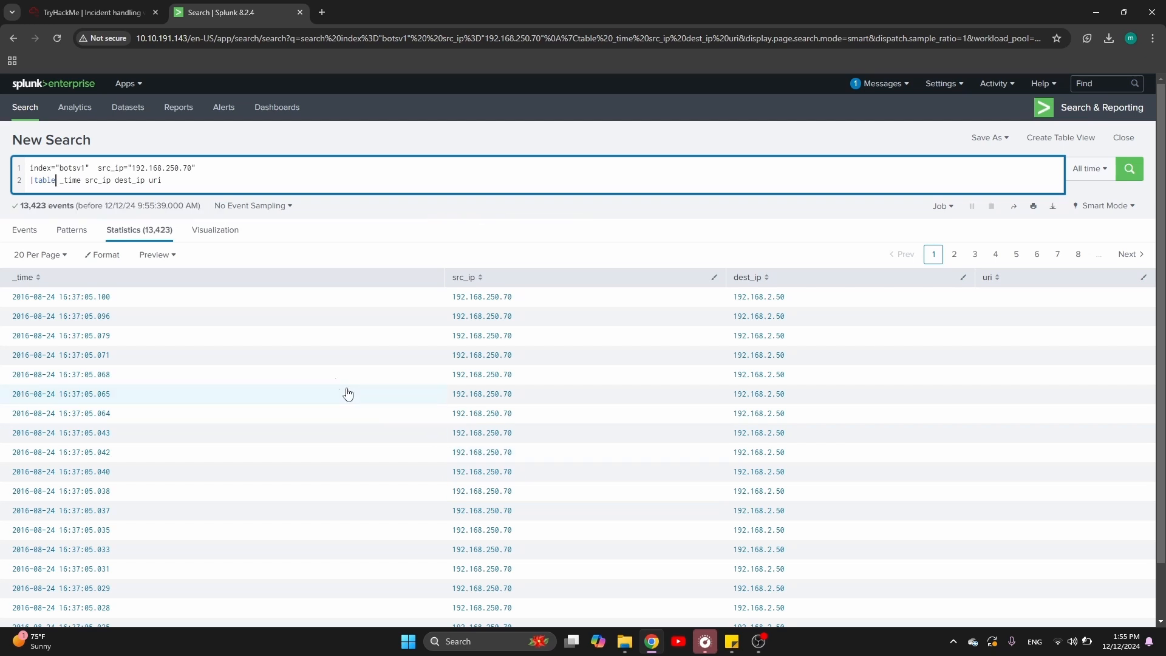
- Remove the table line from the query and rerun the search for src_ip="192.168.250.70"
left_click(213, 176)
left_click_drag(163, 180, 21, 182)
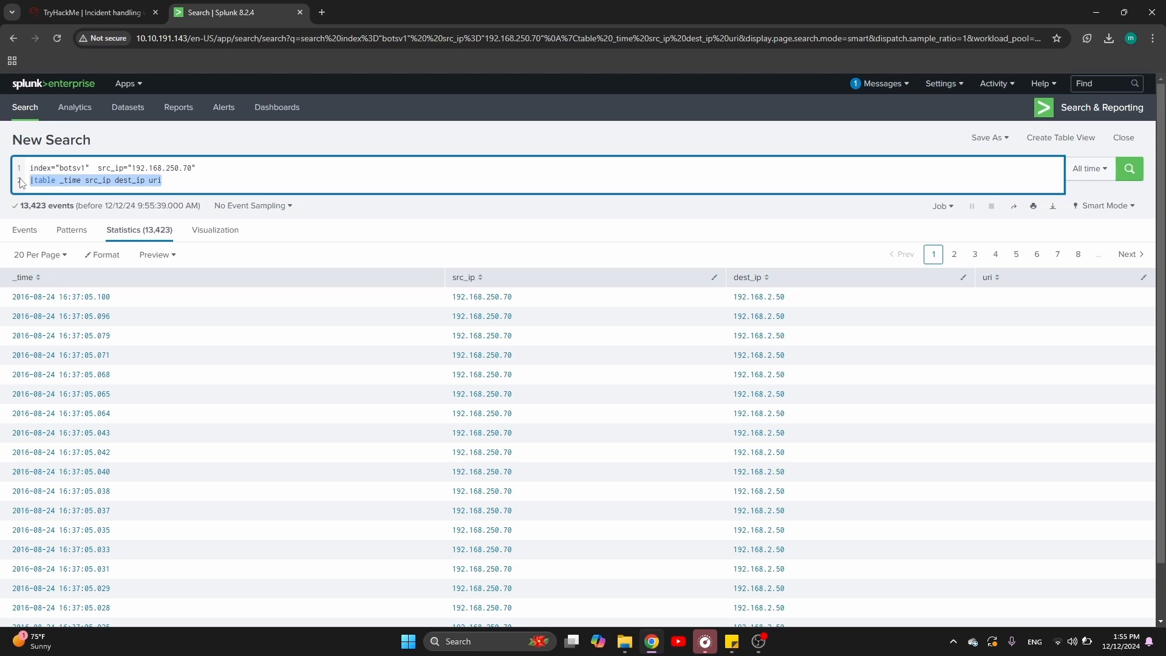
key("BackSpace")
key("BackSpace")
key("Return")
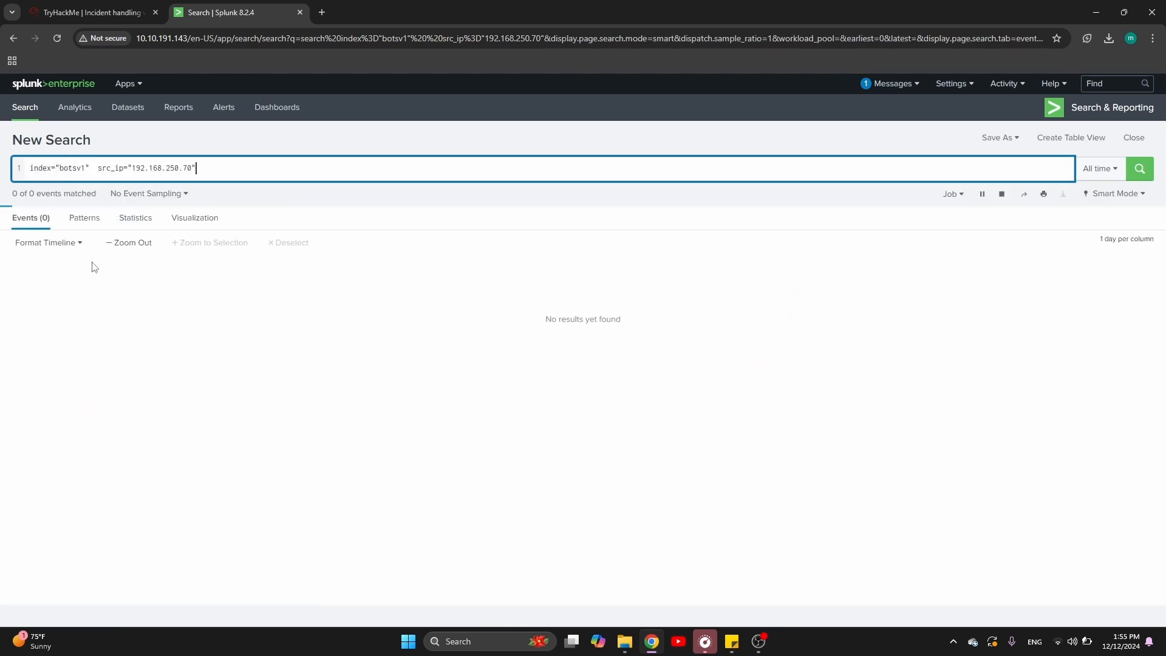
- Restrict the 192.168.250.70 events to the sourcetype stream:http
left_click(67, 389)
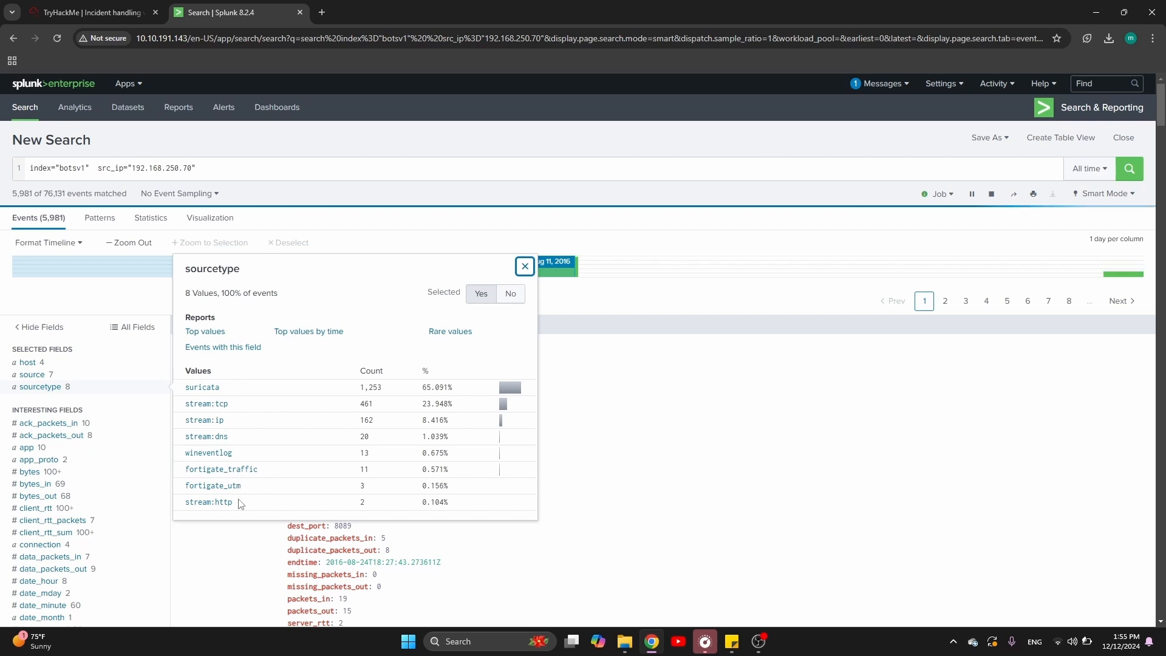
left_click(226, 507)
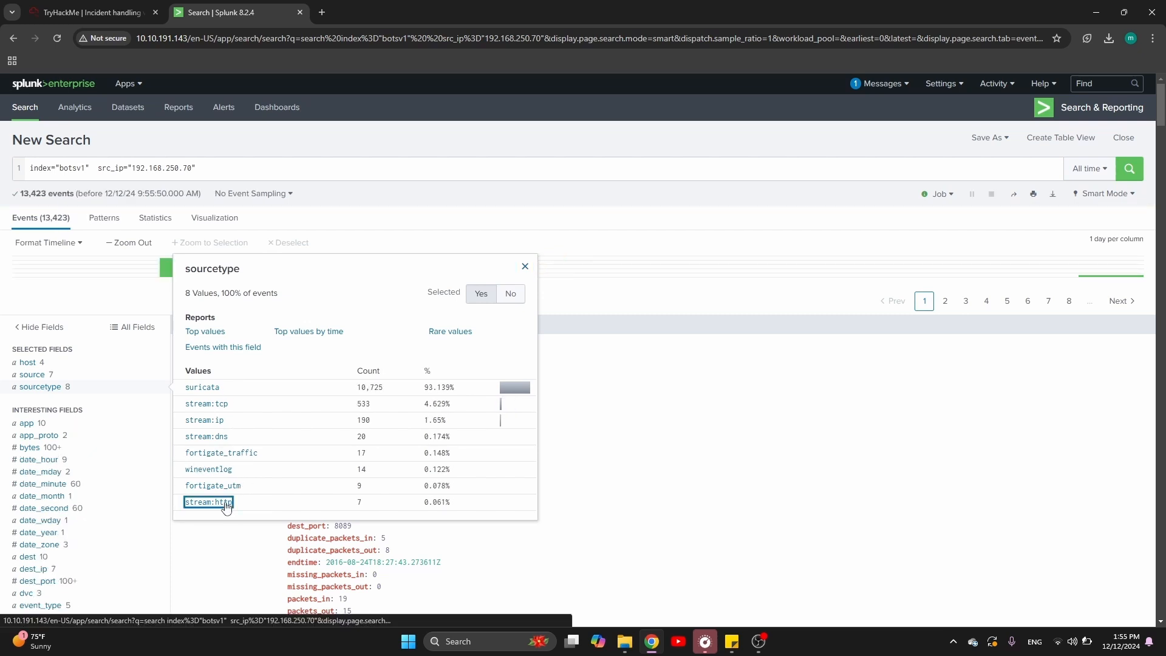
left_click(226, 506)
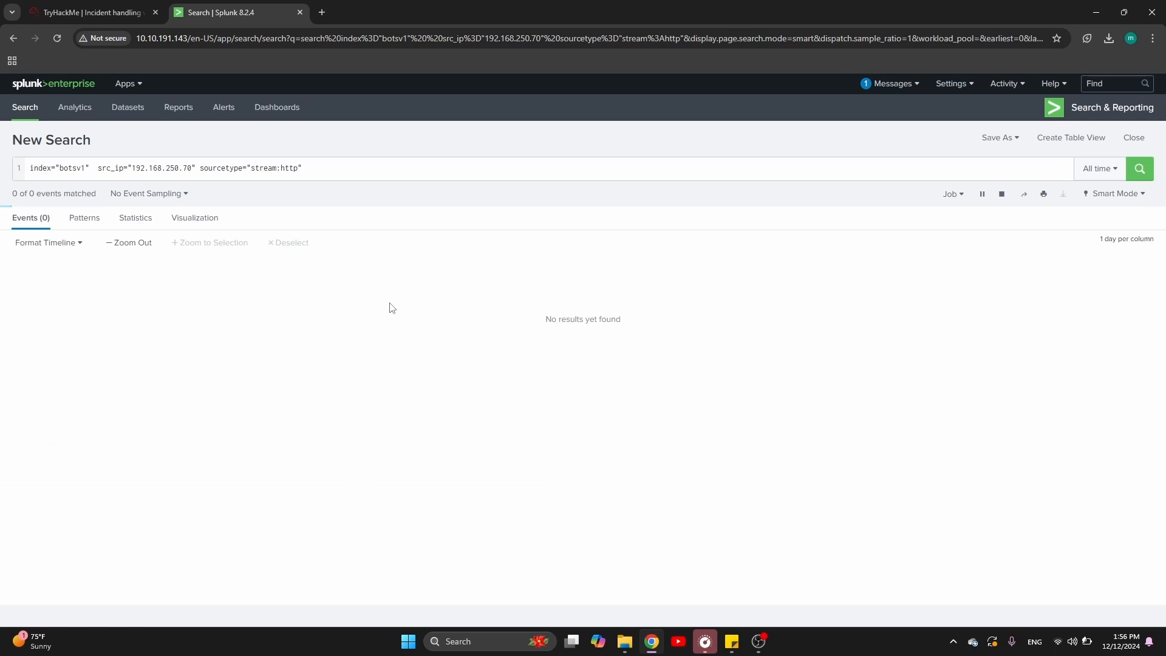
- Add the line |table _time src_ip dest_ip uri to the stream:http query and run the search
left_click(358, 171)
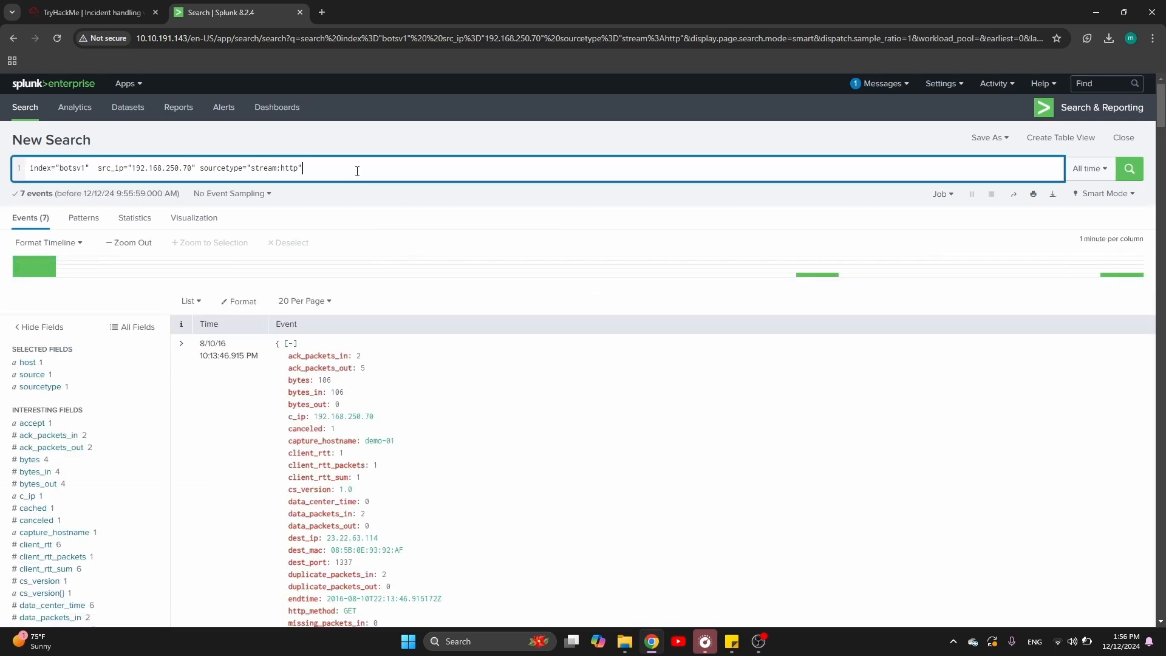
key("shift+Return")
type("| |table _time src_ip dest_ip uri")
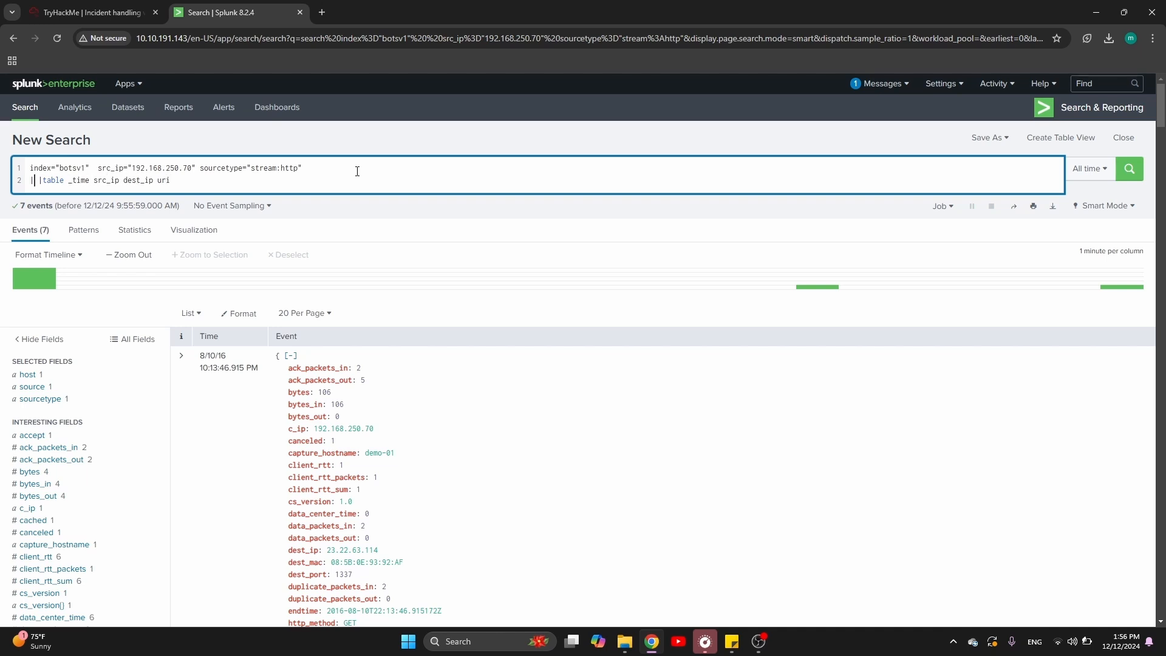
key("BackSpace")
key("Return")
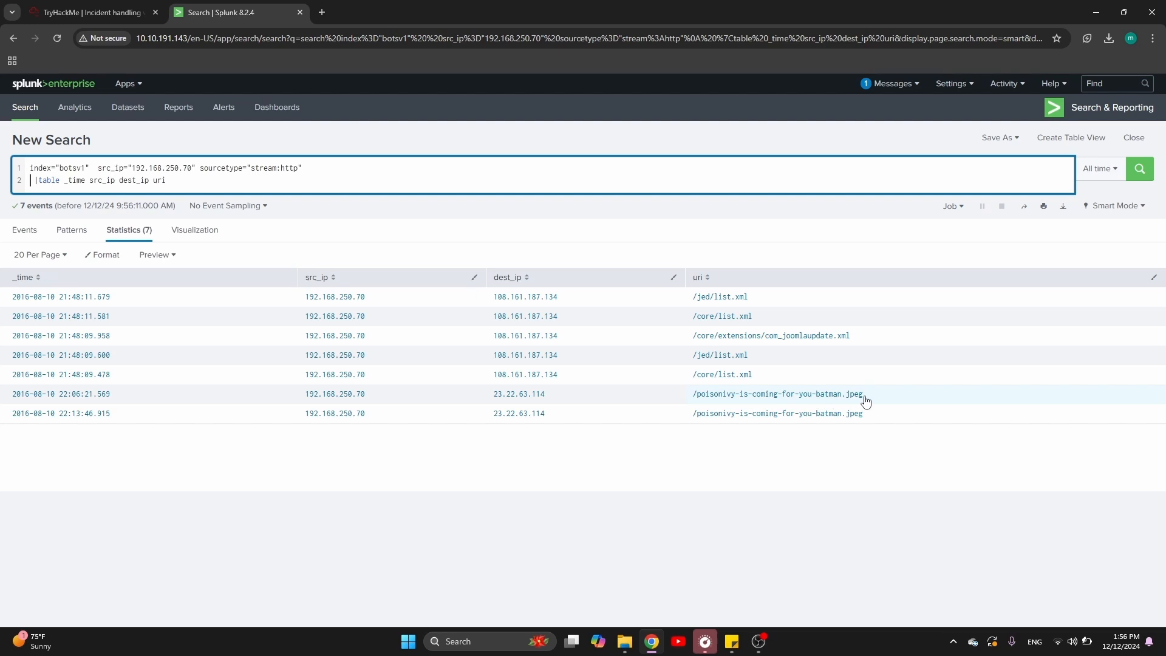
- Compare the poisonivy-is-coming-for-you-batman.jpeg request from 192.168.250.70 with the defacement file question in the TryHackMe room's Action on Objectives task
left_click_drag(865, 401, 842, 402)
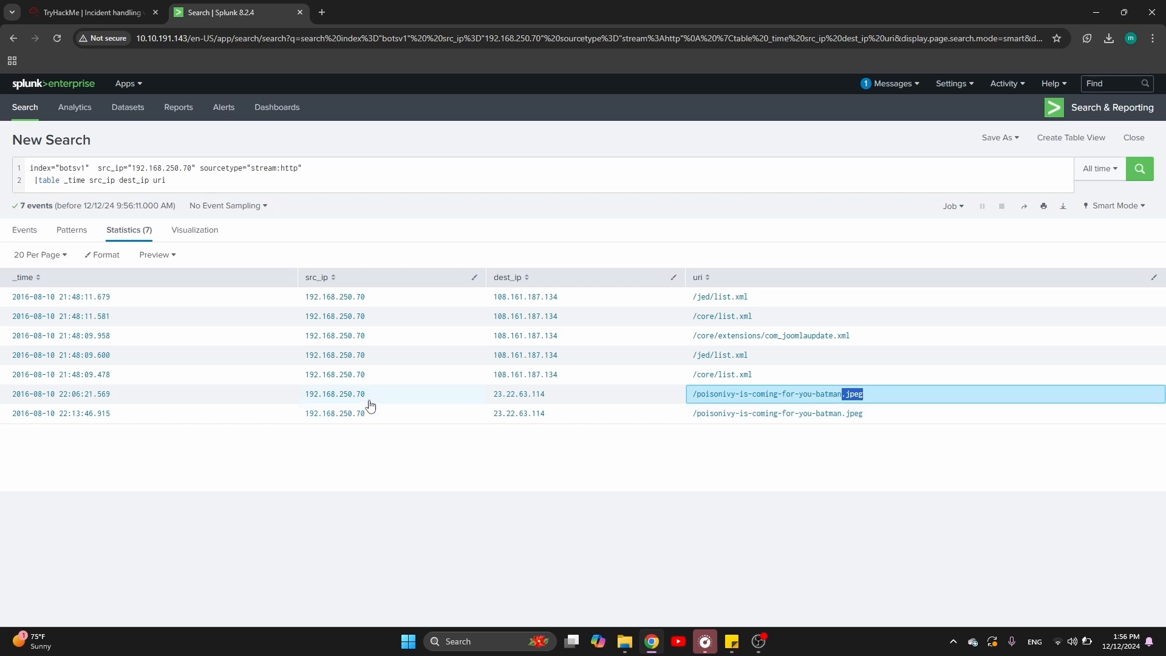
left_click_drag(370, 405, 301, 404)
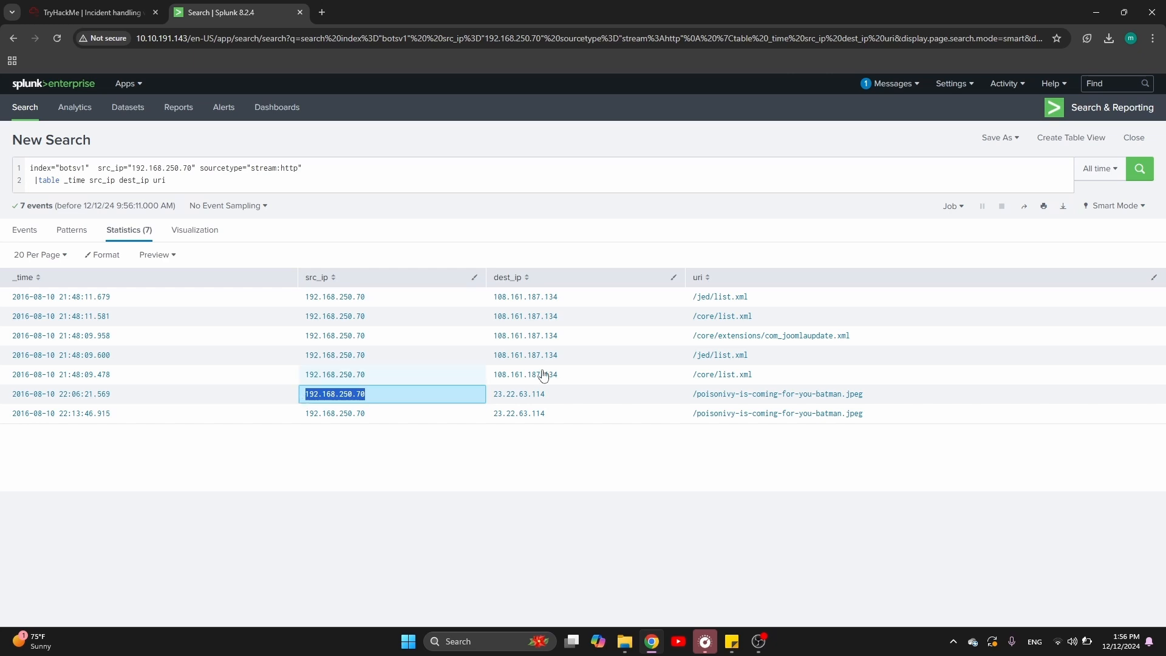
left_click(103, 15)
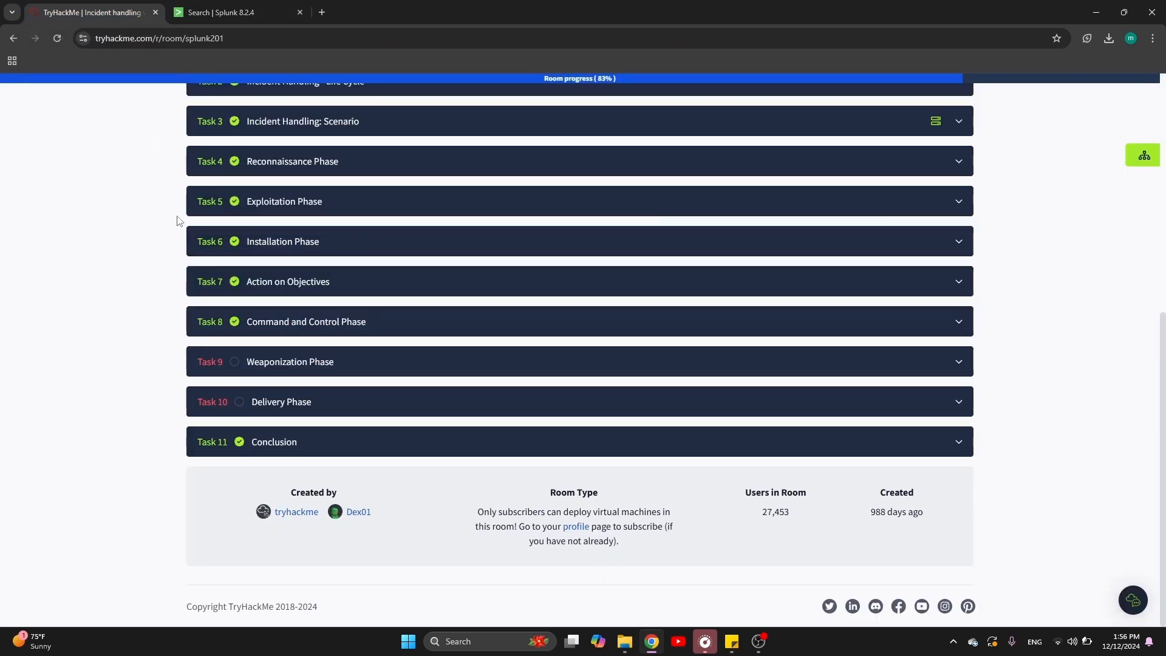
left_click(275, 287)
scroll(290, 444, "down", 2)
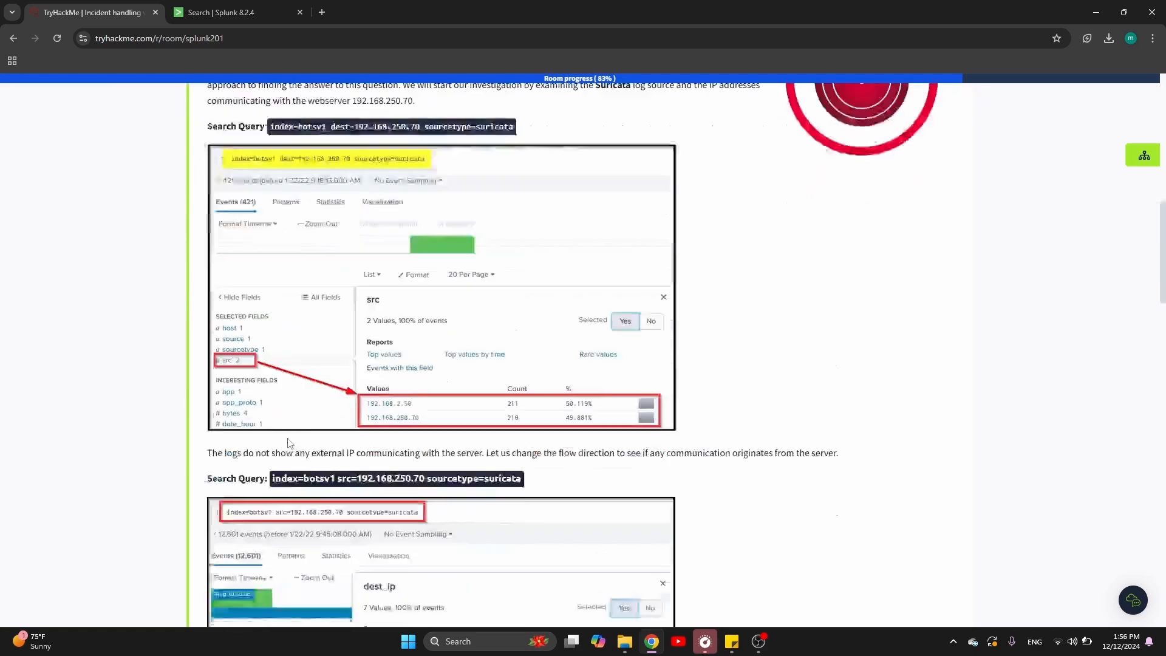
scroll(290, 443, "down", 15)
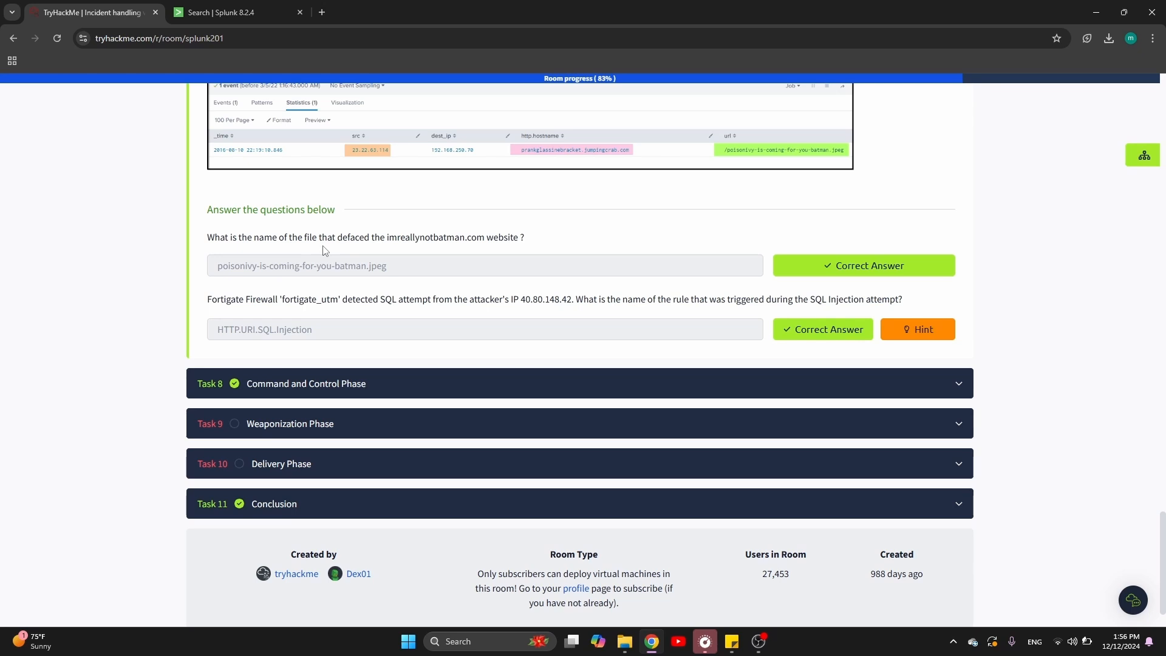
left_click(254, 9)
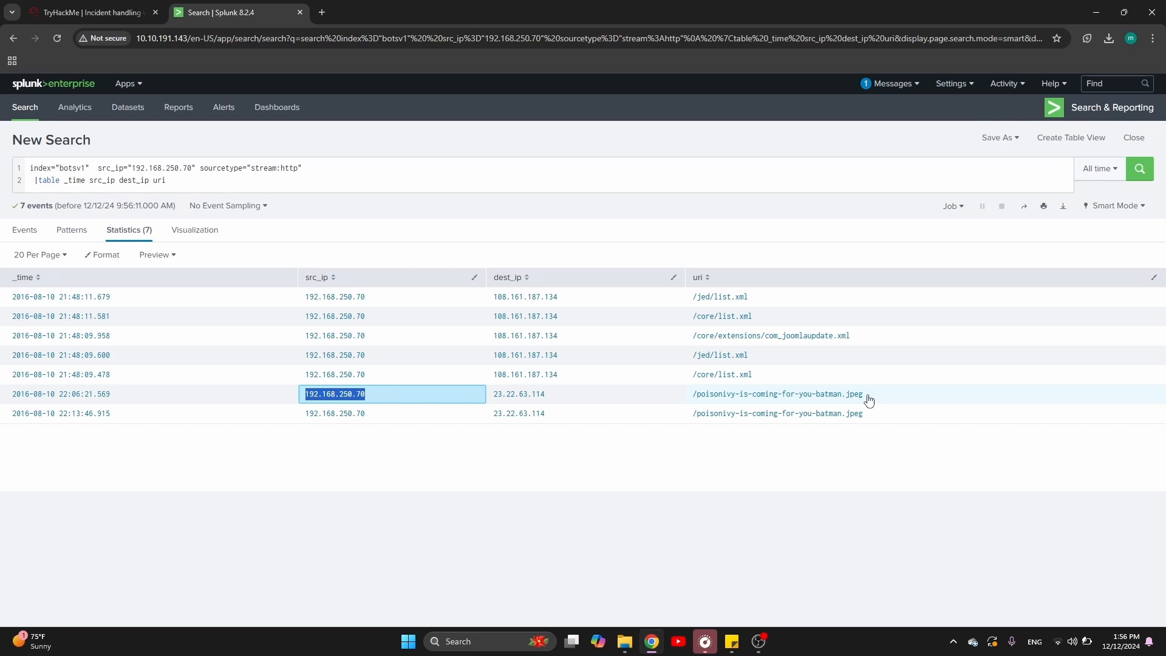
left_click_drag(869, 399, 698, 395)
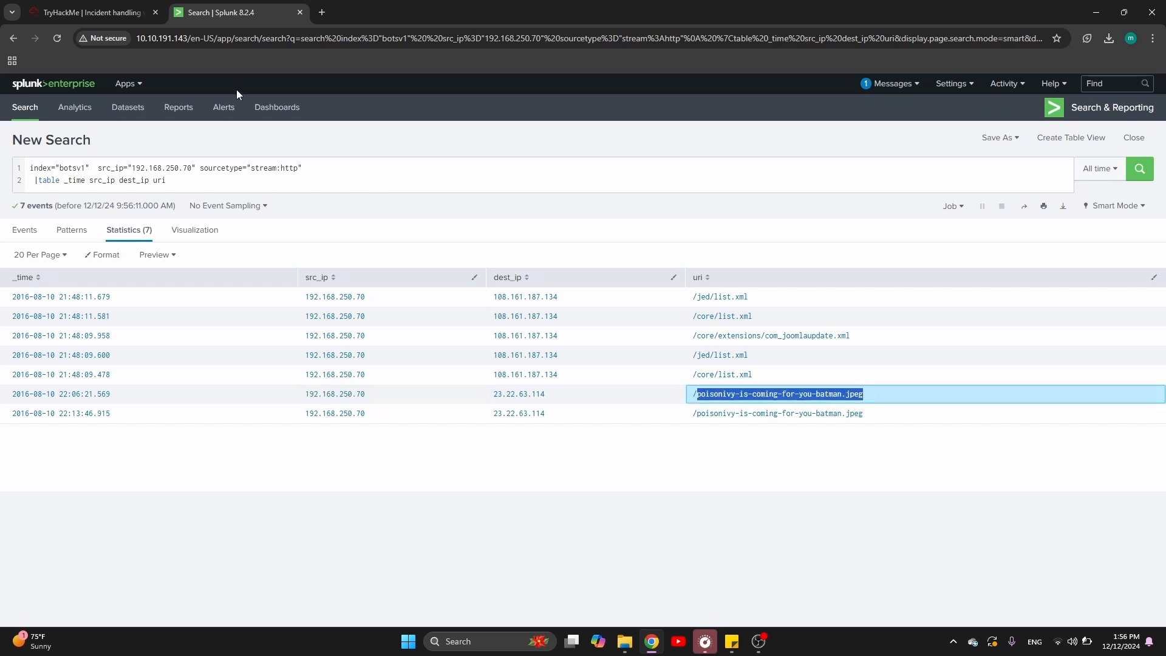
- Highlight the attacker's IP 40.80.148.42 in the room's Fortigate question and cut the Splunk query back to index="botsv1"
left_click(120, 6)
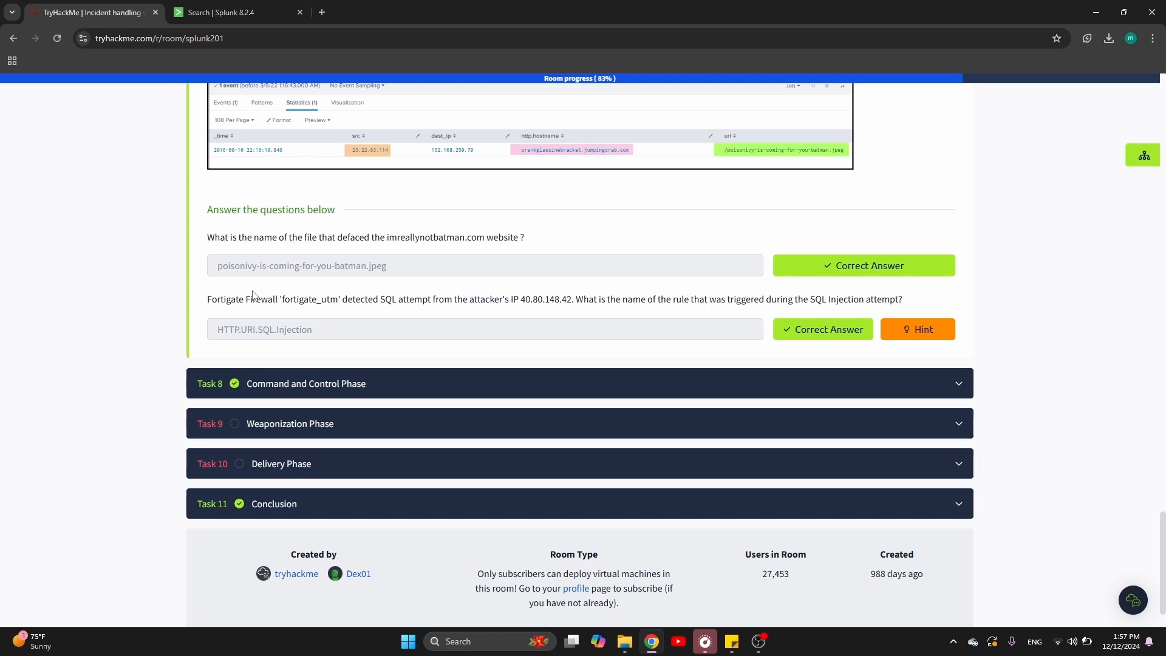
double_click(569, 299)
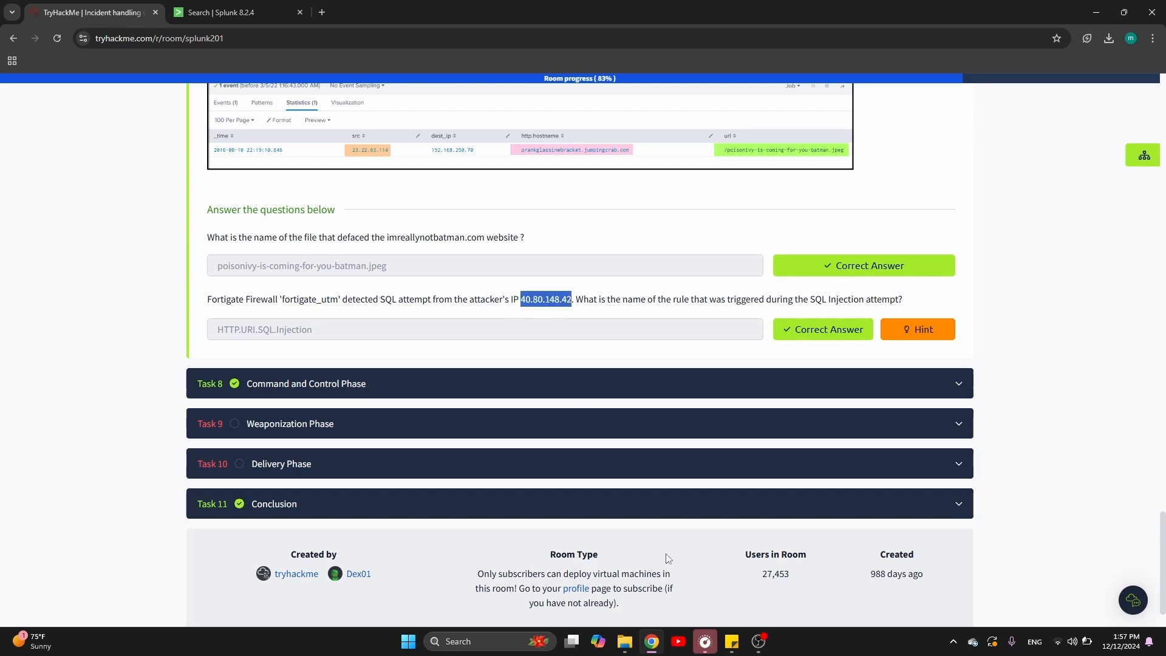
left_click(243, 12)
left_click_drag(241, 222, 38, 181)
key("BackSpace")
key("BackSpace")
key("BackSpace")
key("BackSpace")
key("BackSpace")
key("BackSpace")
key("BackSpace")
key("BackSpace")
key("BackSpace")
key("BackSpace")
key("BackSpace")
key("BackSpace")
key("BackSpace")
key("BackSpace")
key("BackSpace")
key("BackSpace")
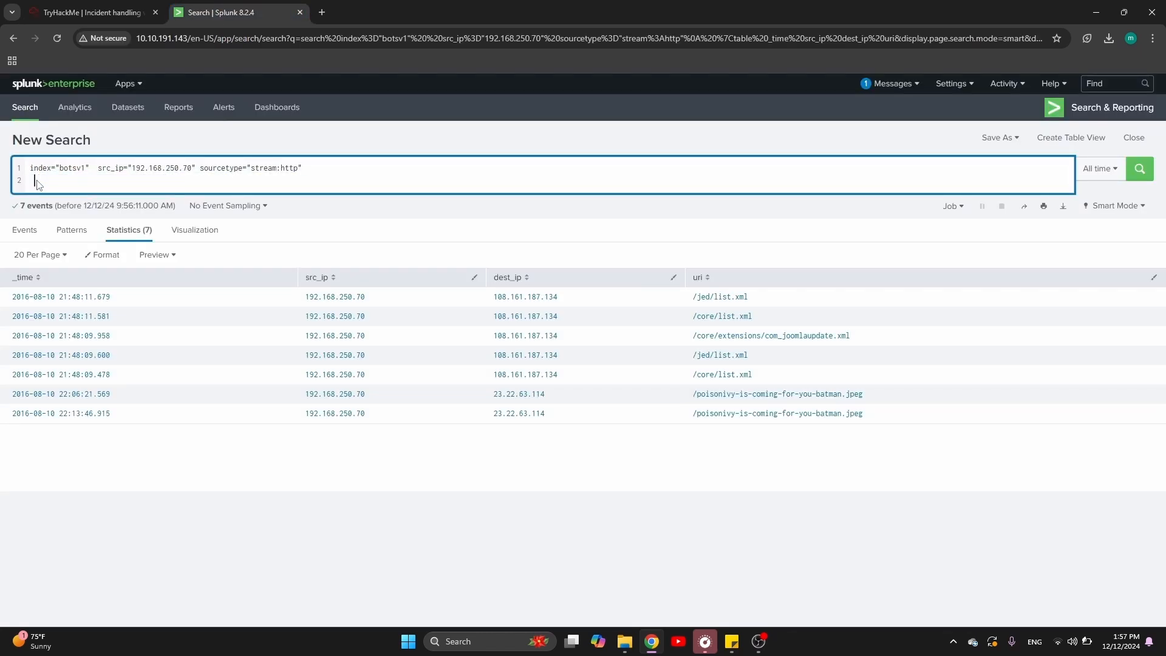
key("BackSpace")
key("BackSpace")
key("BackSpace")
key("BackSpace")
key("BackSpace")
key("BackSpace")
key("BackSpace")
key("BackSpace")
key("BackSpace")
key("BackSpace")
key("BackSpace")
key("BackSpace")
key("BackSpace")
key("BackSpace")
key("BackSpace")
key("BackSpace")
key("BackSpace")
key("BackSpace")
key("BackSpace")
key("BackSpace")
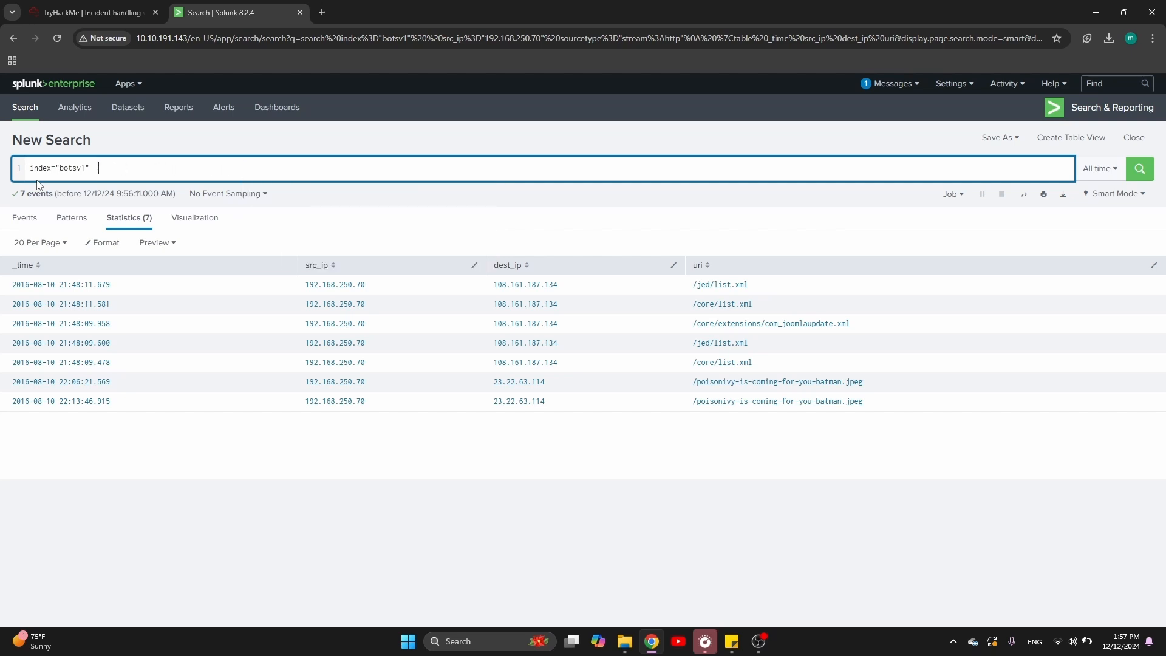
- Copy src_ip="40.80.148.42" from the sticky note, append it to the Splunk query and run the search
left_click(731, 641)
left_click(931, 411)
triple_click(931, 410)
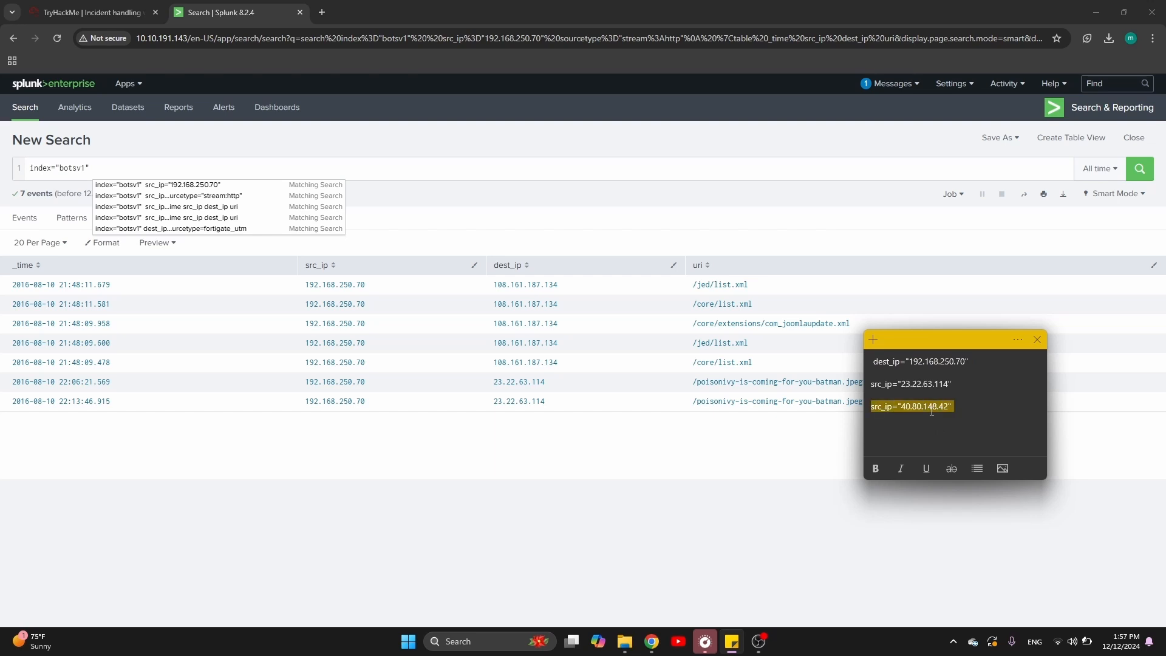
key("ctrl+c")
left_click(159, 170)
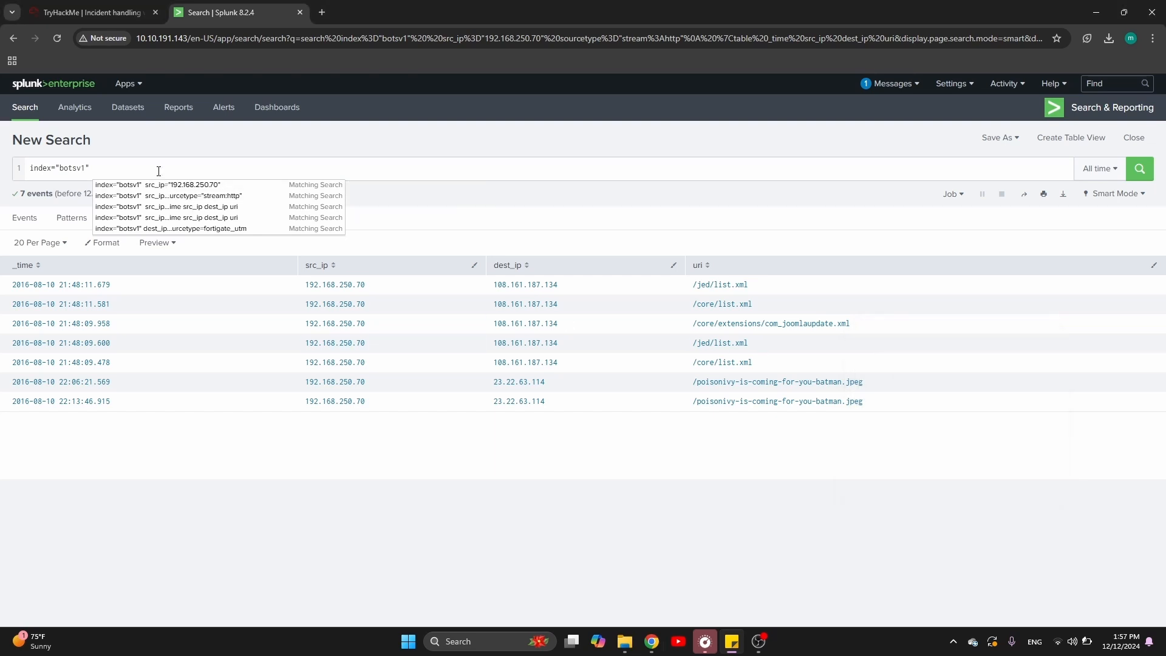
key("ctrl+v")
key("Return")
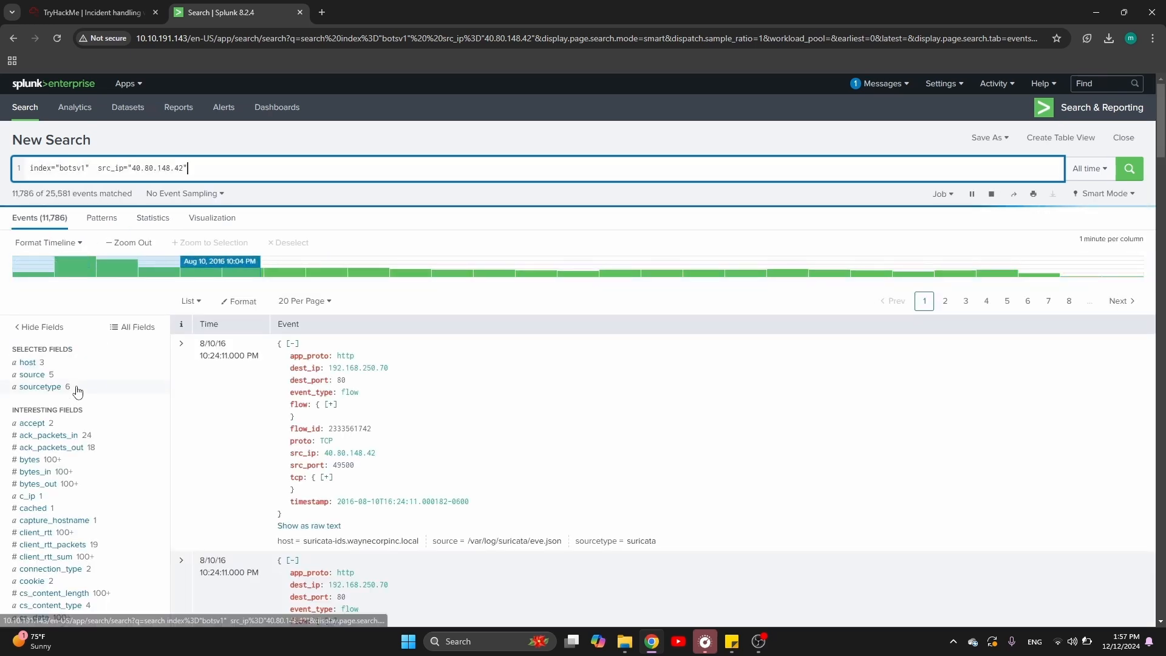
- Filter the 40.80.148.42 search to the fortigate_utm sourcetype
left_click(78, 392)
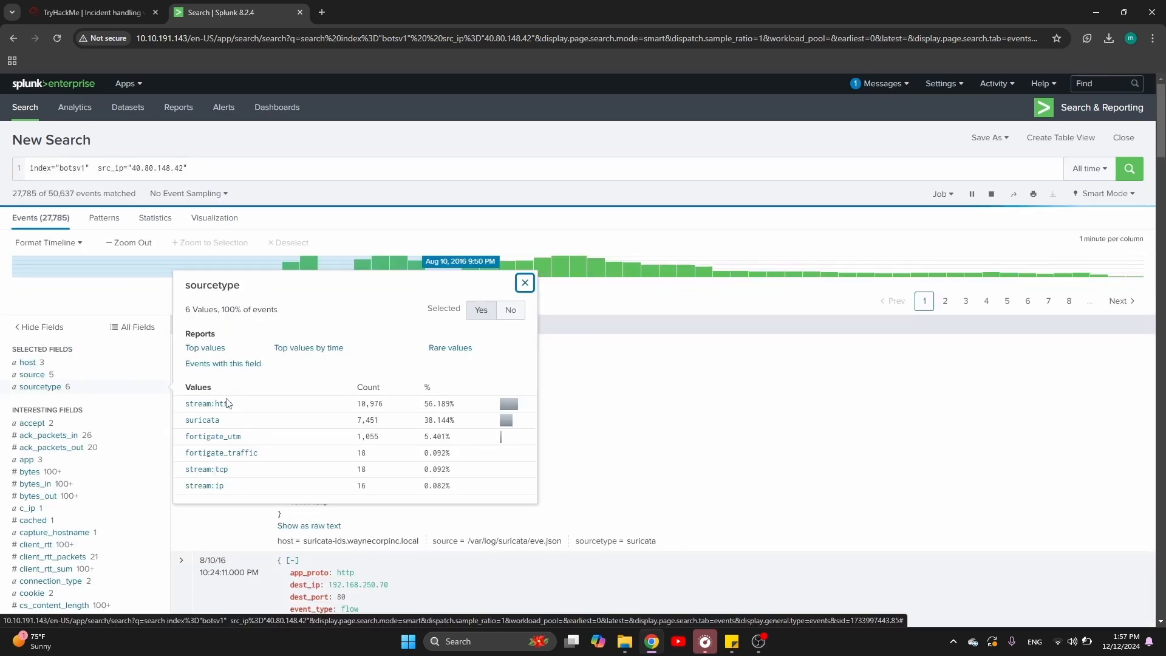
left_click(225, 442)
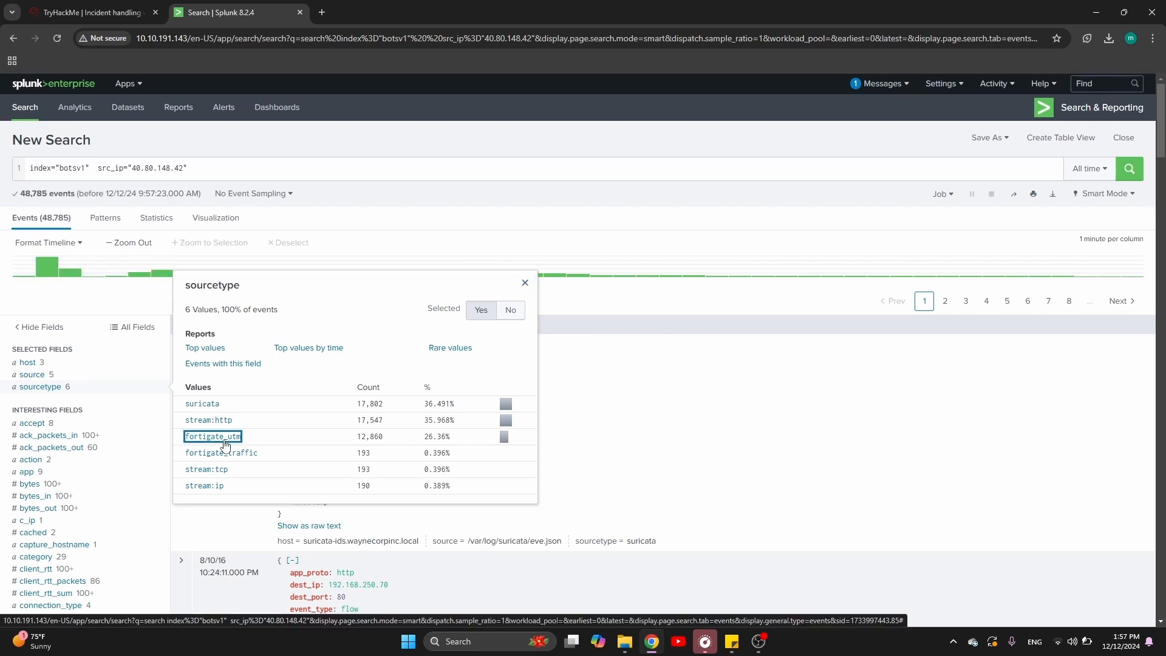
left_click(224, 441)
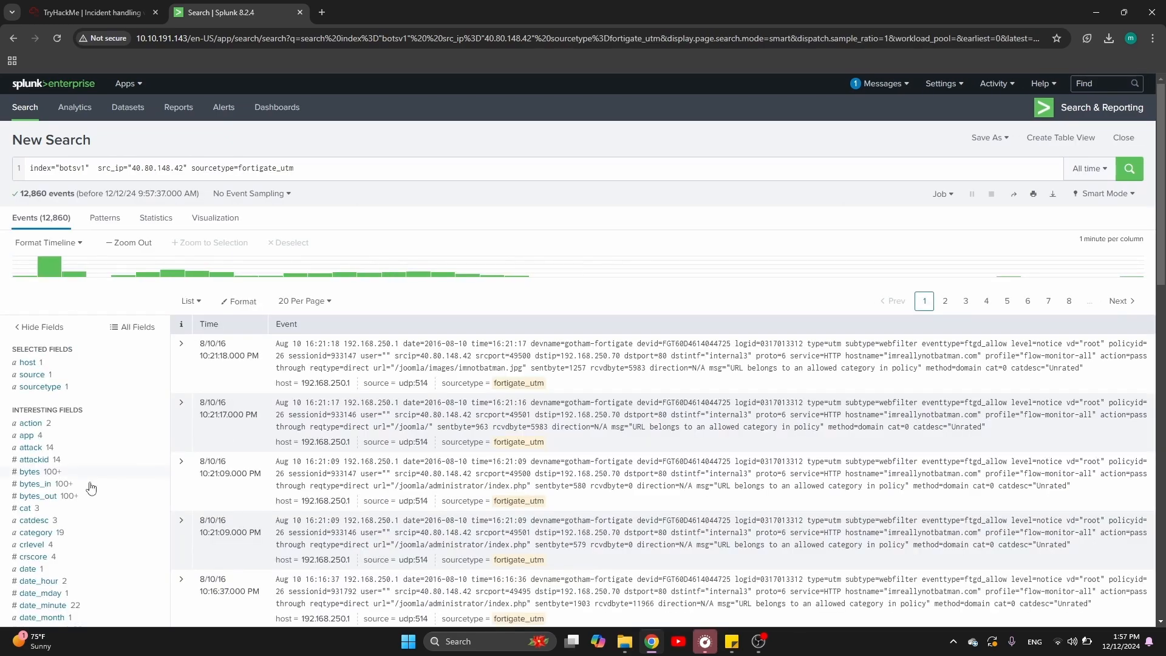
- Highlight HTTP.URI.SQL.Injection among the attack field's values and compare it with the room's Fortigate rule answer
scroll(91, 488, "down", 5)
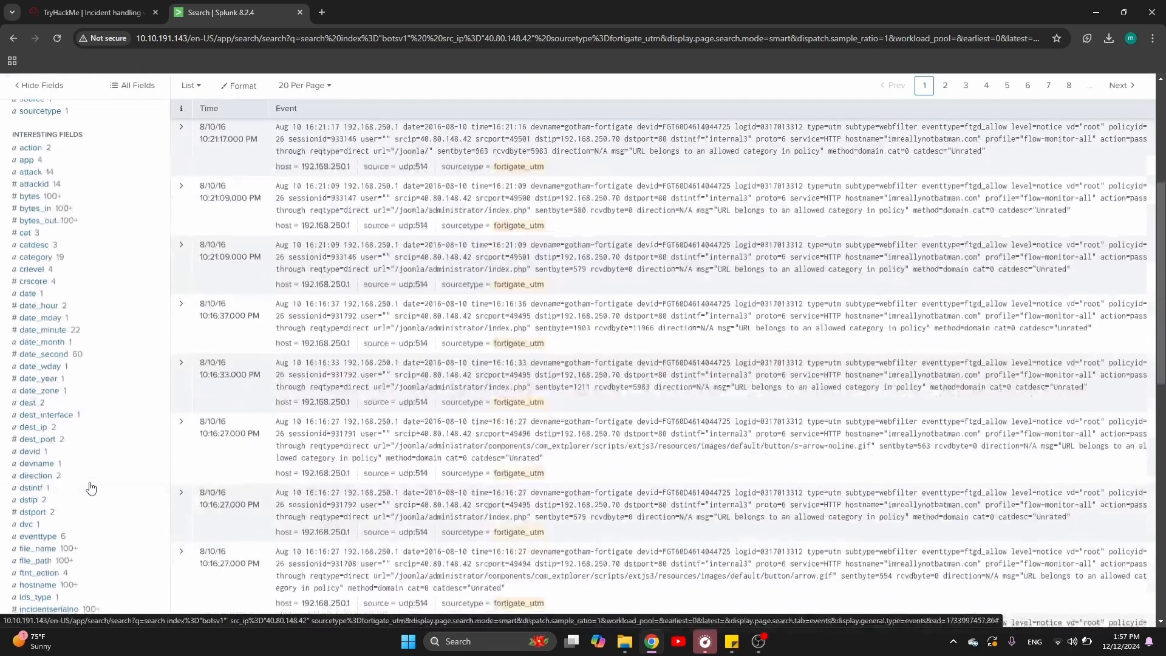
scroll(91, 488, "up", 2)
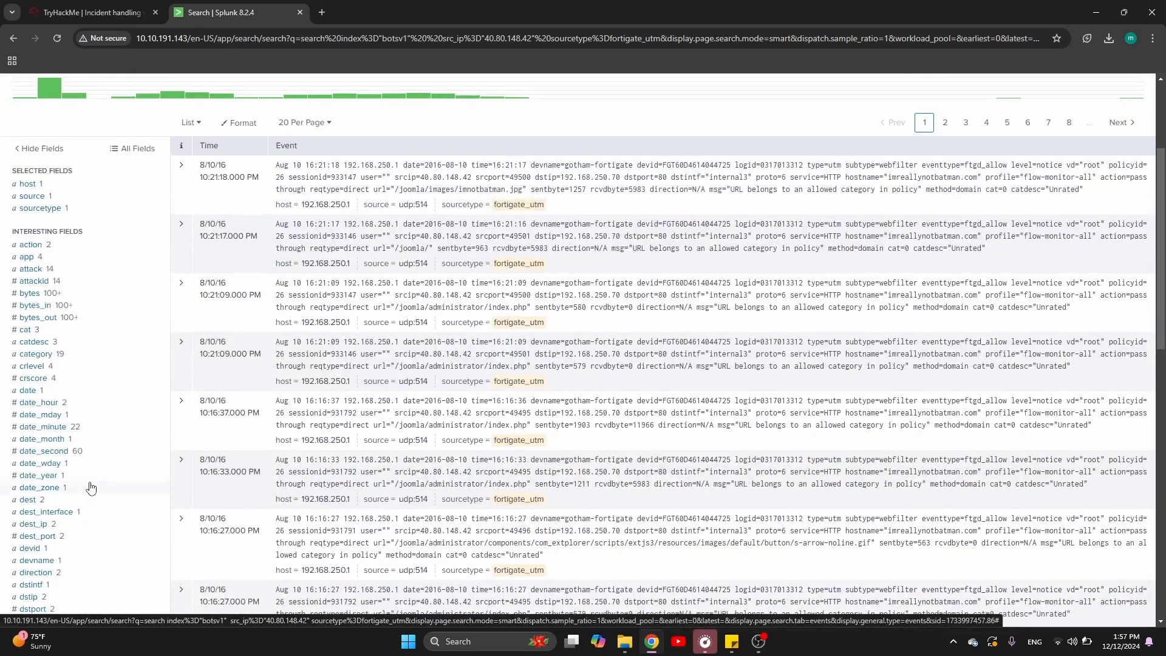
left_click(69, 271)
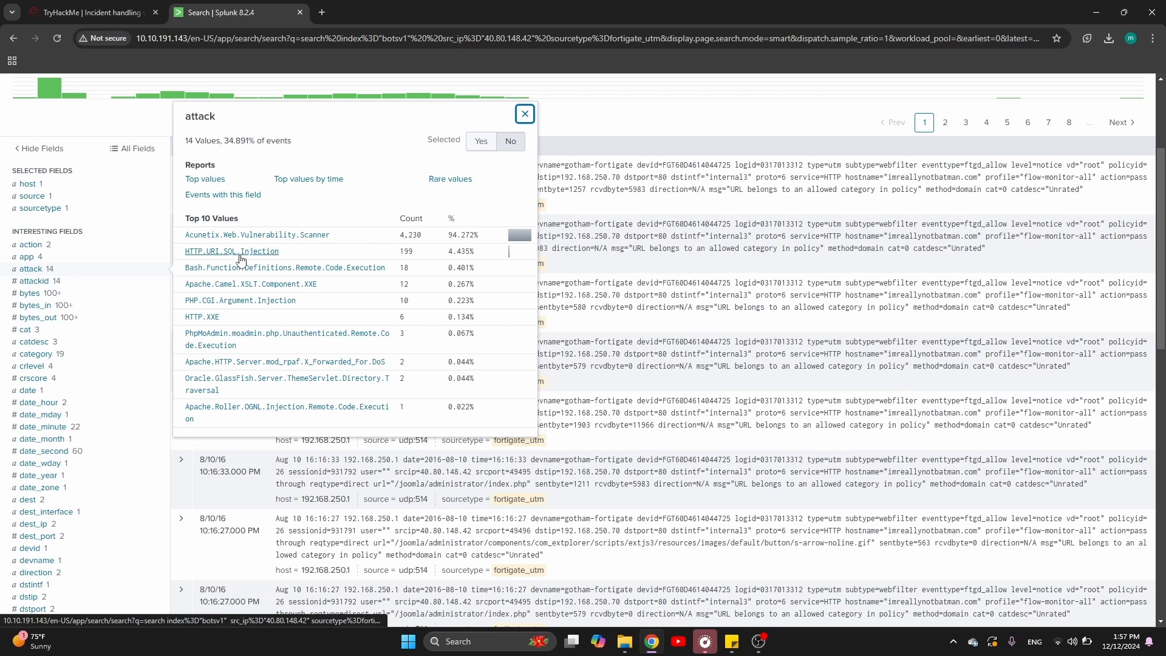
left_click_drag(283, 254, 181, 249)
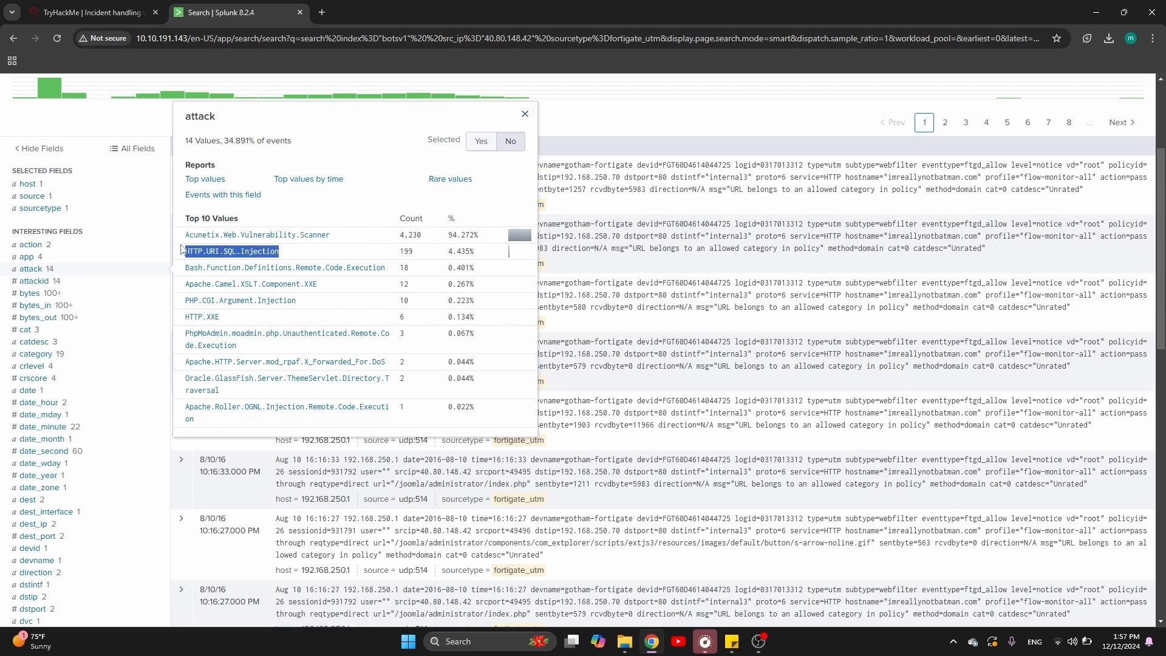
left_click(91, 12)
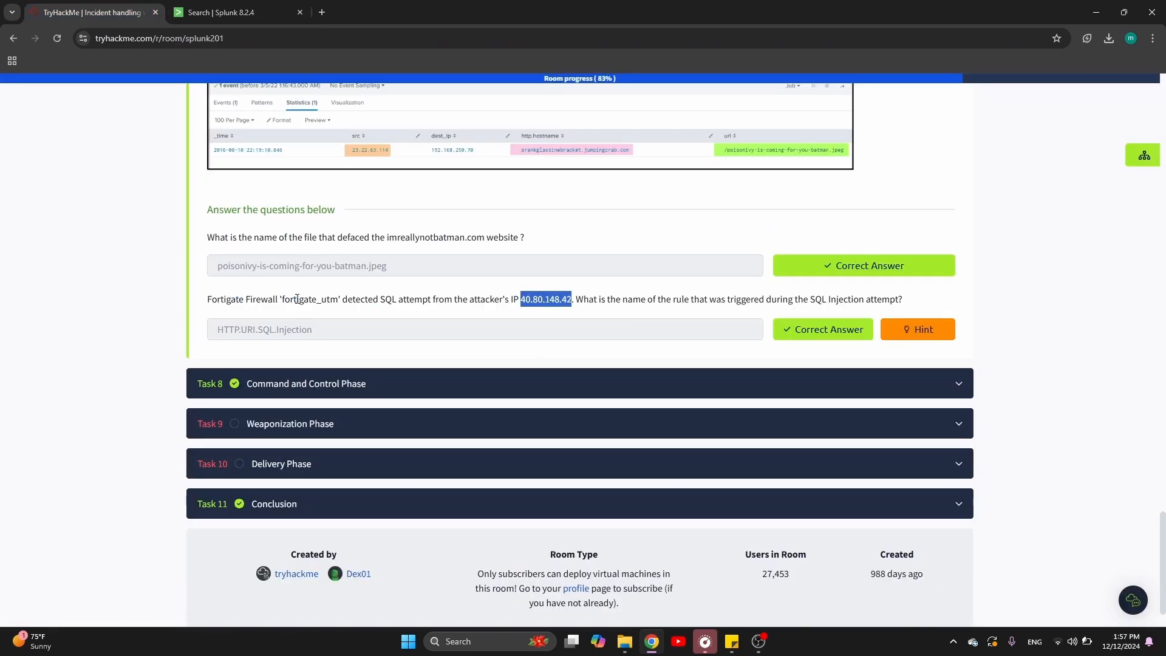
left_click_drag(325, 330, 209, 322)
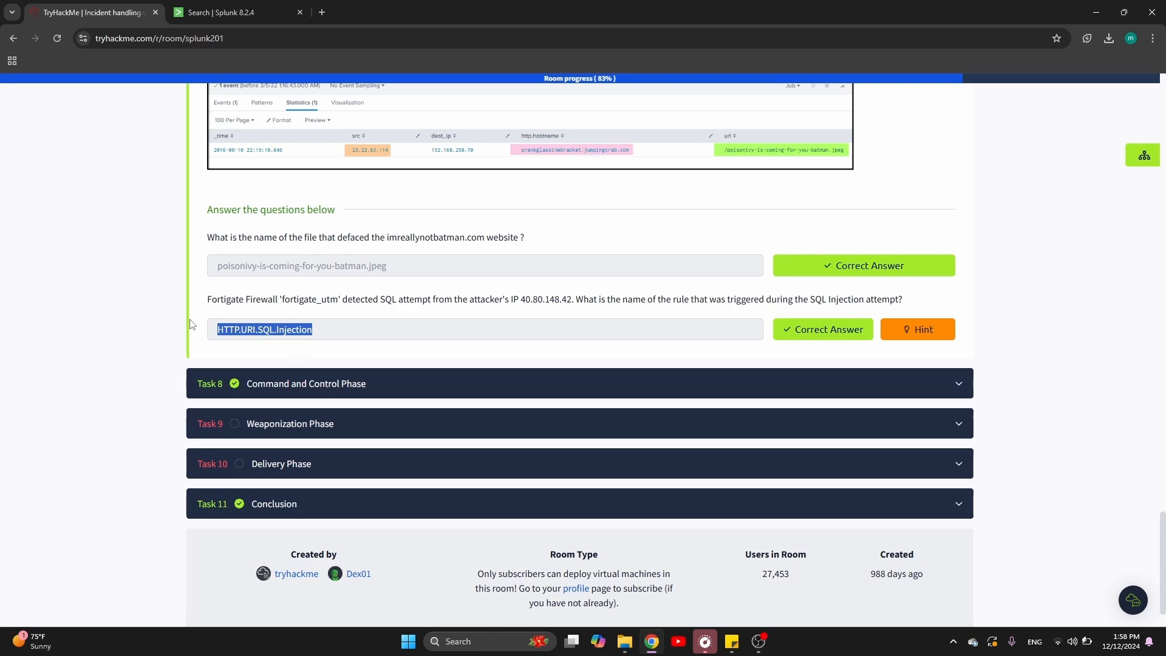
- Open the room's Task 8, Command and Control Phase, and read its question about the attack's fully qualified domain name
scroll(243, 380, "down", 1)
scroll(243, 379, "up", 10)
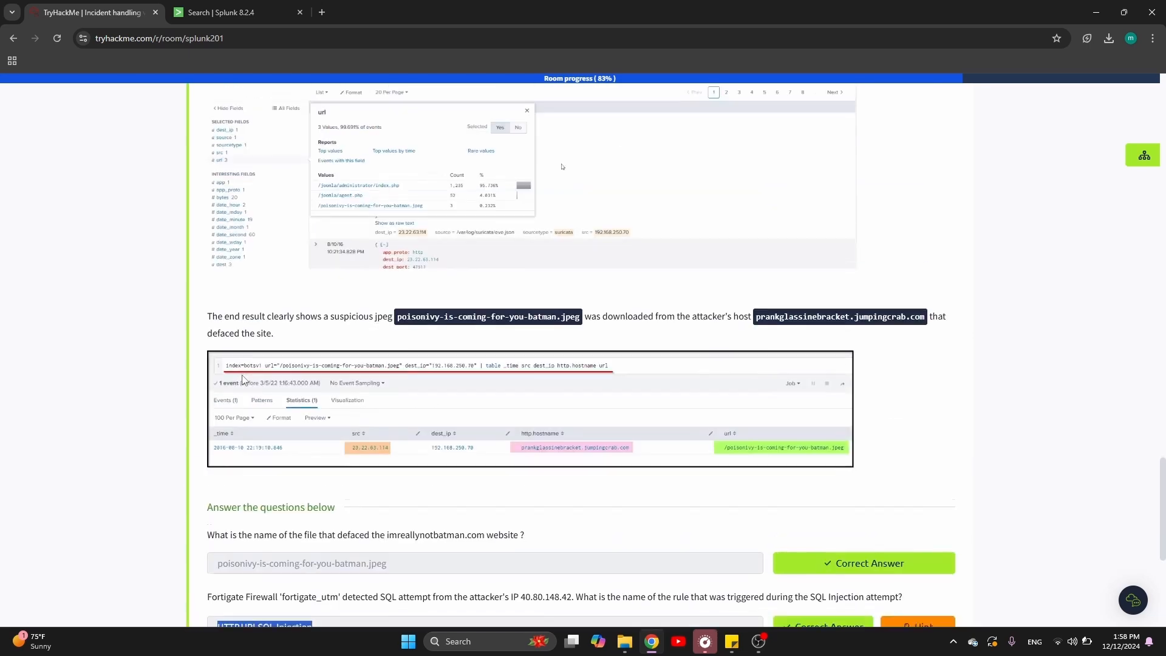
scroll(243, 379, "up", 10)
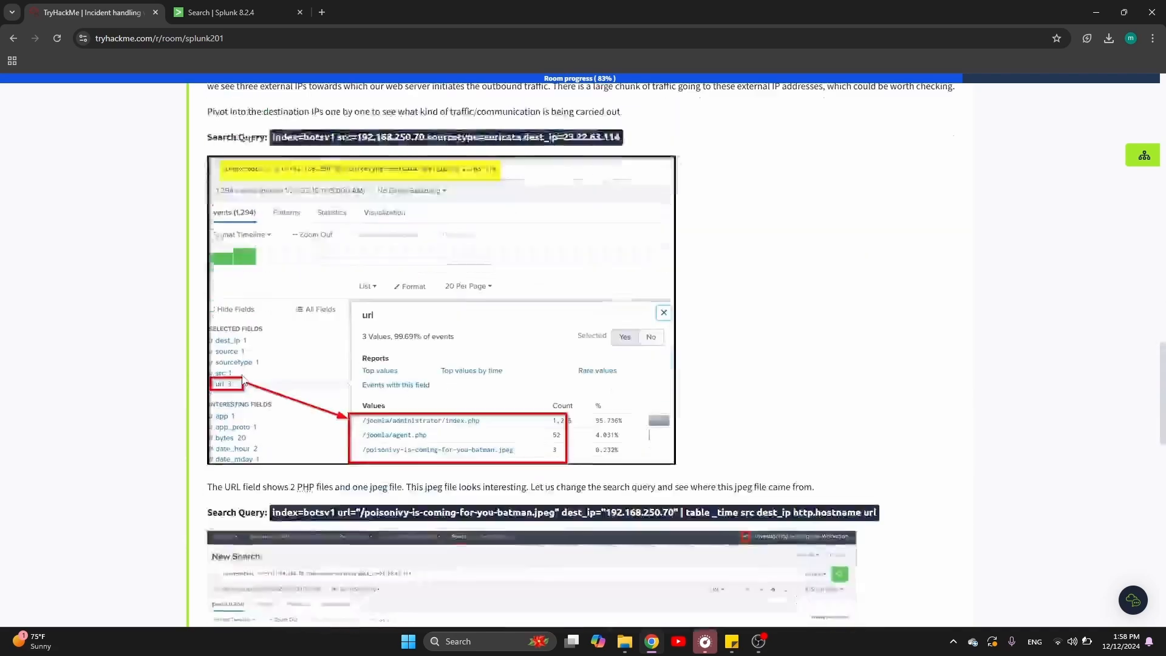
scroll(243, 379, "down", 20)
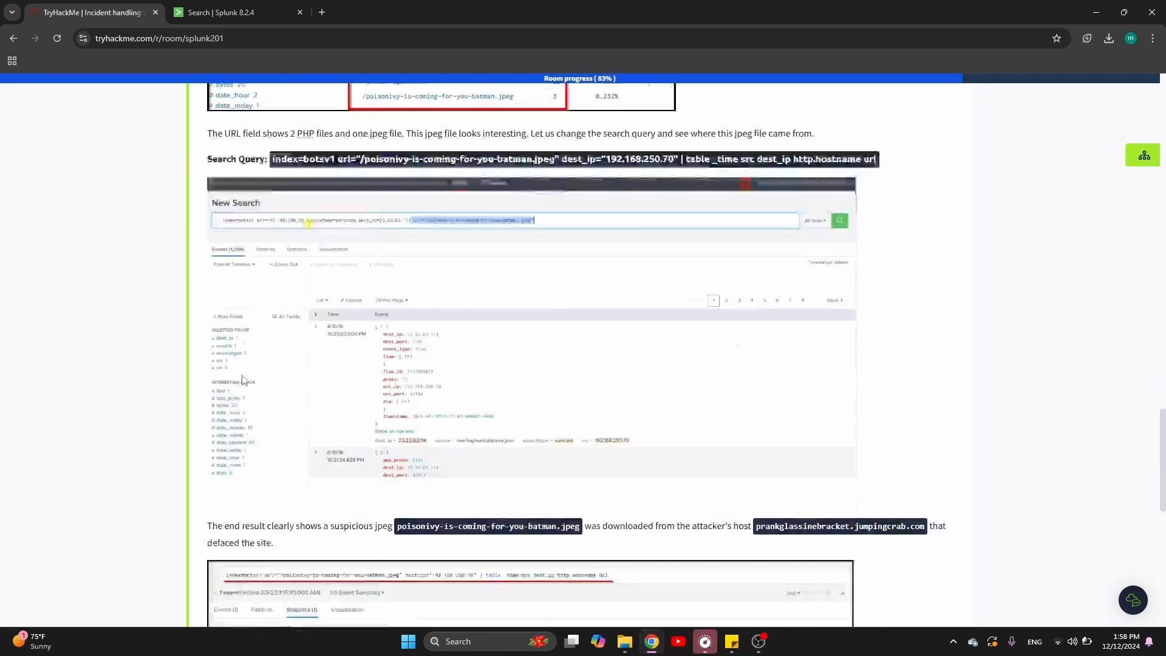
scroll(245, 380, "down", 1)
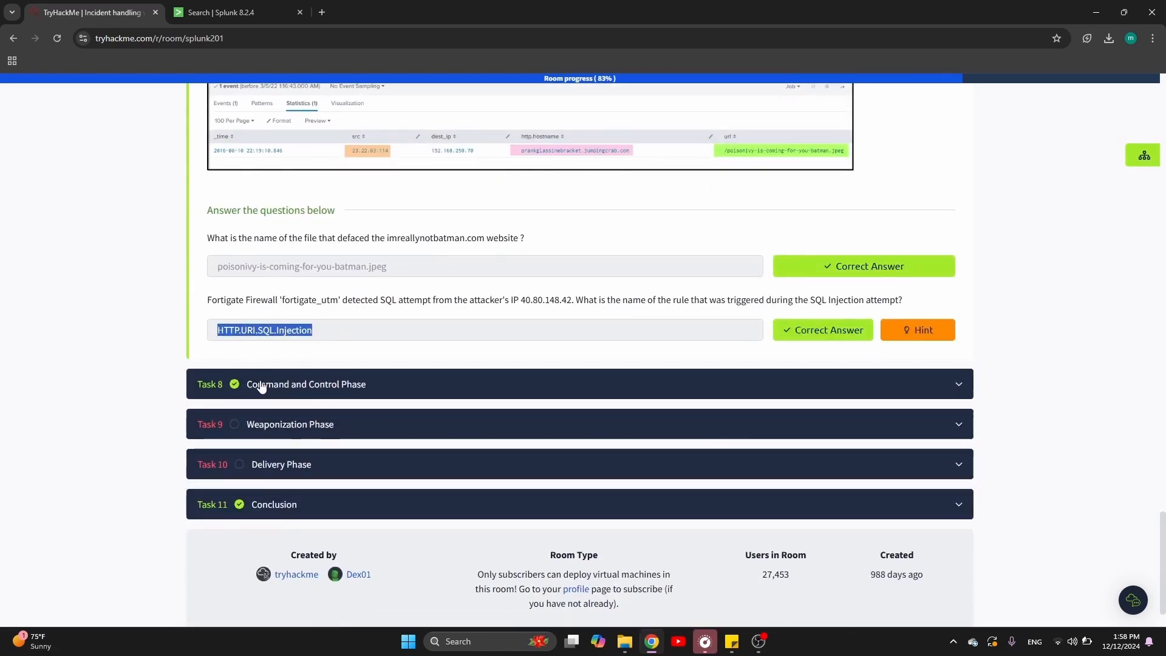
left_click(261, 385)
scroll(260, 385, "down", 20)
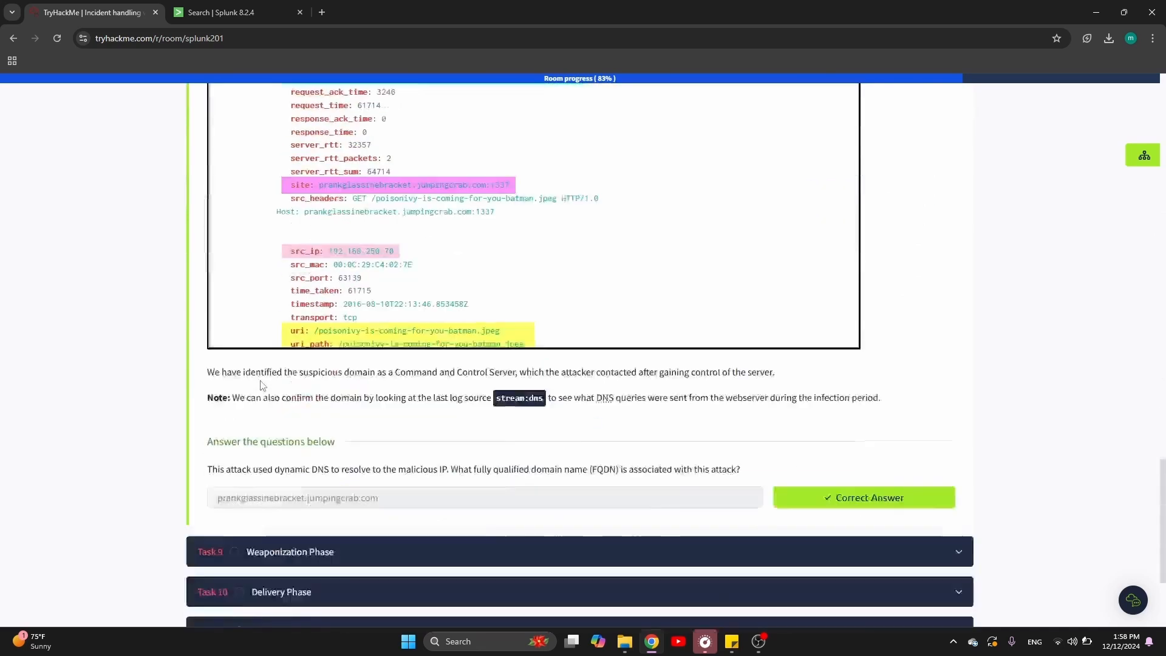
scroll(261, 381, "up", 1)
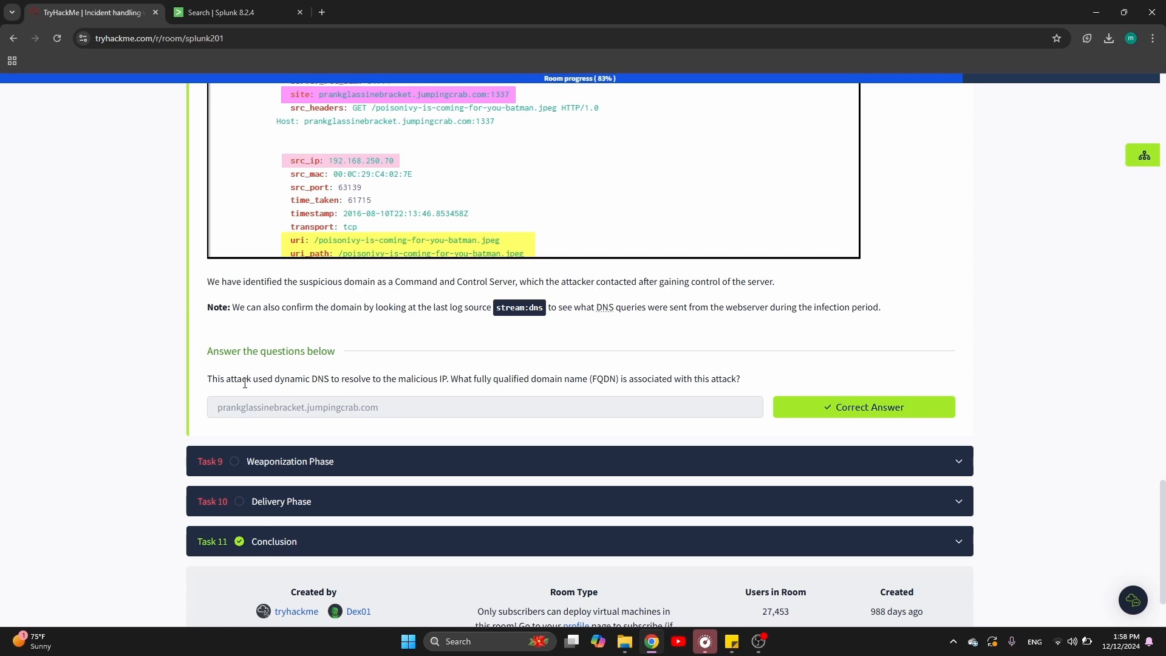
- Remove the src_ip filter from the Splunk query, leaving index="botsv1" and sourcetype=fortigate_utm, and run the search
left_click(214, 12)
left_click(548, 122)
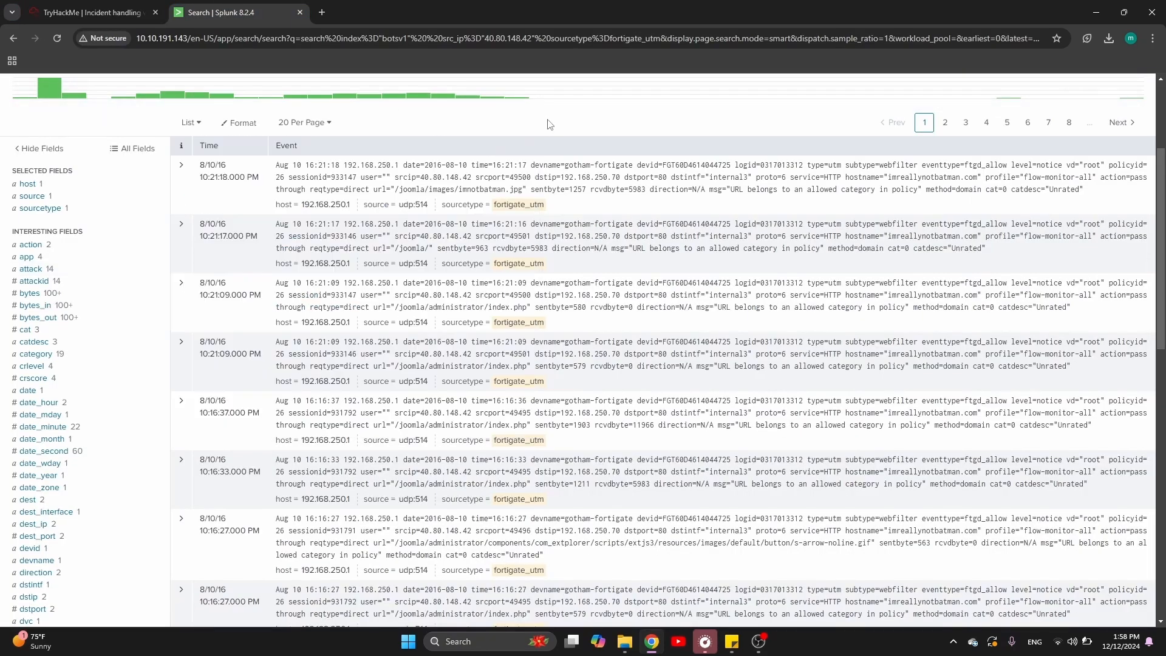
scroll(547, 121, "up", 3)
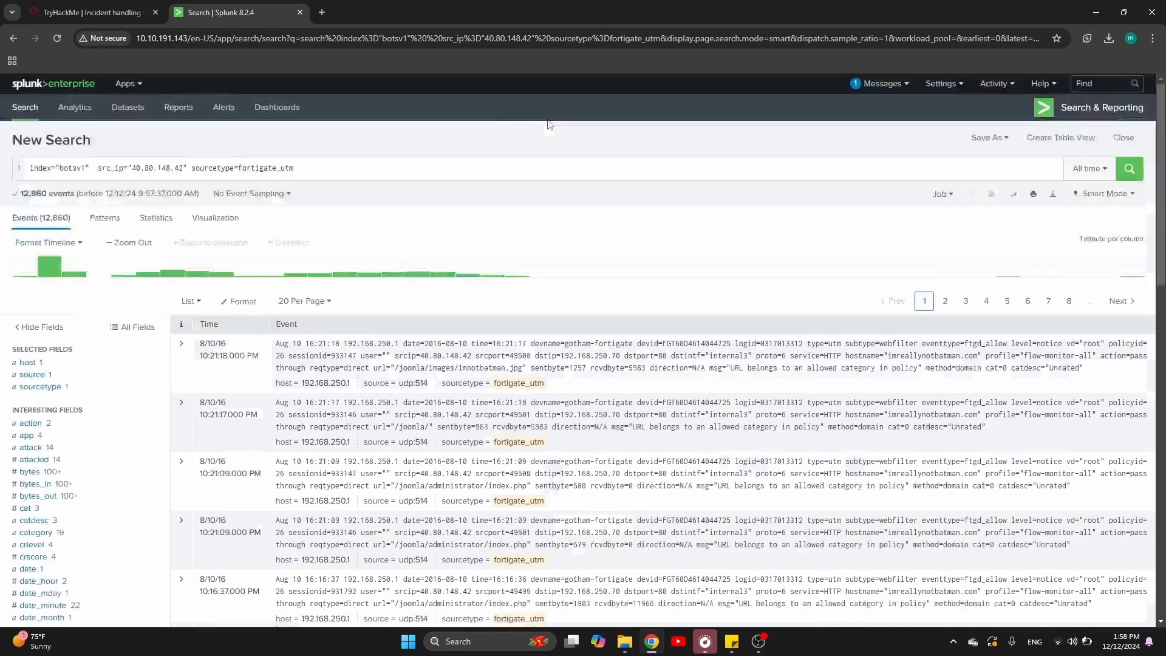
left_click(188, 170)
key("BackSpace")
key("BackSpace")
key("BackSpace")
key("BackSpace")
key("BackSpace")
key("BackSpace")
key("BackSpace")
key("BackSpace")
key("BackSpace")
key("BackSpace")
key("BackSpace")
key("BackSpace")
key("BackSpace")
key("BackSpace")
key("BackSpace")
key("BackSpace")
key("BackSpace")
key("BackSpace")
key("BackSpace")
key("BackSpace")
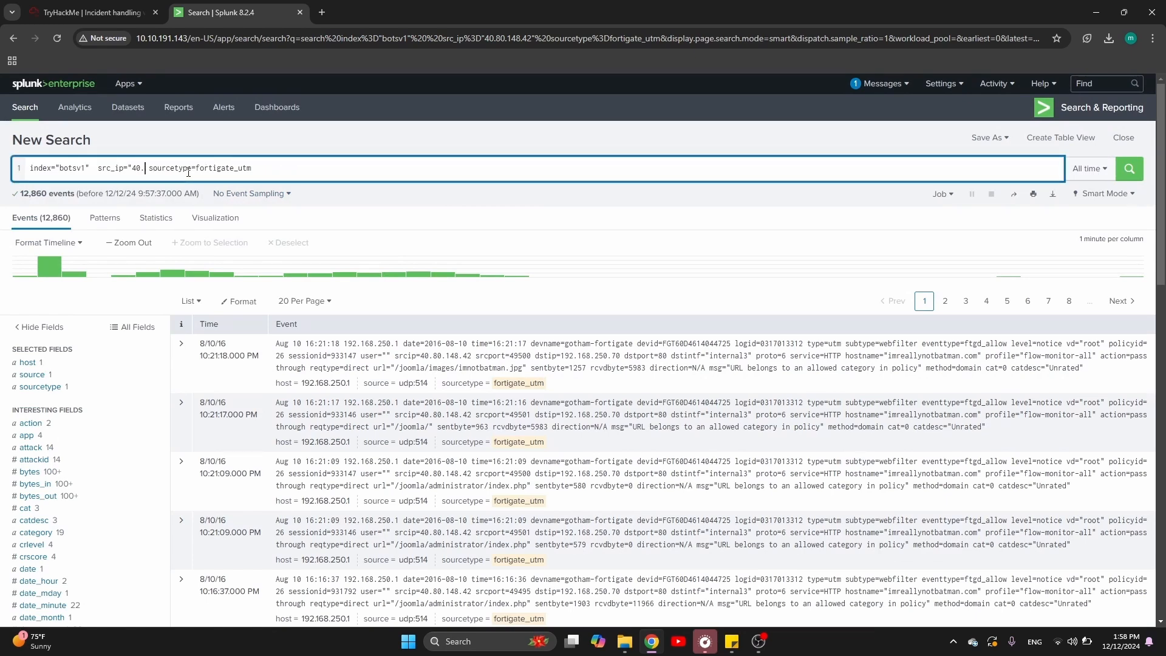
key("BackSpace")
key("Return")
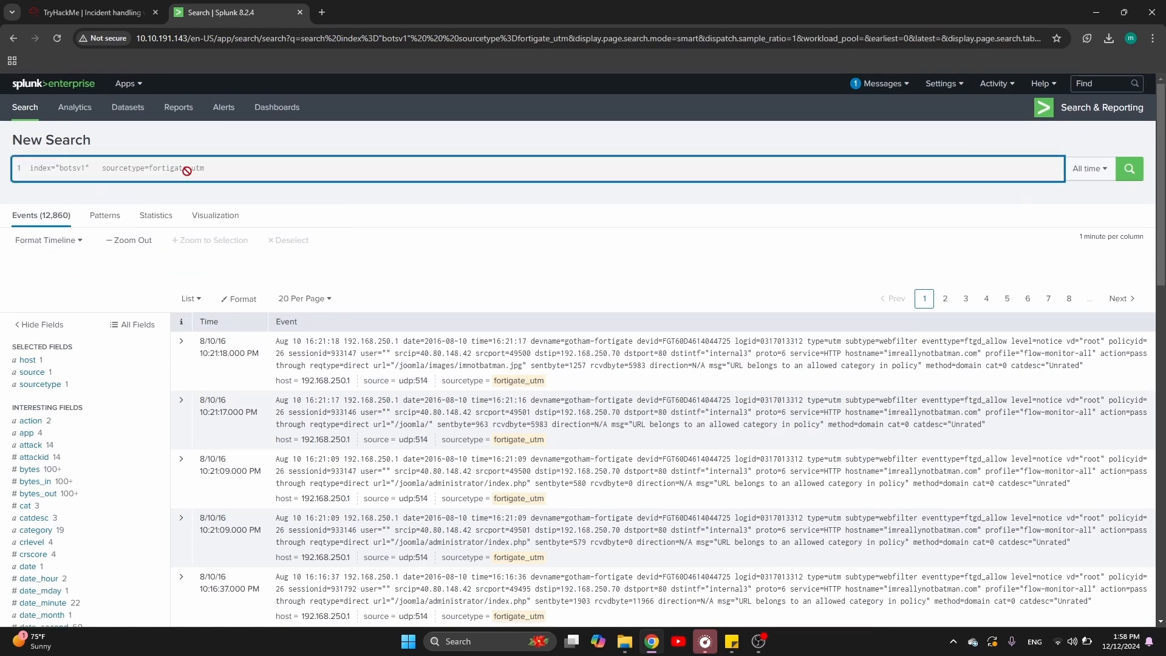
- Recheck the room's FQDN question against the Splunk results and rerun the fortigate_utm search
left_click(80, 5)
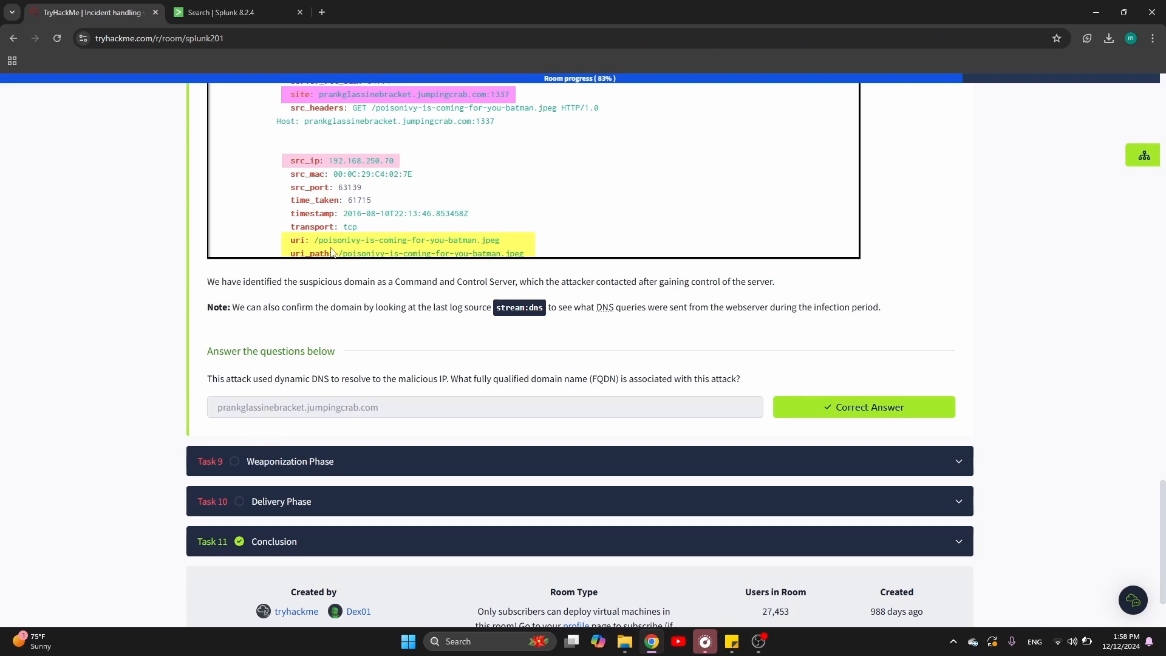
left_click(222, 12)
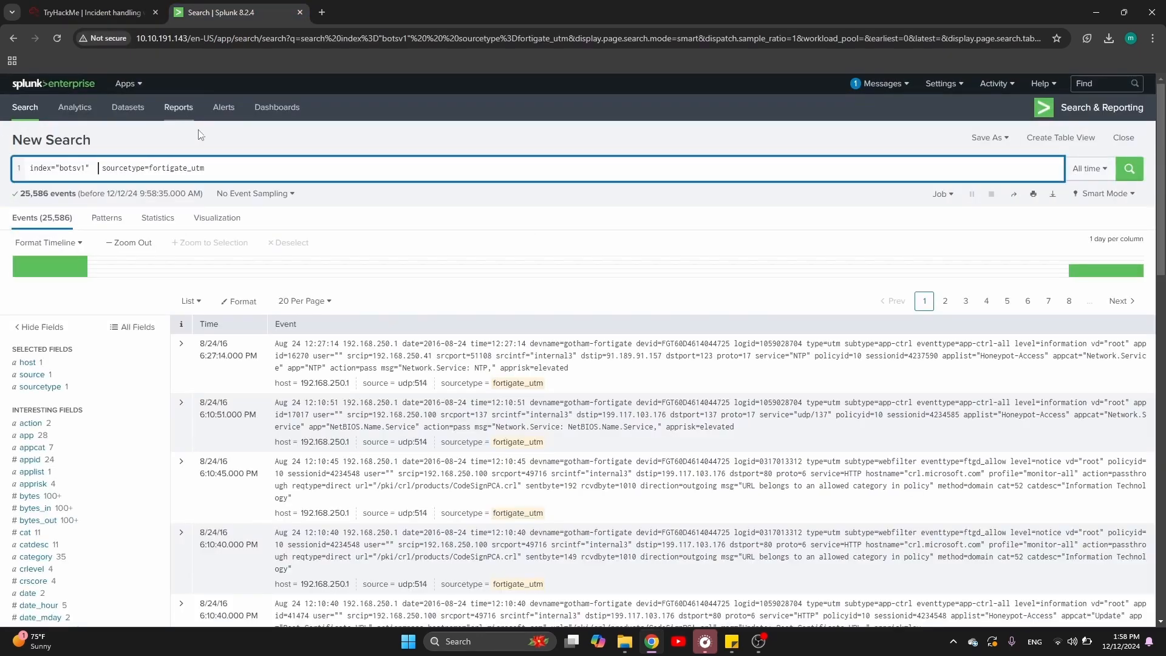
left_click(232, 171)
key("Return")
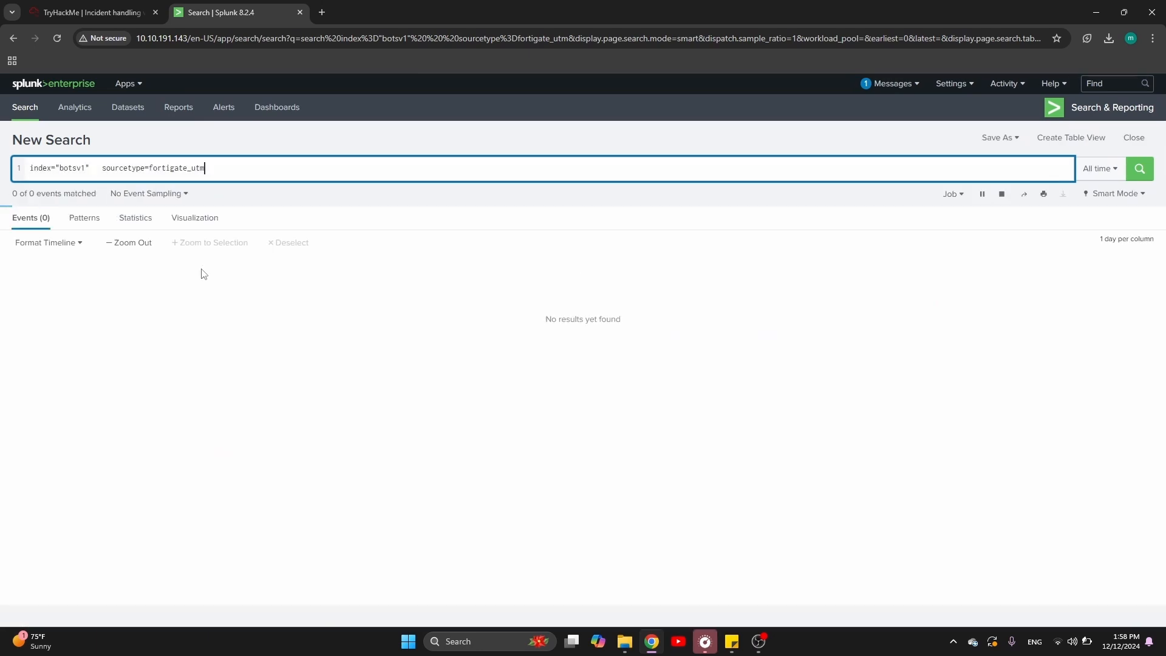
left_click(121, 11)
left_click(249, 6)
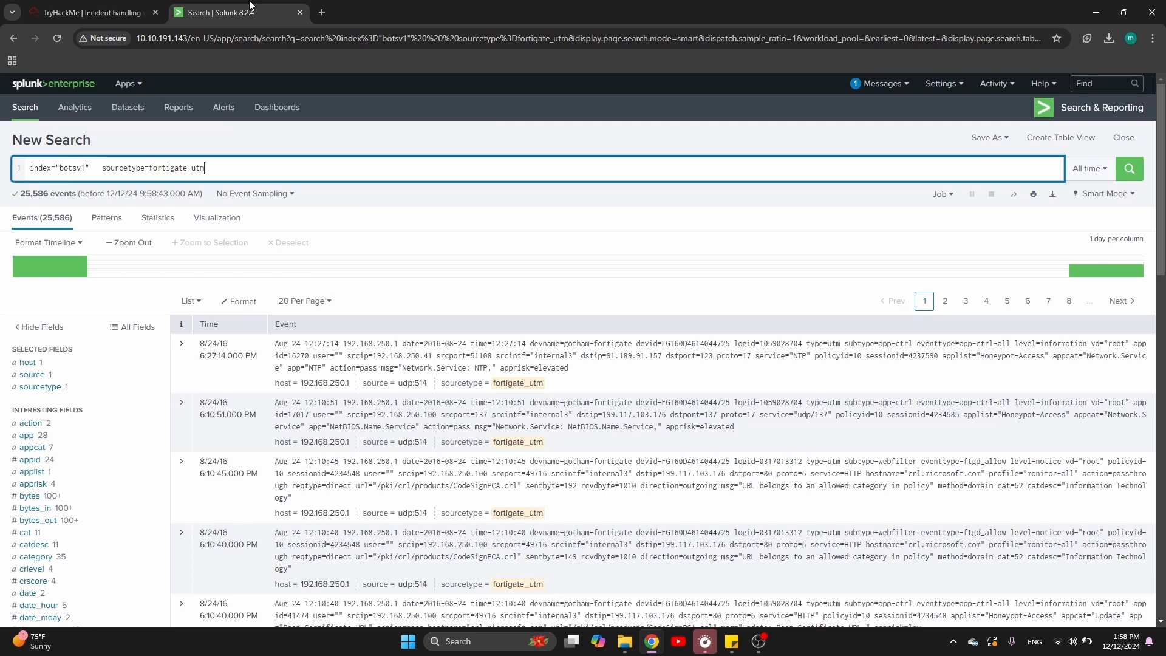
left_click(139, 5)
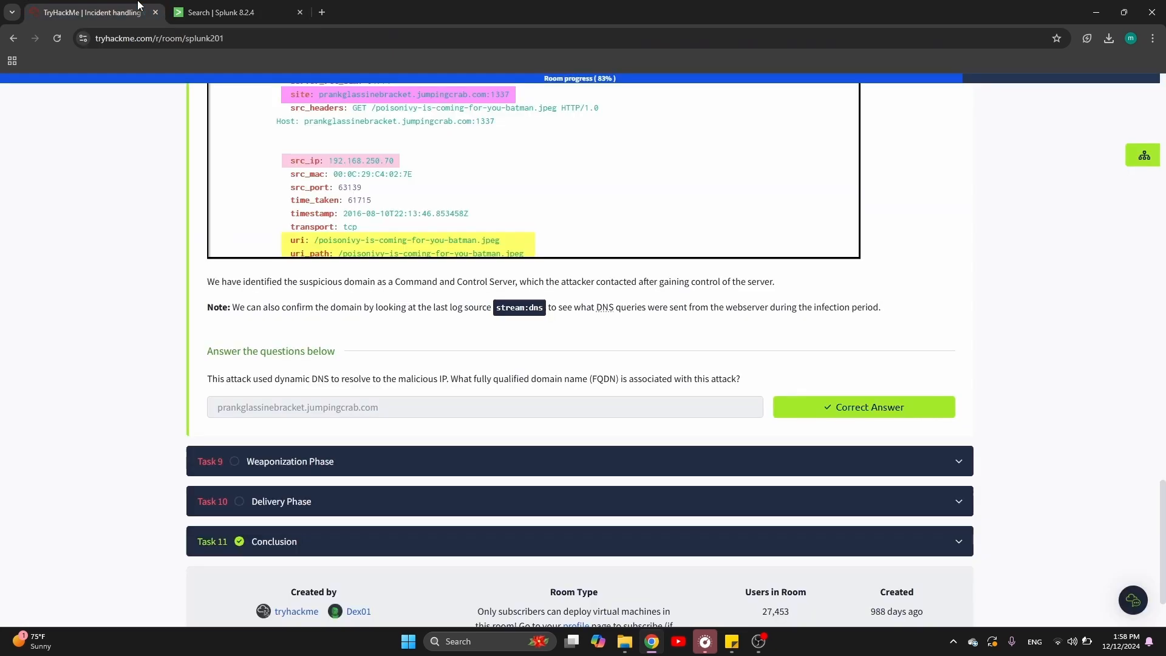
left_click(283, 6)
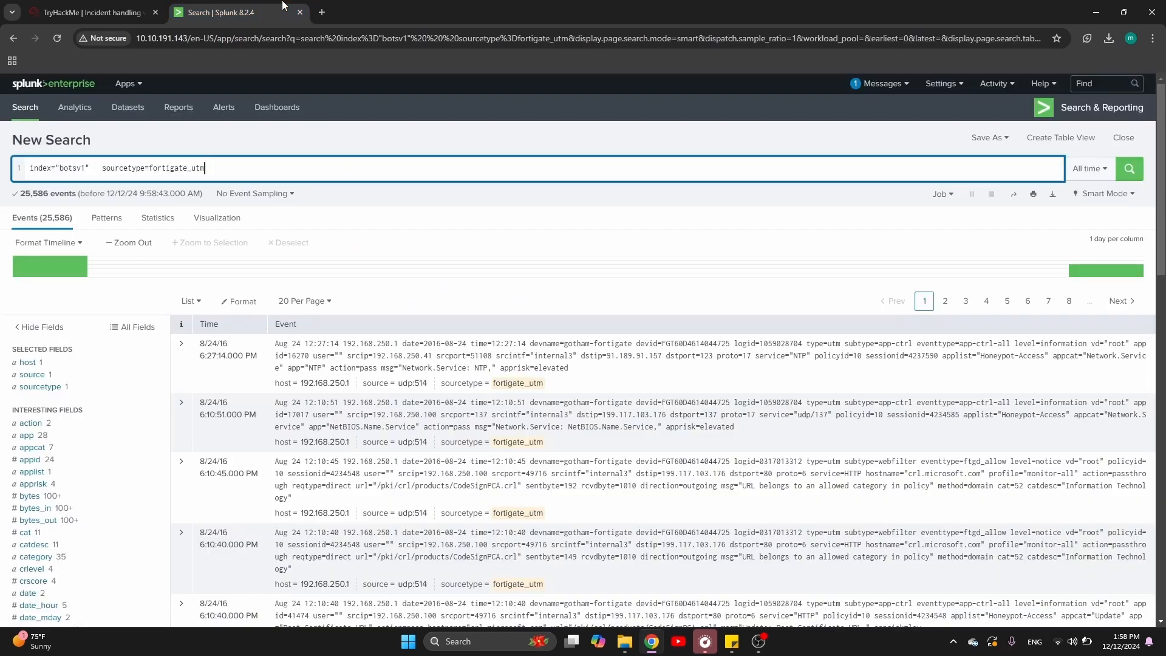
- Copy src_ip="23.22.63.114" from the sticky note, append it to the fortigate_utm query and run the search
left_click(731, 642)
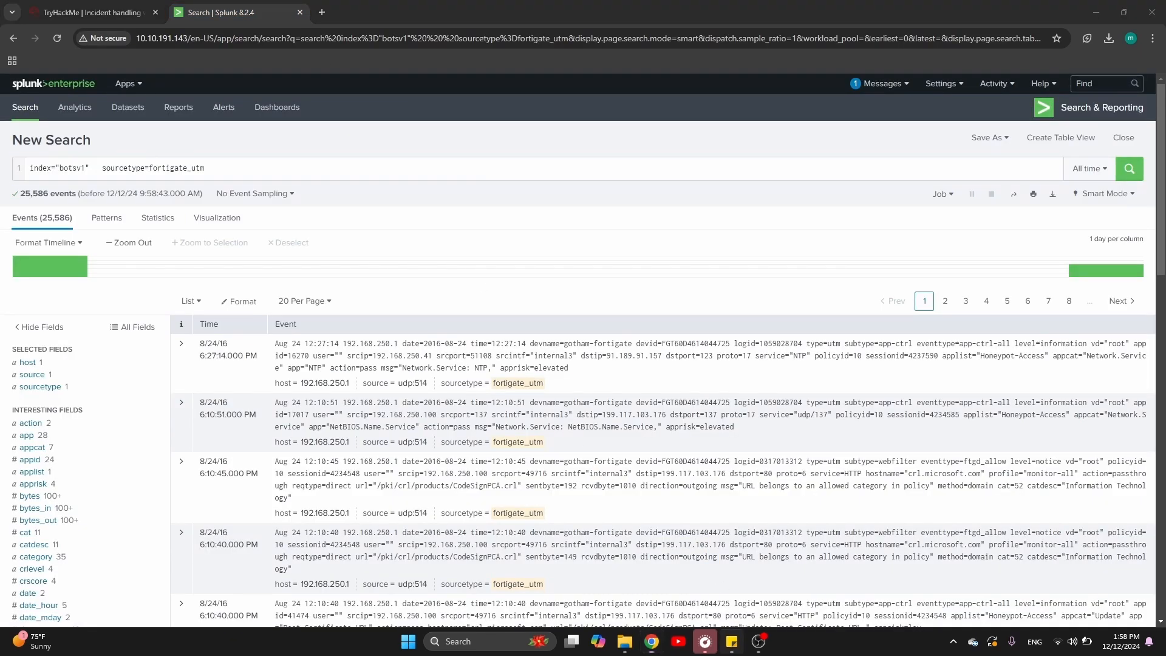
left_click_drag(950, 385, 867, 387)
key("ctrl+c")
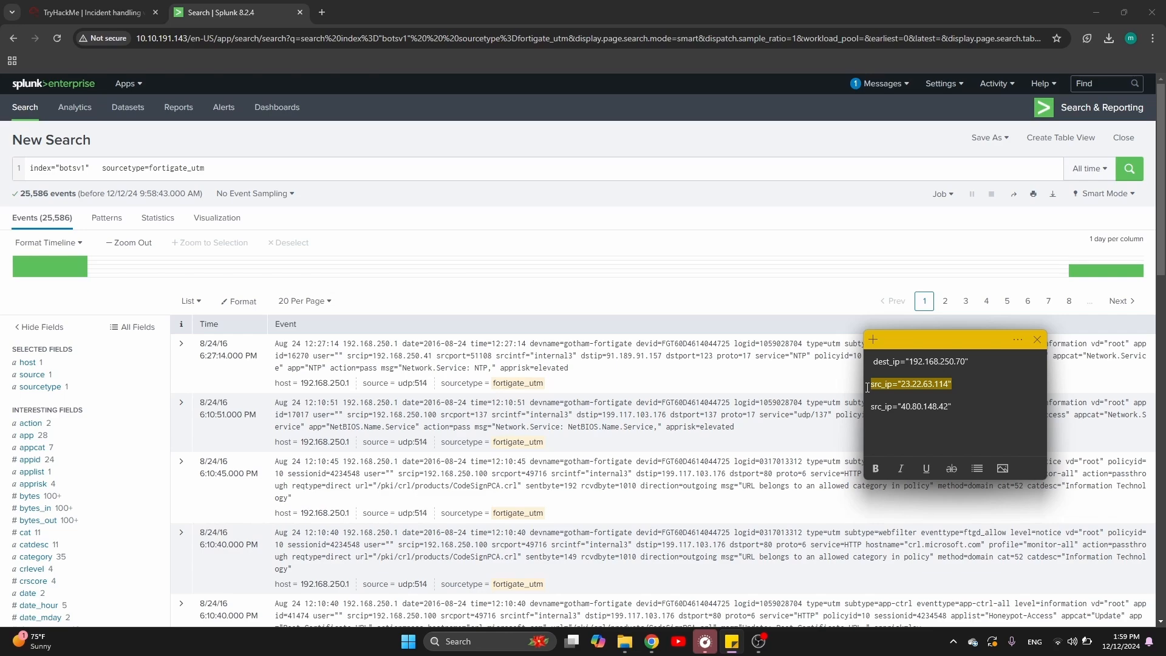
left_click(94, 12)
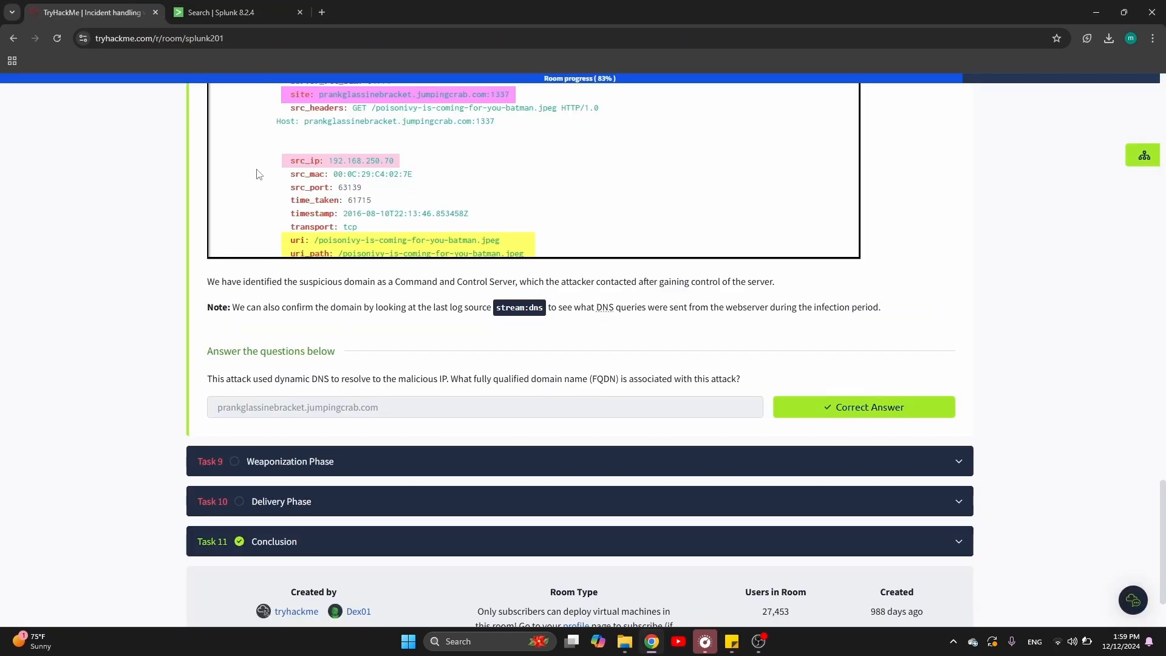
scroll(258, 170, "up", 15)
left_click(215, 12)
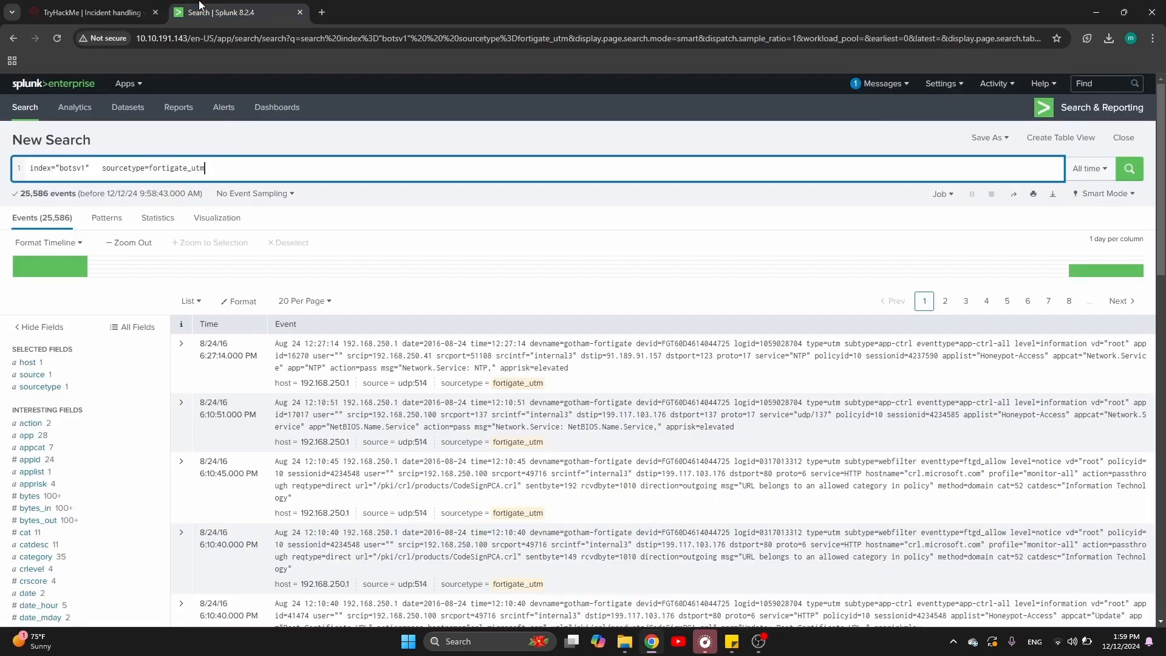
key("ctrl+v")
key("Return")
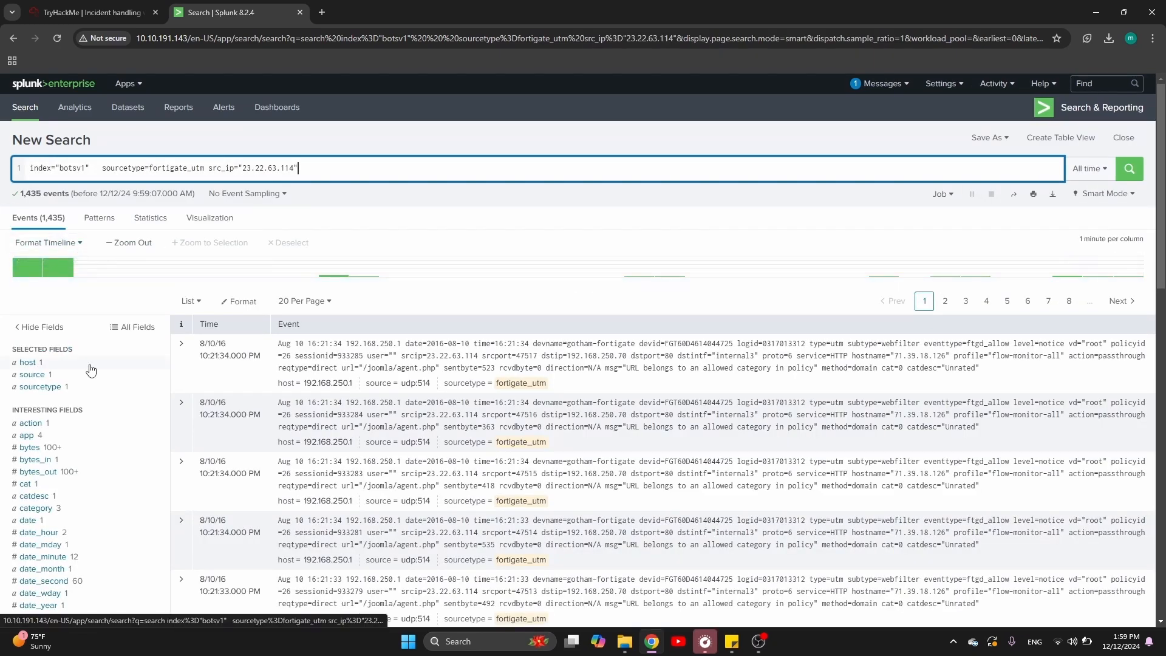
- Look through the fields extracted for 23.22.63.114 and show the values of the hostname field
scroll(92, 365, "down", 1)
scroll(91, 369, "down", 4)
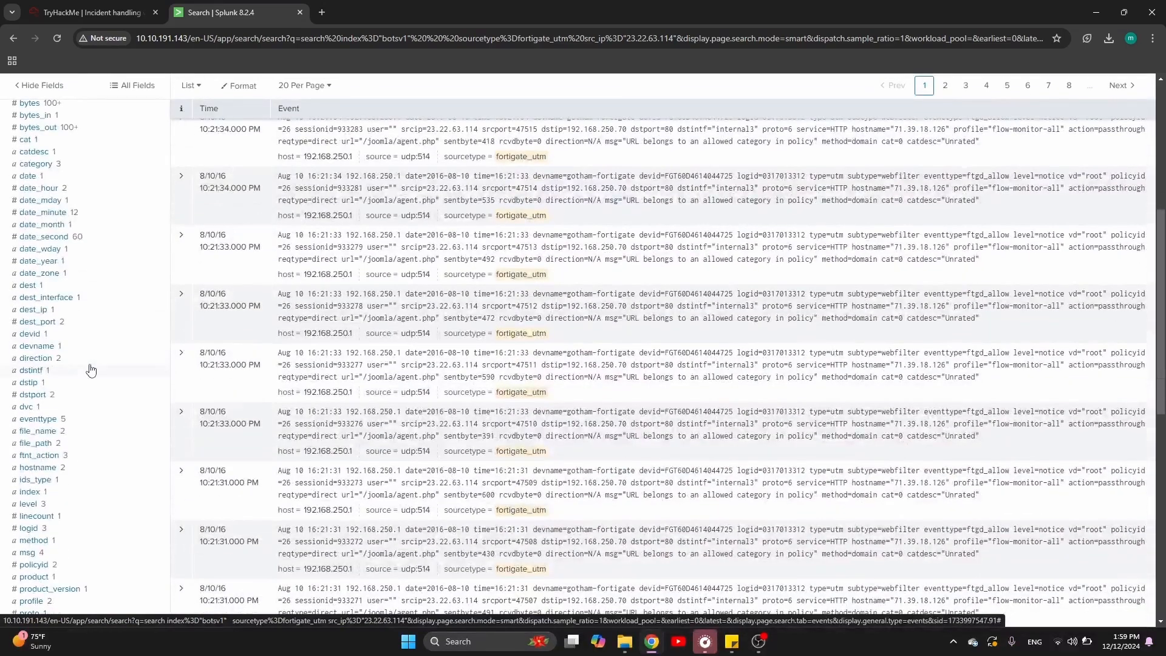
scroll(91, 371, "down", 1)
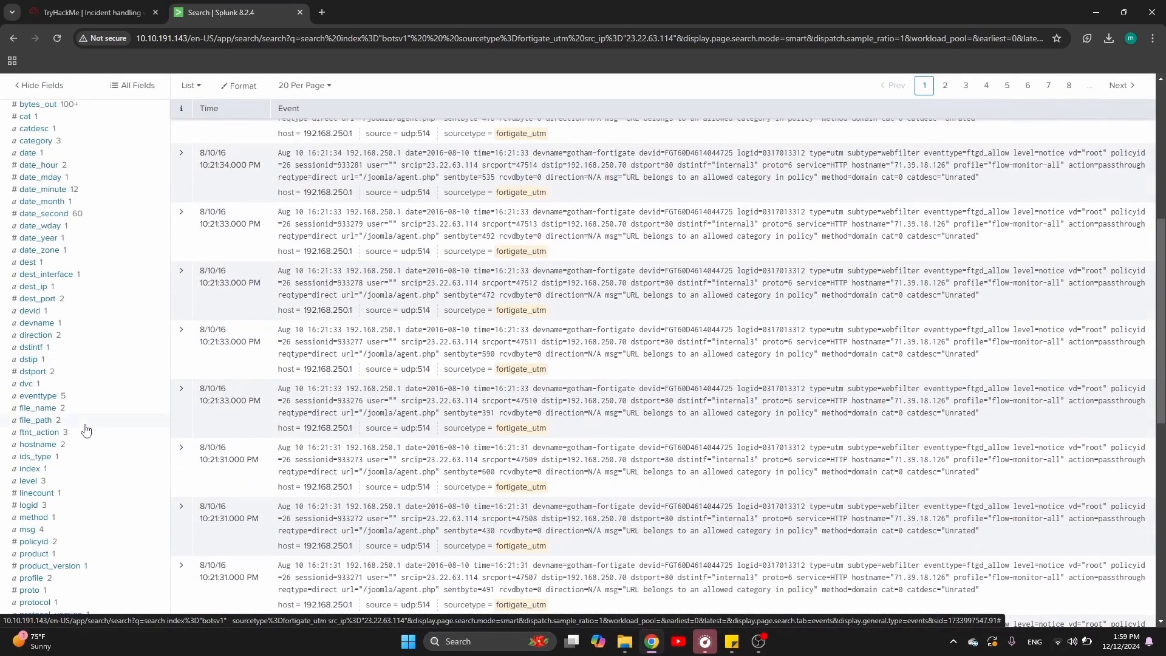
left_click(82, 450)
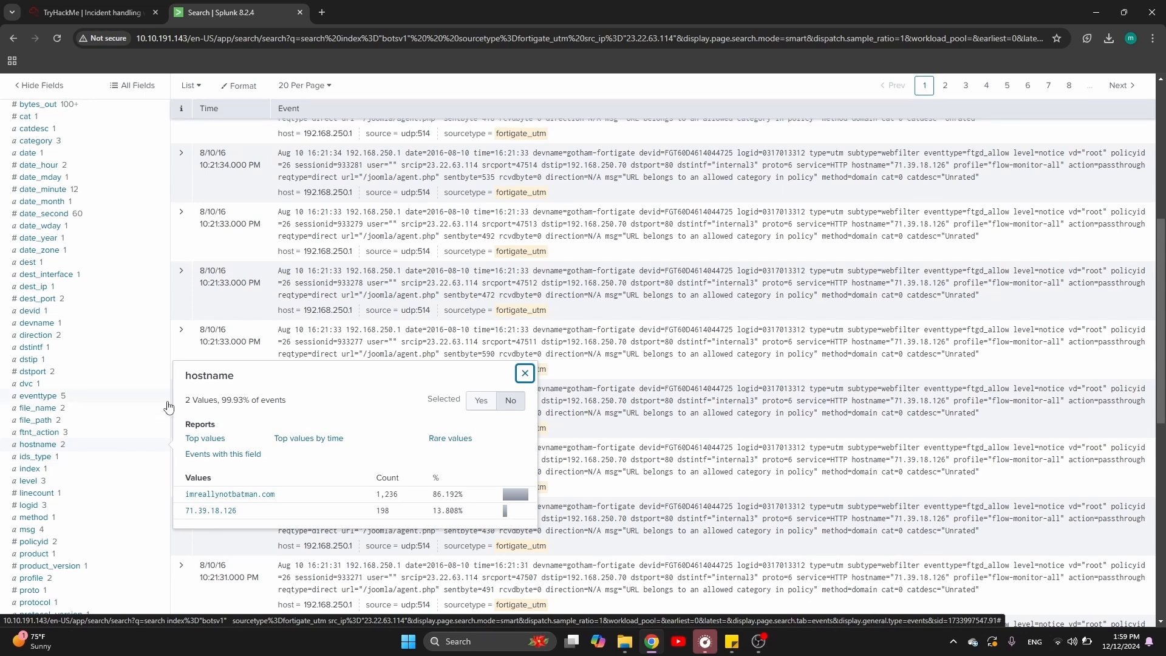
- Change the src_ip filter in the fortigate_utm query to dest_ip="23.22.63.114" and run the search
scroll(169, 407, "up", 4)
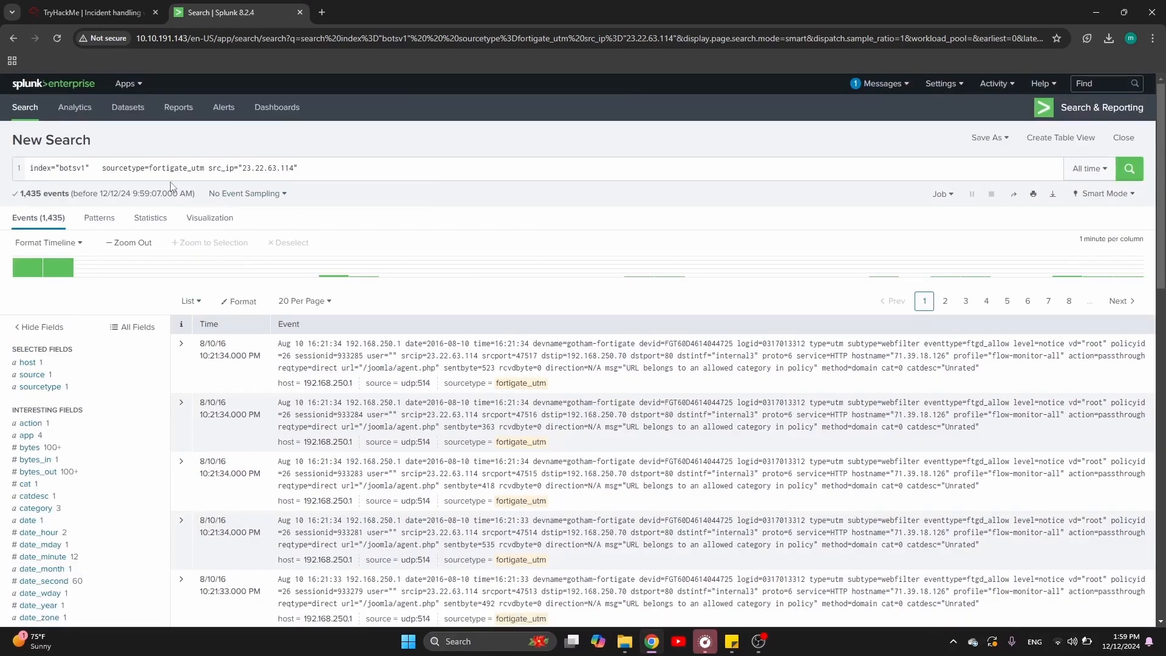
left_click(323, 173)
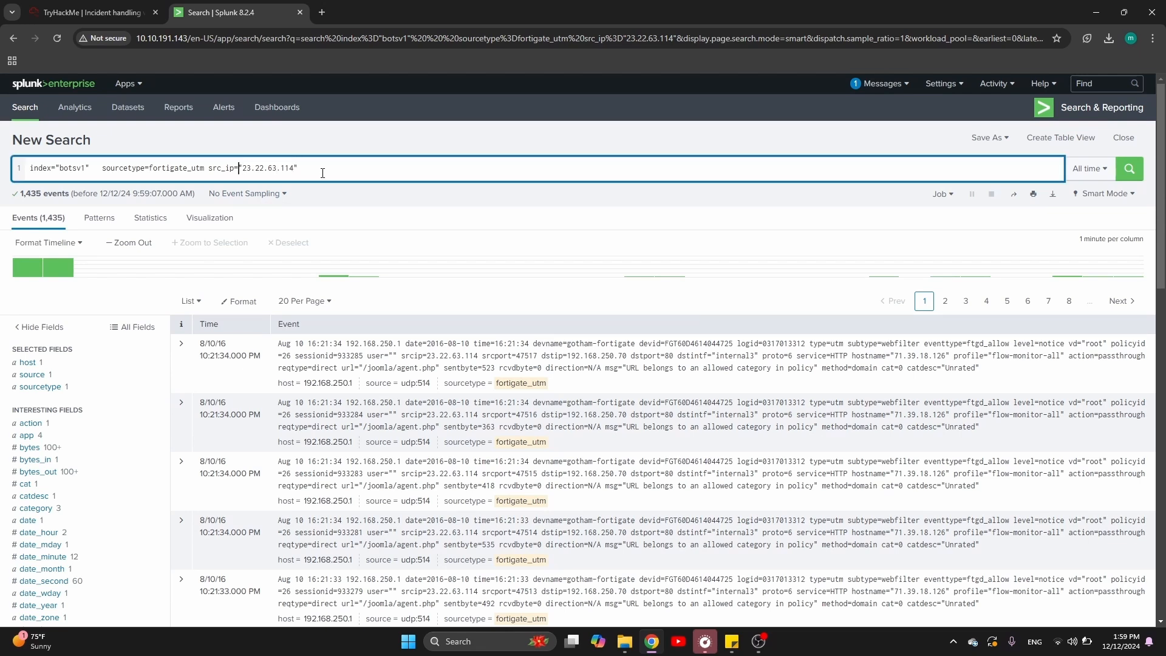
key("Left")
key("Left")
key("Left")
key("Left")
key("Left")
key("Left")
key("Left")
key("Left")
key("Left")
key("Left")
key("Left")
key("Left")
key("Left")
key("Left")
key("Left")
key("BackSpace")
key("BackSpace")
key("BackSpace")
key("BackSpace")
key("BackSpace")
key("BackSpace")
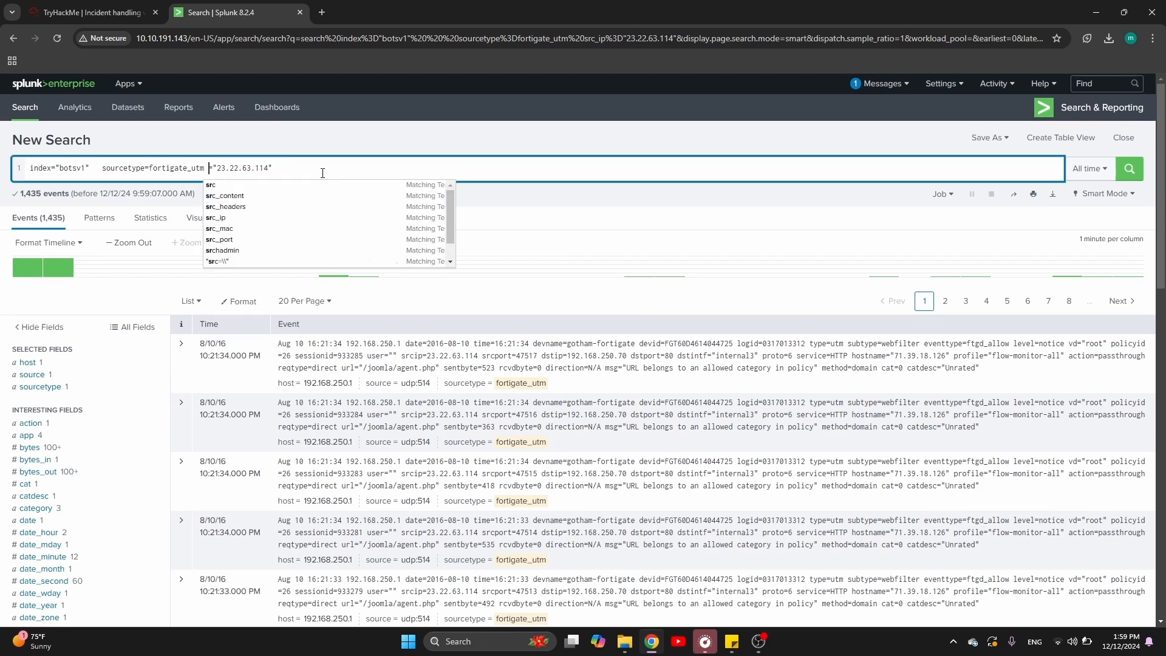
type("dest")
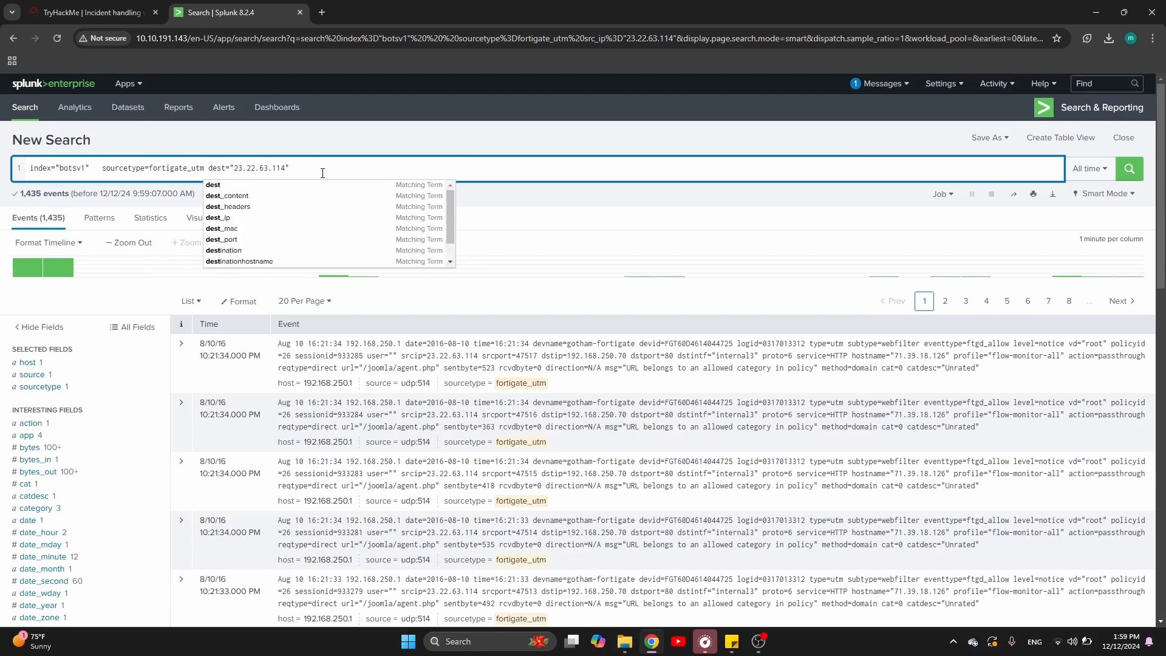
type("_ip")
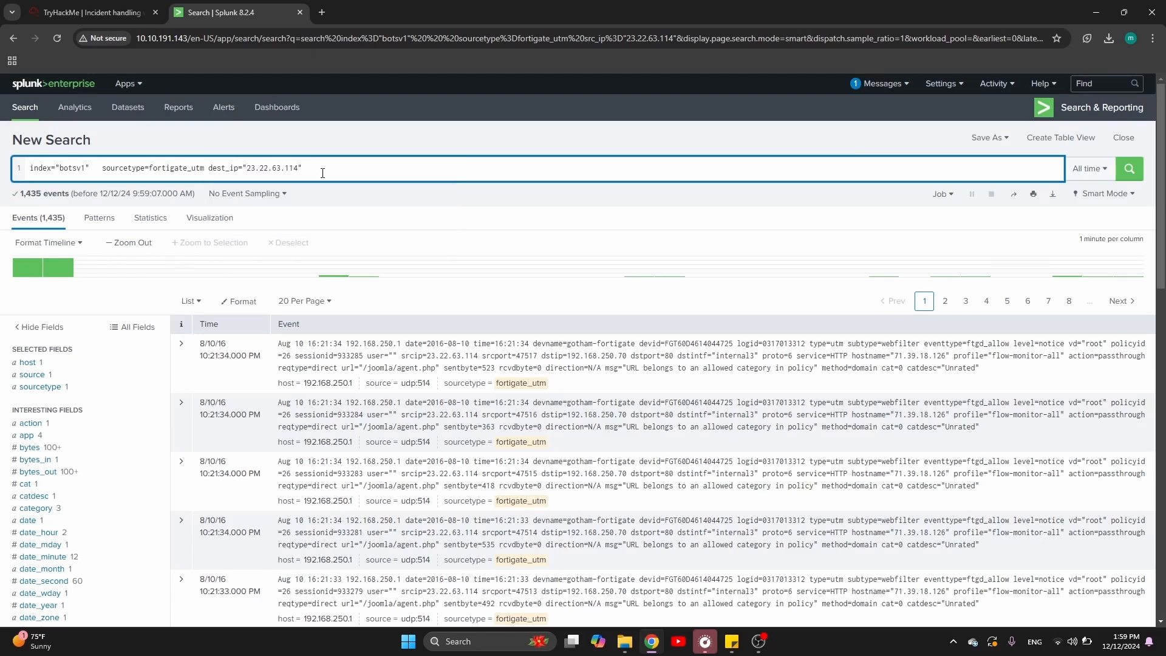
key("Return")
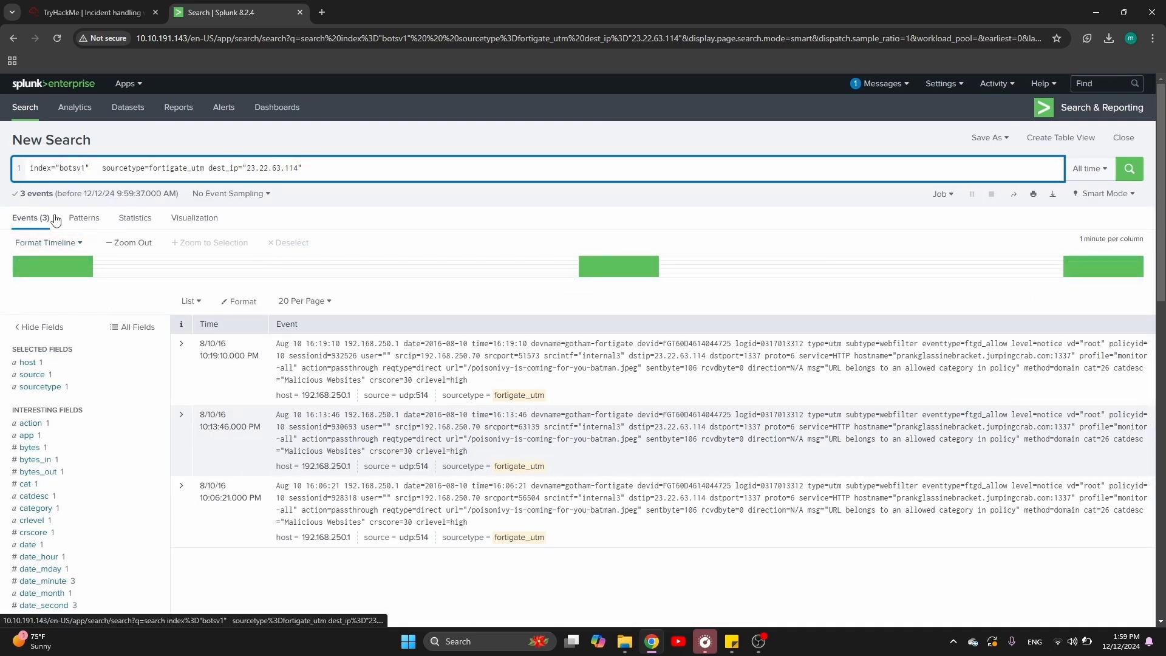
- Show the values of the hostname field for the dest_ip results and highlight the hostname listed
scroll(55, 219, "down", 5)
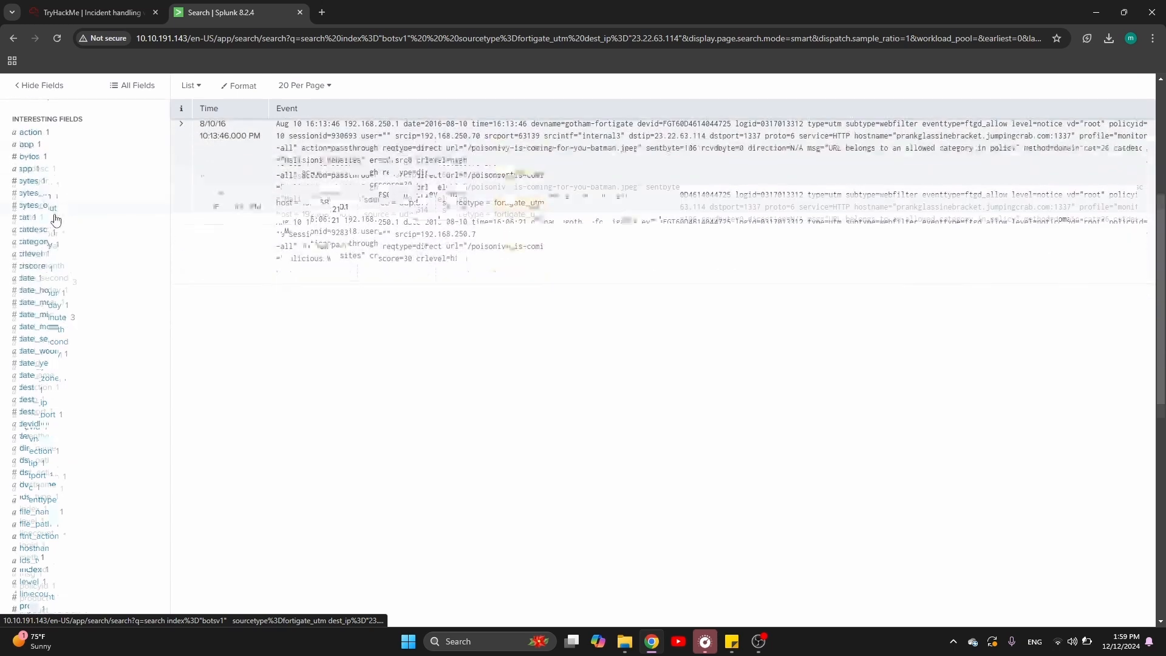
scroll(73, 399, "down", 2)
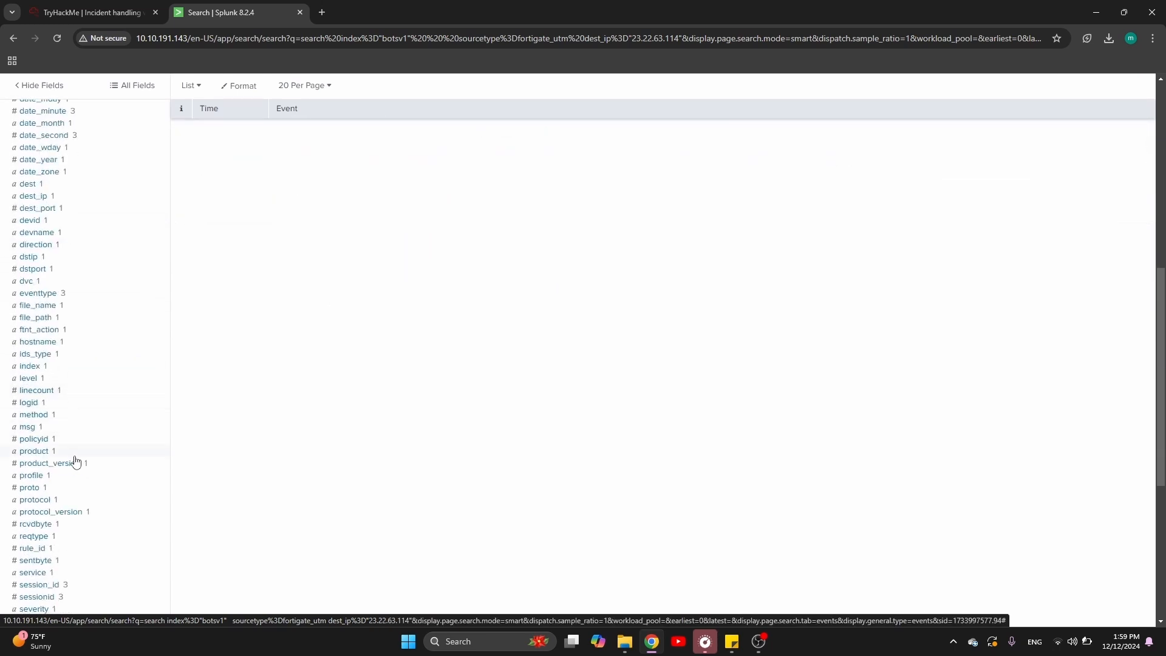
left_click(65, 331)
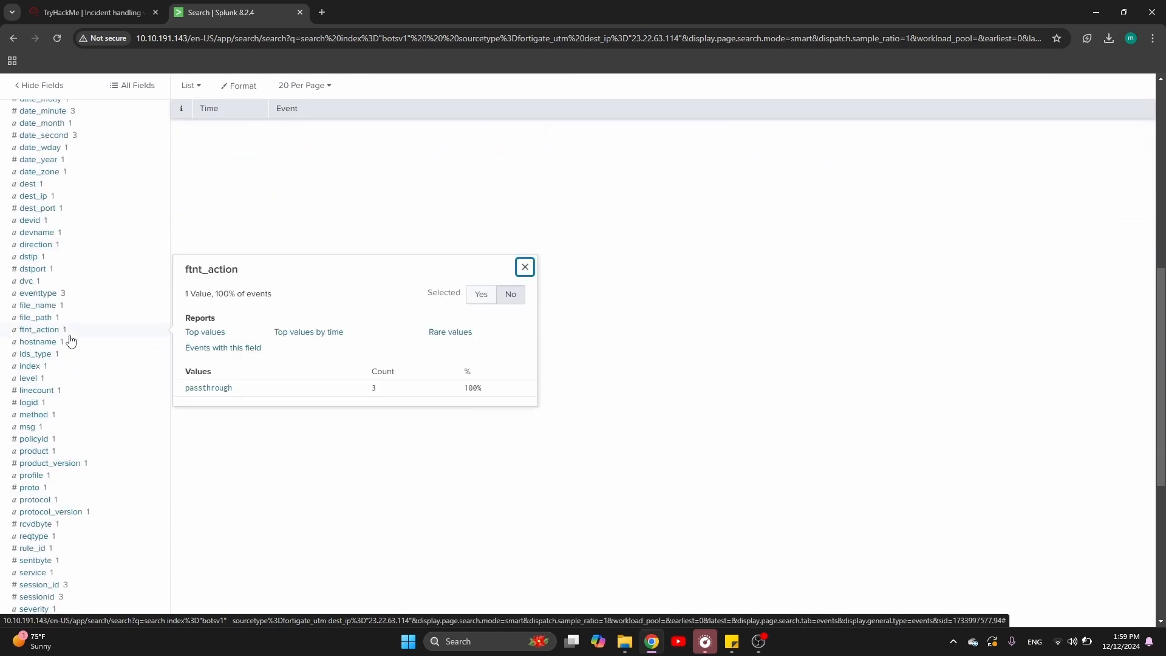
left_click(65, 344)
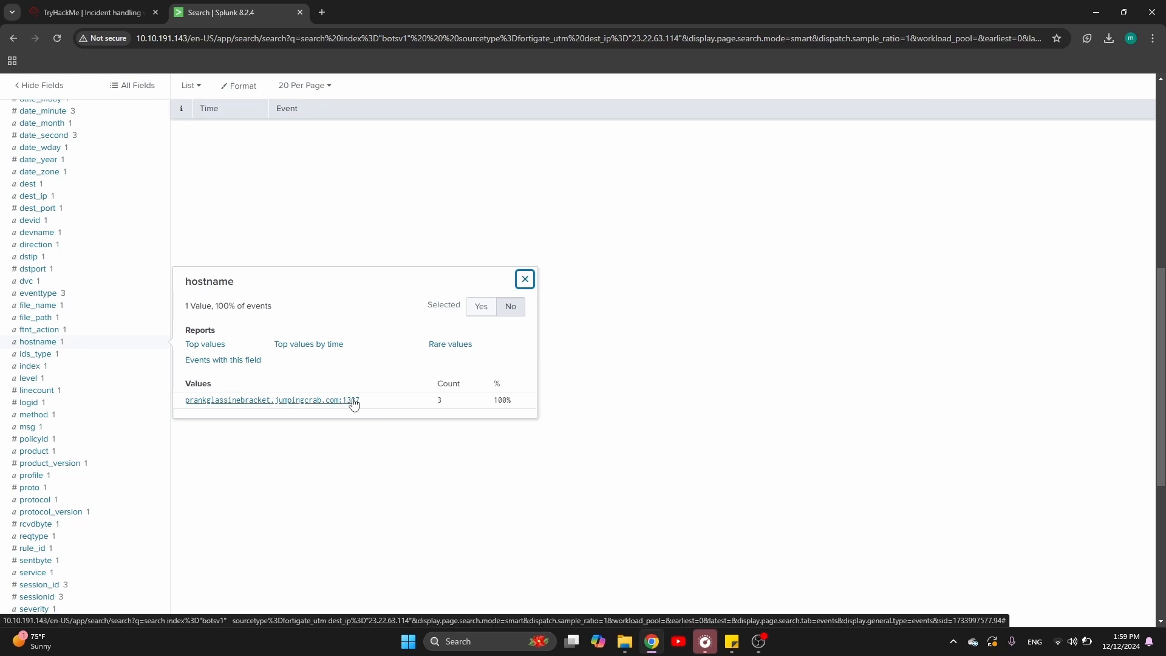
left_click_drag(371, 403, 189, 405)
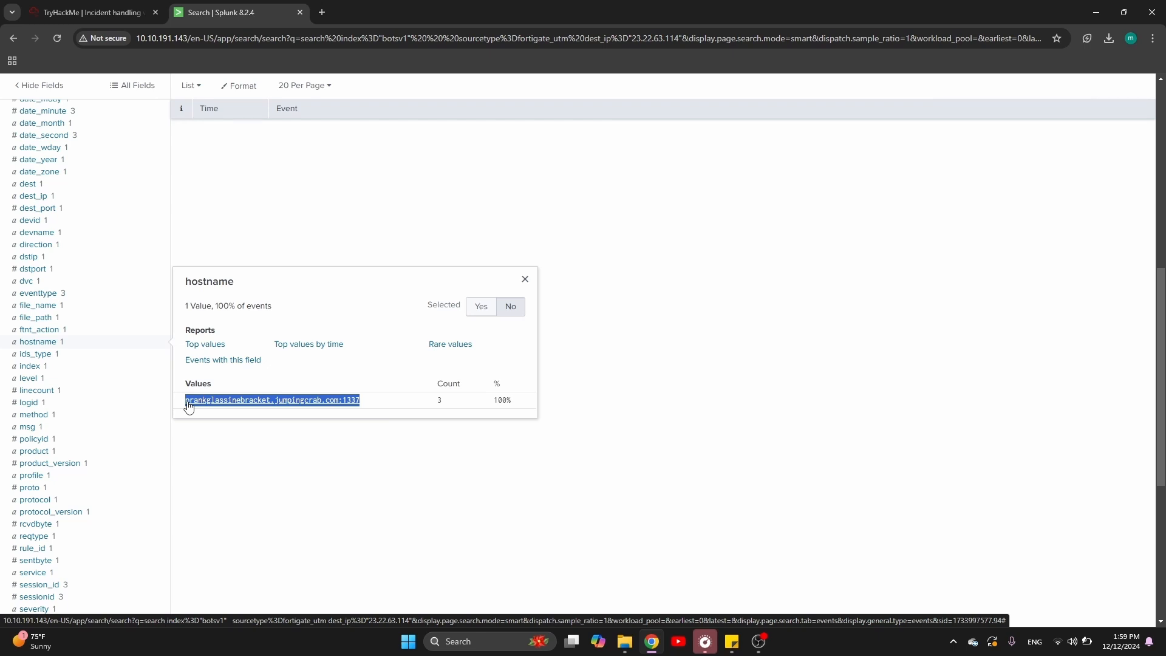
- Switch to the TryHackMe room and compare the Command and Control Phase's FQDN answer with the Splunk hostname
left_click(91, 13)
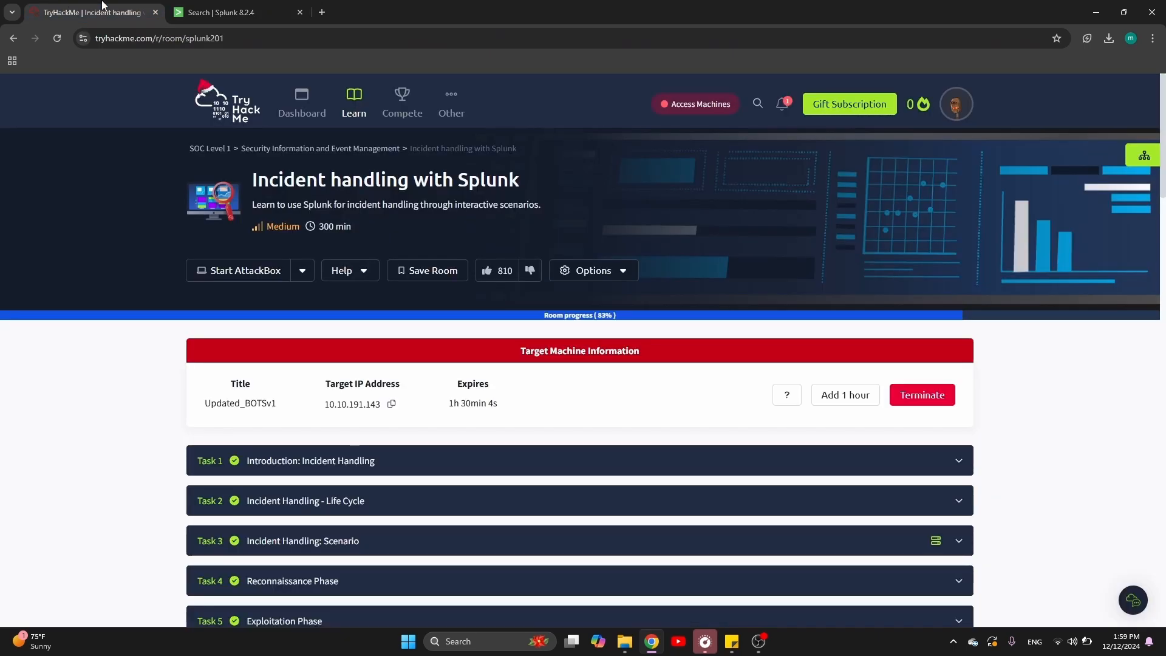
left_click(237, 7)
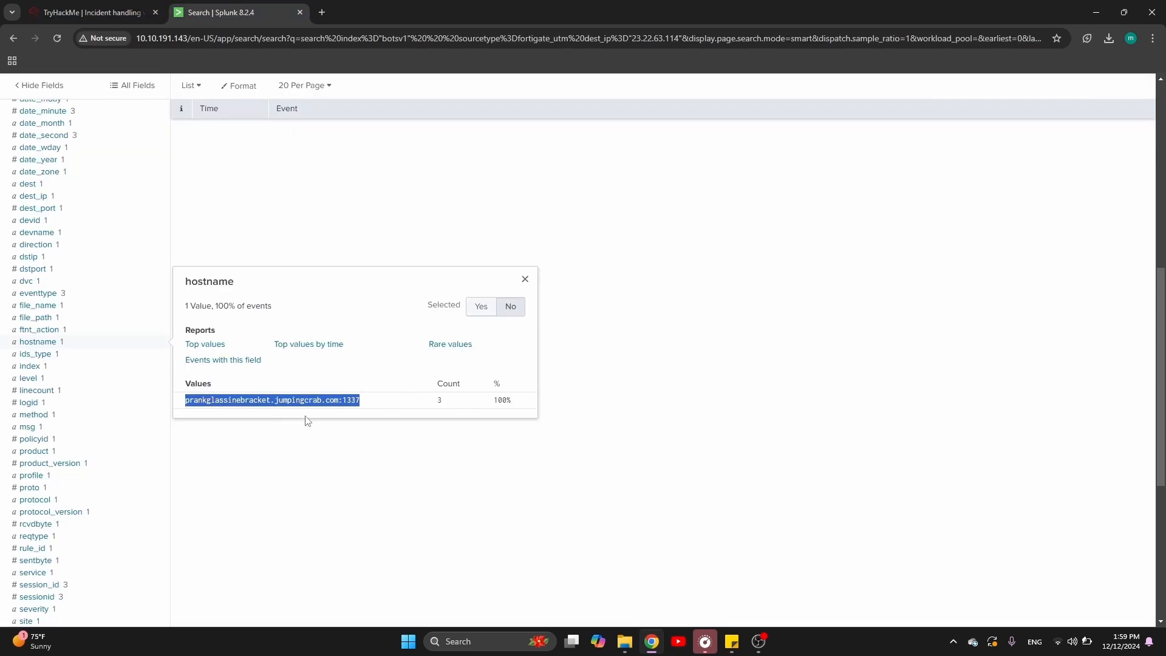
left_click(91, 12)
scroll(233, 363, "down", 7)
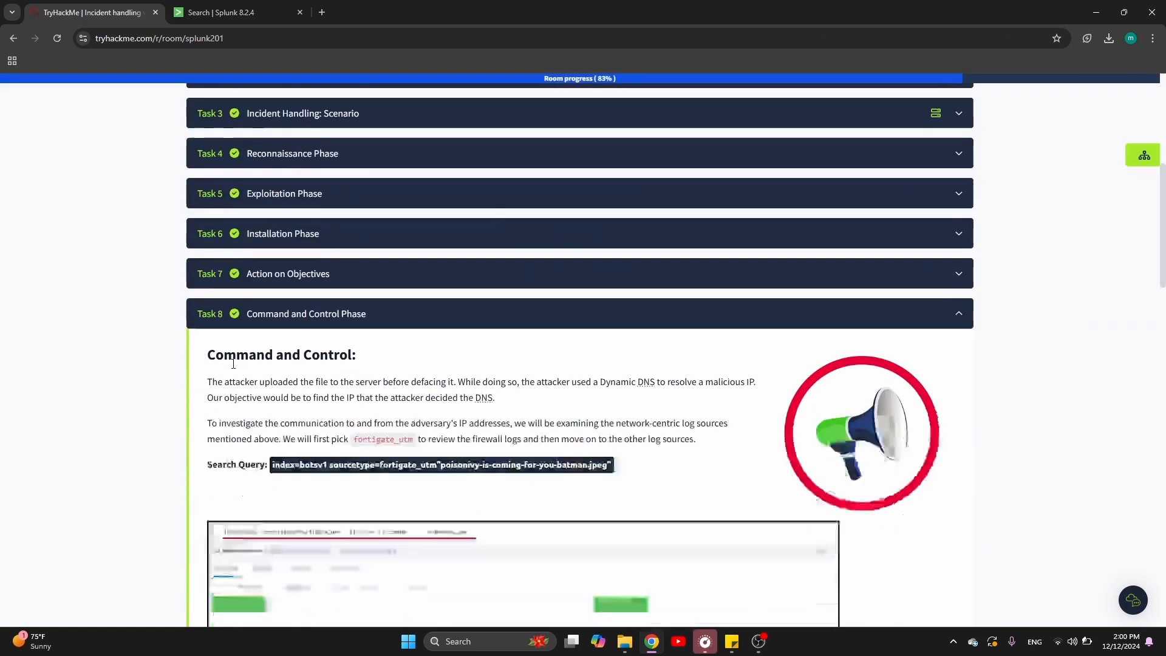
scroll(233, 364, "down", 15)
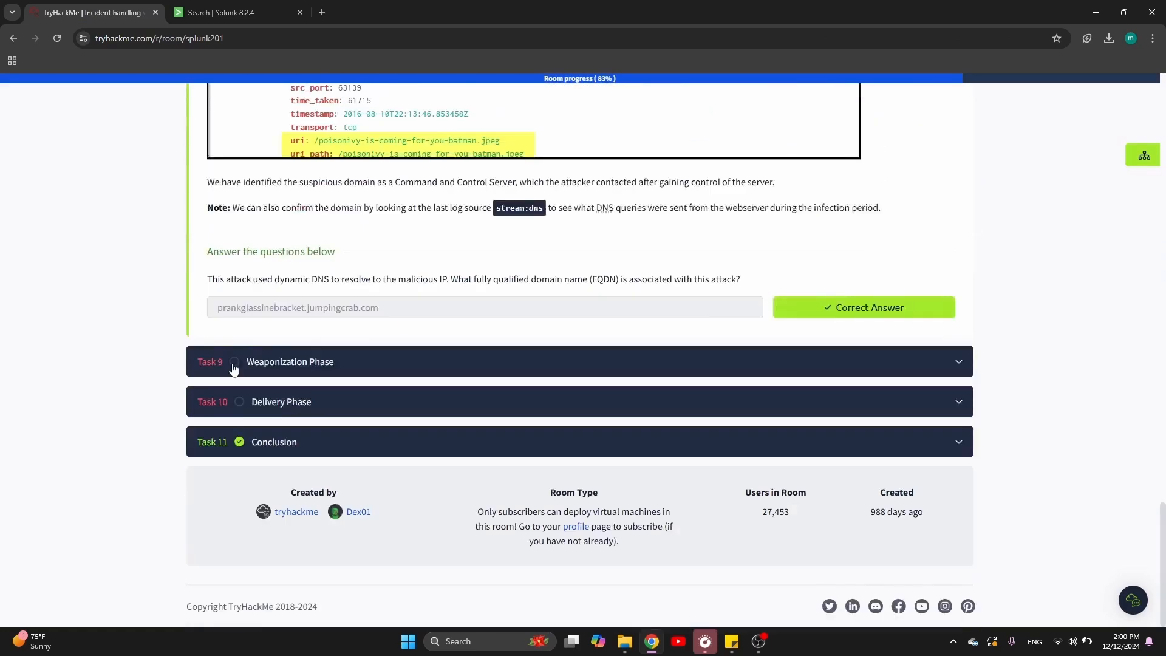
scroll(233, 368, "up", 1)
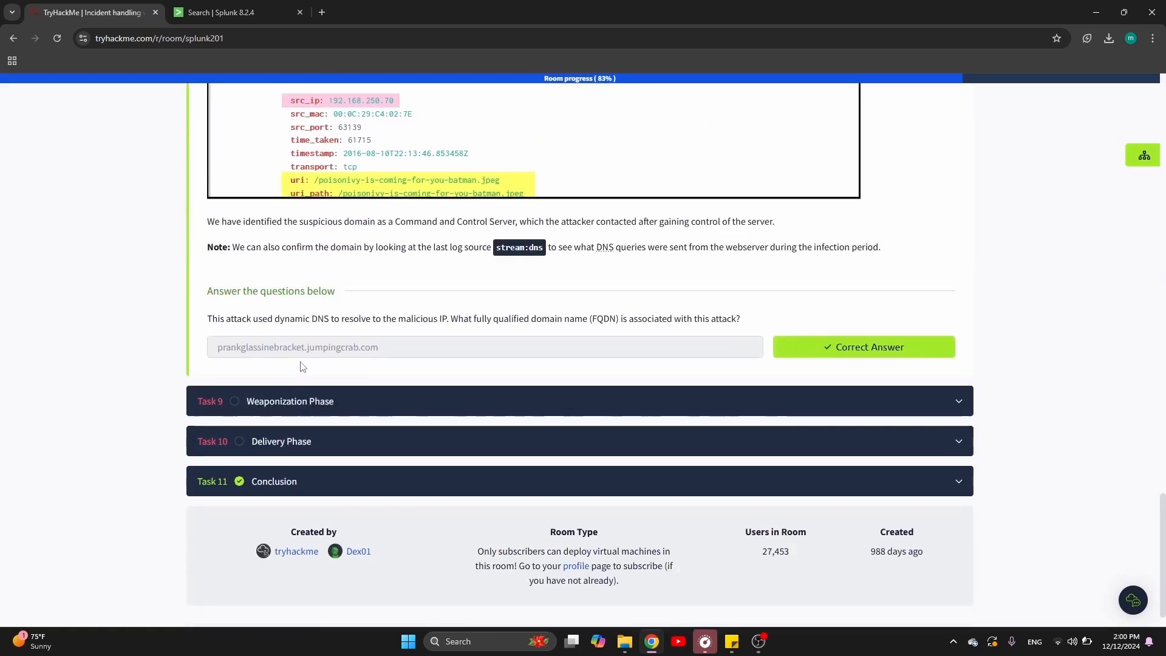
left_click_drag(385, 349, 222, 348)
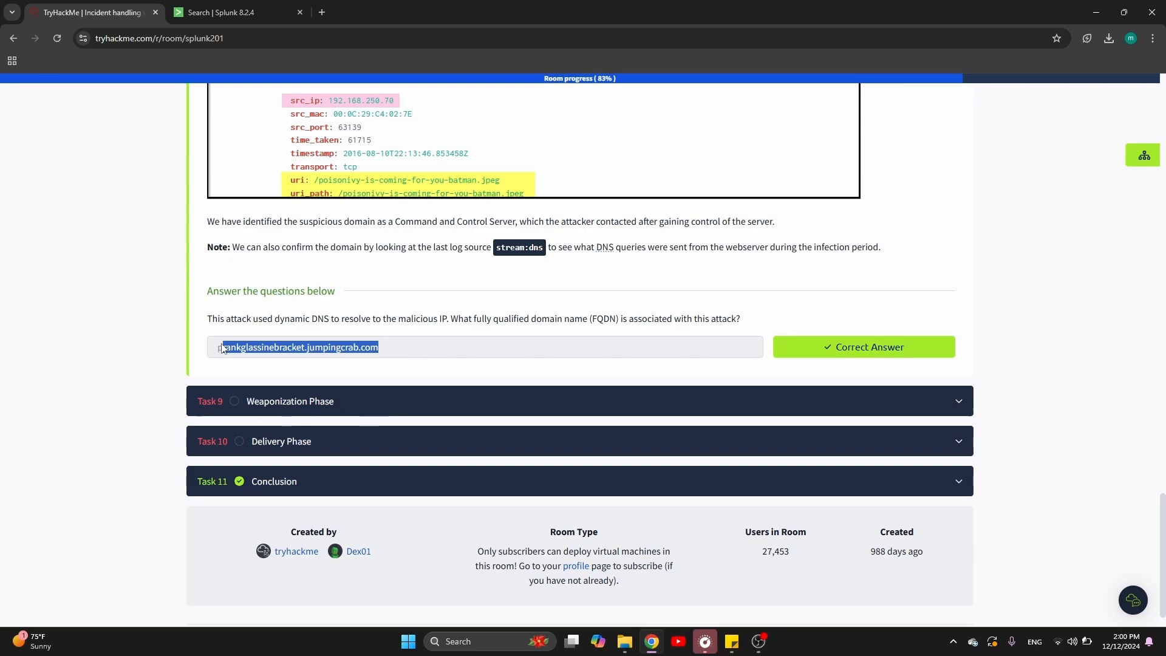
- Collapse Task 8, Command and Control Phase, in the room's task list
scroll(210, 349, "up", 5)
scroll(211, 349, "up", 15)
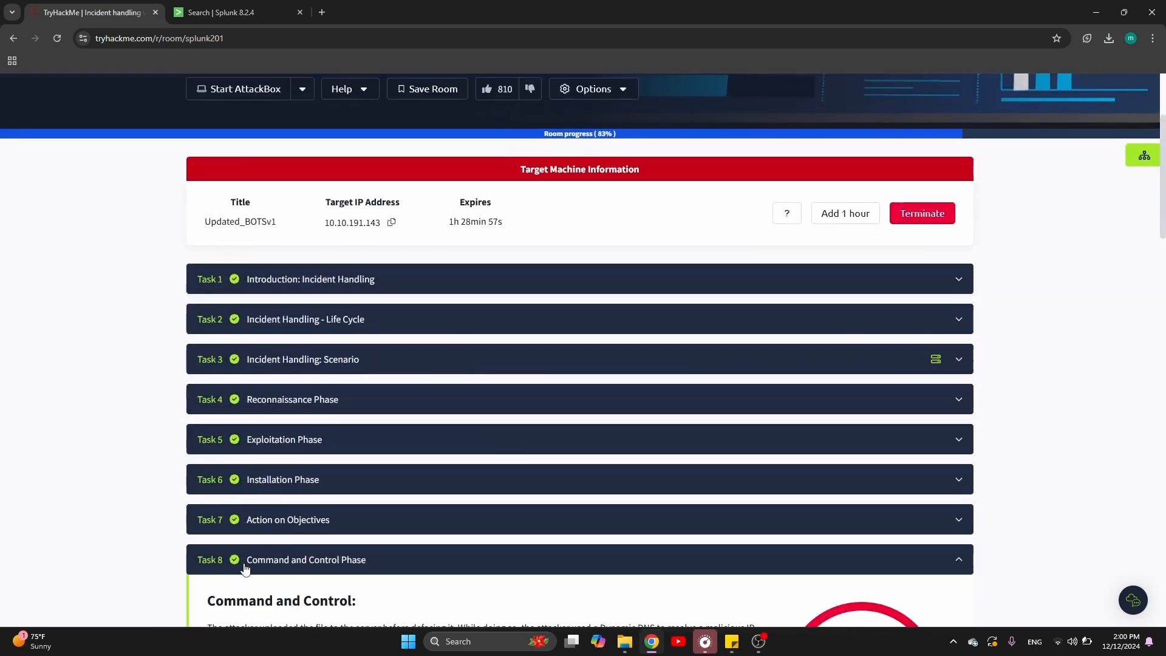
left_click(242, 558)
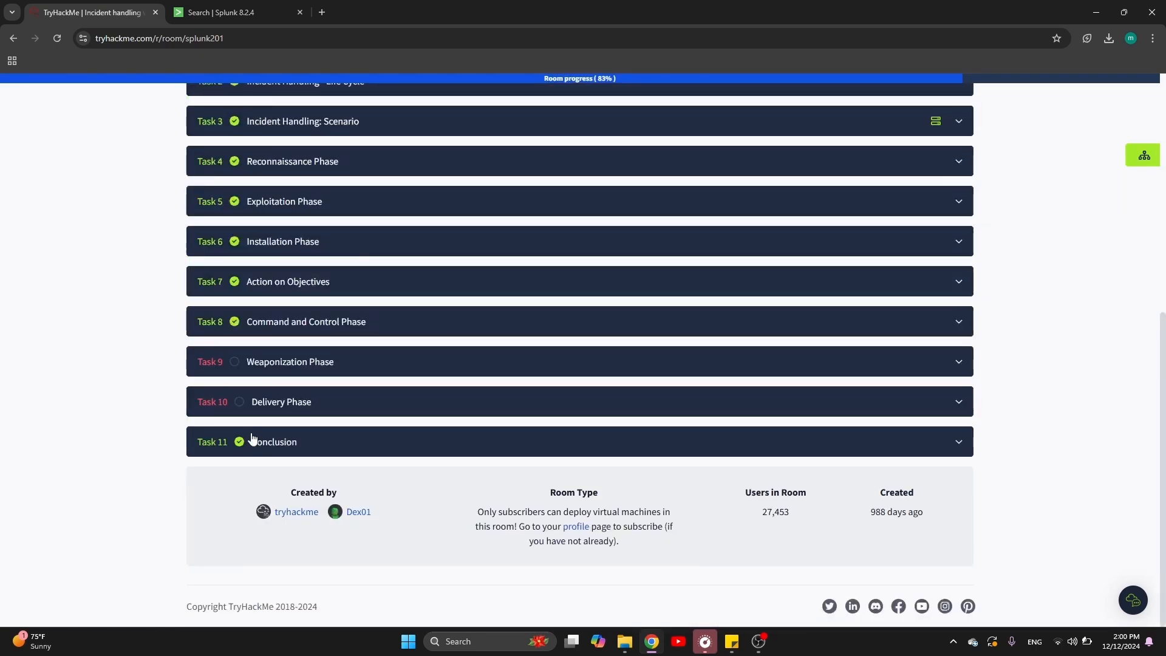